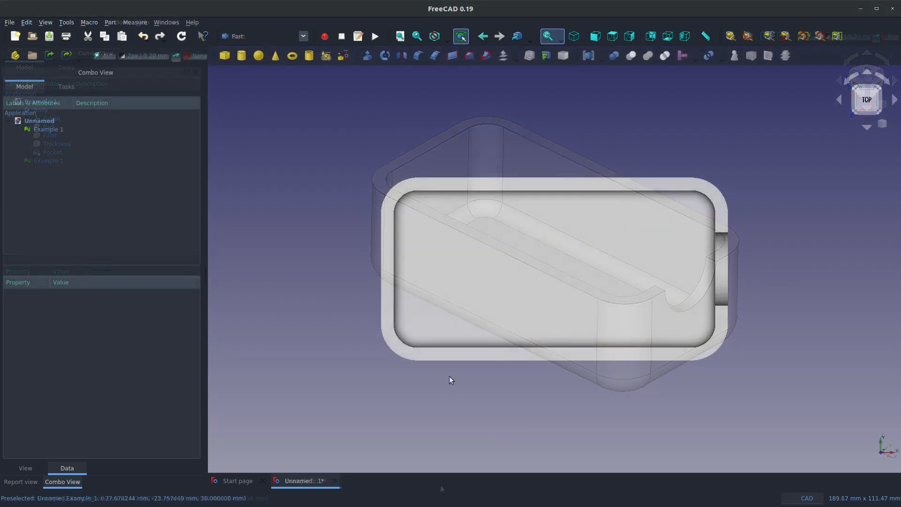
# Display the Example 1 mesh in the Flat lines draw style
pyautogui.moveTo(443, 358); pyautogui.dragTo(740, 310, button='middle')
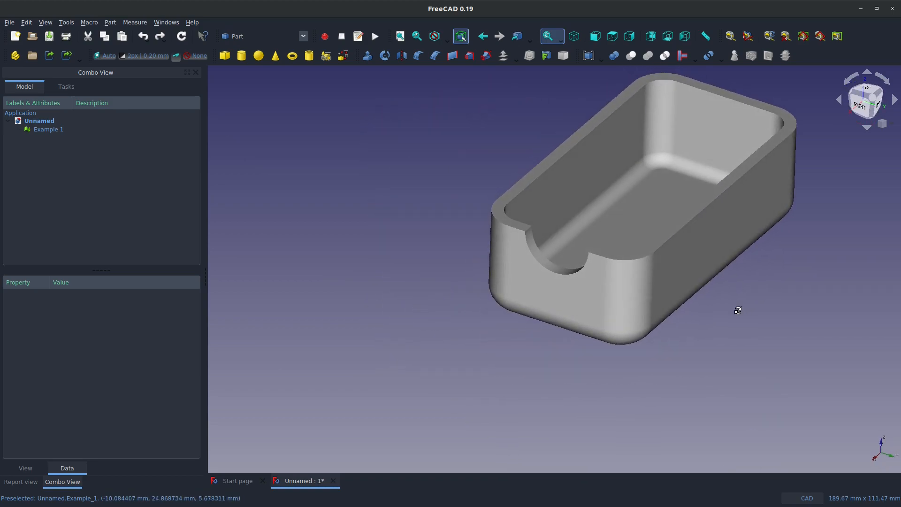
pyautogui.moveTo(680, 170); pyautogui.dragTo(643, 210, button='middle')
pyautogui.scroll(4, 643, 210)
pyautogui.scroll(-2, 643, 211)
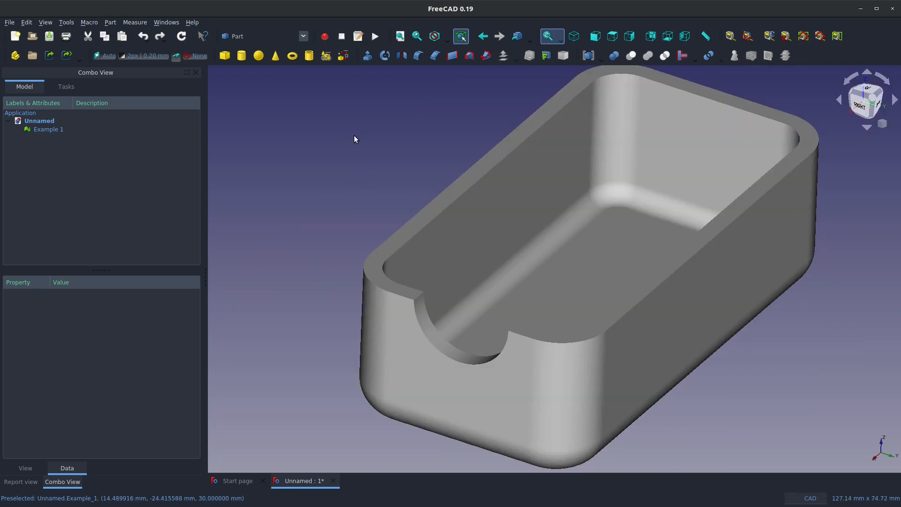
pyautogui.click(446, 40)
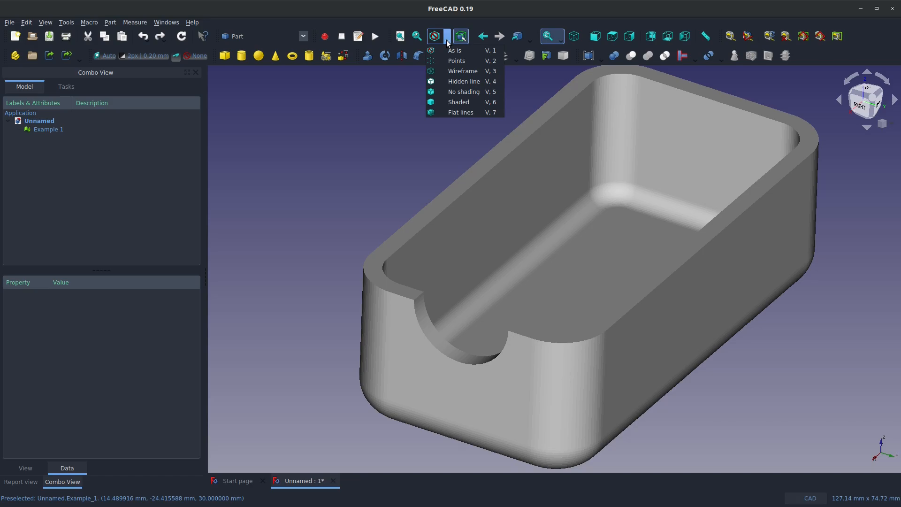
pyautogui.click(469, 113)
# Examine the mesh triangles at the box's rounded inner corner and around the semicircular notch
pyautogui.scroll(10, 605, 211)
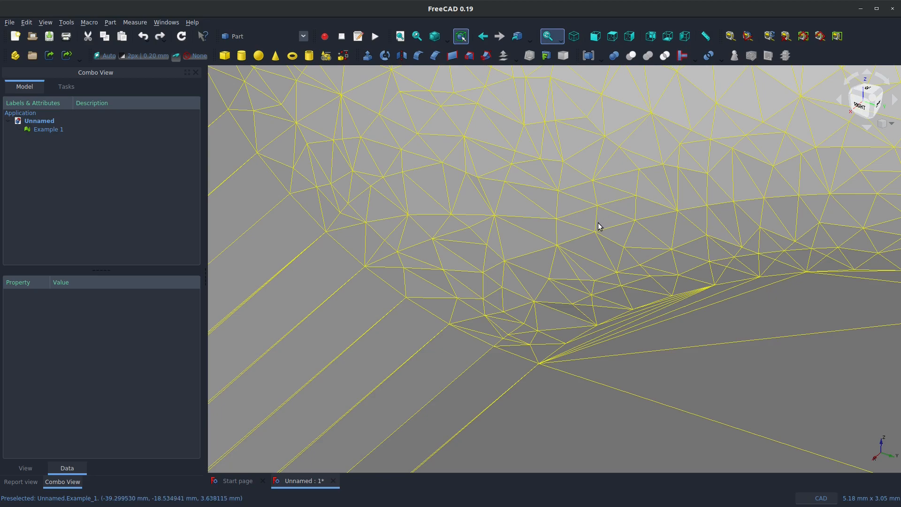
pyautogui.scroll(-6, 599, 224)
pyautogui.scroll(-4, 598, 225)
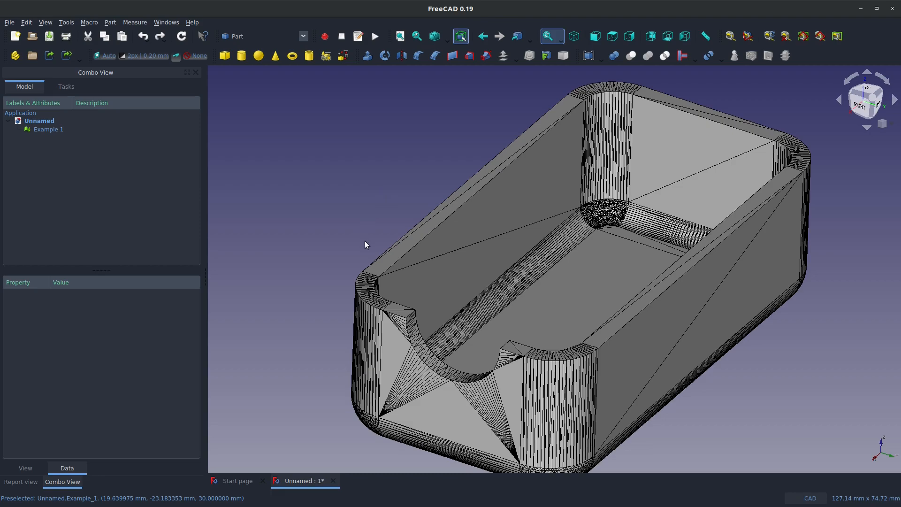
pyautogui.scroll(8, 441, 357)
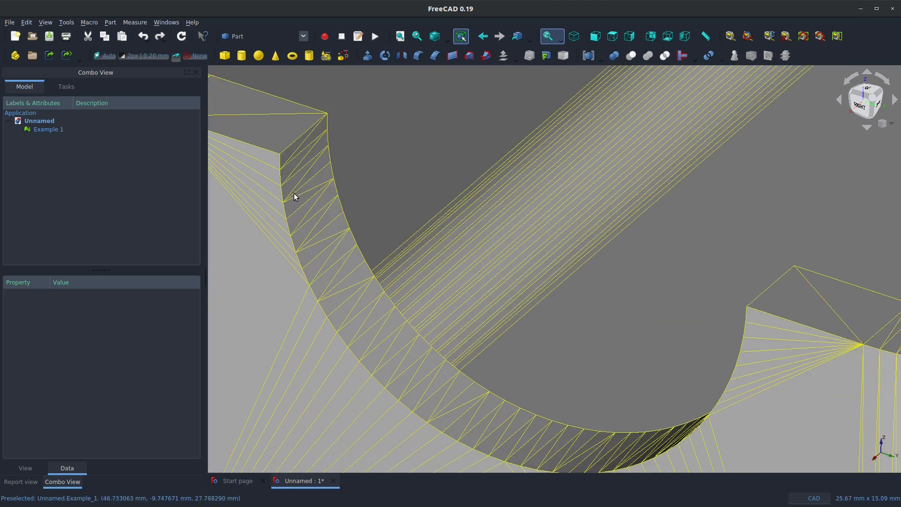
pyautogui.click(861, 104)
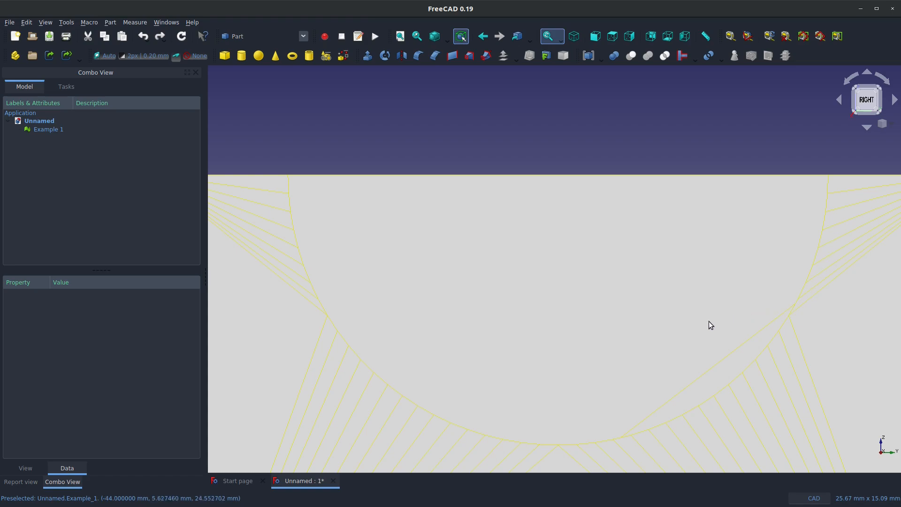
pyautogui.scroll(-5, 709, 321)
pyautogui.scroll(6, 716, 305)
pyautogui.scroll(-4, 716, 279)
pyautogui.moveTo(591, 306); pyautogui.dragTo(604, 311, button='middle')
pyautogui.scroll(-3, 604, 310)
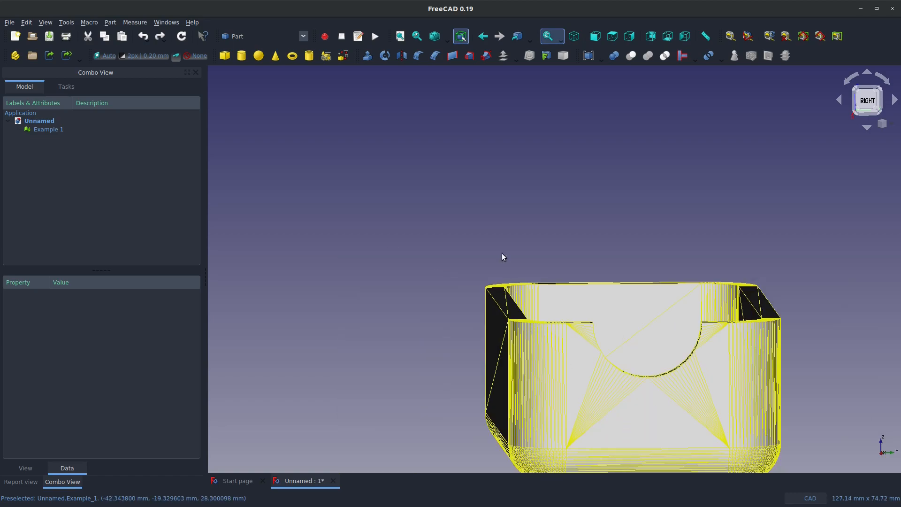
pyautogui.moveTo(532, 379); pyautogui.dragTo(508, 194, button='middle')
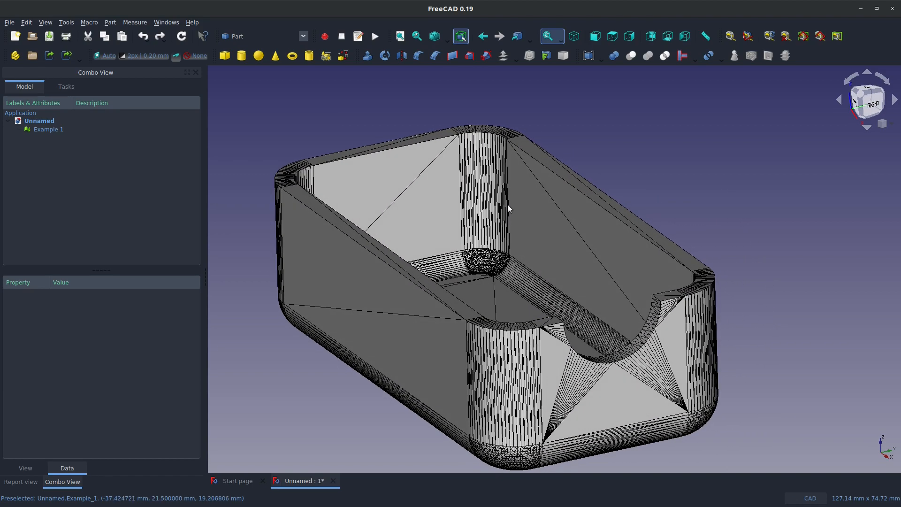
pyautogui.scroll(2, 596, 323)
pyautogui.scroll(-2, 596, 323)
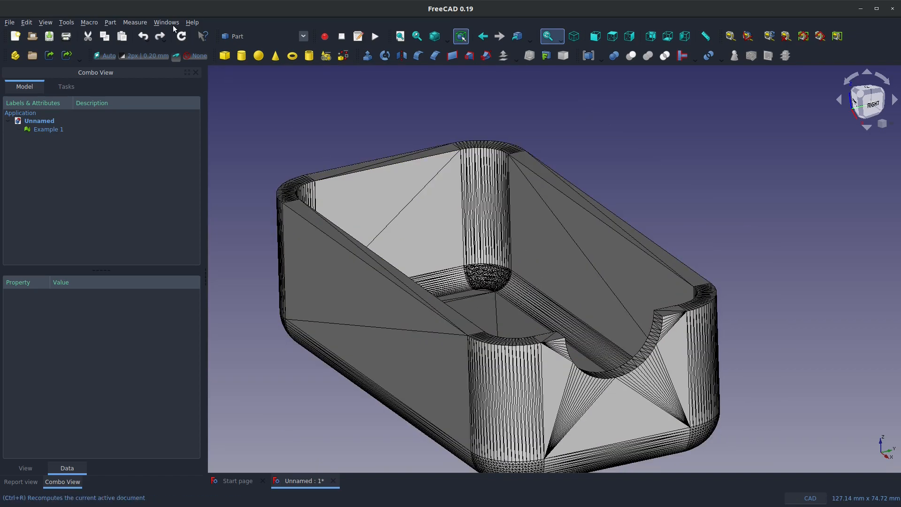
# Create a shape from the Example 1 mesh with the default sewing tolerance
pyautogui.click(110, 22)
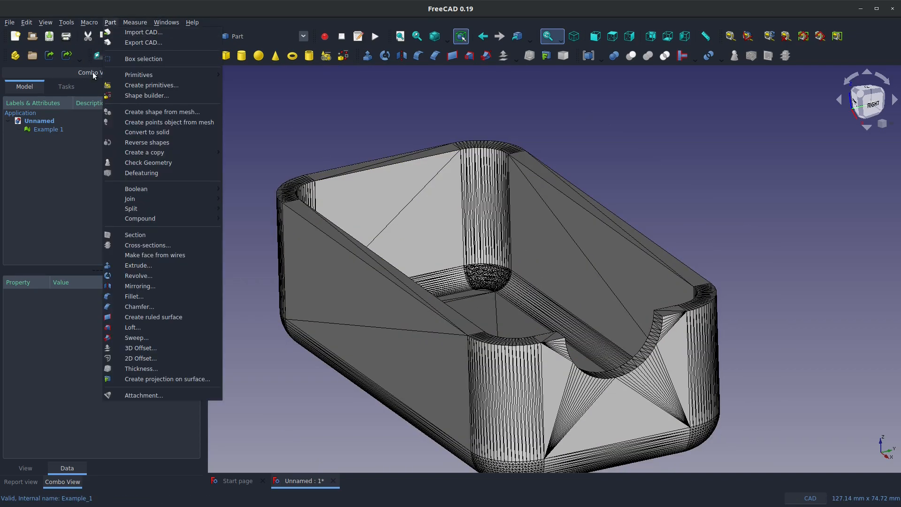
pyautogui.click(270, 61)
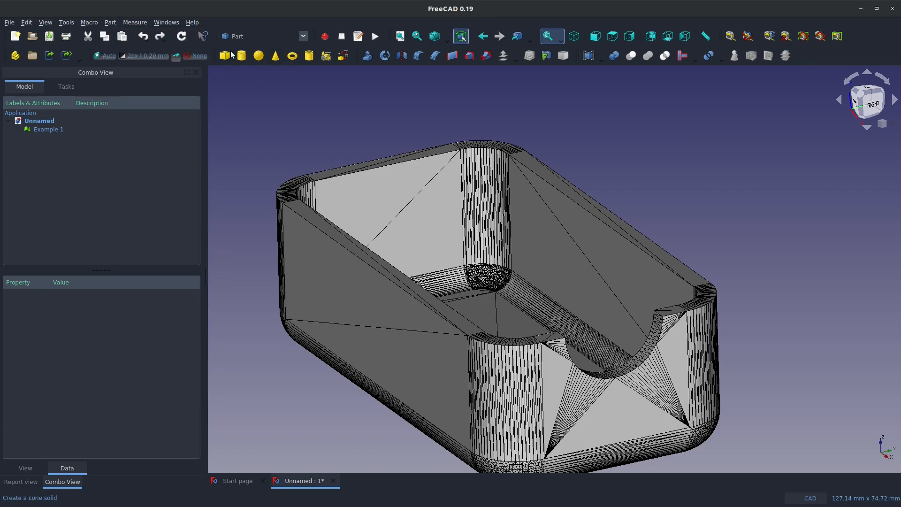
pyautogui.click(45, 130)
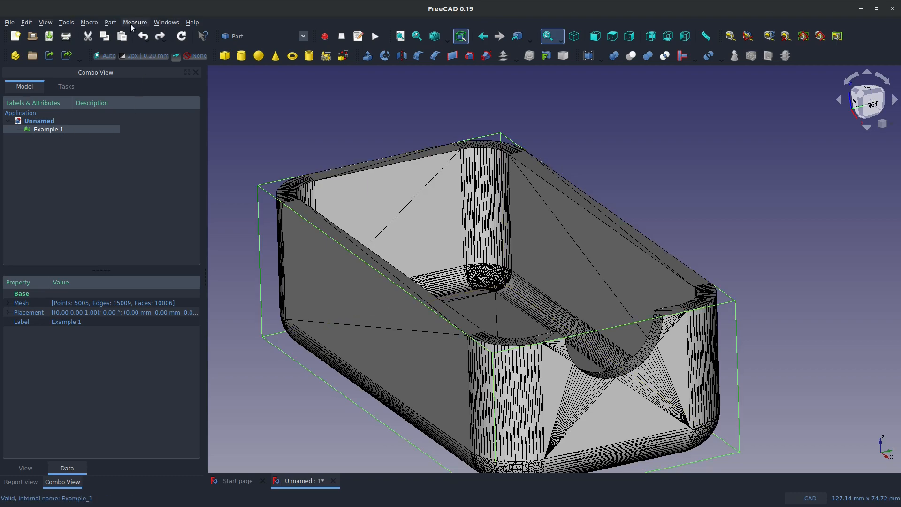
pyautogui.click(110, 22)
pyautogui.click(129, 113)
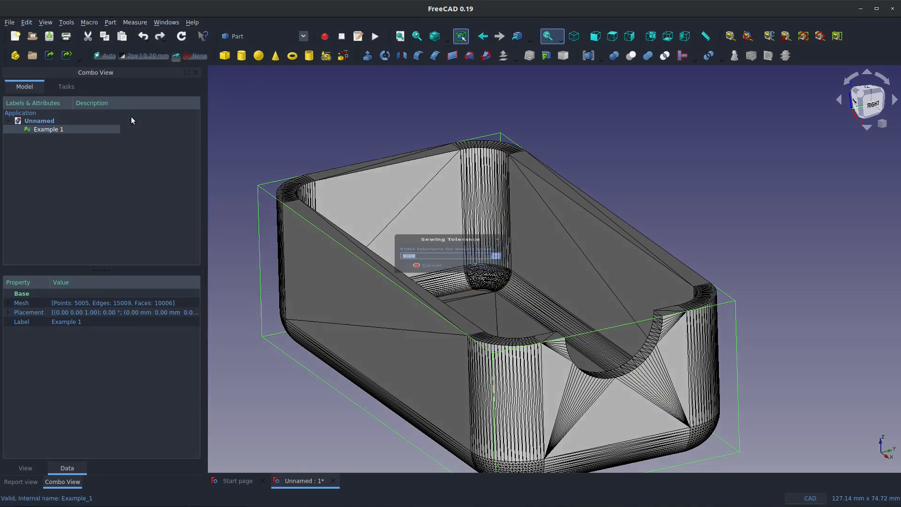
pyautogui.click(489, 272)
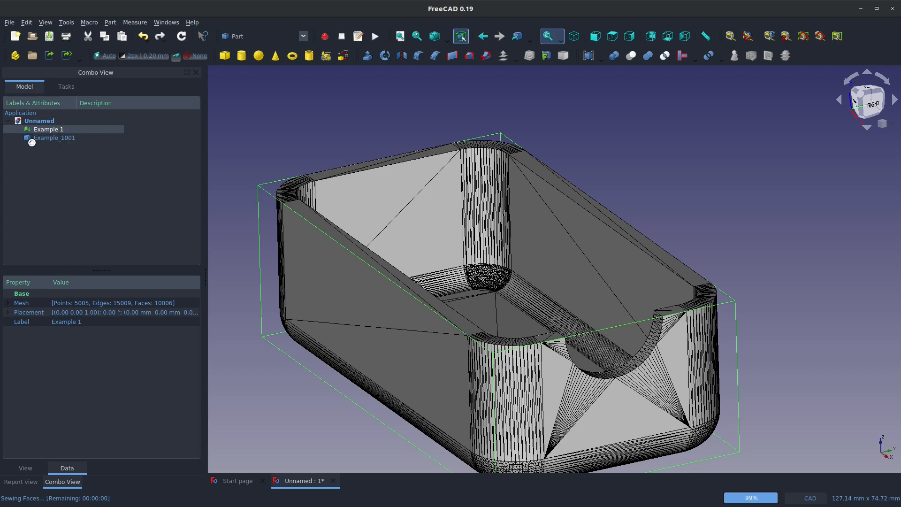
# Convert the Example_1001 shape to a solid
pyautogui.click(45, 138)
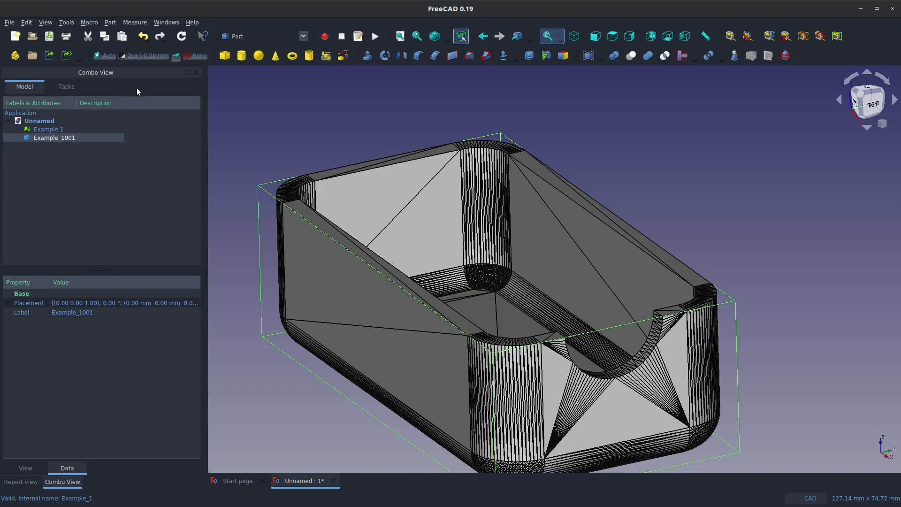
pyautogui.click(109, 23)
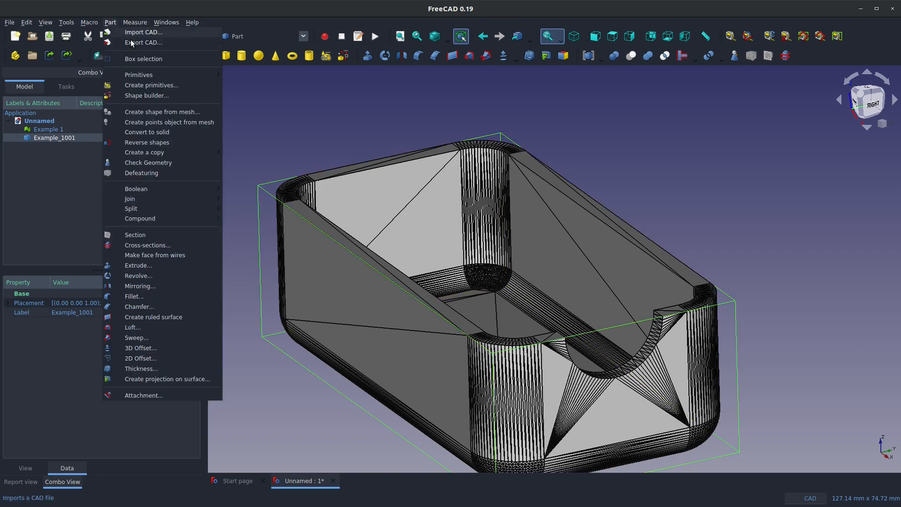
pyautogui.click(161, 133)
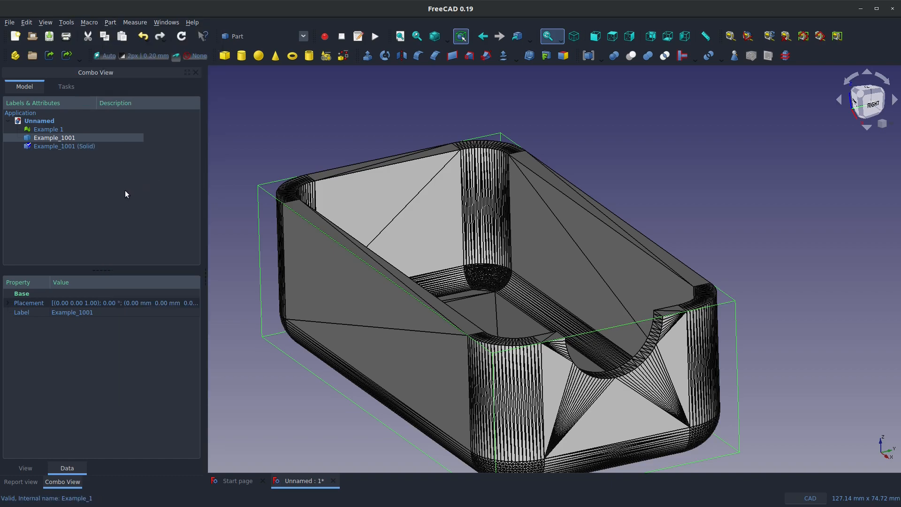
# Hide the Example 1 mesh and the Example_1001 shape, leaving only the solid displayed
pyautogui.click(37, 131)
pyautogui.click(43, 137)
pyautogui.click(50, 133)
pyautogui.click(51, 137)
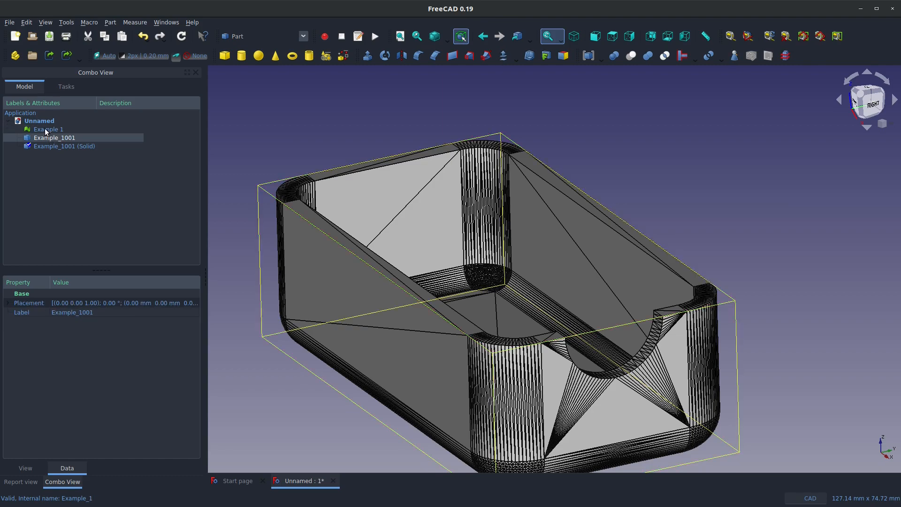
pyautogui.click(46, 131)
pyautogui.press('space')
pyautogui.click(48, 139)
pyautogui.press('space')
pyautogui.click(626, 184)
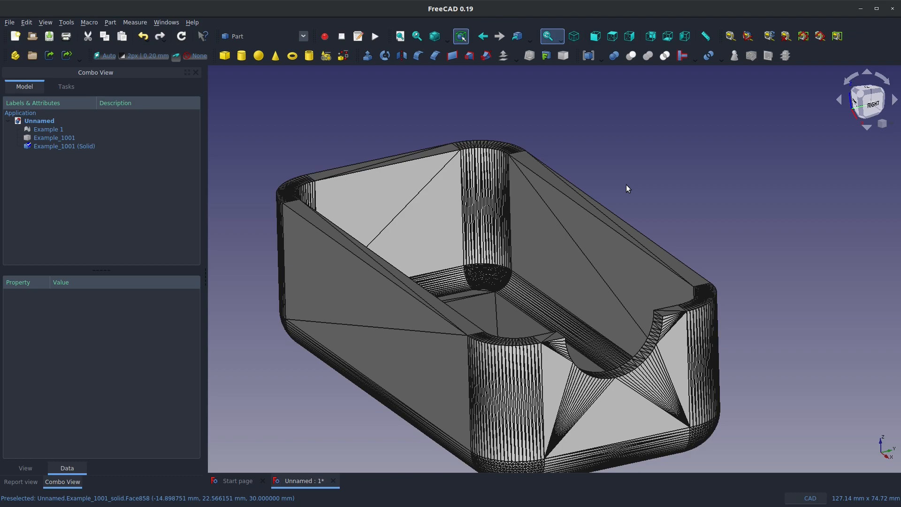
# Start a new sketch in the Sketcher workbench on the solid's triangular face below the semicircular notch
pyautogui.scroll(-2, 612, 178)
pyautogui.scroll(3, 595, 331)
pyautogui.click(656, 331)
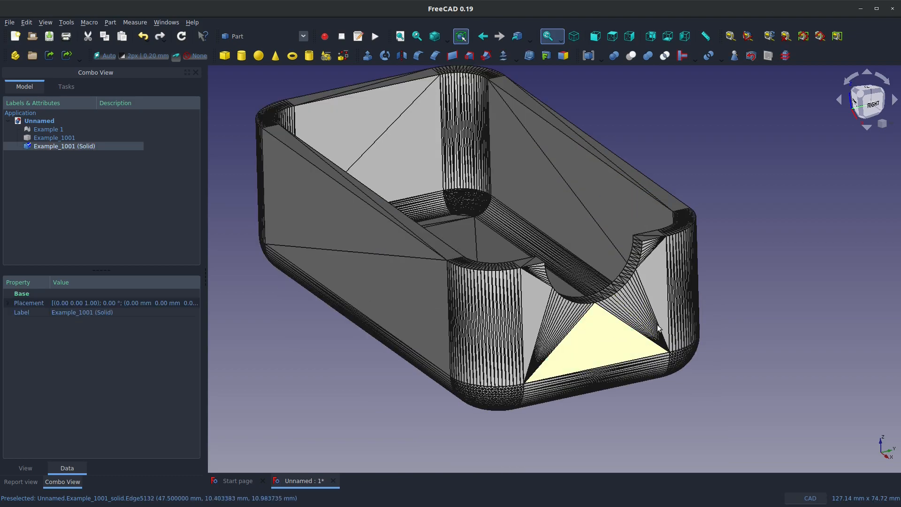
pyautogui.click(305, 36)
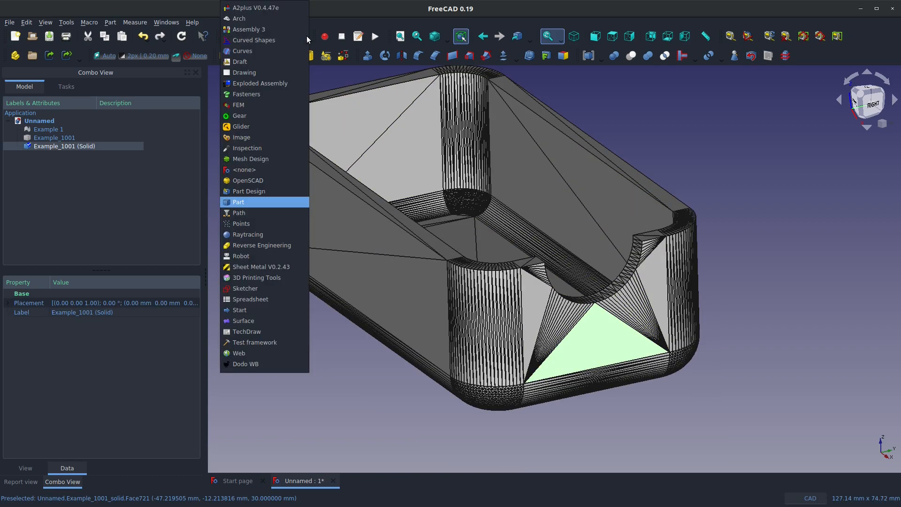
pyautogui.click(257, 288)
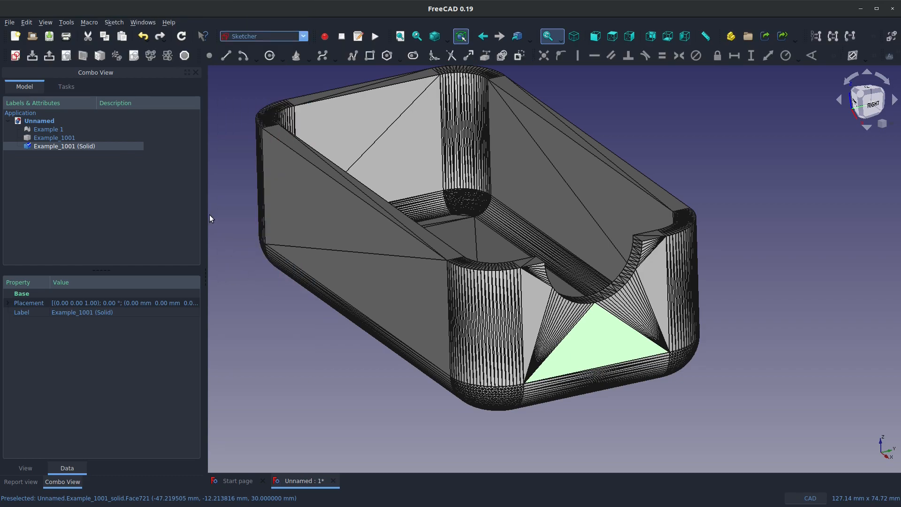
pyautogui.click(16, 56)
pyautogui.click(479, 272)
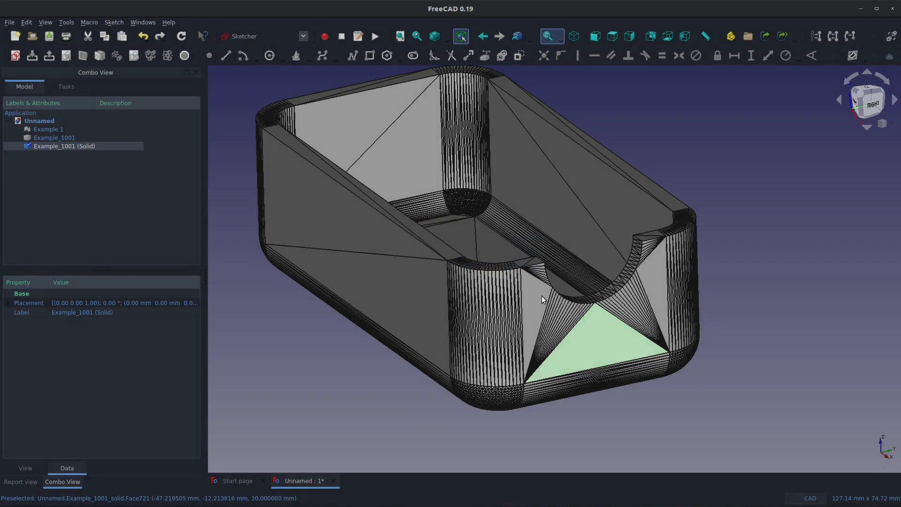
# Reference the top edge across the notch as external geometry and sketch a circle centred on that edge
pyautogui.scroll(6, 616, 303)
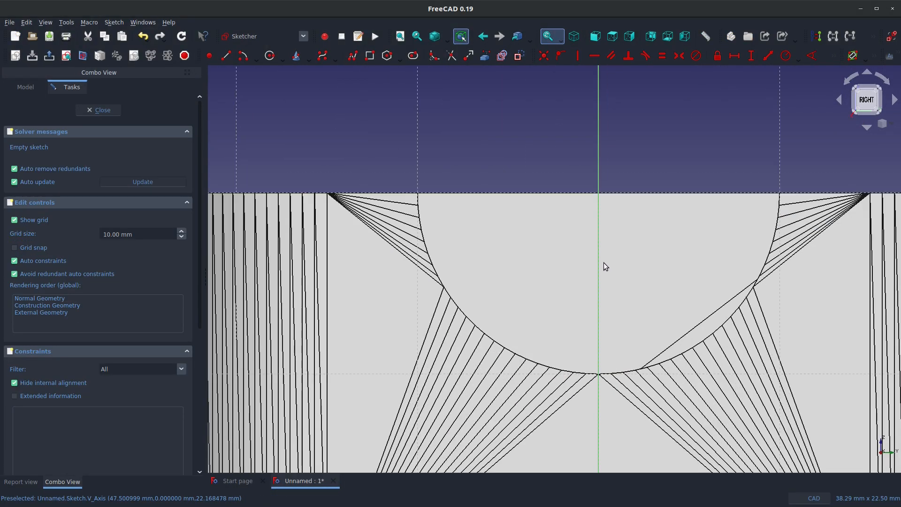
pyautogui.click(485, 56)
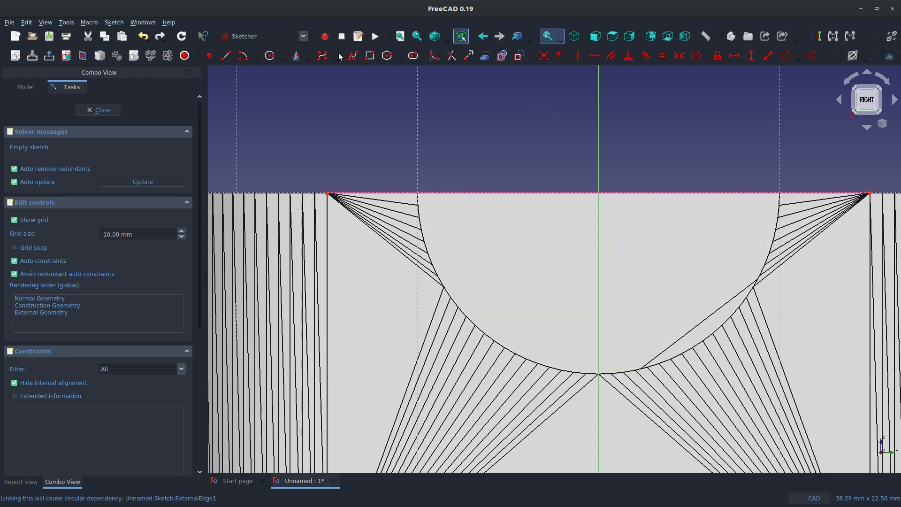
pyautogui.click(270, 56)
pyautogui.click(634, 193)
pyautogui.click(718, 139)
pyautogui.press('Escape')
# Constrain the circle's centre to the vertical axis and enlarge the circle to a radius of about 10.15 mm
pyautogui.click(599, 156)
pyautogui.click(634, 193)
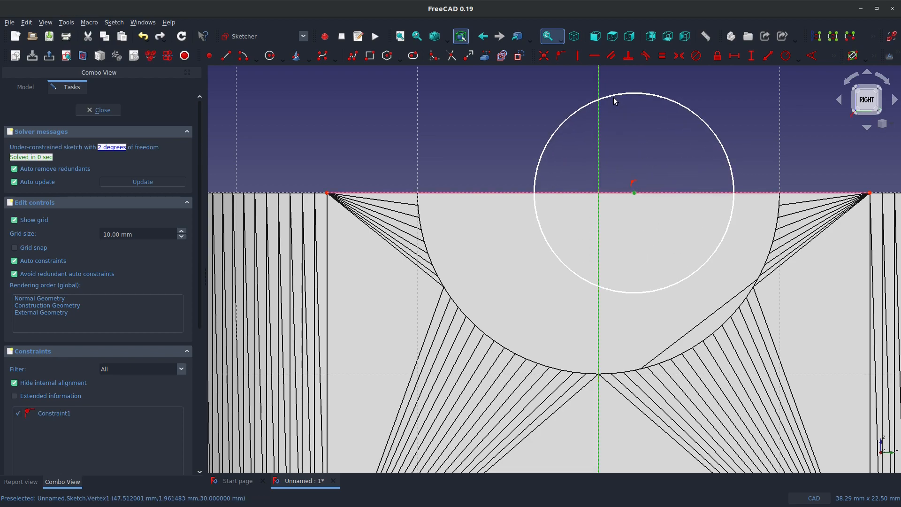
pyautogui.click(561, 56)
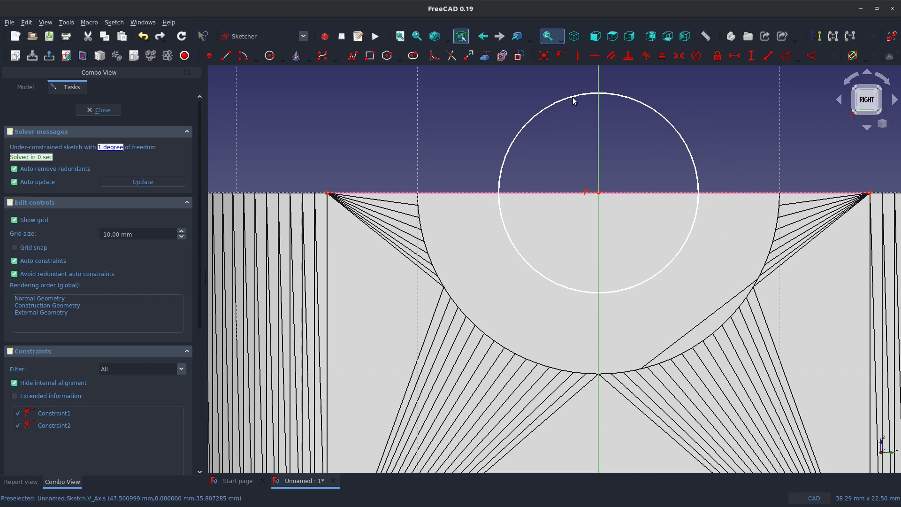
pyautogui.moveTo(517, 138); pyautogui.dragTo(429, 128)
# Reference a vertex on the notch's curved edge, just below the top edge, as external geometry
pyautogui.scroll(6, 751, 197)
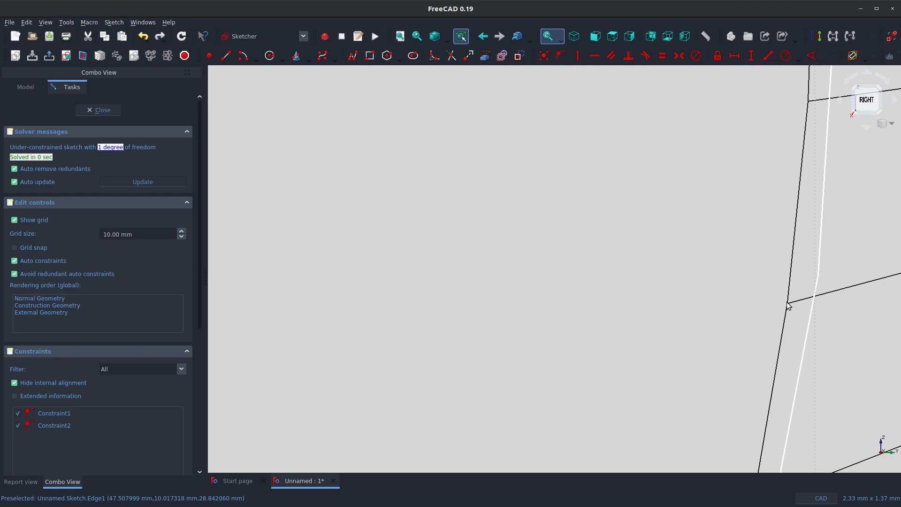
pyautogui.click(485, 56)
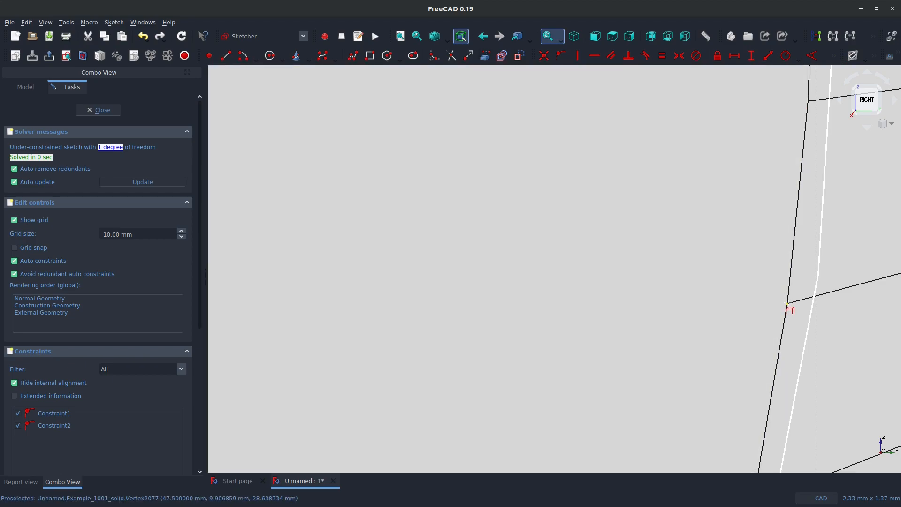
pyautogui.click(787, 305)
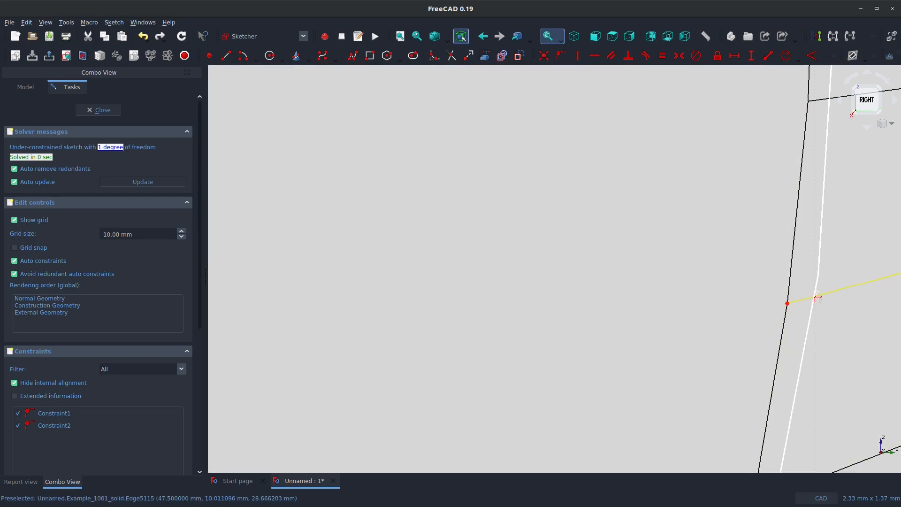
pyautogui.moveTo(815, 290)
pyautogui.mouseDown()
pyautogui.moveTo(793, 291)
pyautogui.moveTo(835, 296)
pyautogui.mouseUp()
pyautogui.scroll(-4, 792, 281)
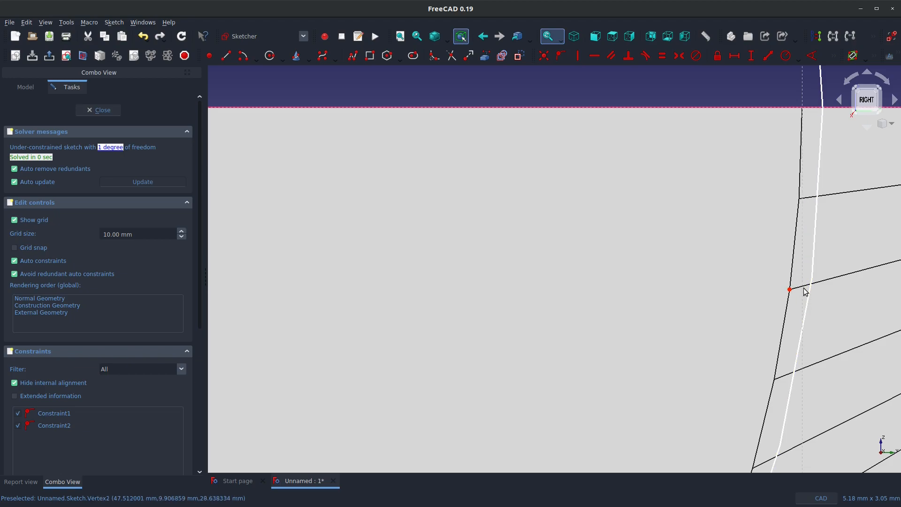
pyautogui.scroll(2, 801, 295)
pyautogui.scroll(-10, 633, 297)
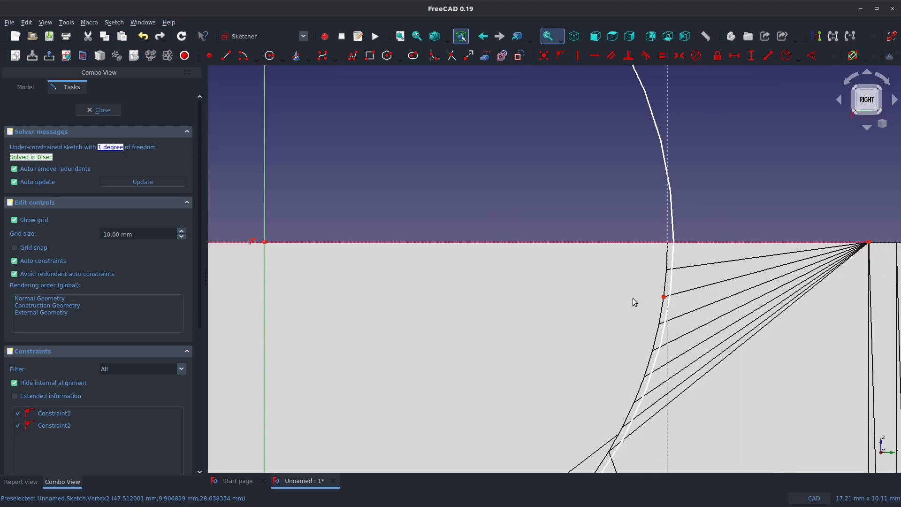
pyautogui.scroll(-2, 436, 281)
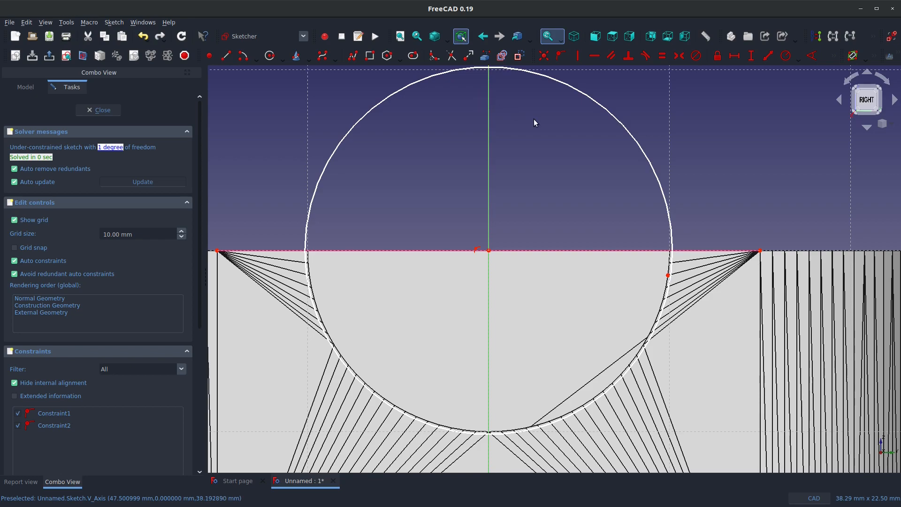
# Constrain the circle's radius to 10.15 mm and finish the sketch
pyautogui.click(622, 123)
pyautogui.press('k')
pyautogui.press('r')
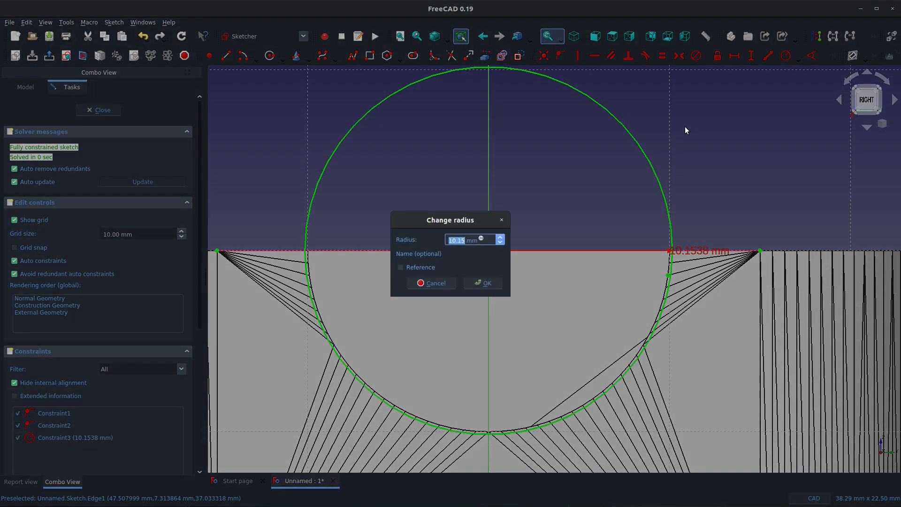
pyautogui.click(484, 283)
pyautogui.scroll(-2, 457, 248)
pyautogui.moveTo(632, 187); pyautogui.dragTo(597, 207, button='middle')
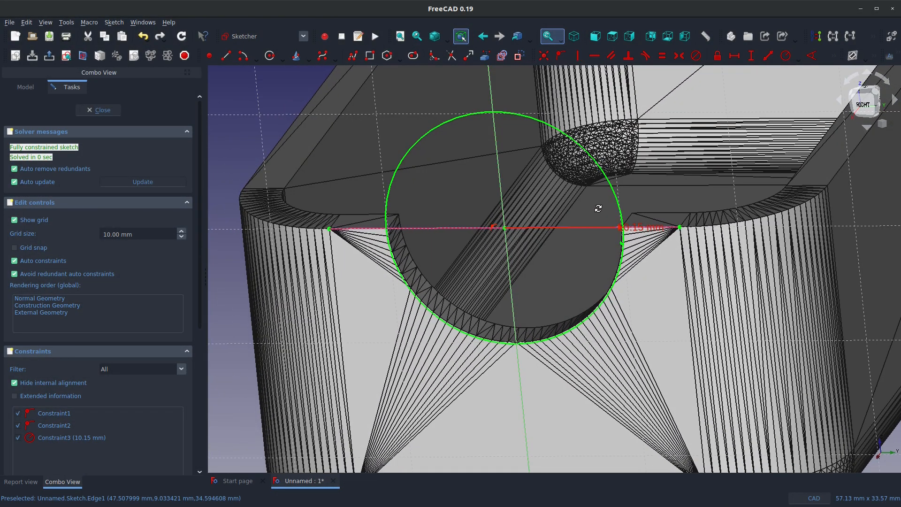
pyautogui.click(103, 111)
# In the Part workbench, extrude the circle sketch 10 mm along its normal in the reversed direction as a solid
pyautogui.click(277, 36)
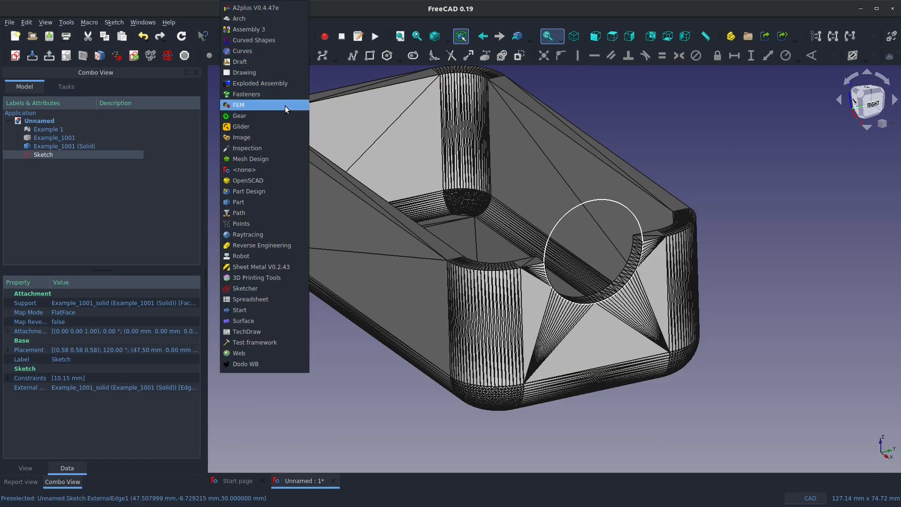
pyautogui.click(267, 200)
pyautogui.click(368, 56)
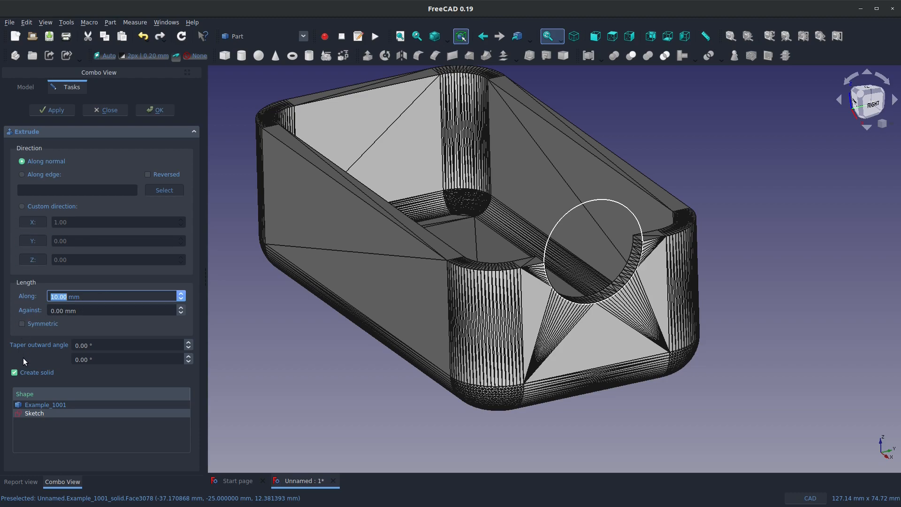
pyautogui.click(22, 324)
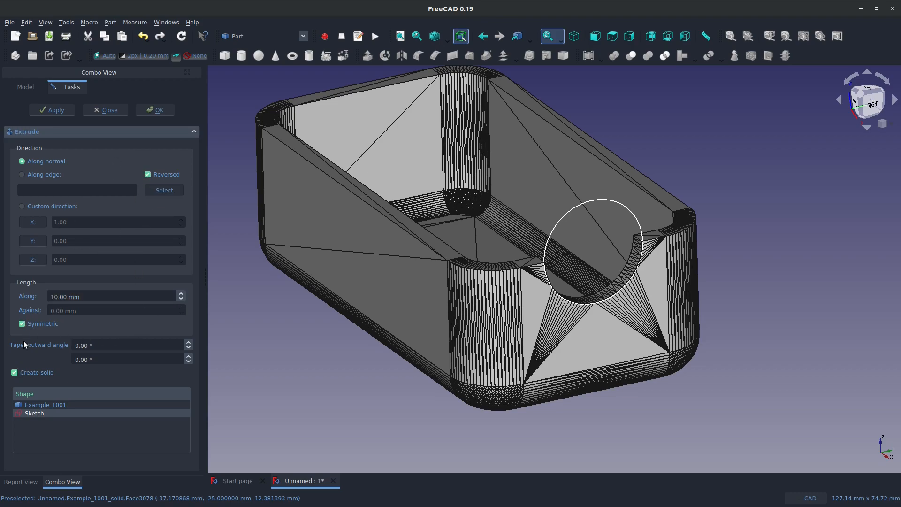
pyautogui.click(23, 322)
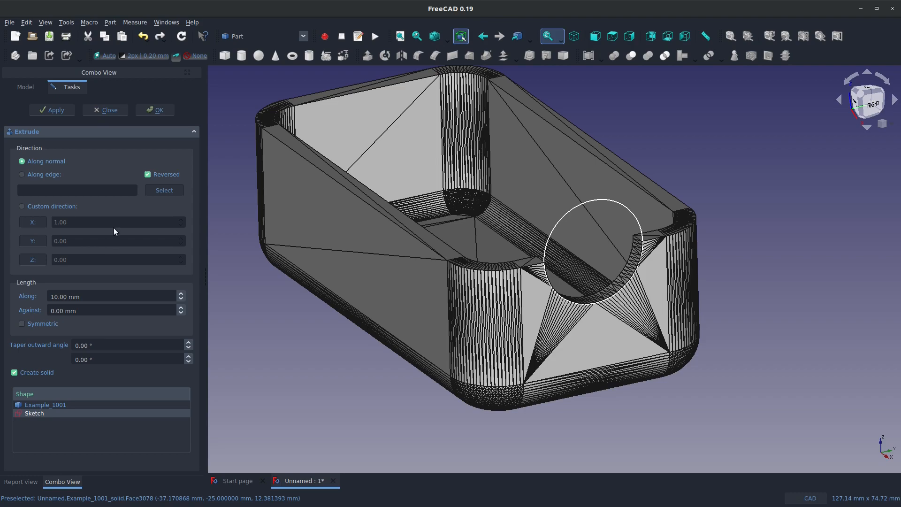
pyautogui.click(154, 109)
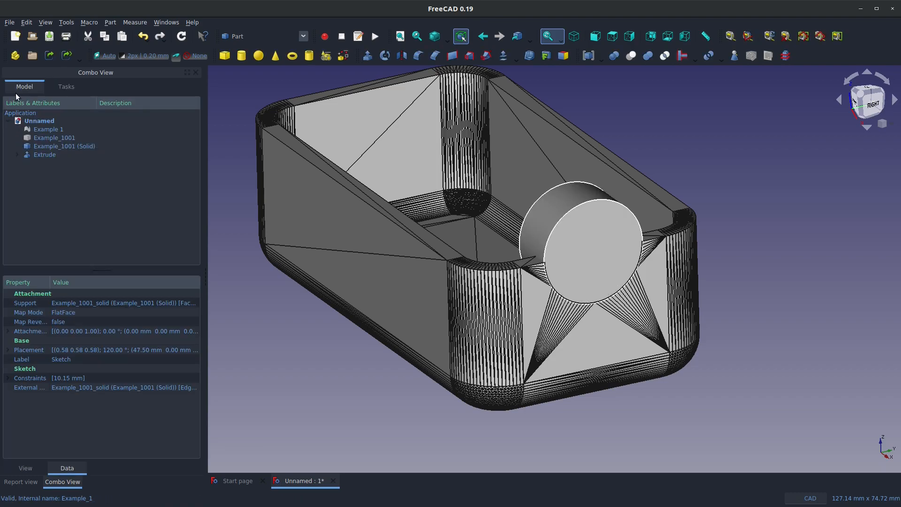
# Cut the extruded cylinder from the box solid and look at the notch's curved face
pyautogui.click(498, 245)
pyautogui.keyDown('ctrl'); pyautogui.click(538, 216); pyautogui.keyUp('ctrl')
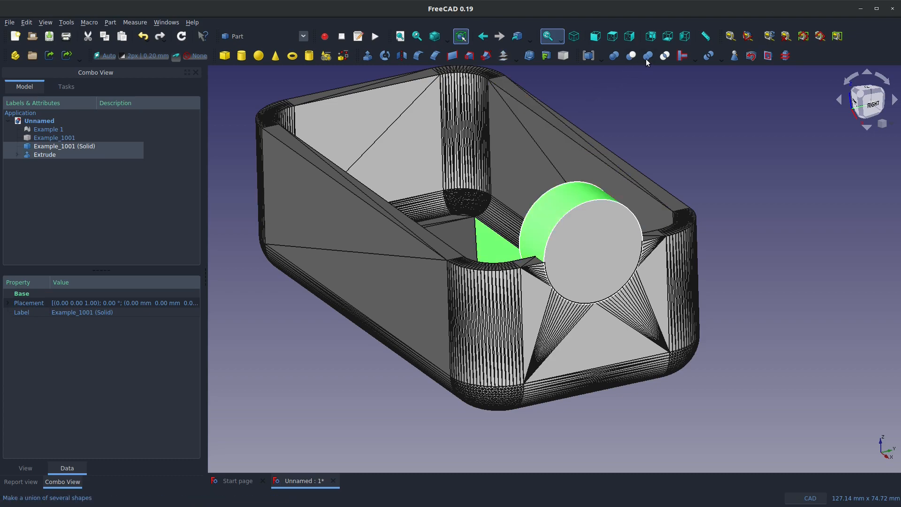
pyautogui.click(630, 56)
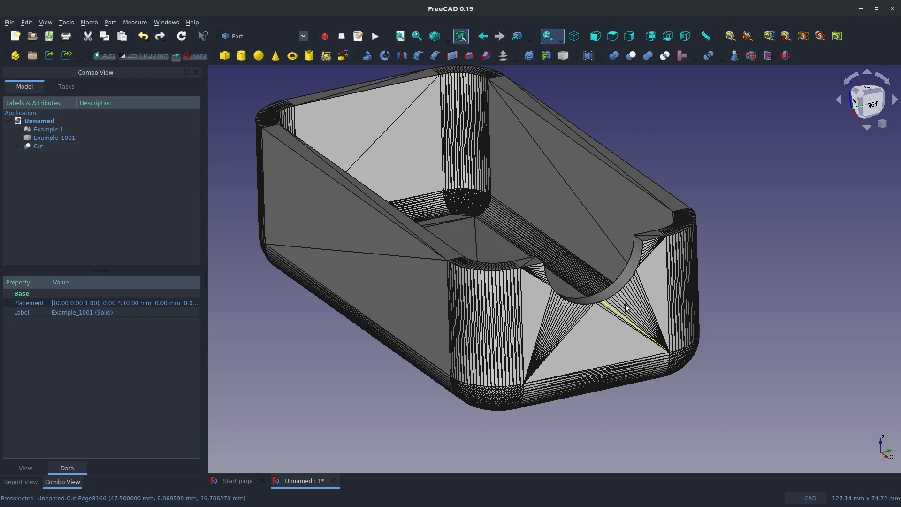
pyautogui.scroll(5, 624, 252)
pyautogui.click(668, 136)
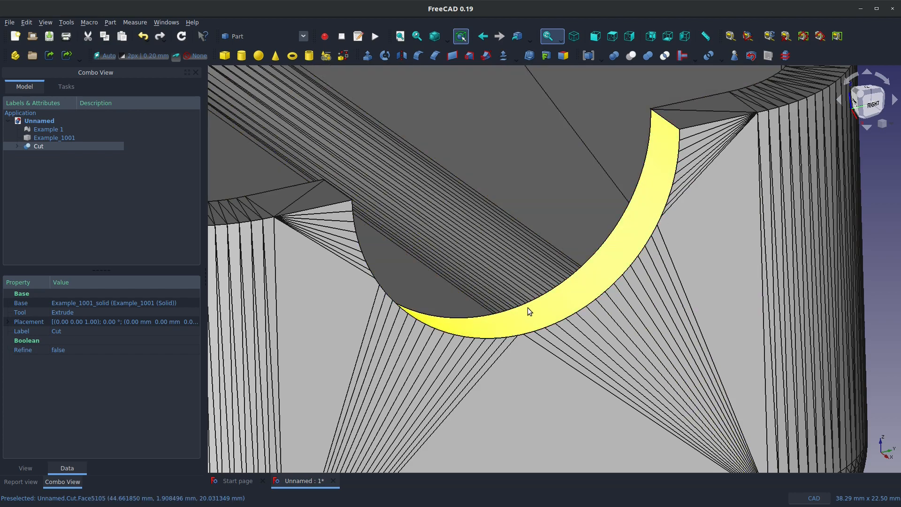
pyautogui.scroll(-4, 528, 307)
pyautogui.click(737, 197)
pyautogui.scroll(4, 569, 283)
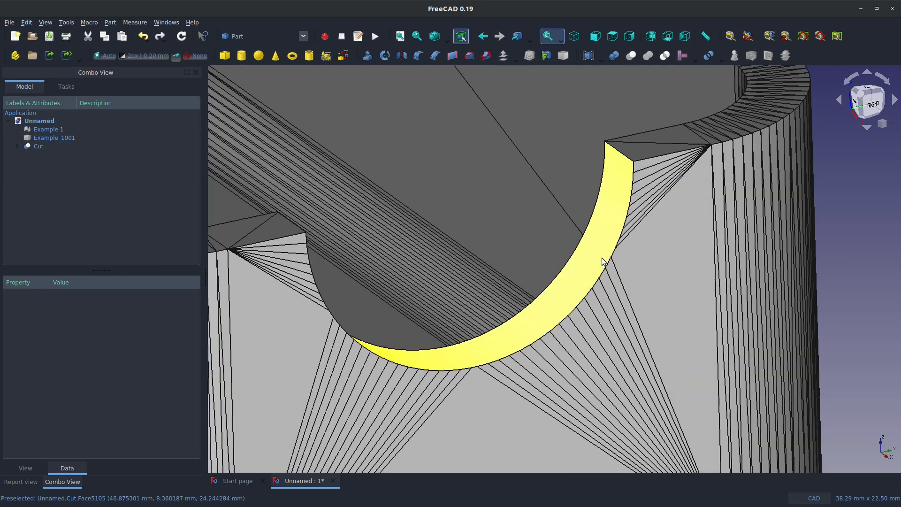
# Reopen the circle sketch under the cut's extrusion and delete its radius constraint
pyautogui.click(17, 146)
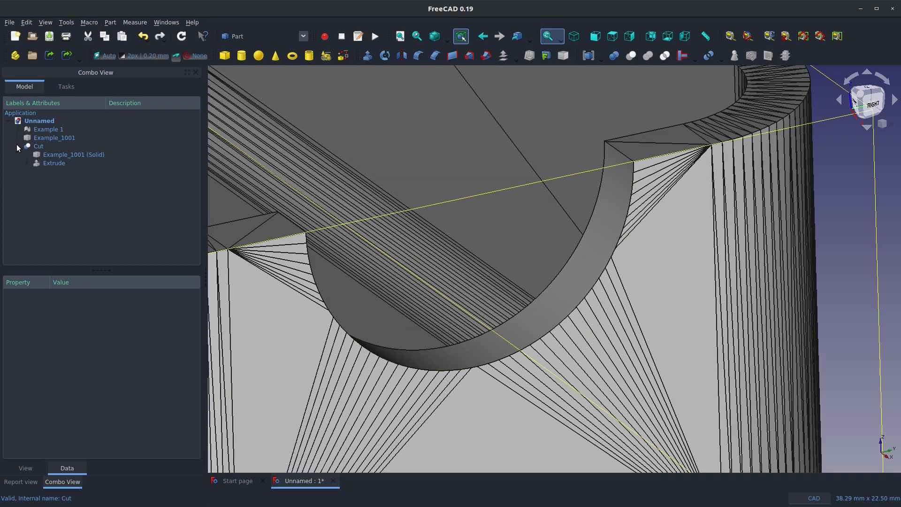
pyautogui.rightClick(70, 173)
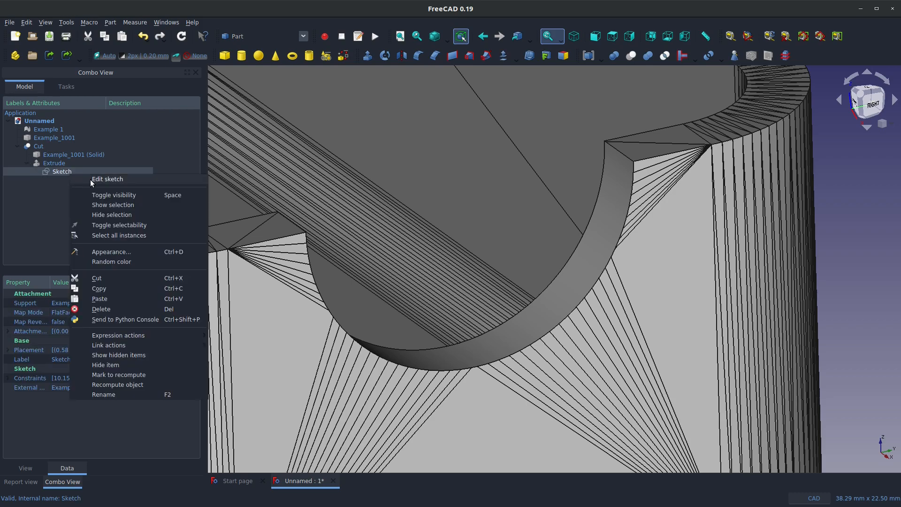
pyautogui.click(90, 180)
pyautogui.scroll(4, 679, 305)
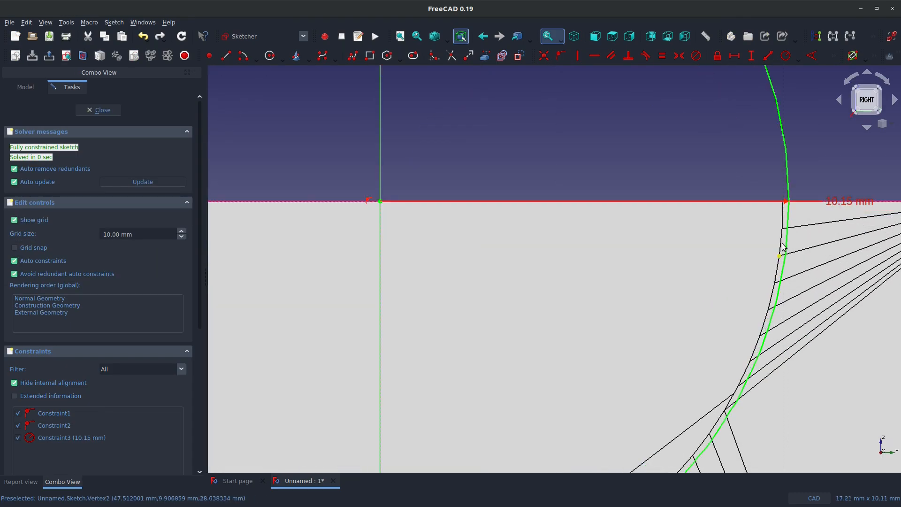
pyautogui.click(859, 201)
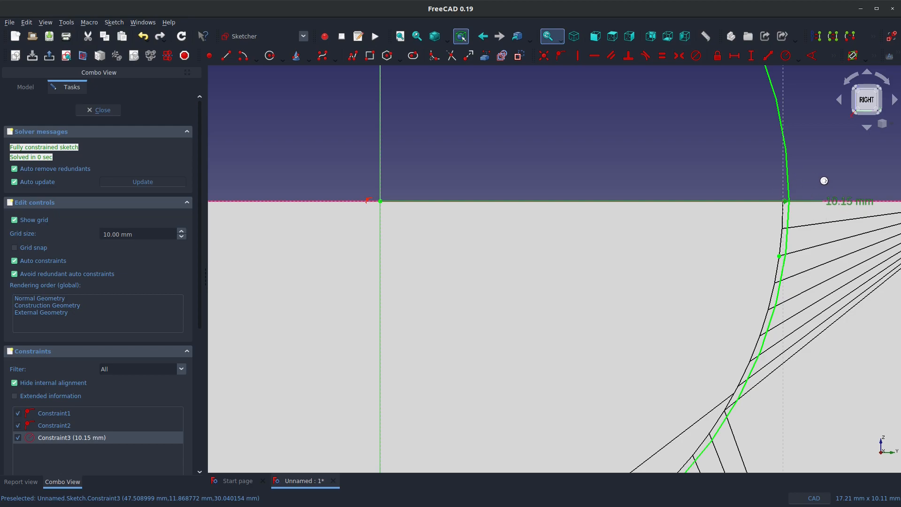
pyautogui.press('Delete')
# Constrain the circle to pass through the referenced vertex on the notch's edge and finish the sketch
pyautogui.scroll(5, 781, 254)
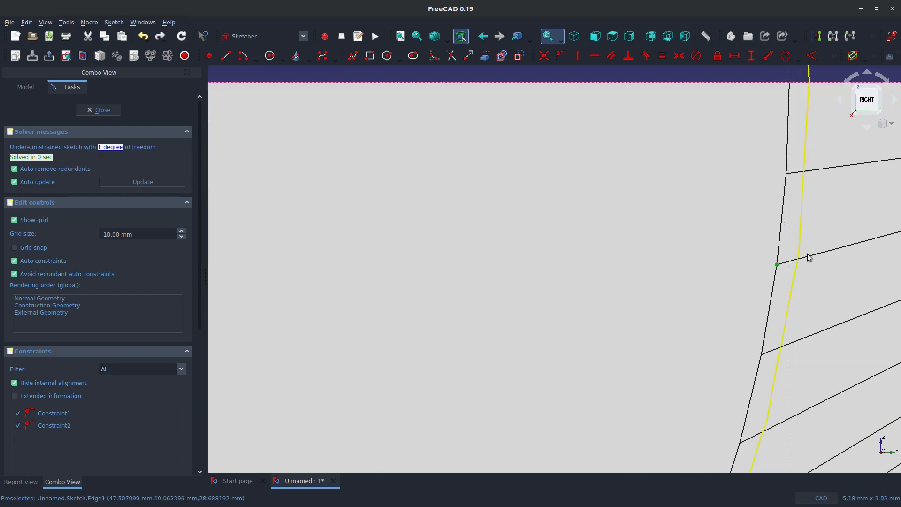
pyautogui.click(799, 253)
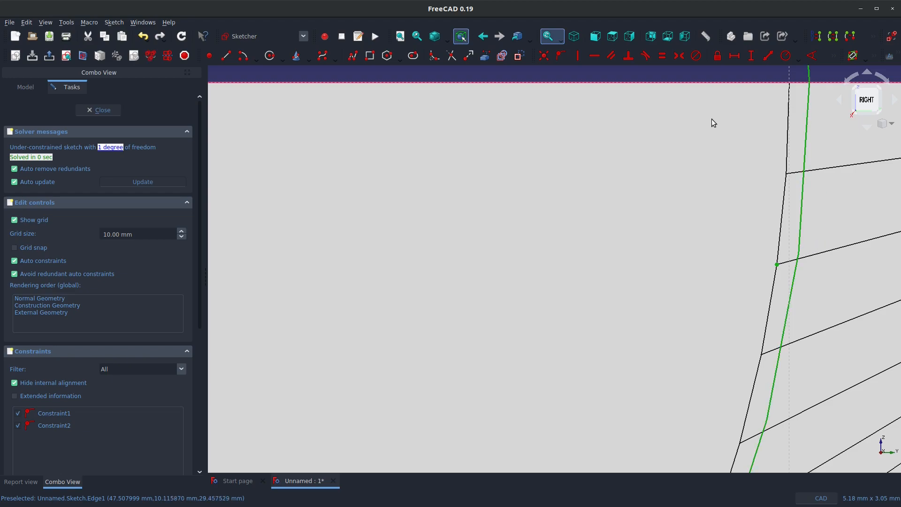
pyautogui.click(558, 57)
pyautogui.click(105, 111)
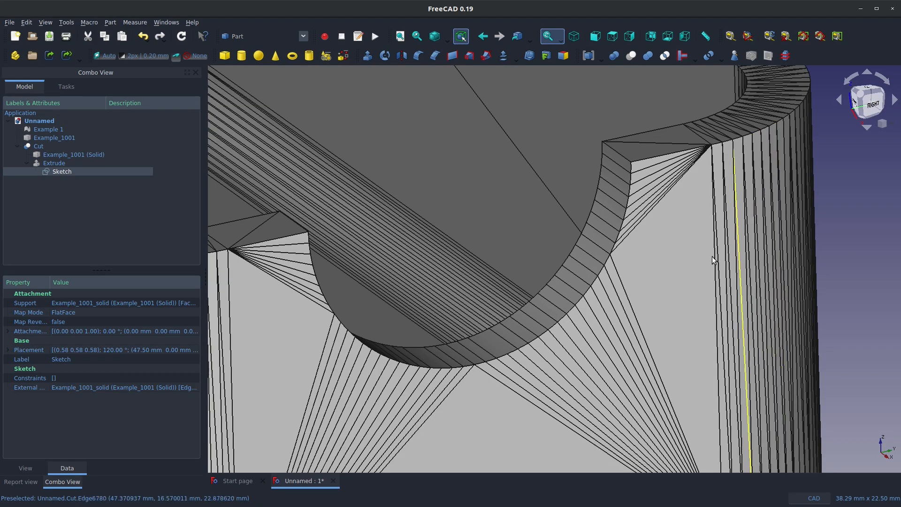
# Examine the individual facets and edges along the notch's curved surface
pyautogui.scroll(5, 606, 206)
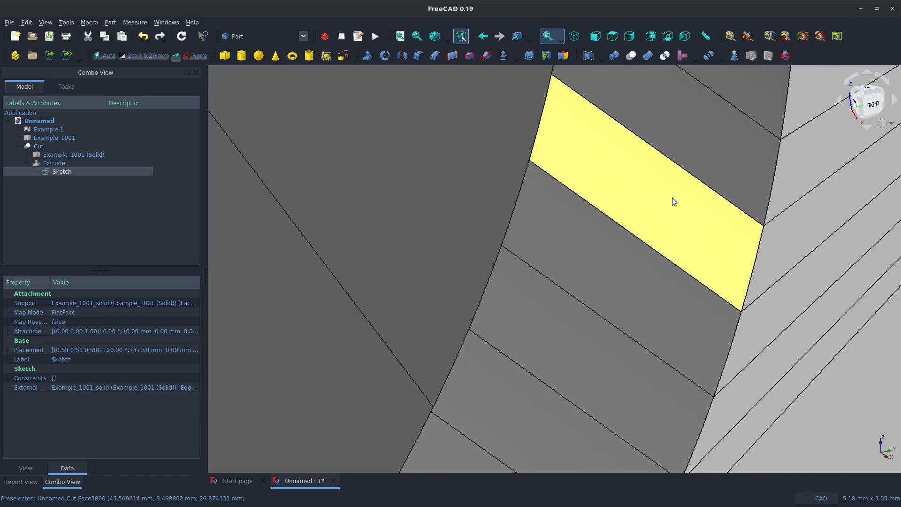
pyautogui.click(777, 164)
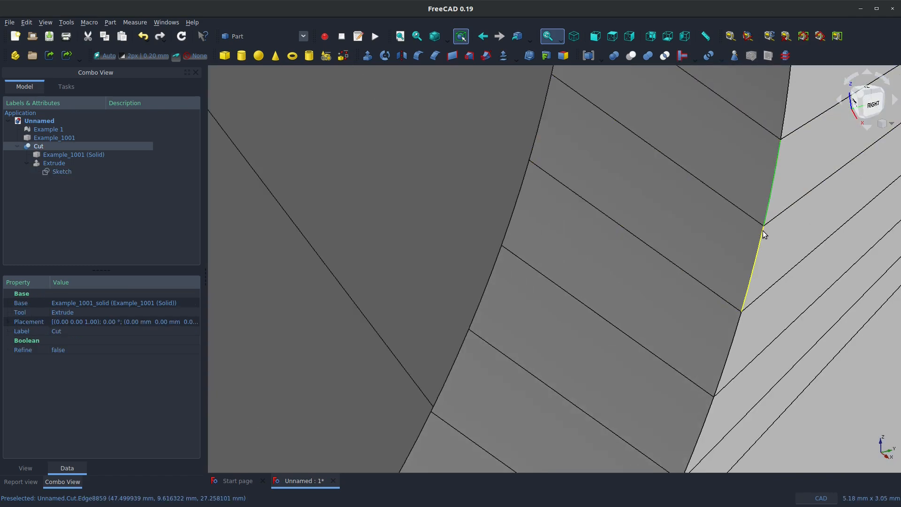
pyautogui.click(744, 213)
pyautogui.click(723, 242)
pyautogui.click(657, 315)
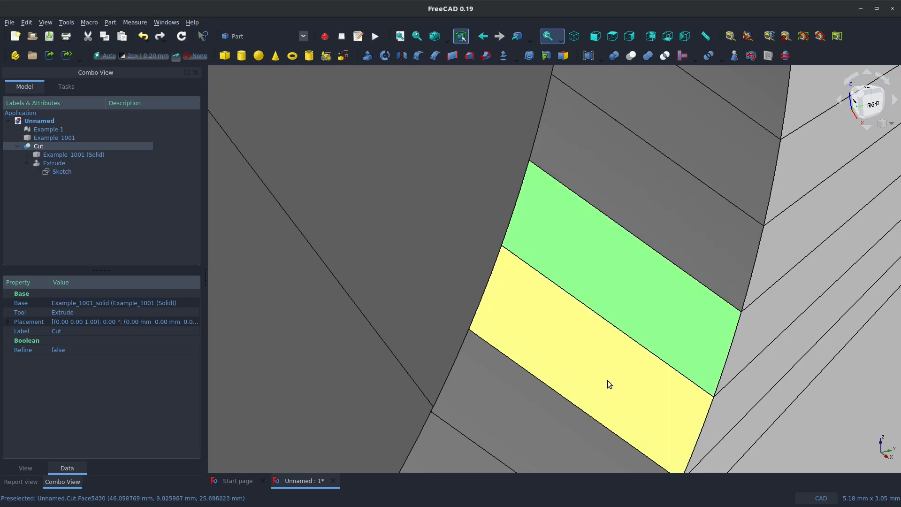
pyautogui.click(602, 386)
pyautogui.scroll(-3, 547, 413)
pyautogui.scroll(-5, 547, 390)
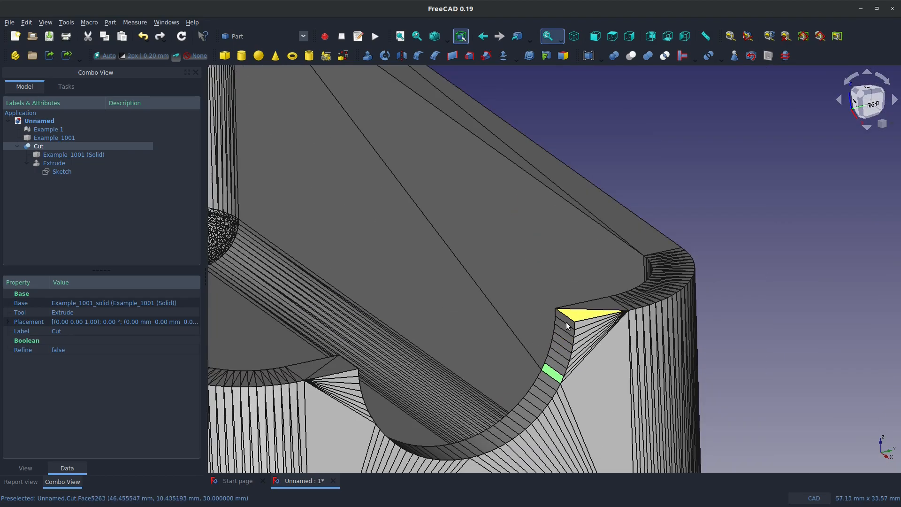
pyautogui.scroll(5, 577, 342)
pyautogui.scroll(-3, 596, 325)
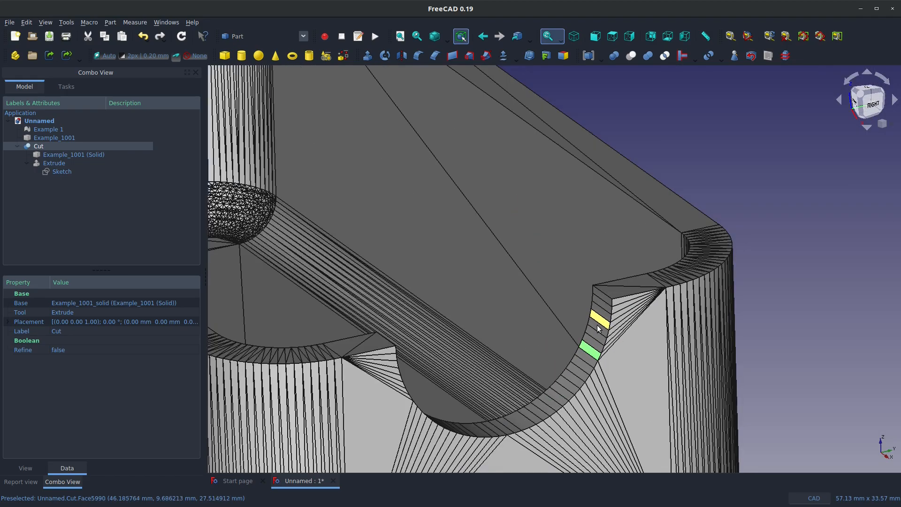
pyautogui.scroll(3, 605, 325)
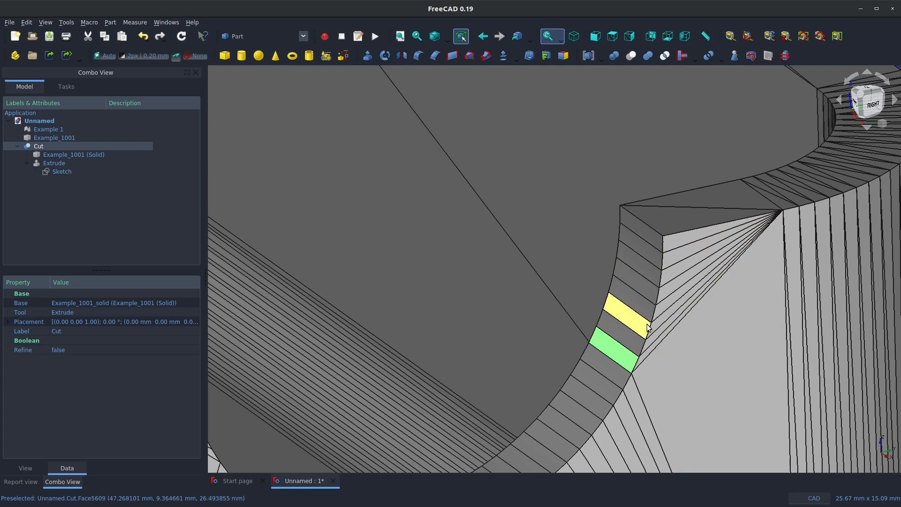
pyautogui.scroll(-5, 647, 326)
pyautogui.click(763, 230)
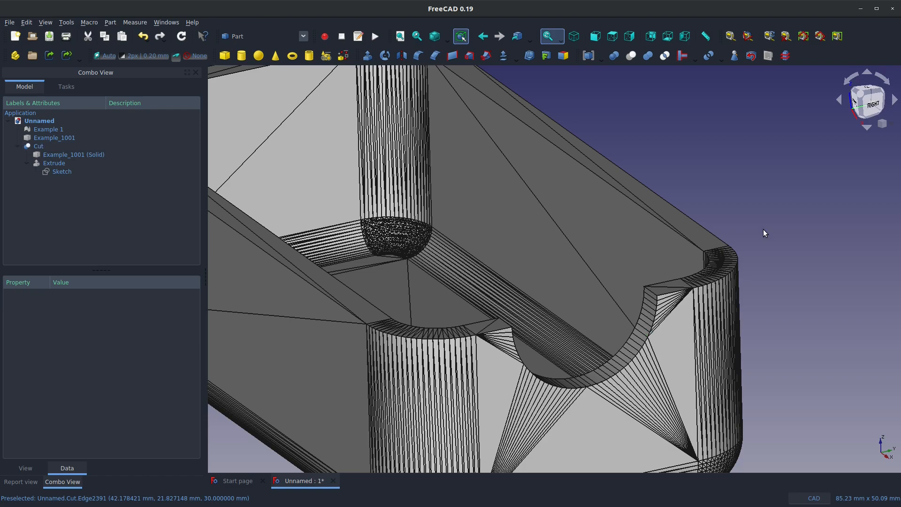
# Inspect the whole cut box and its notch from several angles
pyautogui.scroll(-5, 660, 339)
pyautogui.scroll(6, 555, 342)
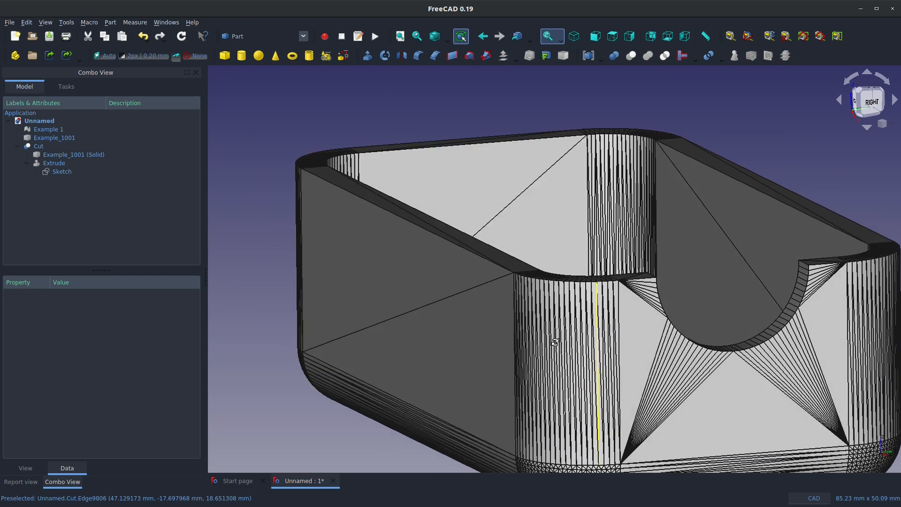
pyautogui.moveTo(555, 342); pyautogui.dragTo(451, 376, button='middle')
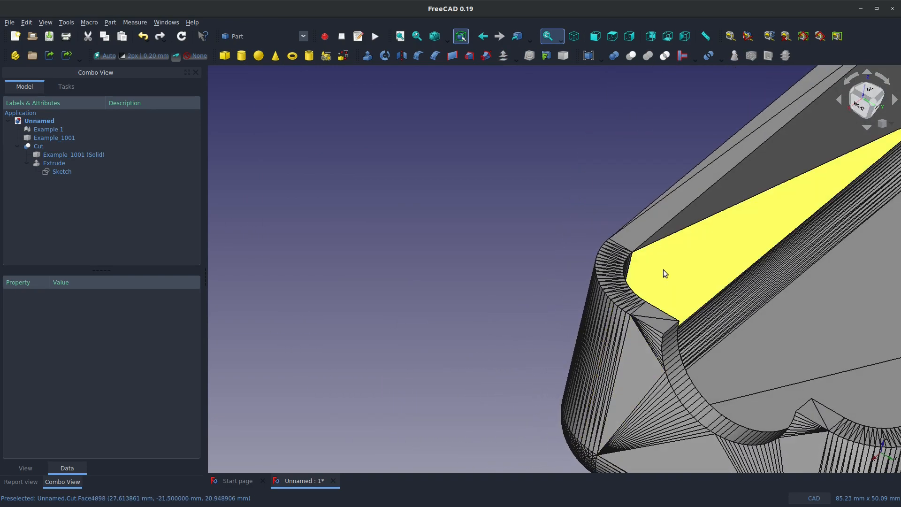
pyautogui.scroll(2, 541, 224)
pyautogui.scroll(-7, 541, 223)
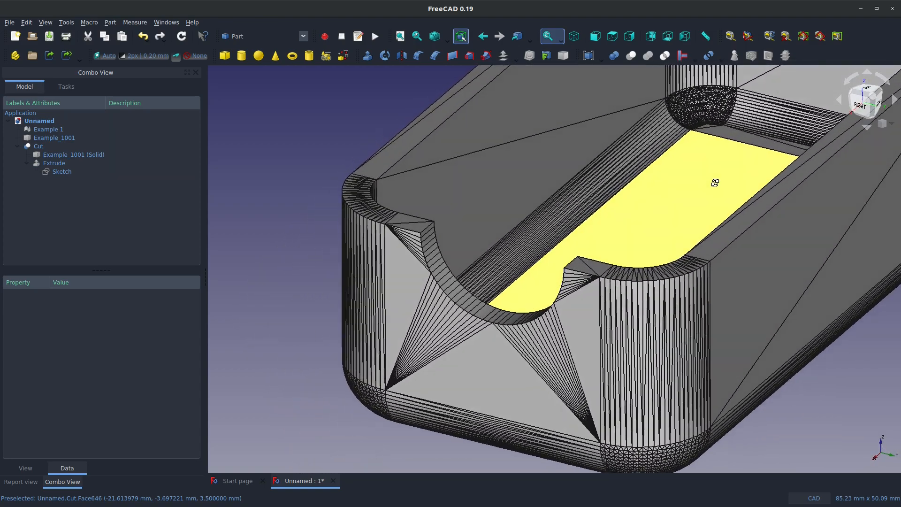
pyautogui.scroll(-1, 597, 191)
pyautogui.scroll(3, 620, 199)
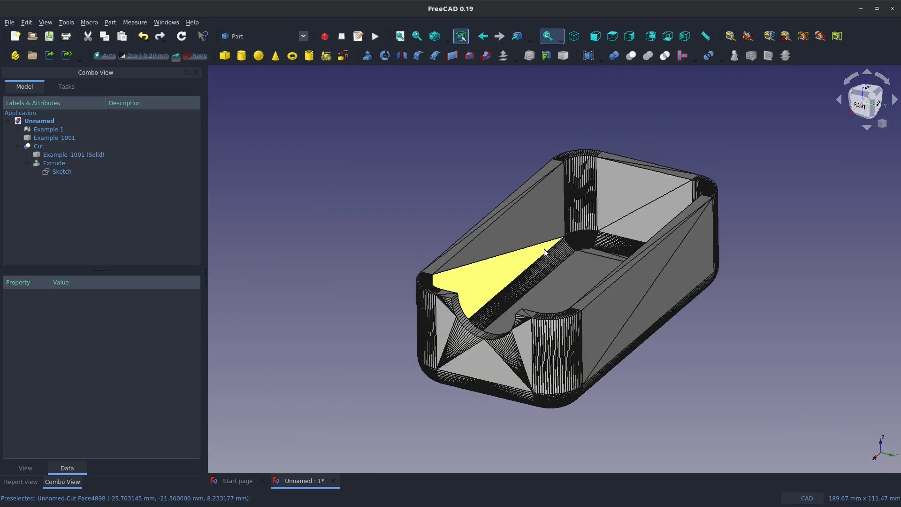
pyautogui.scroll(3, 626, 327)
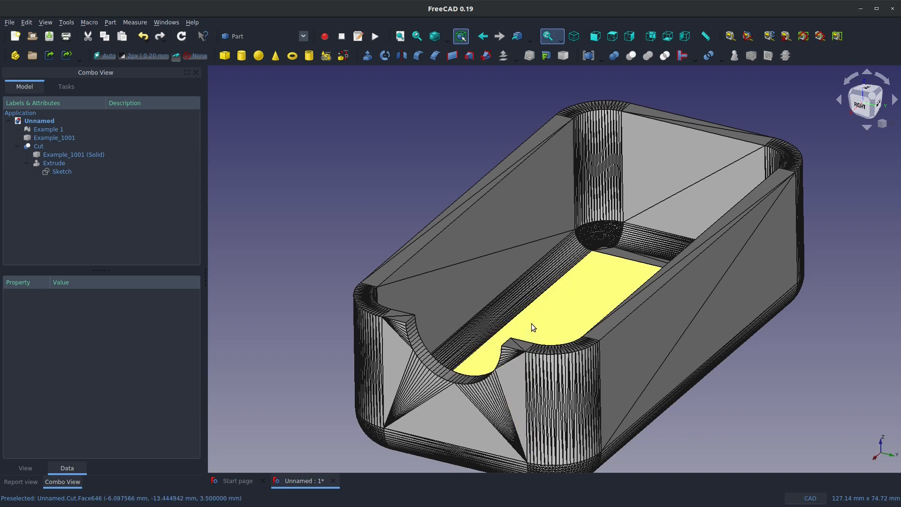
# Delete the cut and the extruded cylinder with its sketch, and select the original Example_1001 shape
pyautogui.click(49, 137)
pyautogui.click(56, 173)
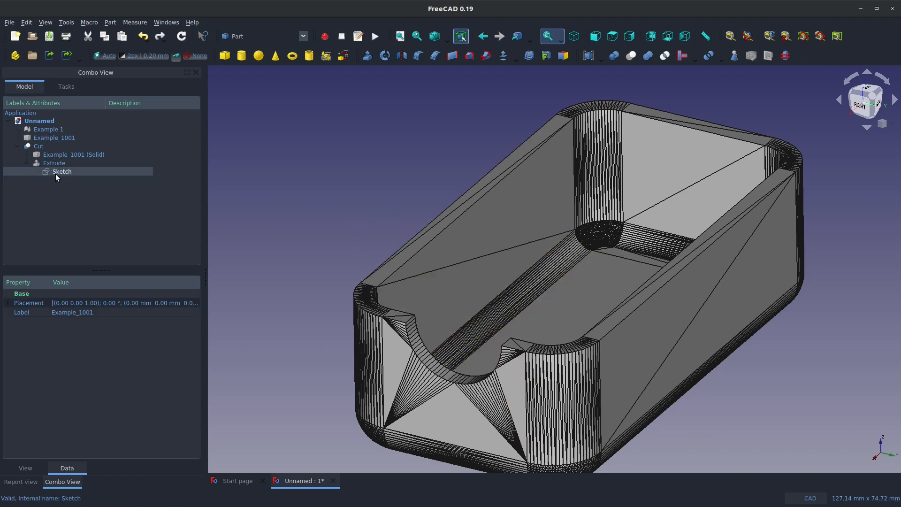
pyautogui.press('Up')
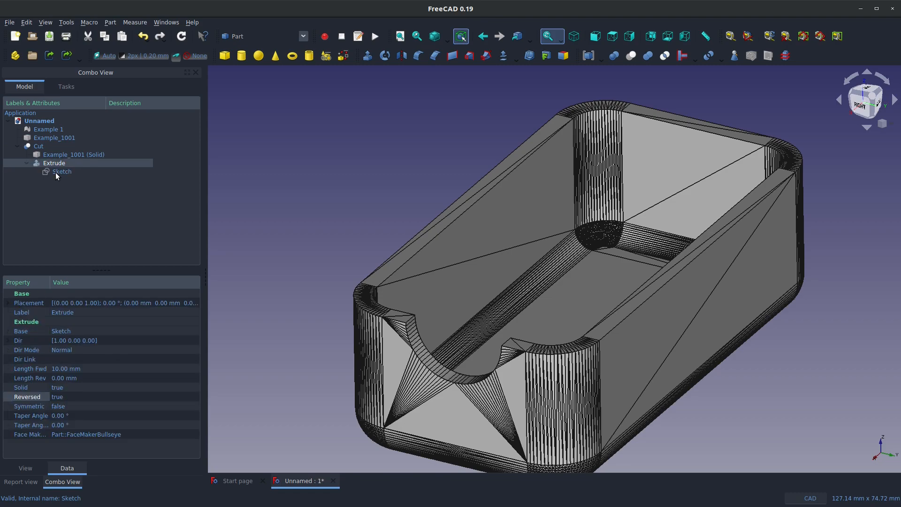
pyautogui.click(37, 148)
pyautogui.press('Delete')
pyautogui.click(38, 154)
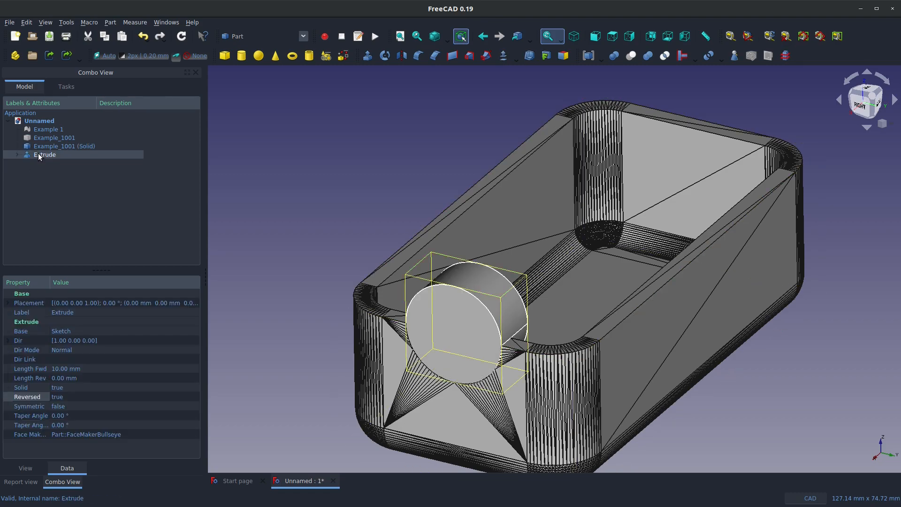
pyautogui.press('Delete')
pyautogui.click(45, 147)
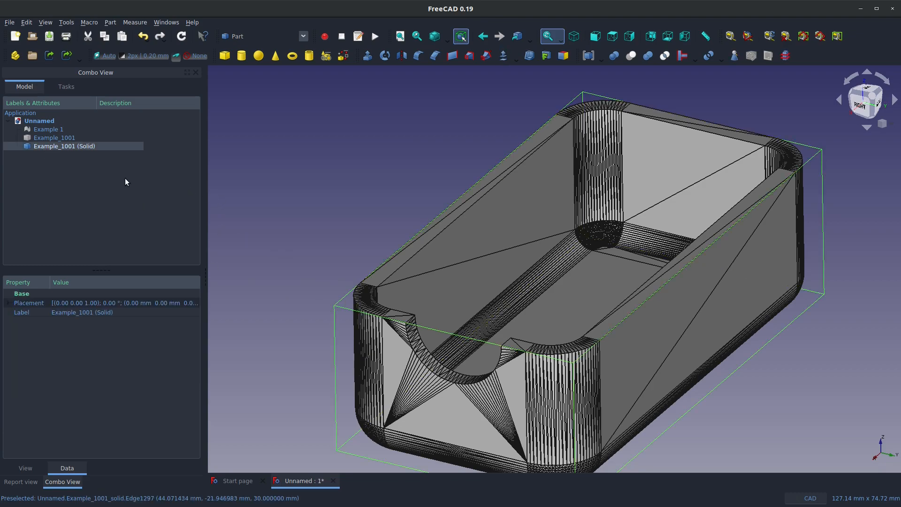
pyautogui.click(52, 139)
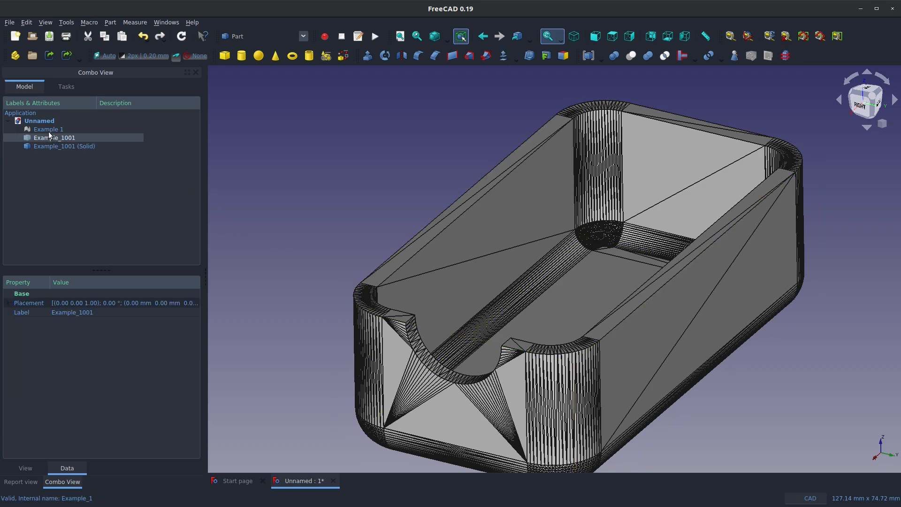
# Switch to the Sketcher workbench and create a new sketch on the XY plane
pyautogui.click(143, 170)
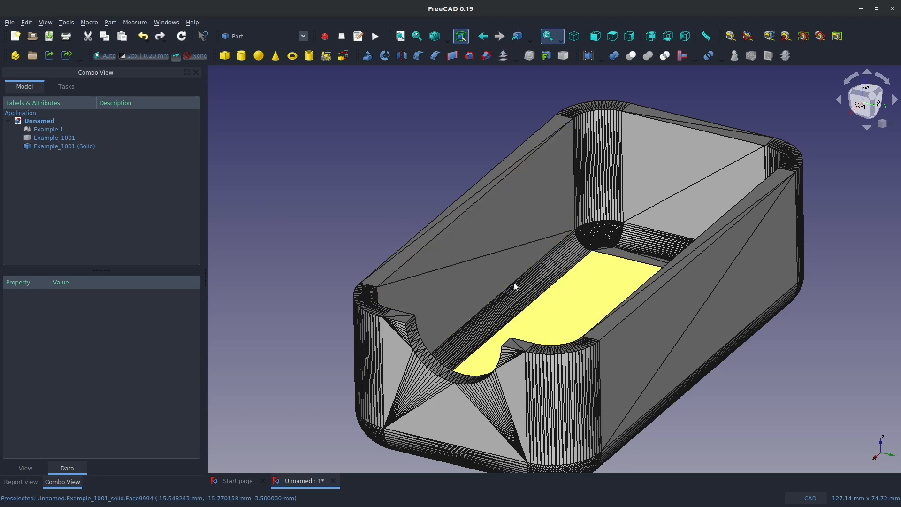
pyautogui.click(303, 38)
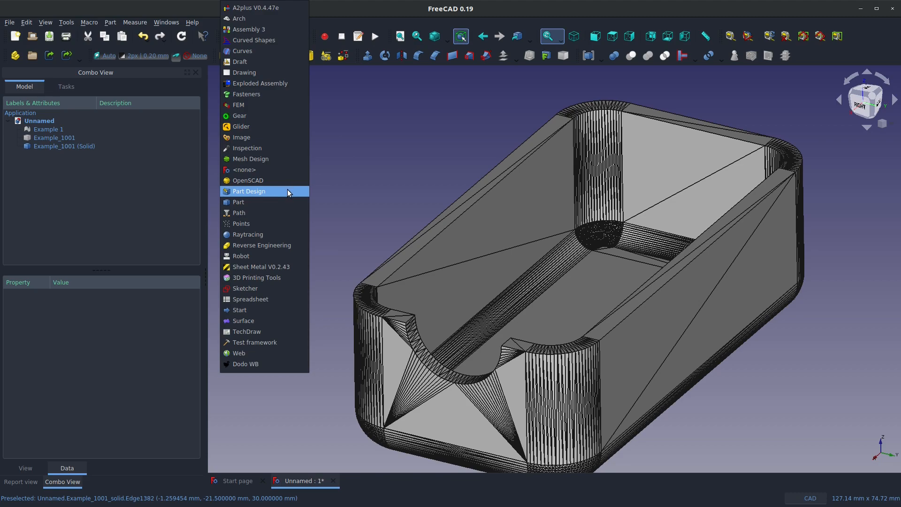
pyautogui.click(267, 288)
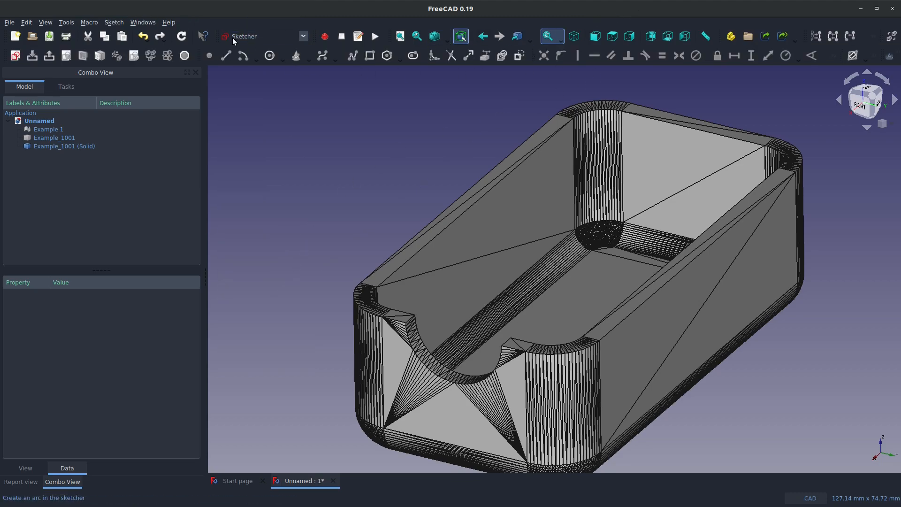
pyautogui.click(15, 55)
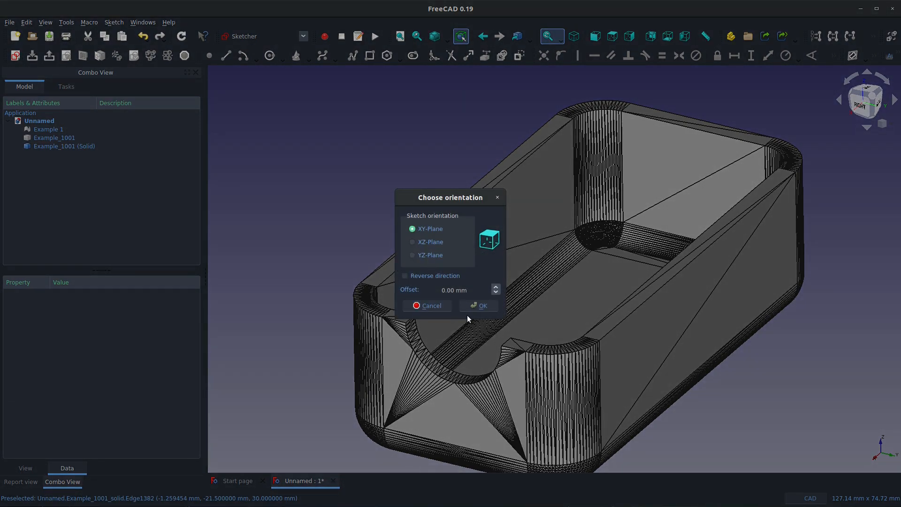
pyautogui.click(479, 306)
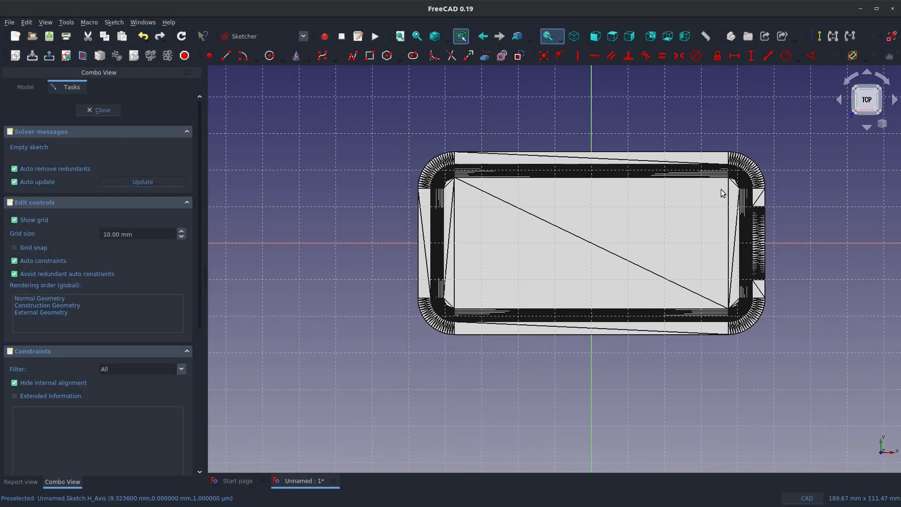
# Sketch a rectangle of about 100 by 54 mm around the whole outline of the box
pyautogui.scroll(2, 716, 192)
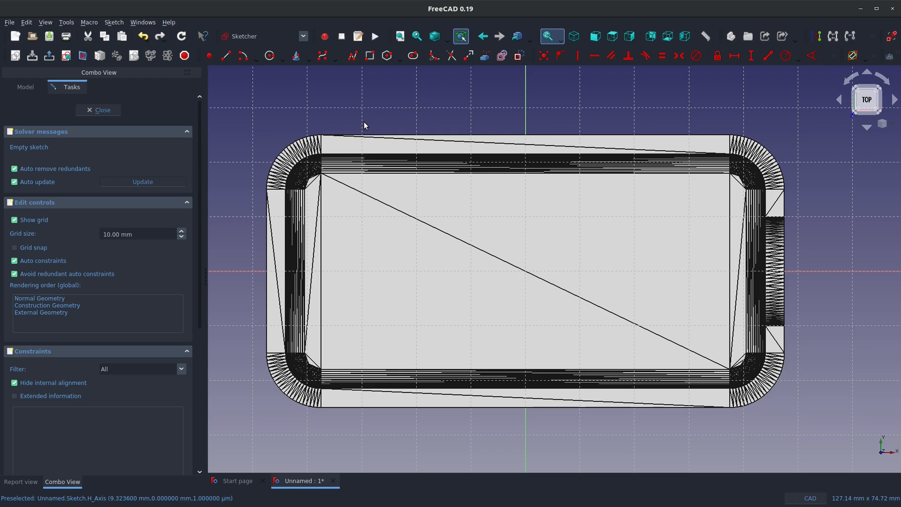
pyautogui.click(370, 55)
pyautogui.click(265, 126)
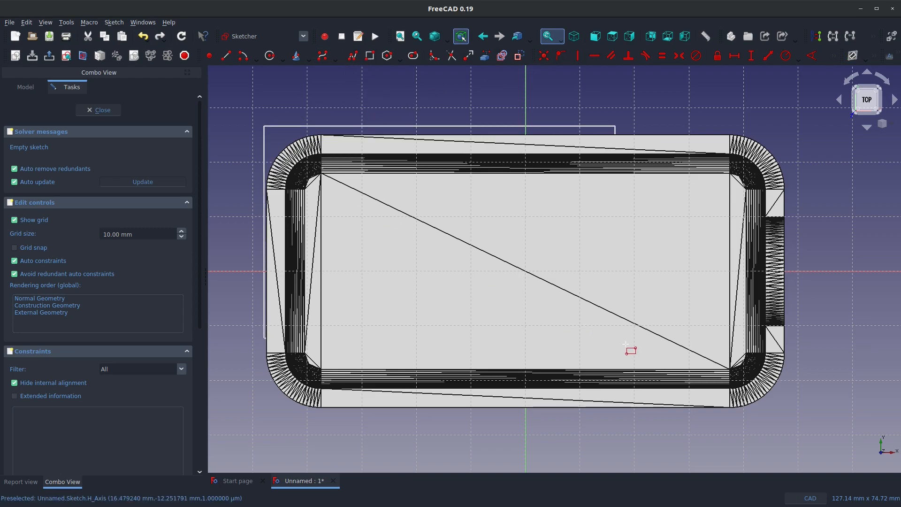
pyautogui.click(807, 422)
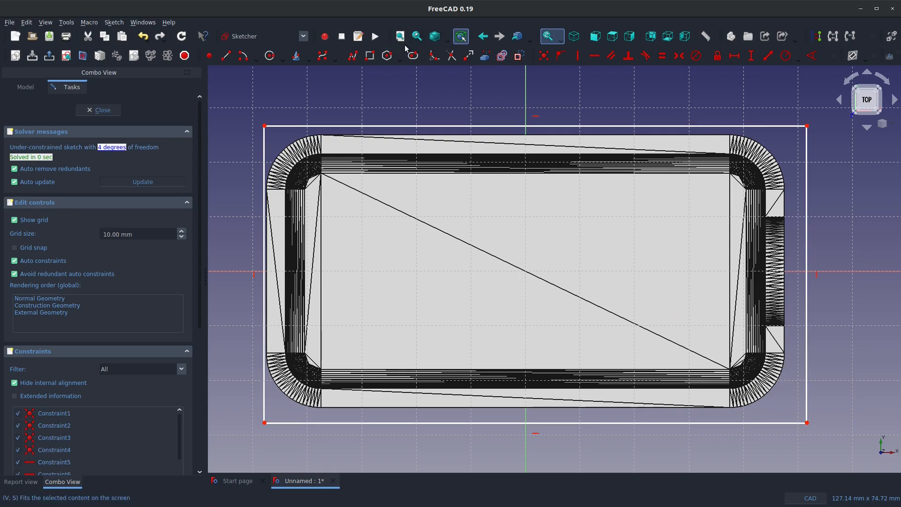
# Set the display style to Wireframe and constrain two opposite corners of the rectangle symmetrically about the origin
pyautogui.click(447, 41)
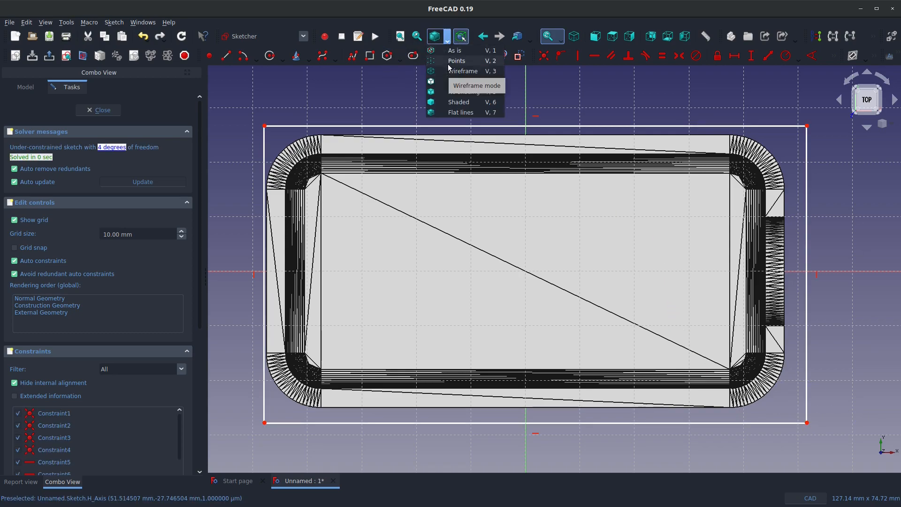
pyautogui.click(472, 75)
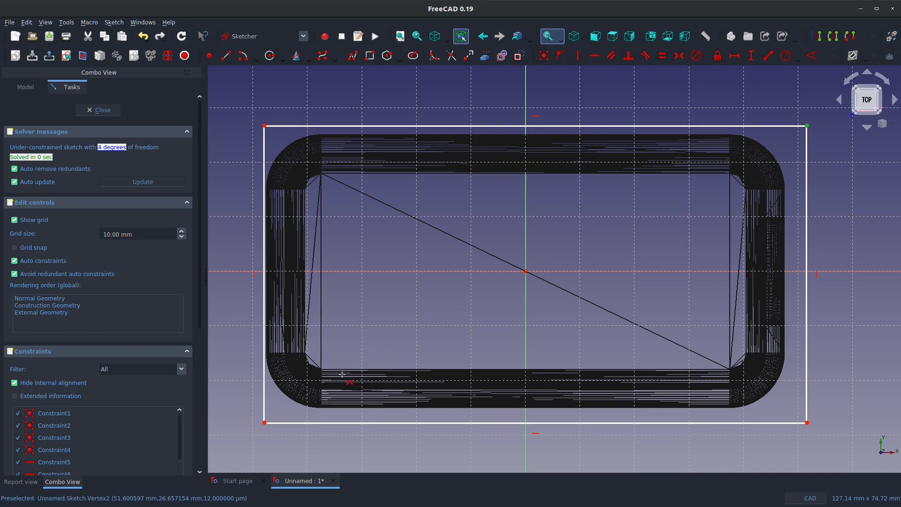
pyautogui.click(265, 423)
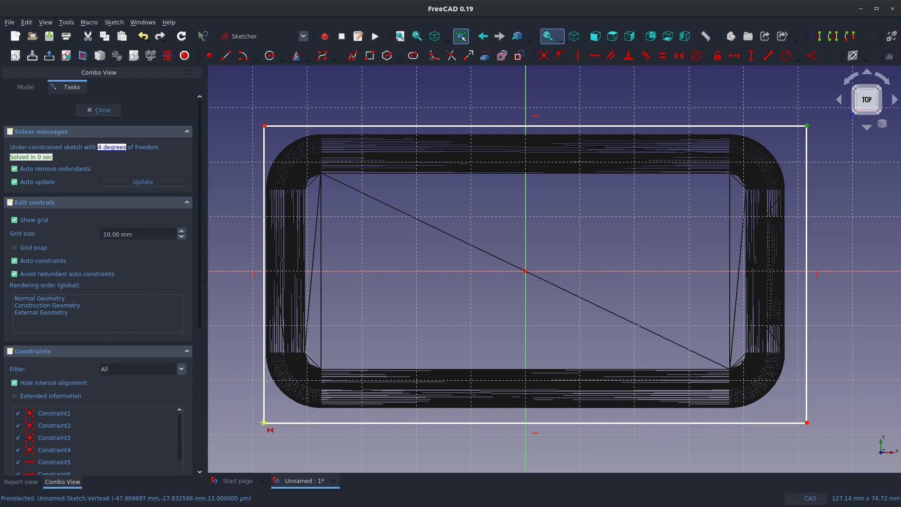
pyautogui.click(526, 271)
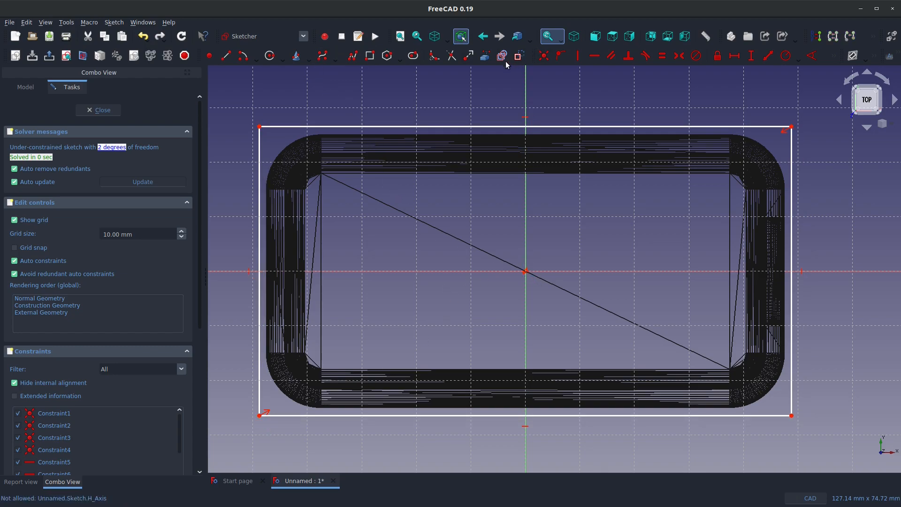
# Reference the box's upper long edge as external geometry and align the rectangle's upper right corner horizontally with its endpoint
pyautogui.click(485, 55)
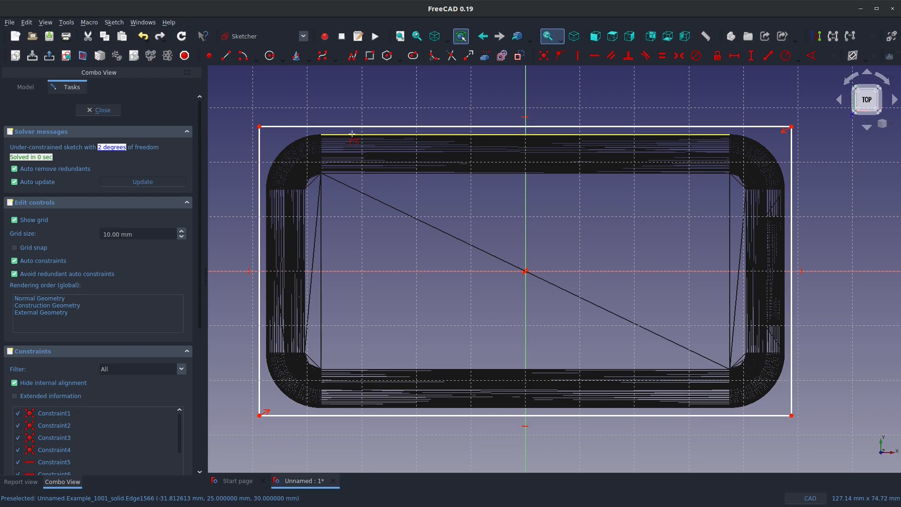
pyautogui.rightClick(760, 96)
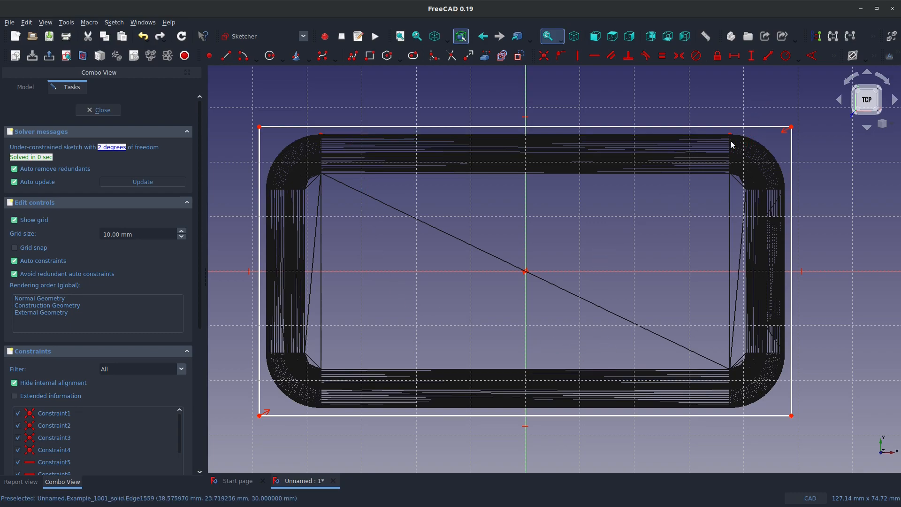
pyautogui.click(730, 135)
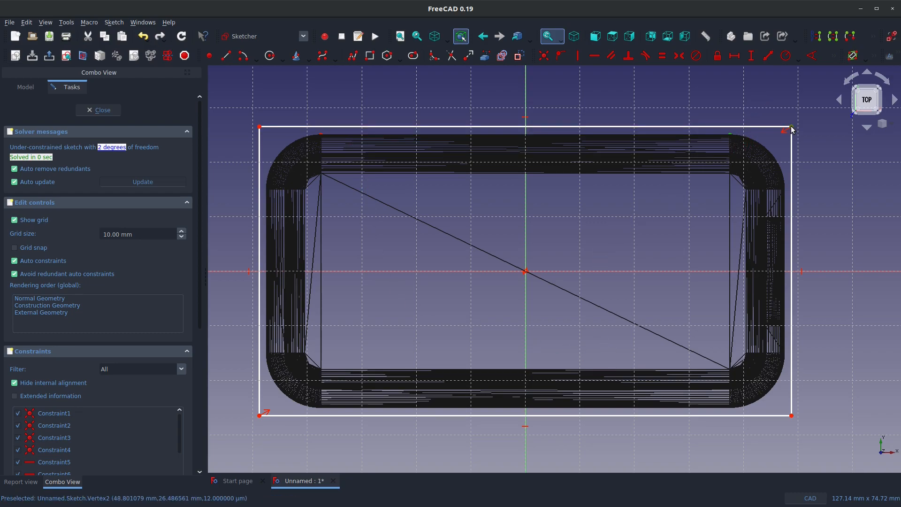
pyautogui.click(791, 129)
pyautogui.press('h')
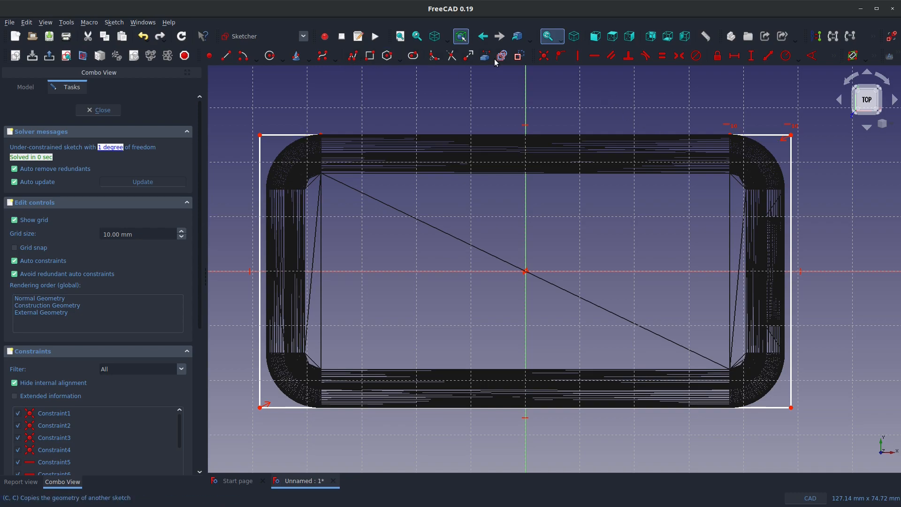
# Reference the outer edge on the notched end, align the rectangle's upper right corner vertically with its endpoint, and close the sketch
pyautogui.scroll(6, 793, 140)
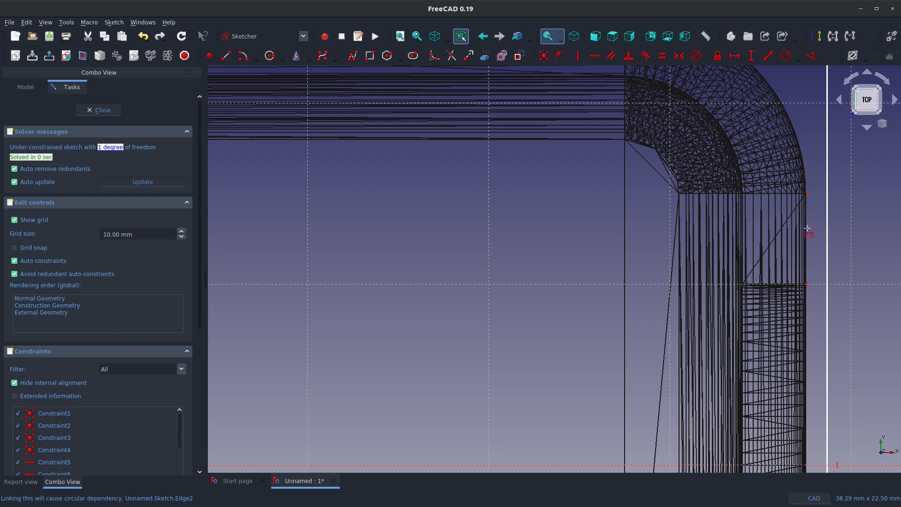
pyautogui.scroll(-4, 805, 233)
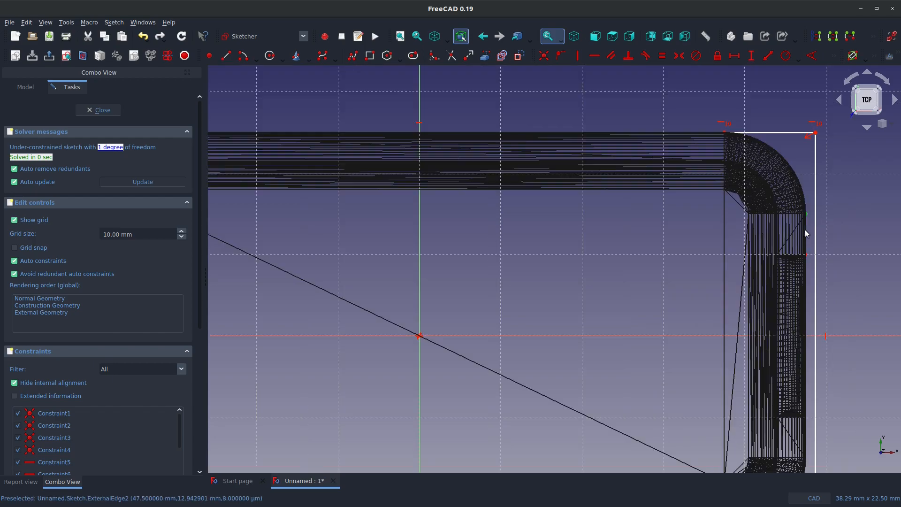
pyautogui.click(815, 134)
pyautogui.press('v')
pyautogui.scroll(-6, 704, 224)
pyautogui.moveTo(599, 277); pyautogui.dragTo(572, 181, button='middle')
pyautogui.moveTo(808, 275)
pyautogui.mouseDown(button='middle')
pyautogui.moveTo(622, 318)
pyautogui.moveTo(680, 300)
pyautogui.moveTo(607, 203)
pyautogui.moveTo(648, 189)
pyautogui.moveTo(738, 225)
pyautogui.moveTo(807, 201)
pyautogui.mouseUp(button='middle')
pyautogui.moveTo(610, 176)
pyautogui.mouseDown(button='middle')
pyautogui.moveTo(609, 188)
pyautogui.moveTo(485, 177)
pyautogui.mouseUp(button='middle')
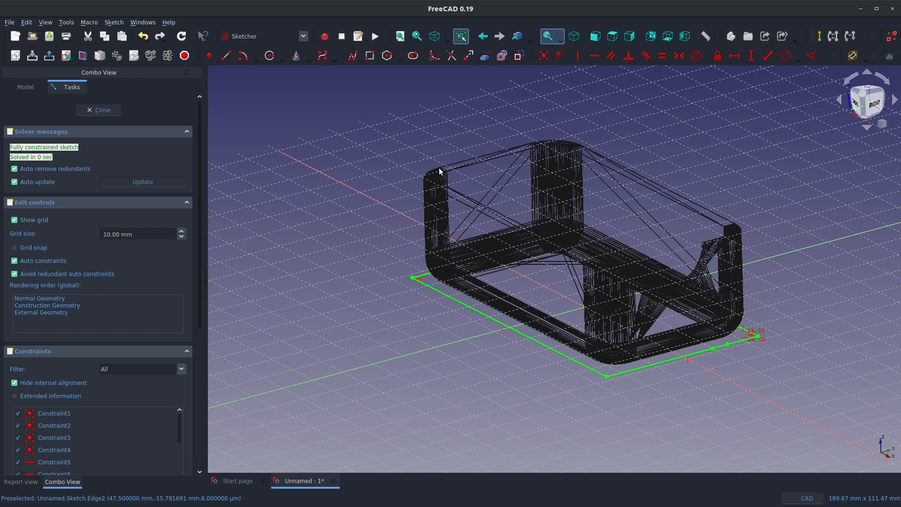
pyautogui.click(119, 110)
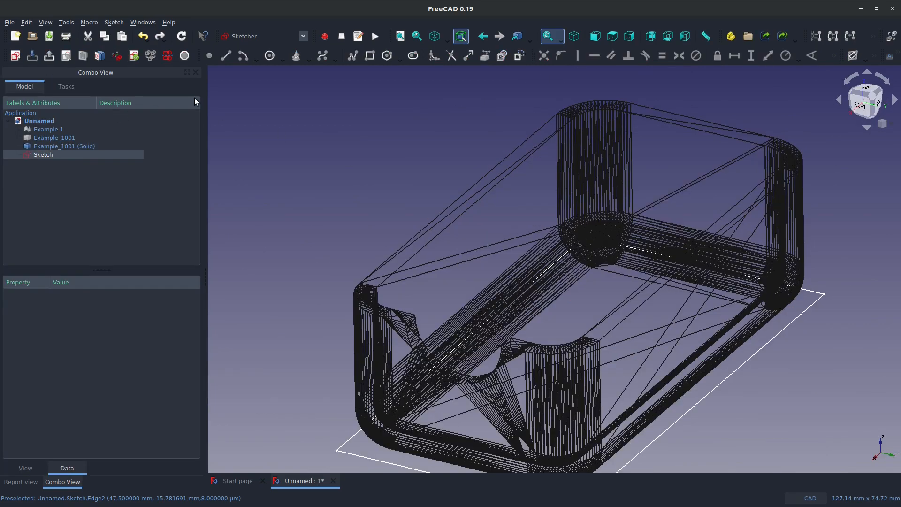
# Extrude the rectangle sketch 30 mm along its normal as a solid in the Part workbench
pyautogui.click(237, 36)
pyautogui.click(257, 197)
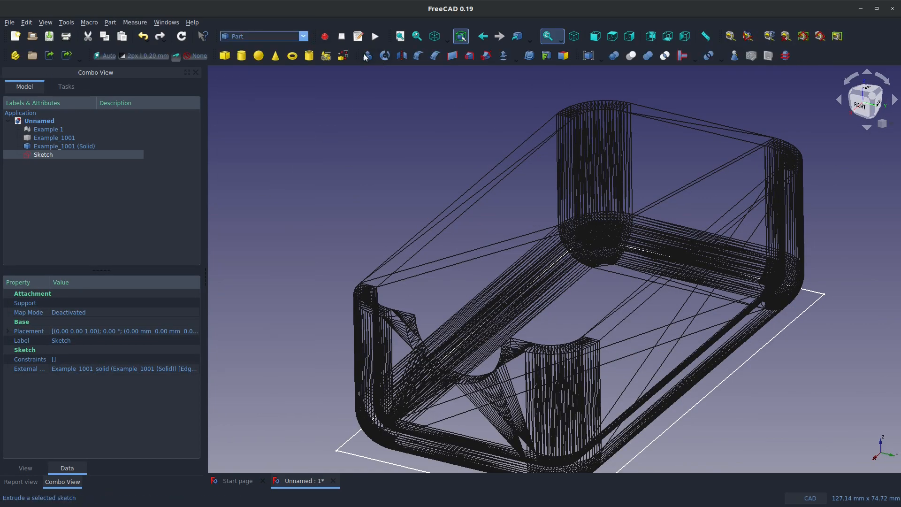
pyautogui.click(367, 55)
pyautogui.moveTo(412, 311); pyautogui.dragTo(359, 269, button='middle')
pyautogui.click(82, 296)
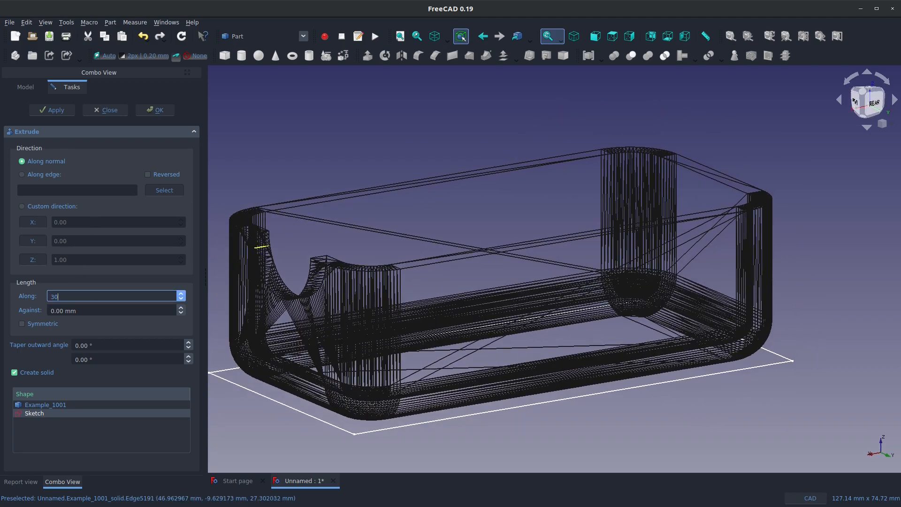
pyautogui.click(139, 111)
# Compare the extruded block with the box from the rear and at an angle, and restore the As is display style
pyautogui.moveTo(243, 175); pyautogui.dragTo(380, 192, button='middle')
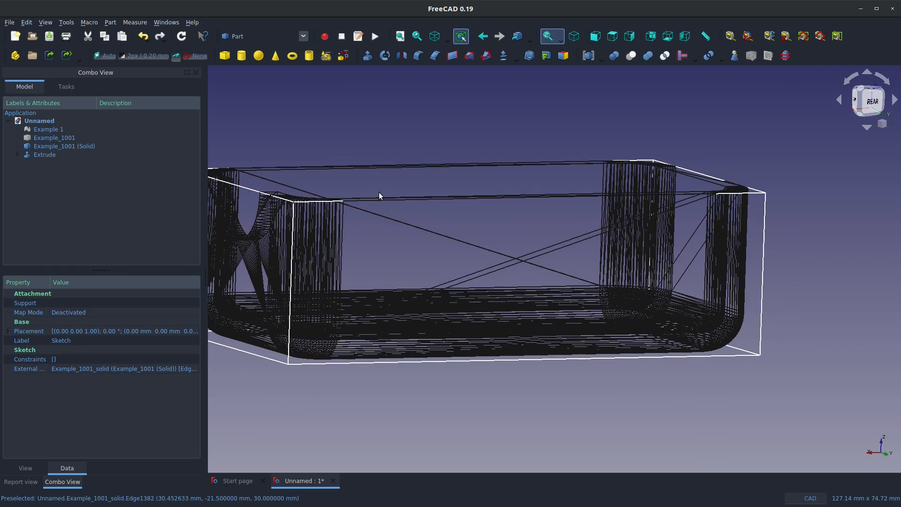
pyautogui.click(869, 99)
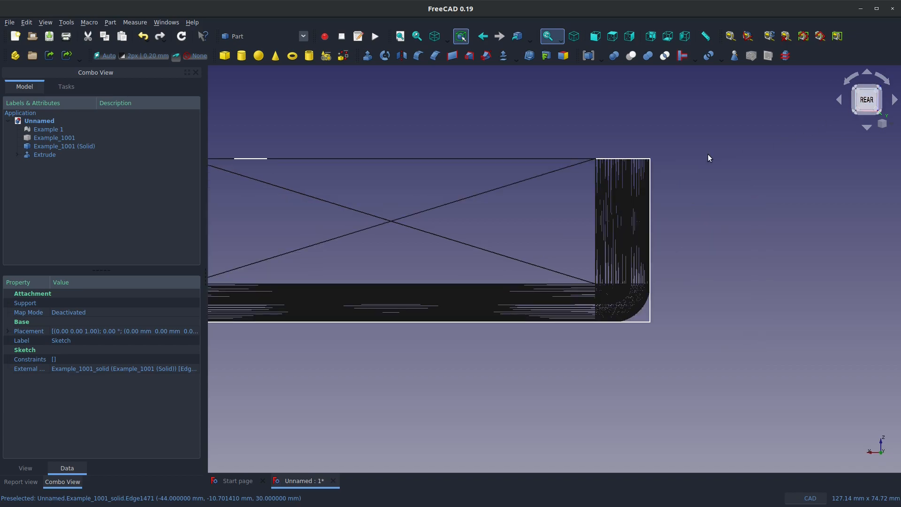
pyautogui.scroll(3, 612, 168)
pyautogui.scroll(-5, 612, 169)
pyautogui.moveTo(529, 208); pyautogui.dragTo(427, 235, button='middle')
pyautogui.scroll(5, 425, 233)
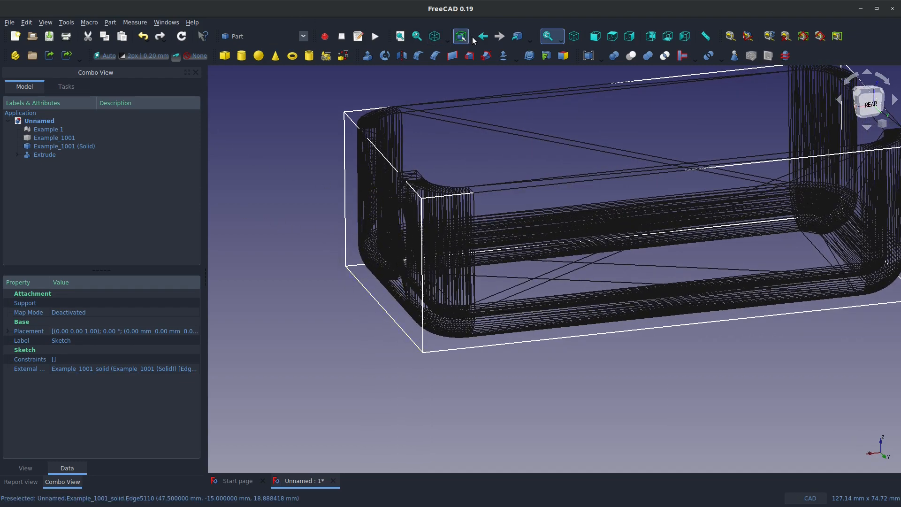
pyautogui.click(448, 37)
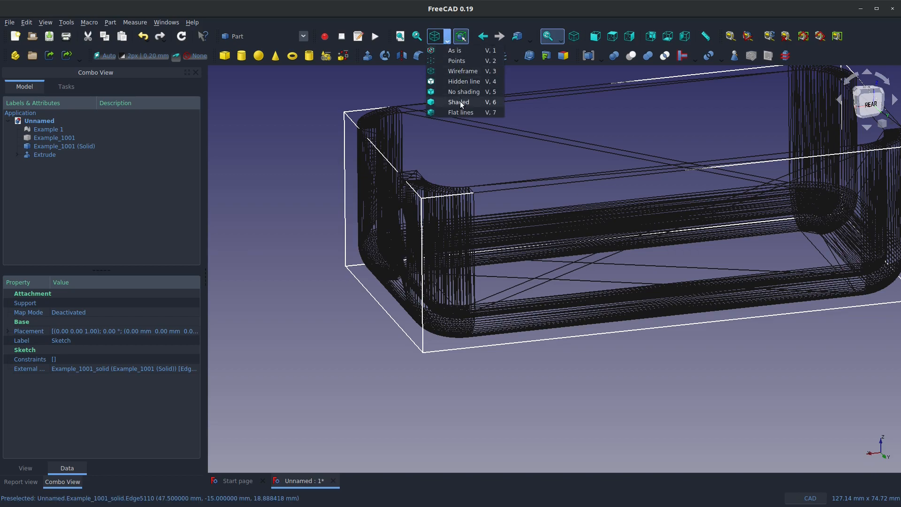
pyautogui.click(453, 50)
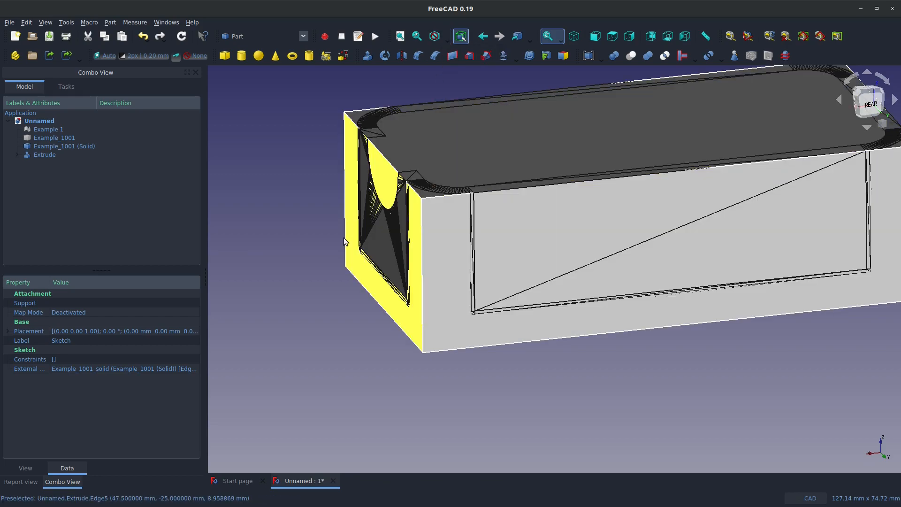
pyautogui.click(279, 195)
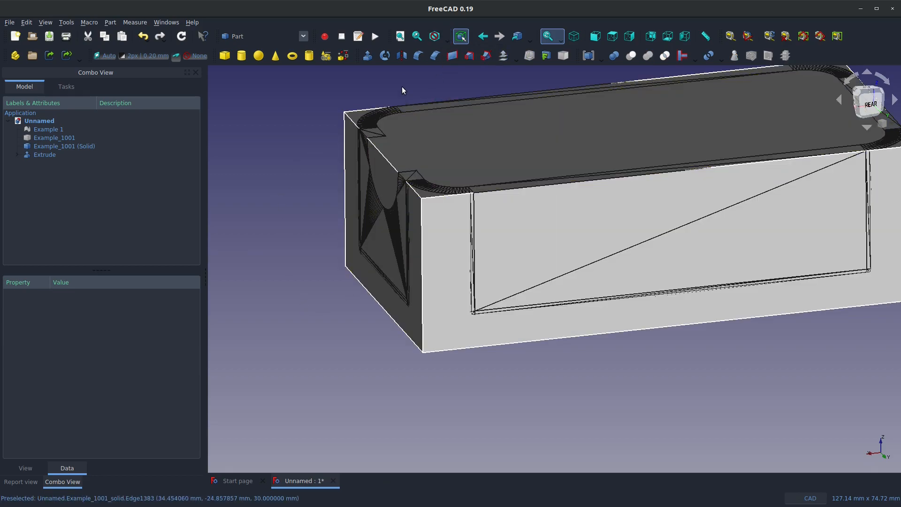
# Fillet one vertical corner edge of the extruded block at the notched end with a constant radius, and compare it with the box's rounded corner
pyautogui.click(418, 55)
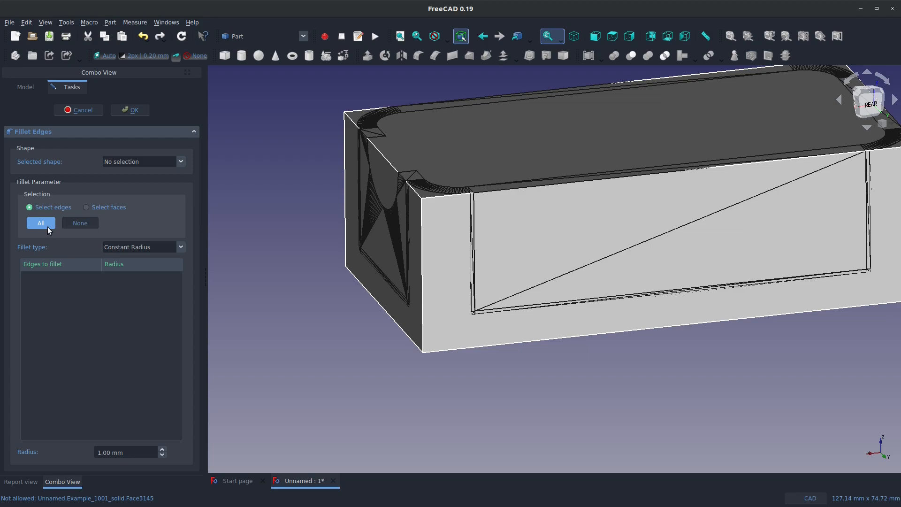
pyautogui.click(83, 112)
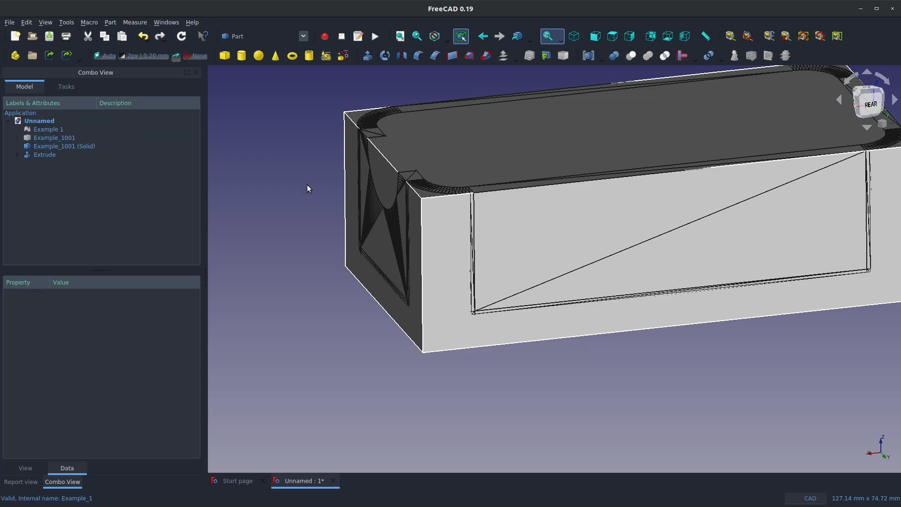
pyautogui.click(421, 216)
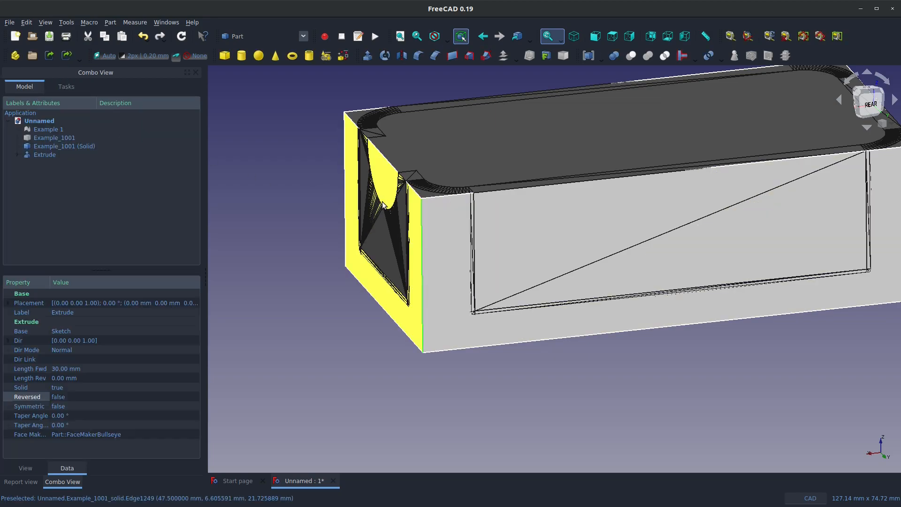
pyautogui.click(419, 56)
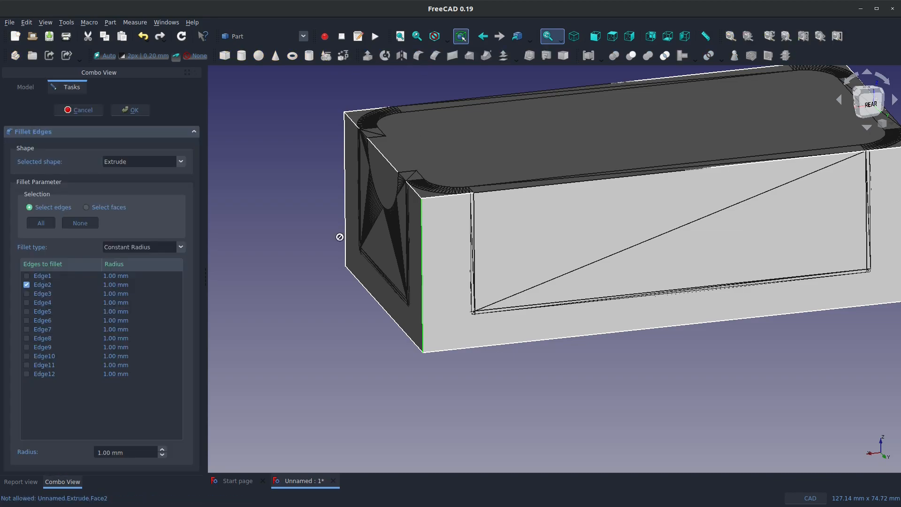
pyautogui.tripleClick(129, 454)
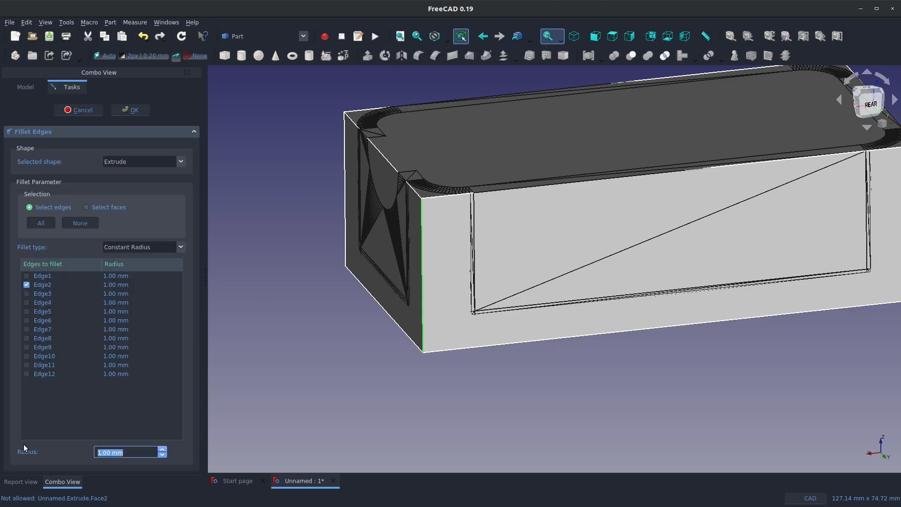
pyautogui.click(130, 110)
pyautogui.scroll(8, 446, 219)
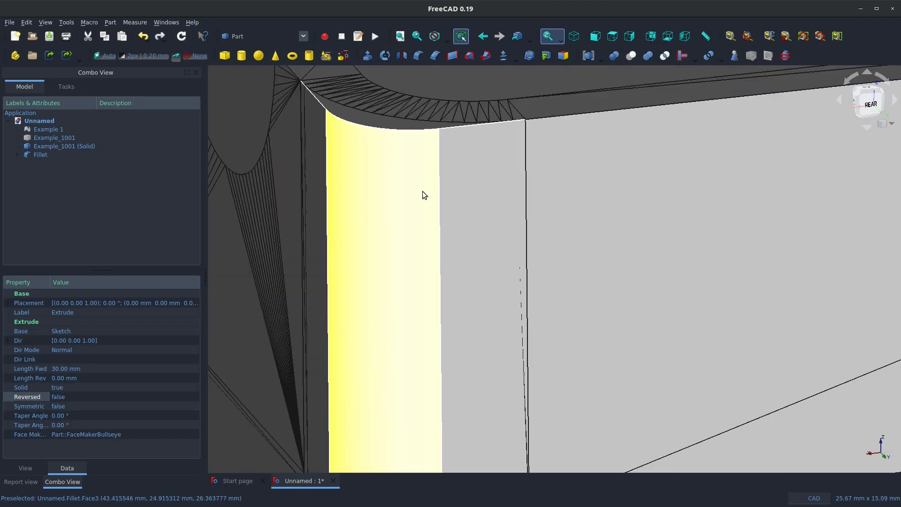
pyautogui.scroll(-4, 423, 194)
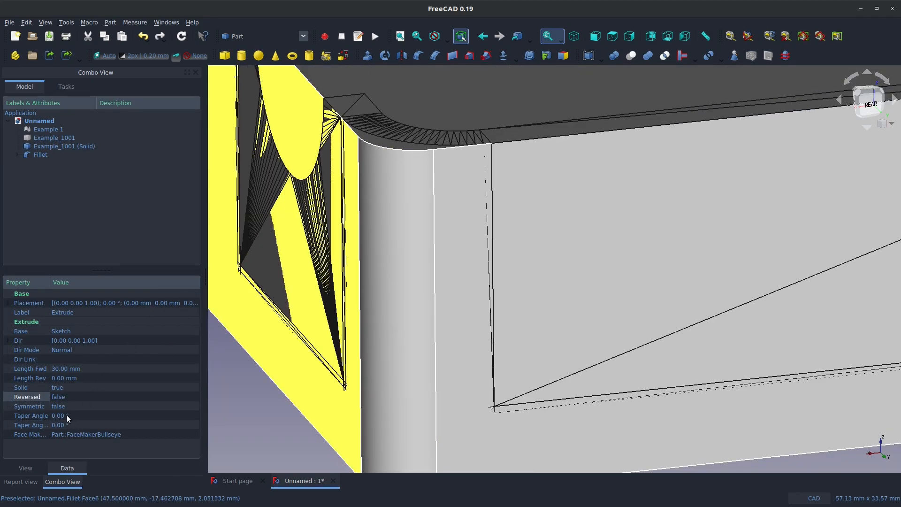
# Edit the fillet and set the radius of the rounded vertical corner edge to 10 mm
pyautogui.rightClick(41, 154)
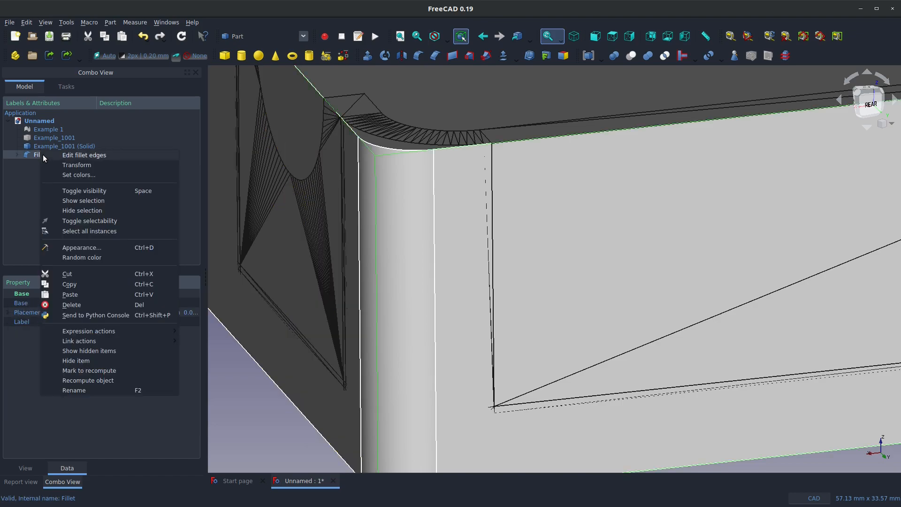
pyautogui.click(58, 156)
pyautogui.click(132, 451)
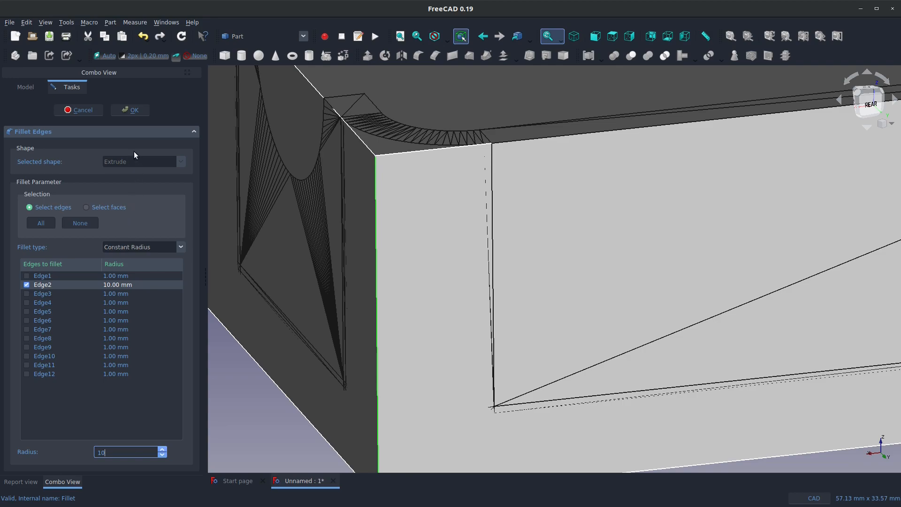
pyautogui.click(130, 111)
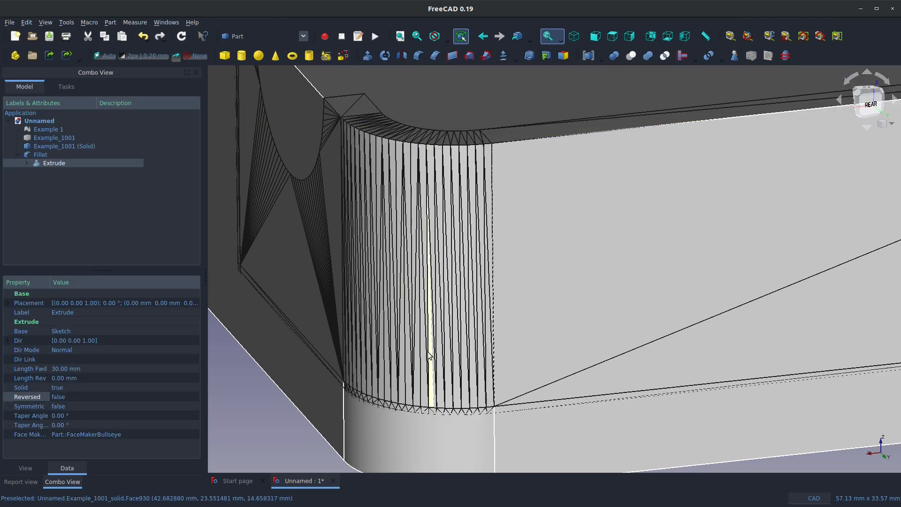
# Edit the fillet to include the block's remaining vertical corner edges and its bottom edges
pyautogui.scroll(-6, 443, 278)
pyautogui.moveTo(443, 277); pyautogui.dragTo(483, 301, button='middle')
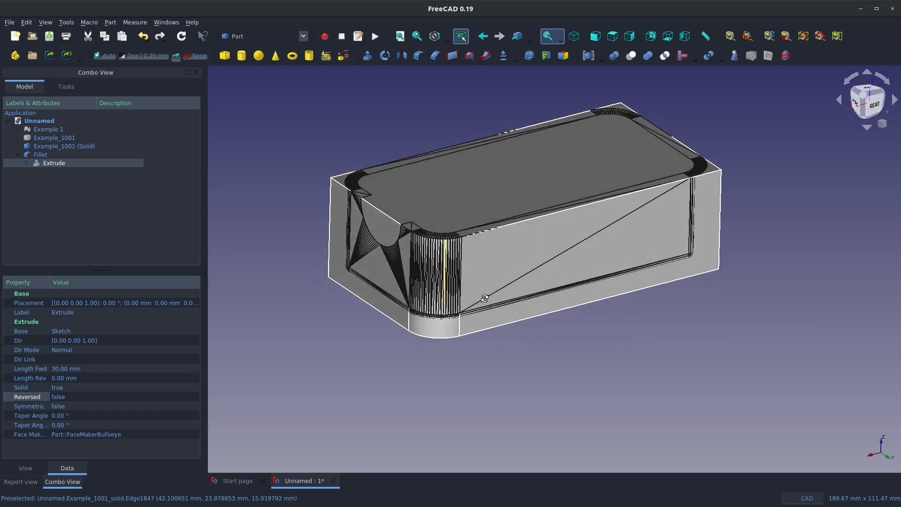
pyautogui.rightClick(38, 155)
pyautogui.click(61, 159)
pyautogui.click(381, 311)
pyautogui.click(475, 331)
pyautogui.moveTo(474, 332); pyautogui.dragTo(632, 258, button='middle')
pyautogui.scroll(2, 366, 281)
pyautogui.click(131, 110)
pyautogui.moveTo(516, 305); pyautogui.dragTo(356, 344, button='middle')
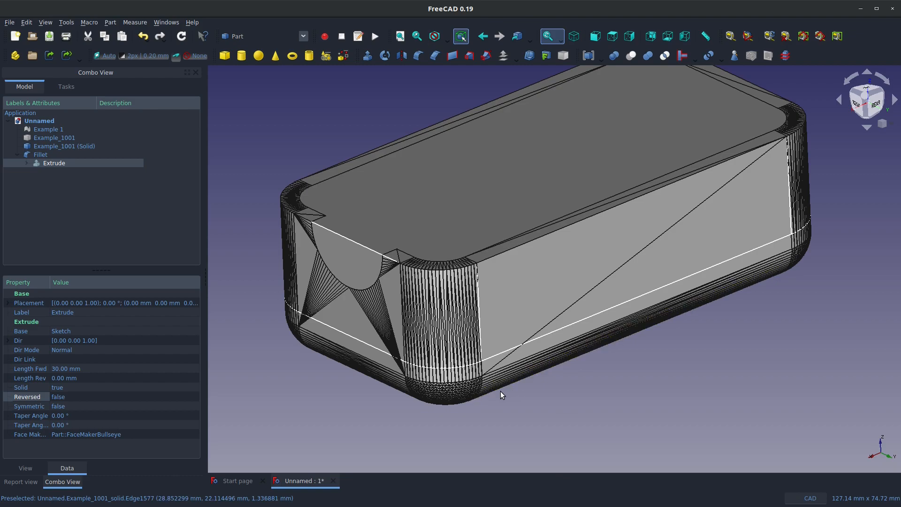
# Hollow the filleted block from its top face with a thickness of -3.5 mm, using Skin mode and Arc joins
pyautogui.scroll(-4, 489, 390)
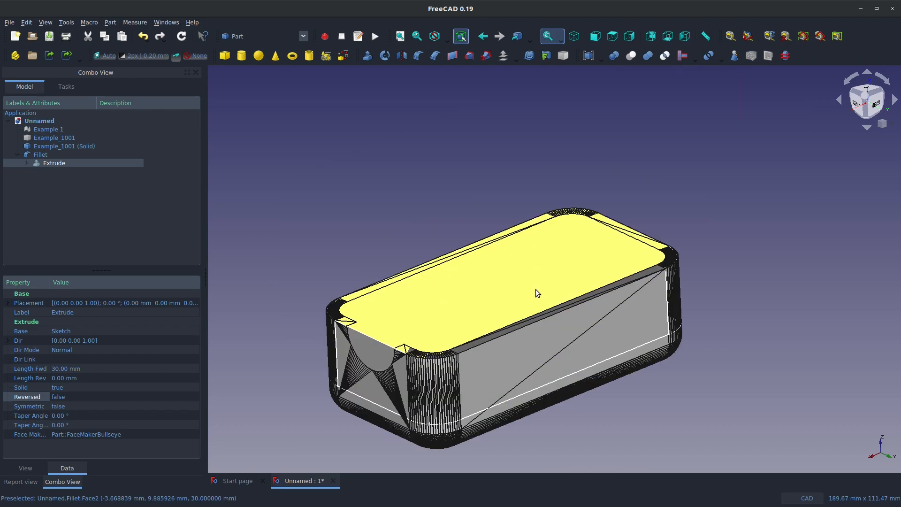
pyautogui.scroll(4, 536, 289)
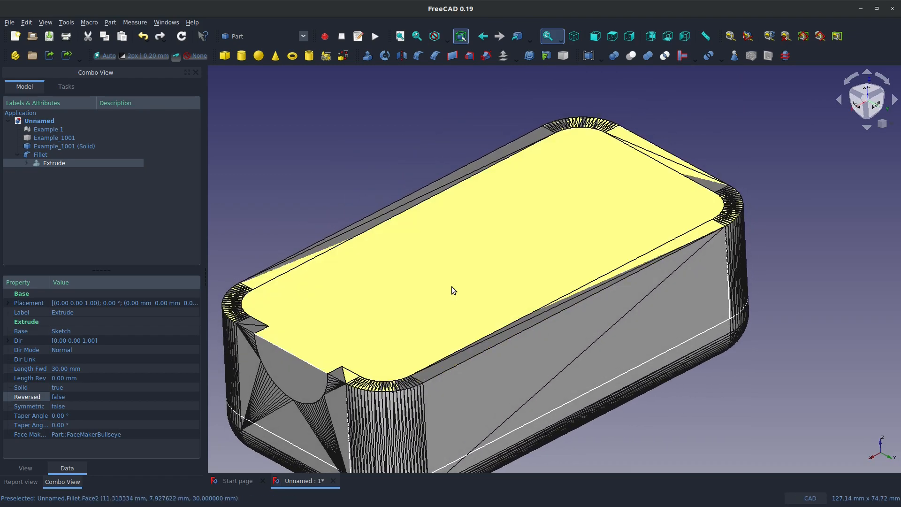
pyautogui.click(451, 287)
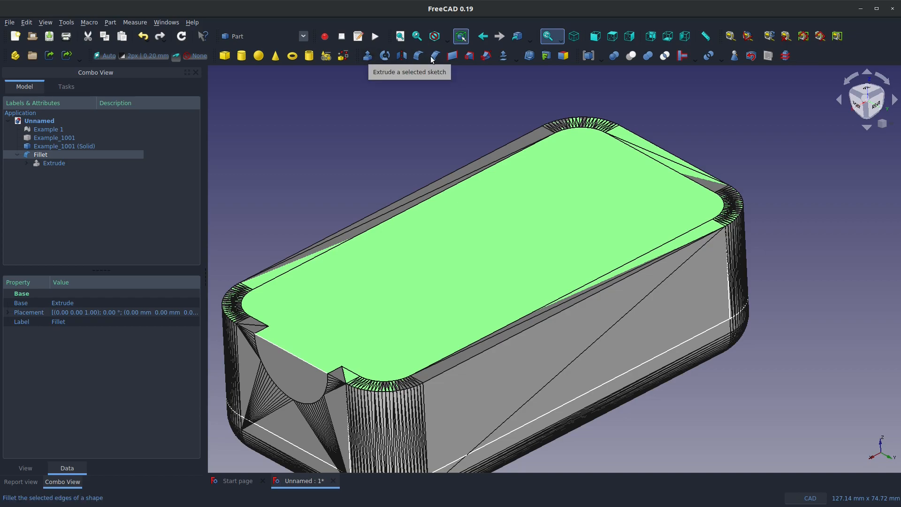
pyautogui.click(533, 57)
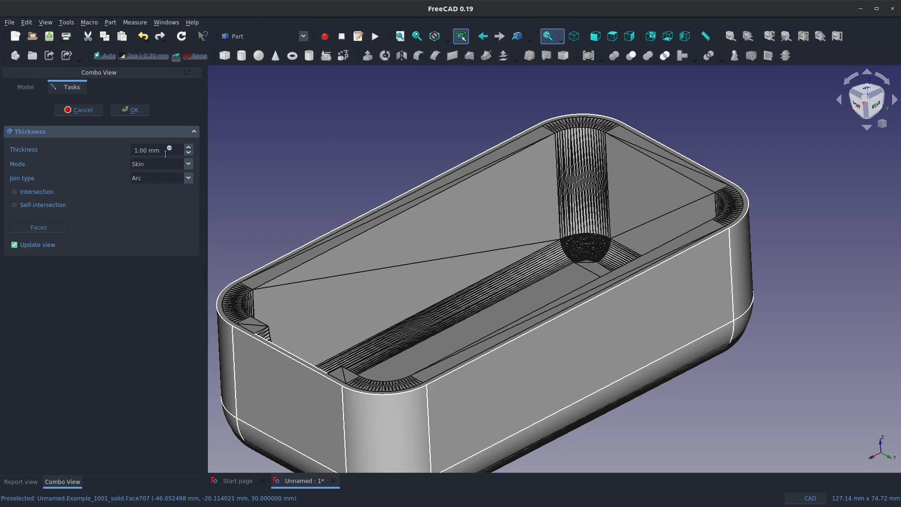
pyautogui.moveTo(167, 155); pyautogui.dragTo(87, 145)
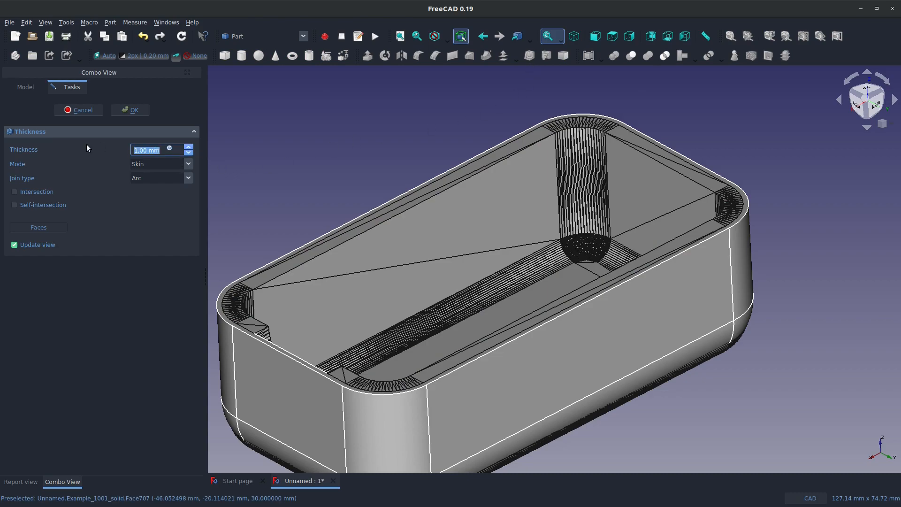
pyautogui.write('5')
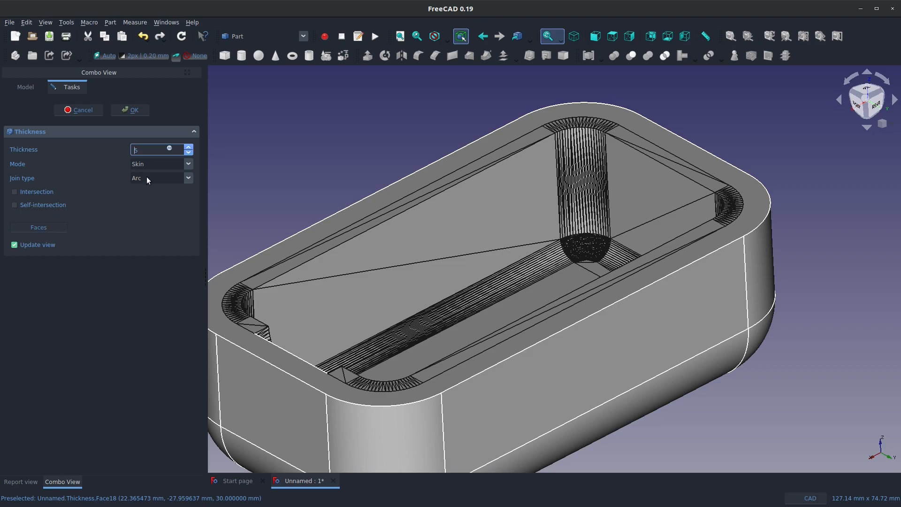
pyautogui.write('-')
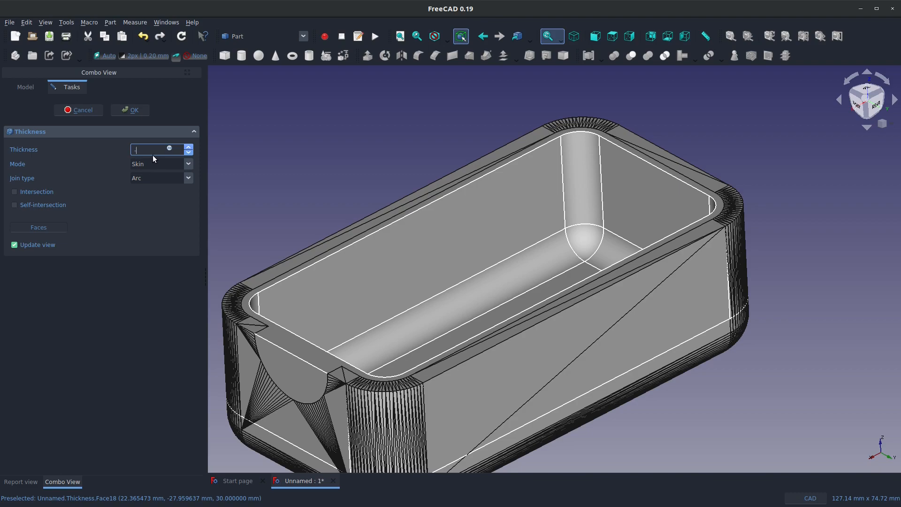
pyautogui.write('3')
pyautogui.scroll(10, 267, 324)
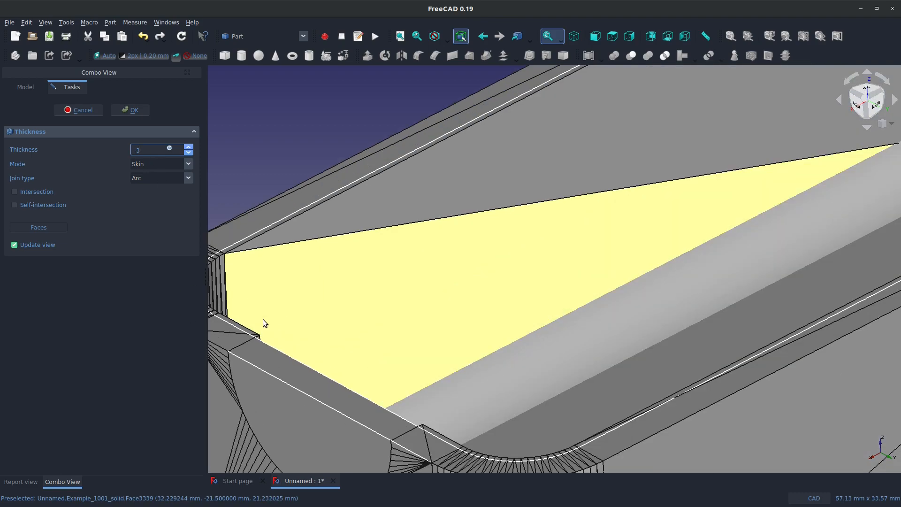
pyautogui.write('.5')
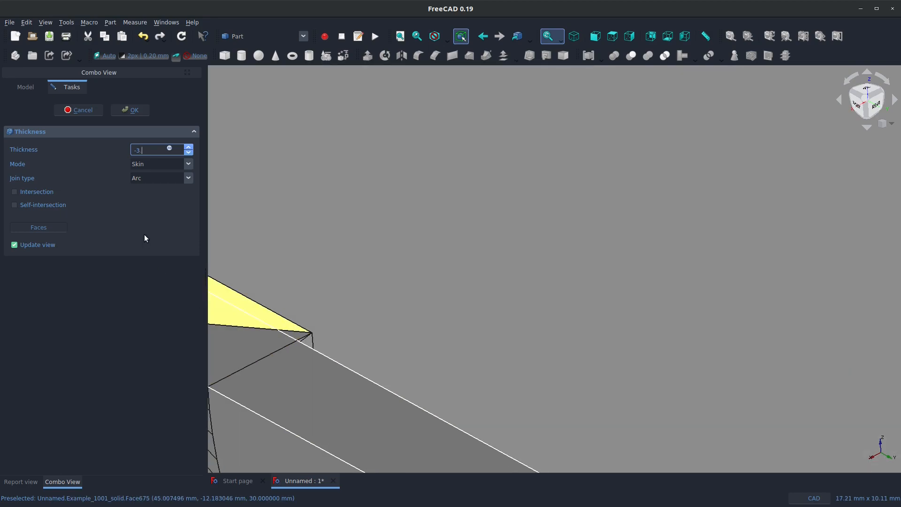
pyautogui.scroll(-10, 364, 314)
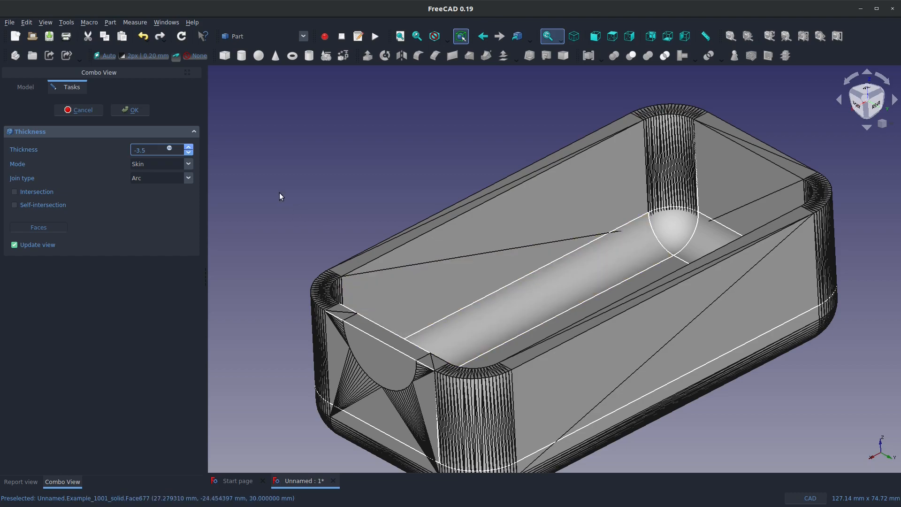
pyautogui.click(132, 110)
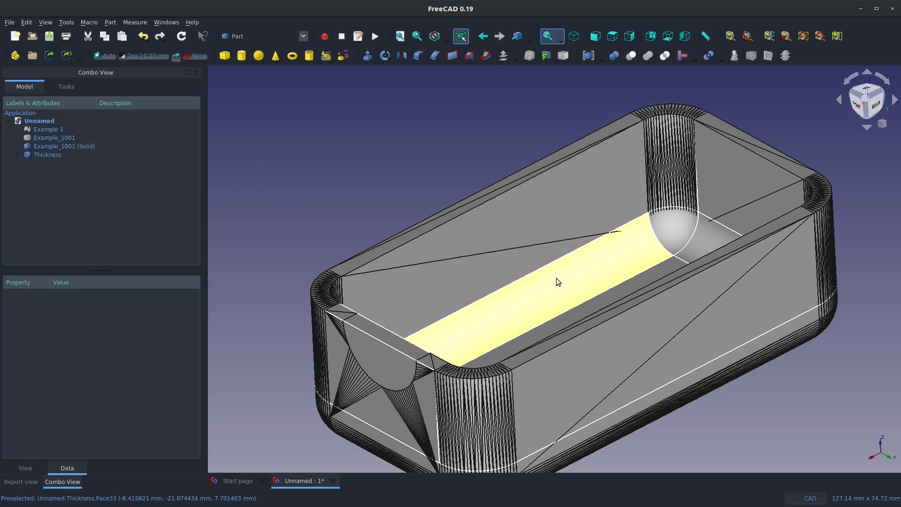
# Delete the thickness, fillet, extrusion and sketch, keeping only the imported mesh and its converted shapes
pyautogui.moveTo(551, 316)
pyautogui.mouseDown(button='middle')
pyautogui.moveTo(532, 344)
pyautogui.moveTo(554, 379)
pyautogui.moveTo(534, 317)
pyautogui.mouseUp(button='middle')
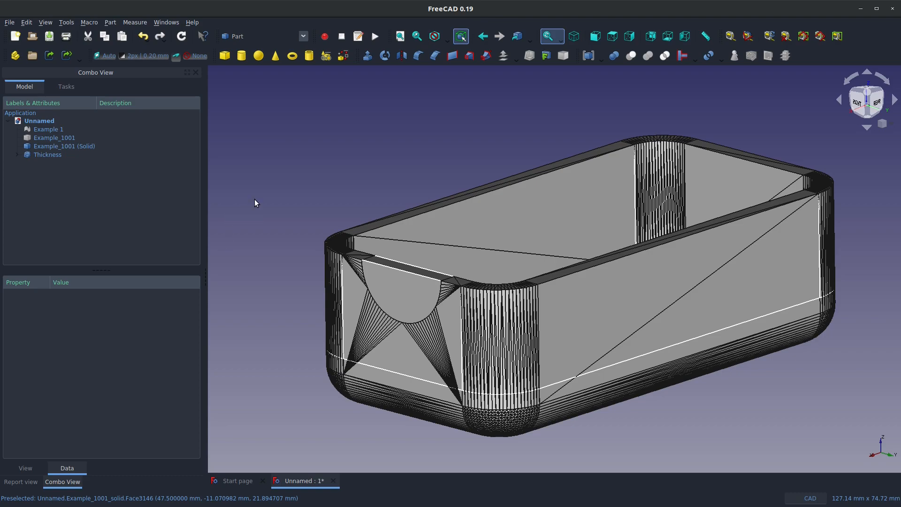
pyautogui.click(417, 292)
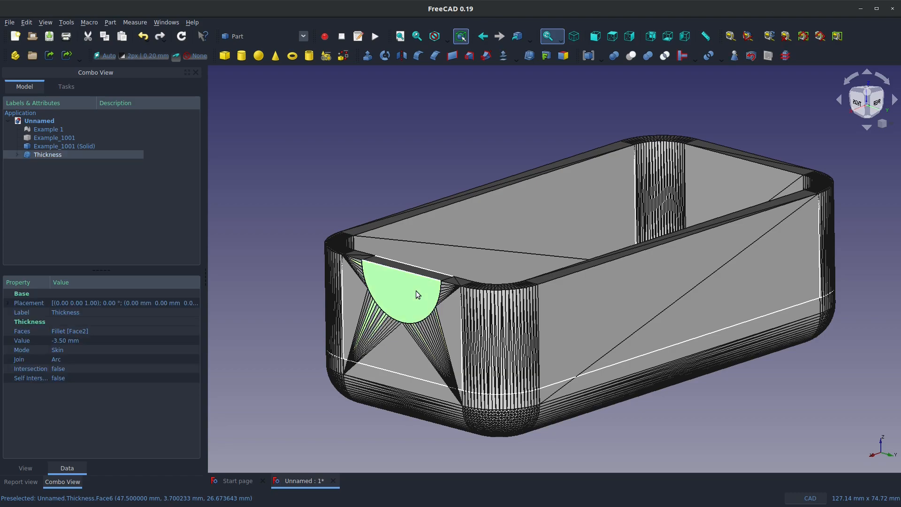
pyautogui.press('Delete')
pyautogui.click(385, 278)
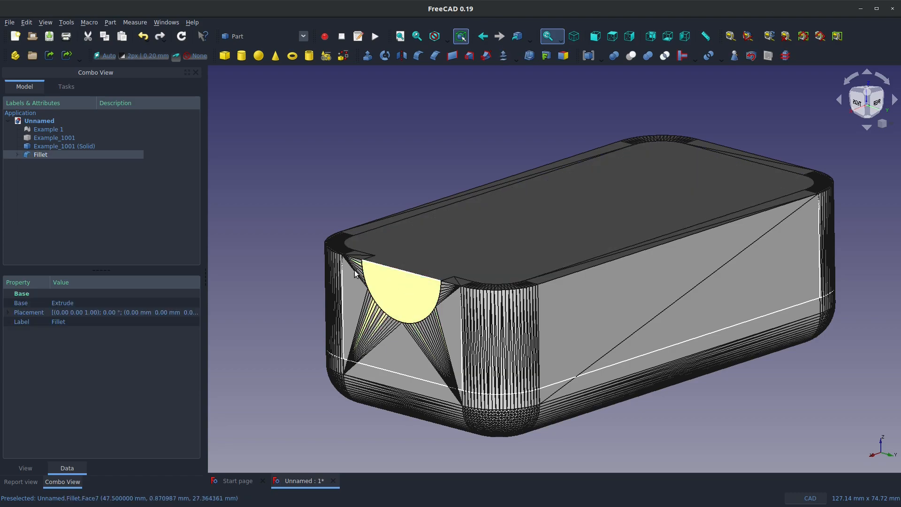
pyautogui.press('Delete')
pyautogui.click(408, 291)
pyautogui.press('Delete')
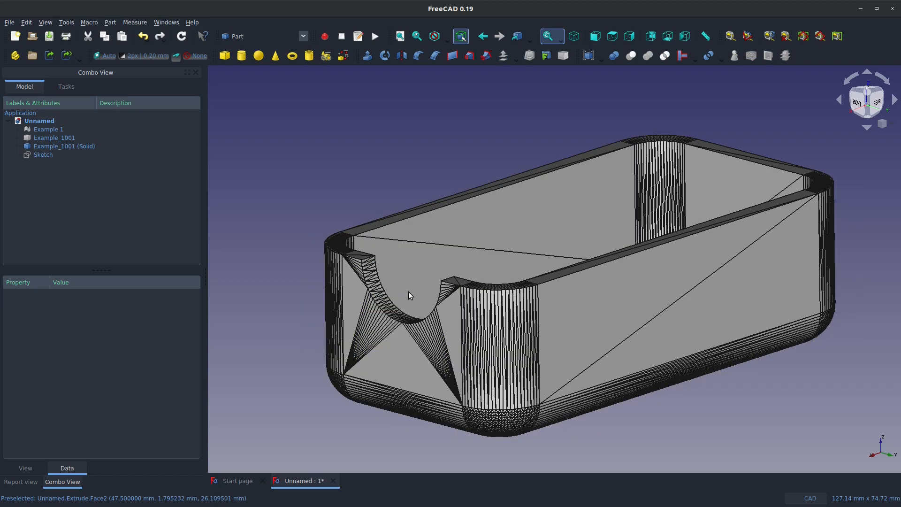
pyautogui.click(52, 155)
pyautogui.press('Delete')
# Start a boundary filling in the Surface workbench and add the long side wall's upper edge and far vertical edge
pyautogui.click(49, 147)
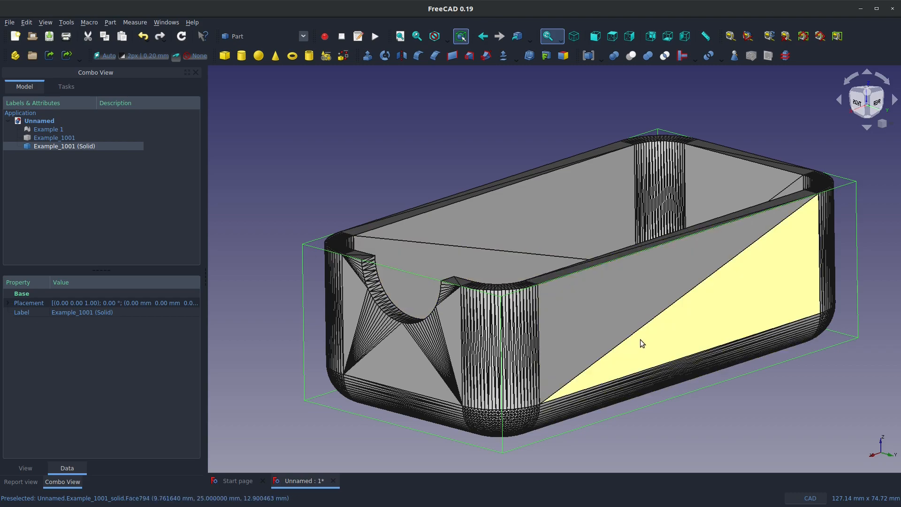
pyautogui.click(305, 36)
pyautogui.click(317, 102)
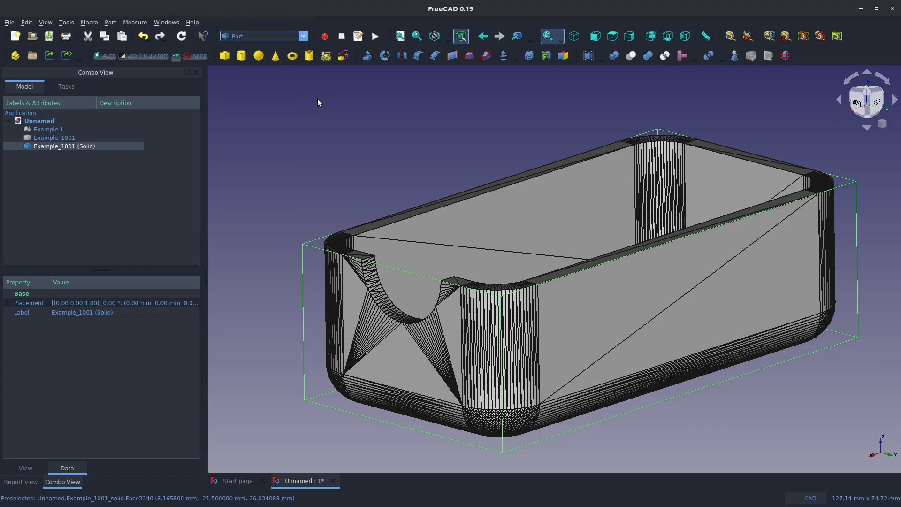
pyautogui.click(304, 36)
pyautogui.click(264, 322)
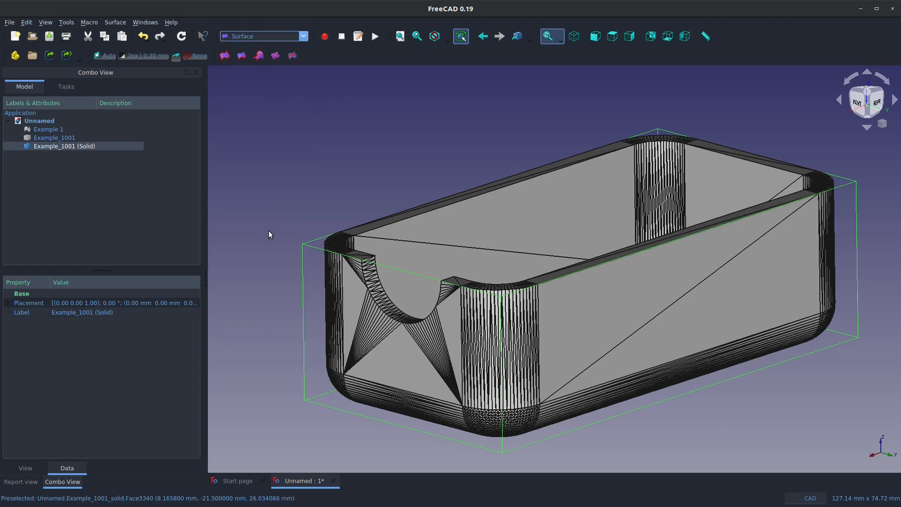
pyautogui.moveTo(698, 288); pyautogui.dragTo(651, 166, button='middle')
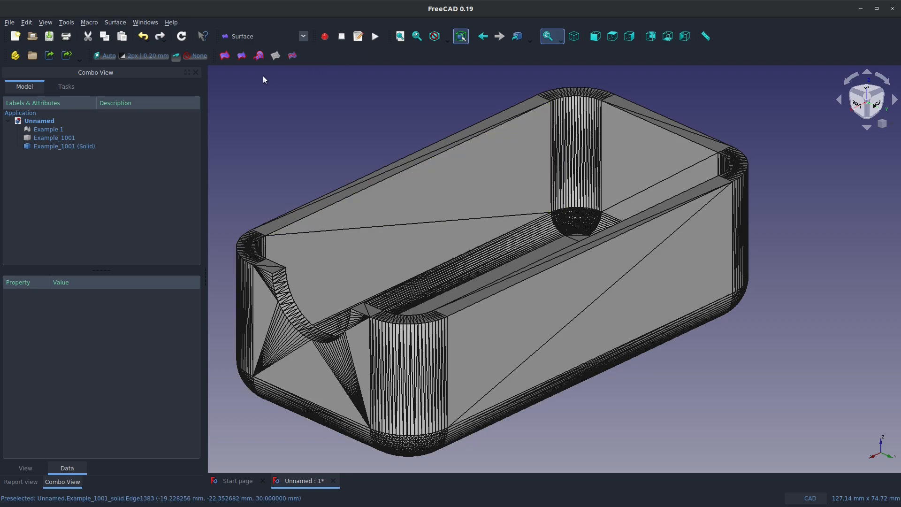
pyautogui.click(225, 56)
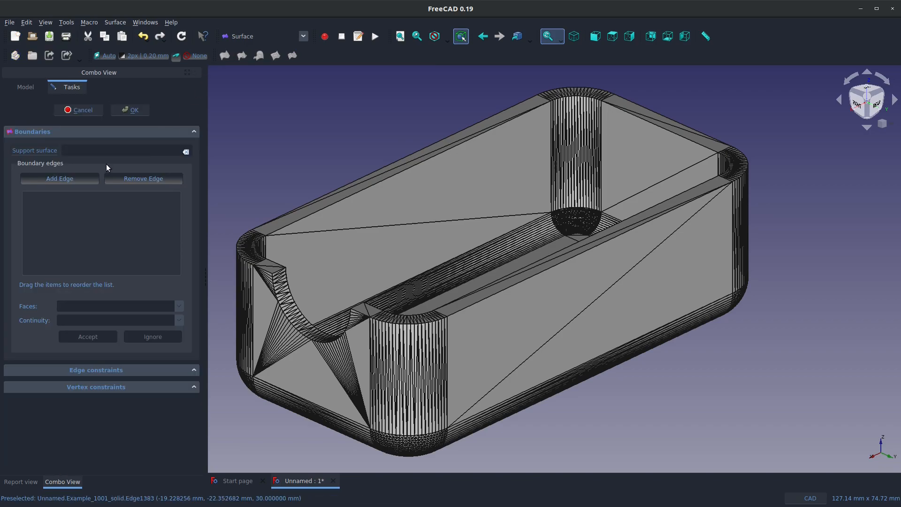
pyautogui.click(71, 178)
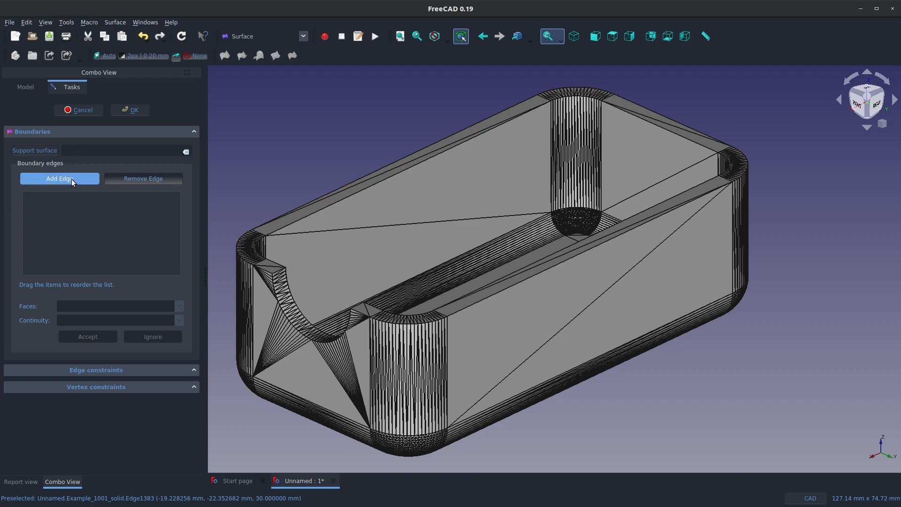
pyautogui.click(464, 313)
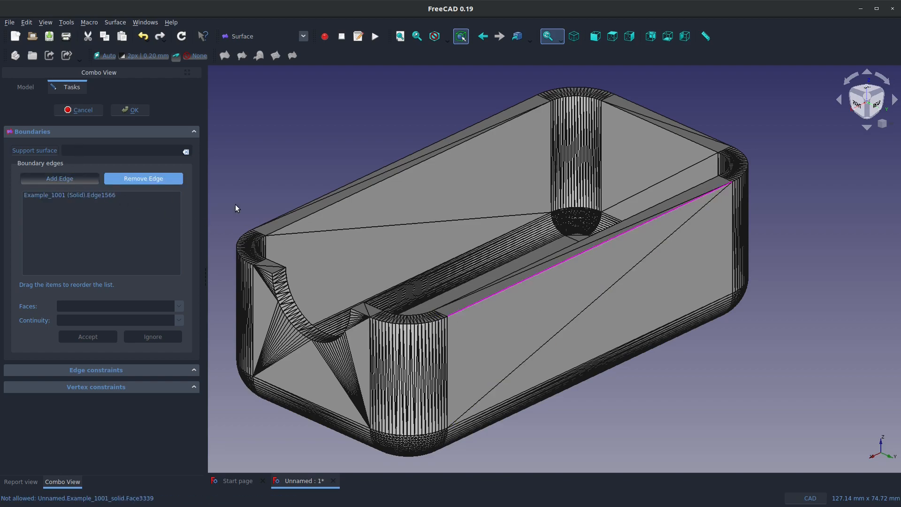
pyautogui.click(732, 240)
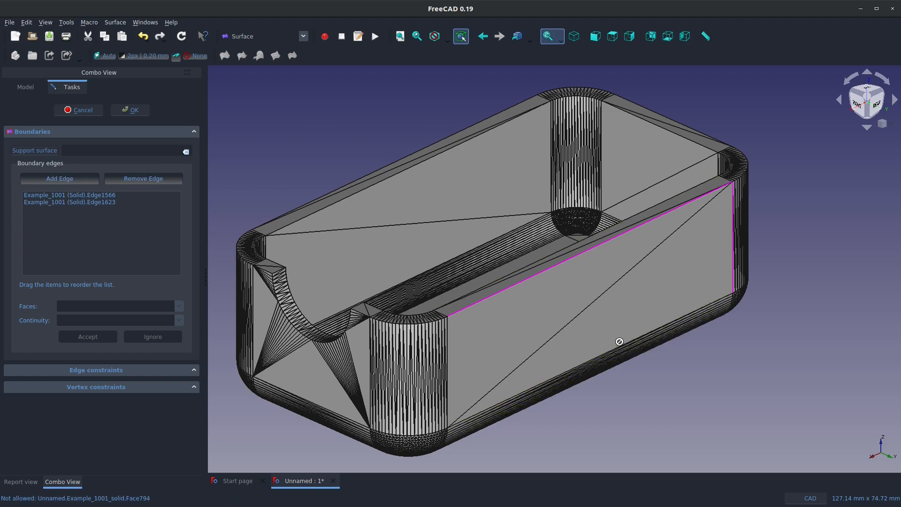
# Add the side wall's lower edge and the vertical edge near the notched end as boundaries, and create the filled surface
pyautogui.scroll(5, 702, 296)
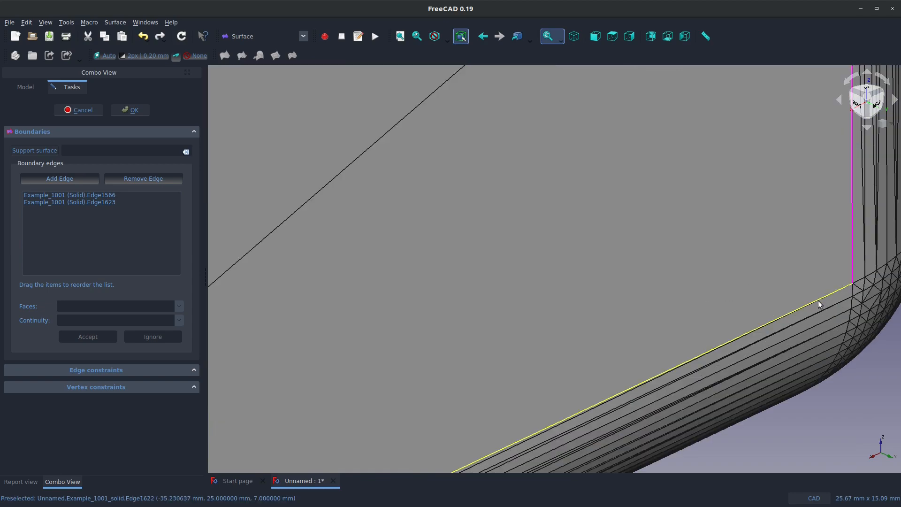
pyautogui.scroll(3, 658, 366)
pyautogui.click(624, 405)
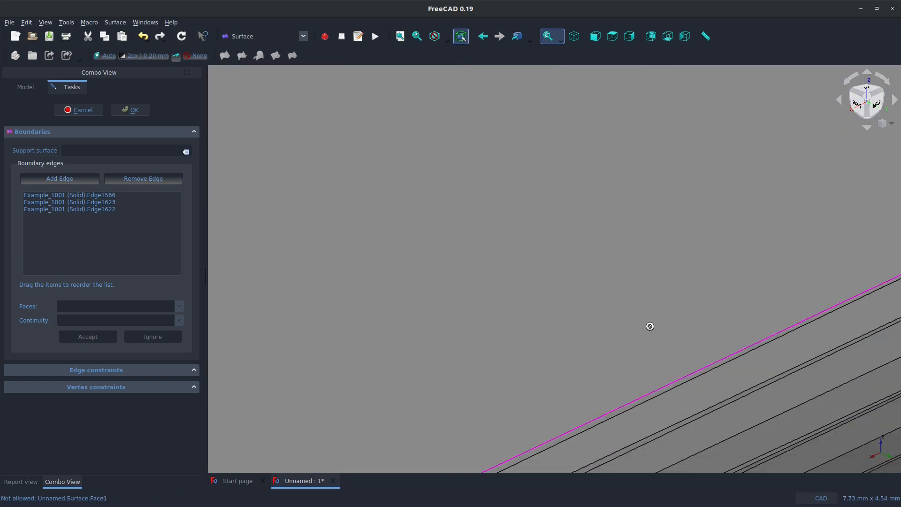
pyautogui.scroll(-6, 648, 325)
pyautogui.scroll(4, 583, 338)
pyautogui.scroll(5, 709, 289)
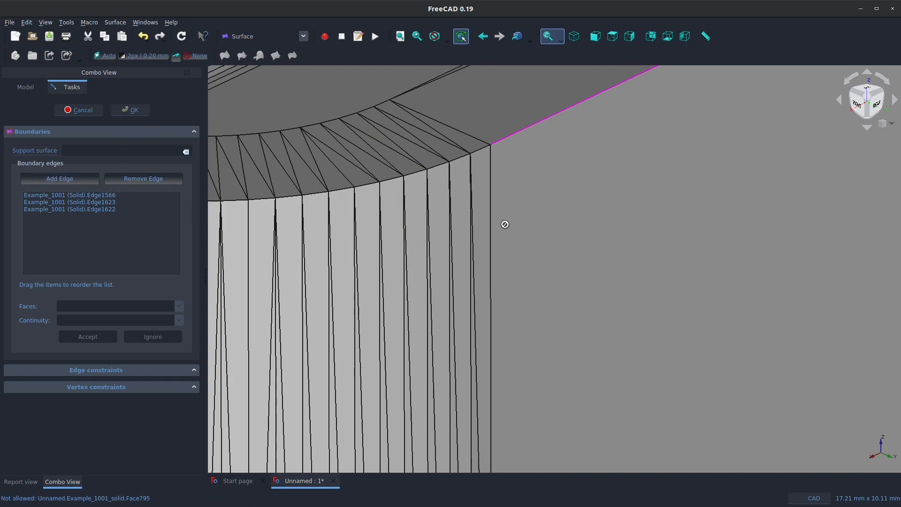
pyautogui.click(494, 224)
pyautogui.scroll(-10, 531, 187)
pyautogui.scroll(-6, 591, 176)
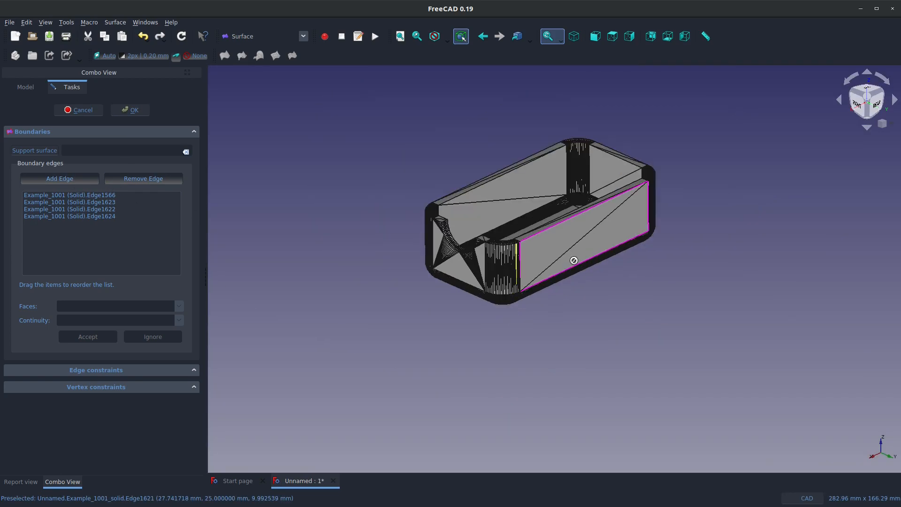
pyautogui.scroll(4, 656, 191)
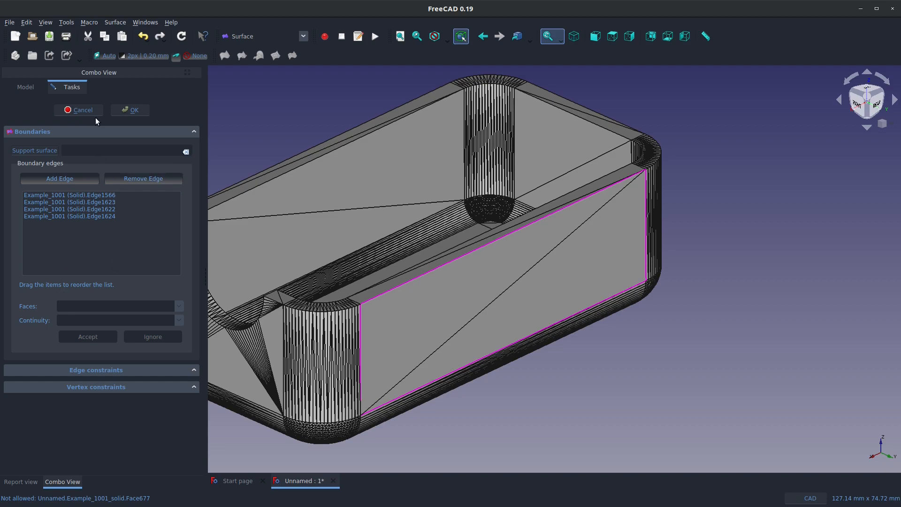
pyautogui.click(130, 111)
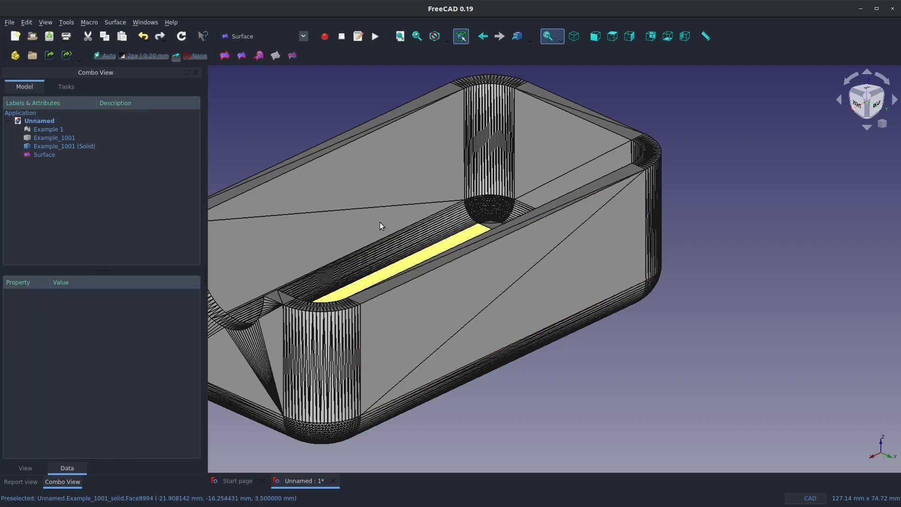
# Toggle the converted solid's visibility to inspect the filled surface, and examine the box from another angle
pyautogui.click(368, 210)
pyautogui.press('space')
pyautogui.press('space')
pyautogui.press('space')
pyautogui.press('space')
pyautogui.press('space')
pyautogui.press('space')
pyautogui.moveTo(636, 212)
pyautogui.mouseDown(button='middle')
pyautogui.moveTo(557, 227)
pyautogui.moveTo(632, 226)
pyautogui.mouseUp(button='middle')
pyautogui.moveTo(687, 101); pyautogui.dragTo(565, 235, button='middle')
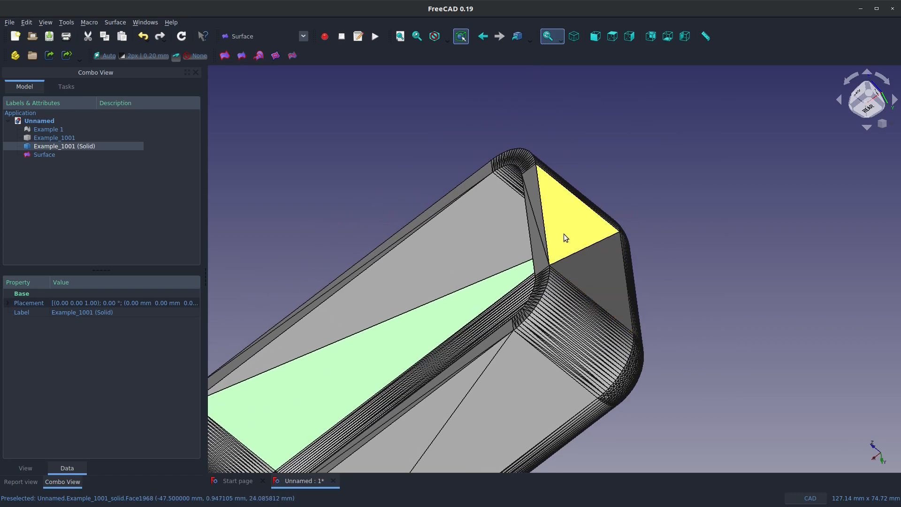
# Start a boundary filling on the plain end wall and add its upper rim edge and first vertical edge
pyautogui.click(224, 56)
pyautogui.click(53, 178)
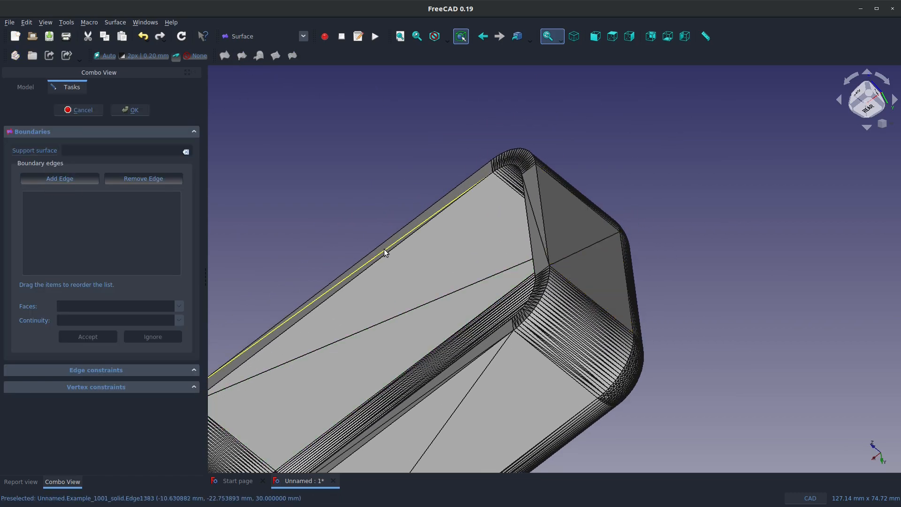
pyautogui.click(543, 222)
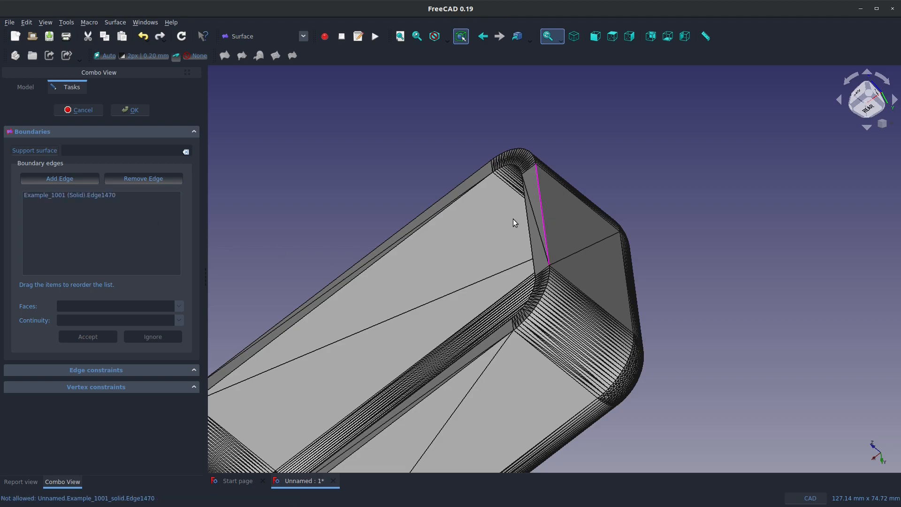
pyautogui.scroll(5, 503, 167)
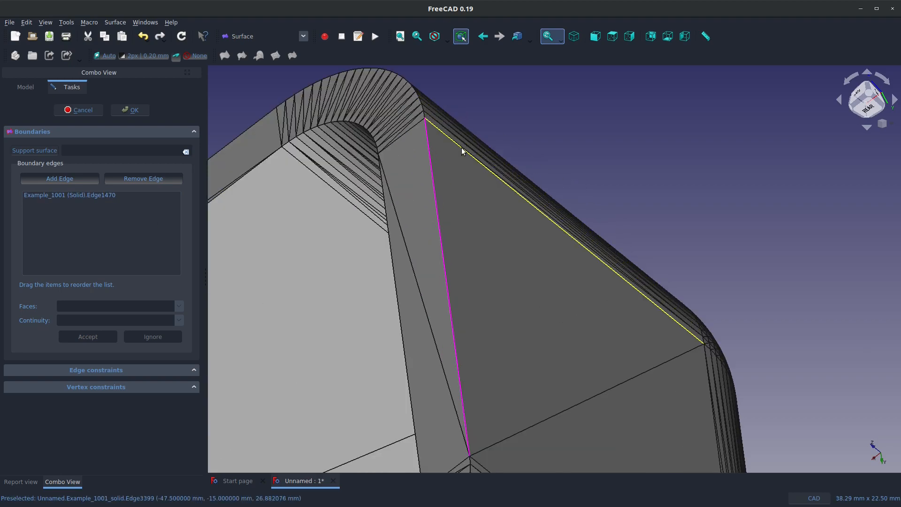
pyautogui.scroll(5, 462, 149)
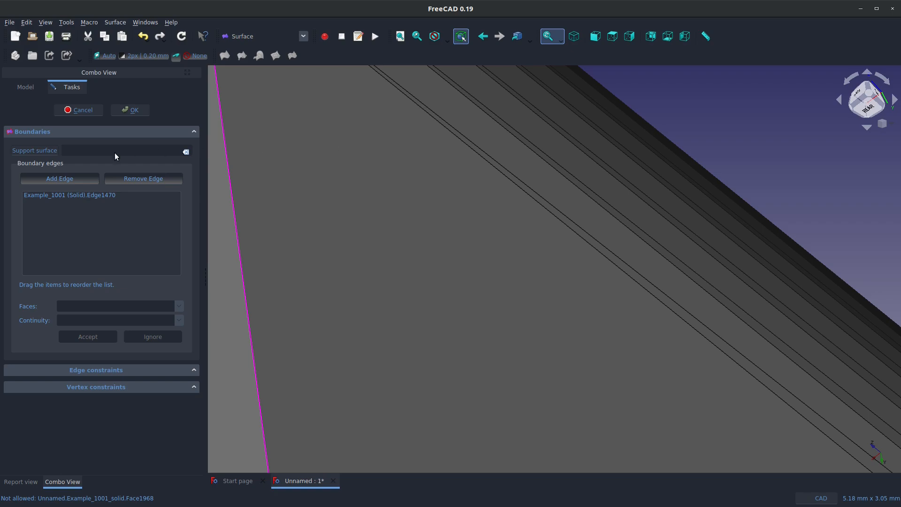
pyautogui.click(499, 169)
# Add the end wall's lower edge and remaining vertical edge as boundaries, and create the filled surface
pyautogui.scroll(-6, 453, 183)
pyautogui.scroll(2, 557, 398)
pyautogui.scroll(2, 558, 398)
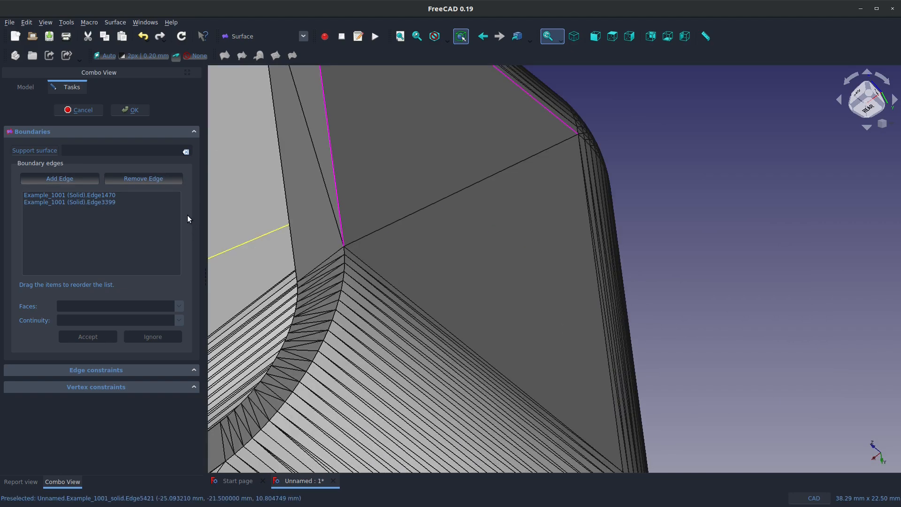
pyautogui.scroll(6, 642, 358)
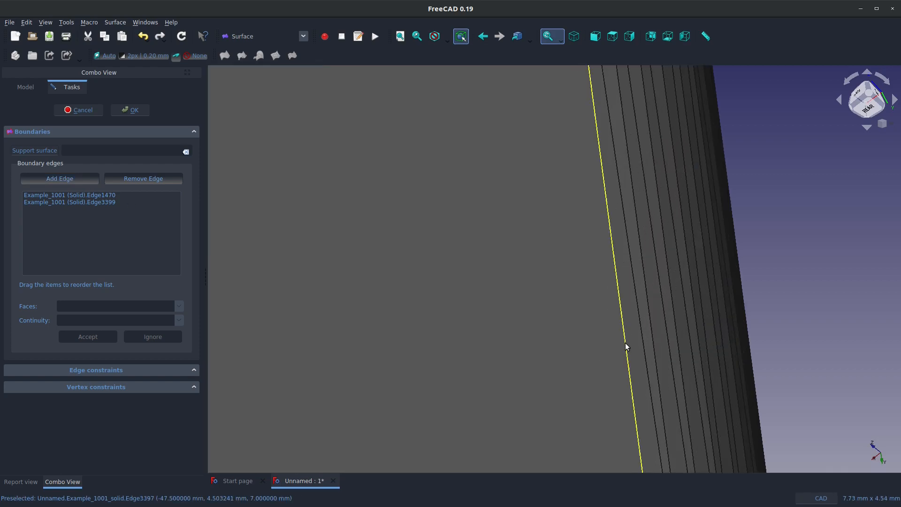
pyautogui.click(626, 346)
pyautogui.scroll(-6, 625, 345)
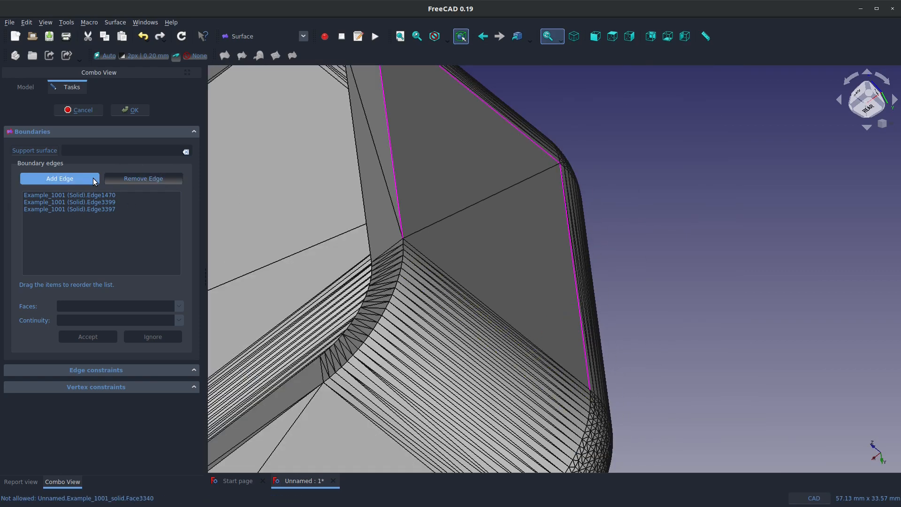
pyautogui.scroll(6, 587, 382)
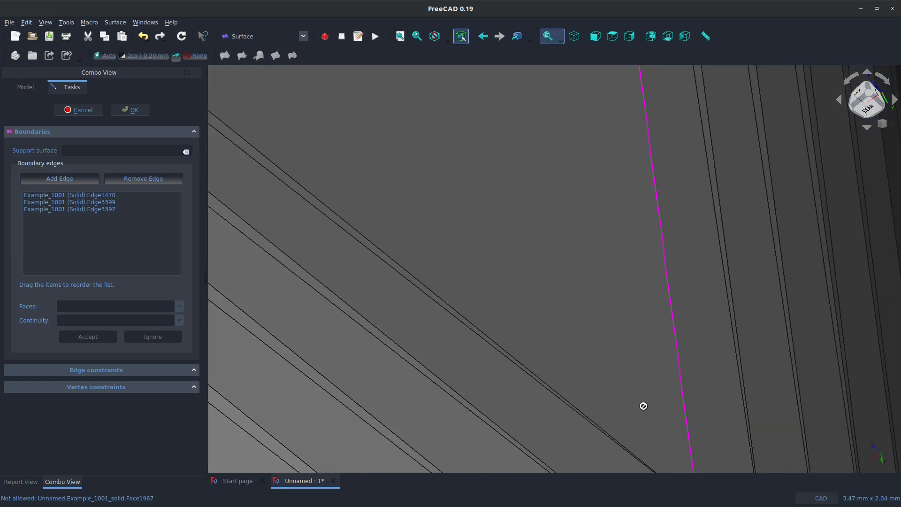
pyautogui.click(461, 312)
pyautogui.scroll(-6, 461, 312)
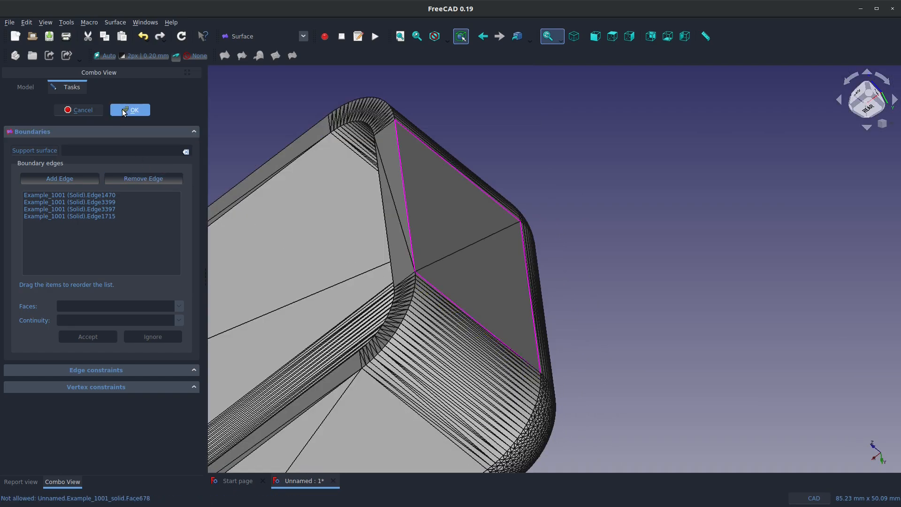
pyautogui.click(135, 119)
# Toggle the converted solid's visibility to inspect the filled surface on the end wall
pyautogui.click(332, 239)
pyautogui.press('space')
pyautogui.press('space')
pyautogui.press('space')
pyautogui.press('space')
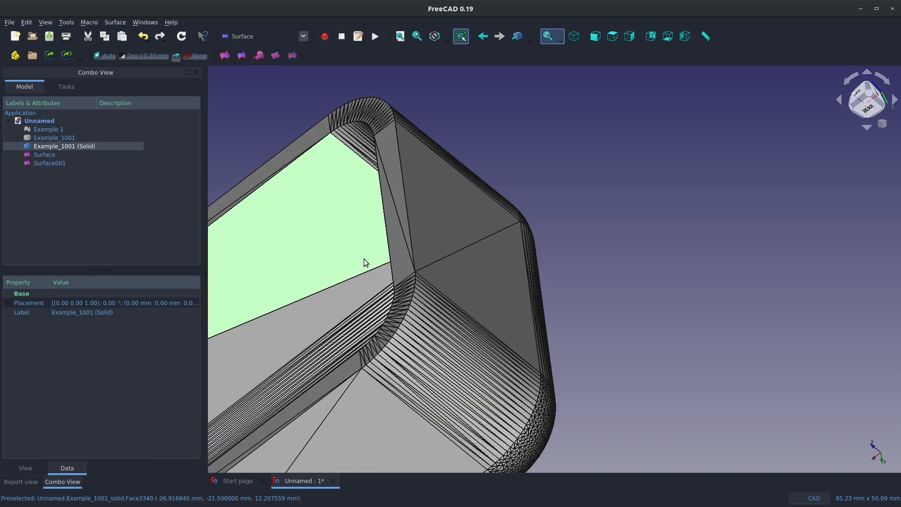
# Start a boundary filling on the front long side wall and add its upper edge and a neighbouring boundary edge
pyautogui.moveTo(399, 247); pyautogui.dragTo(386, 262, button='middle')
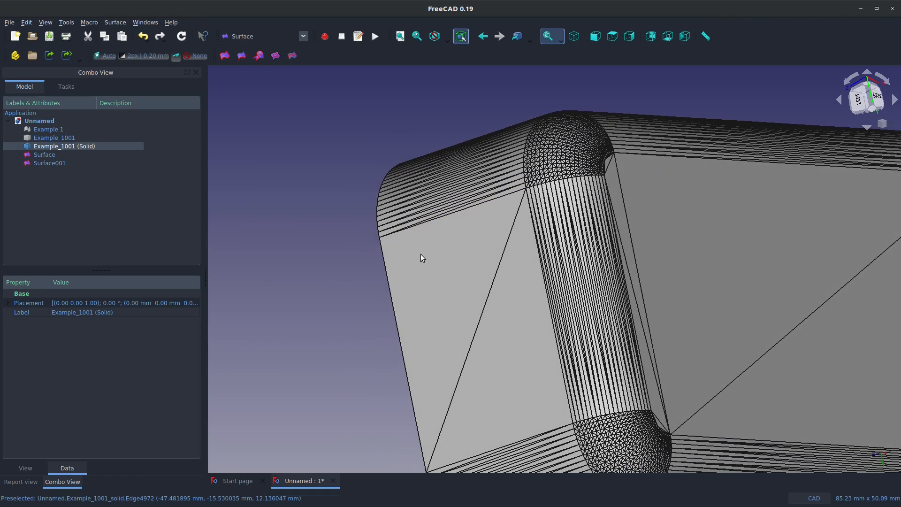
pyautogui.scroll(-10, 677, 211)
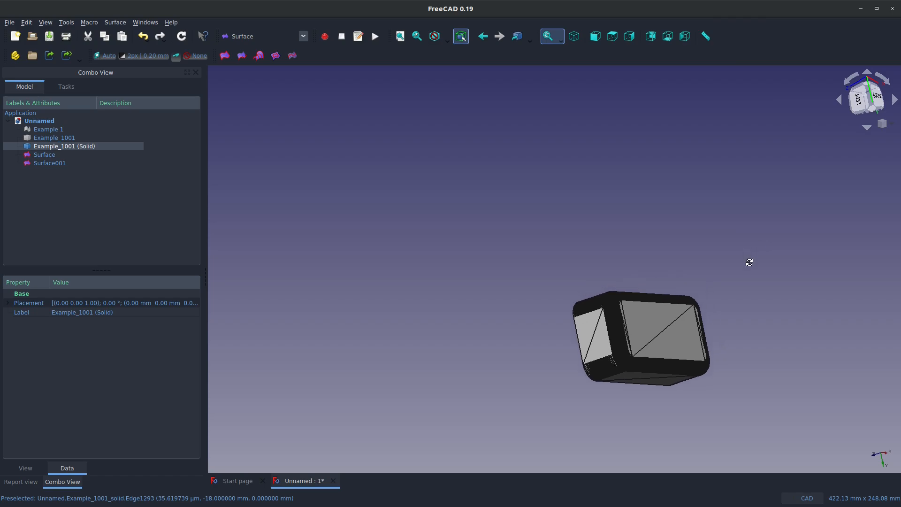
pyautogui.moveTo(749, 260); pyautogui.dragTo(716, 362, button='middle')
pyautogui.moveTo(732, 125); pyautogui.dragTo(674, 184, button='middle')
pyautogui.scroll(10, 674, 184)
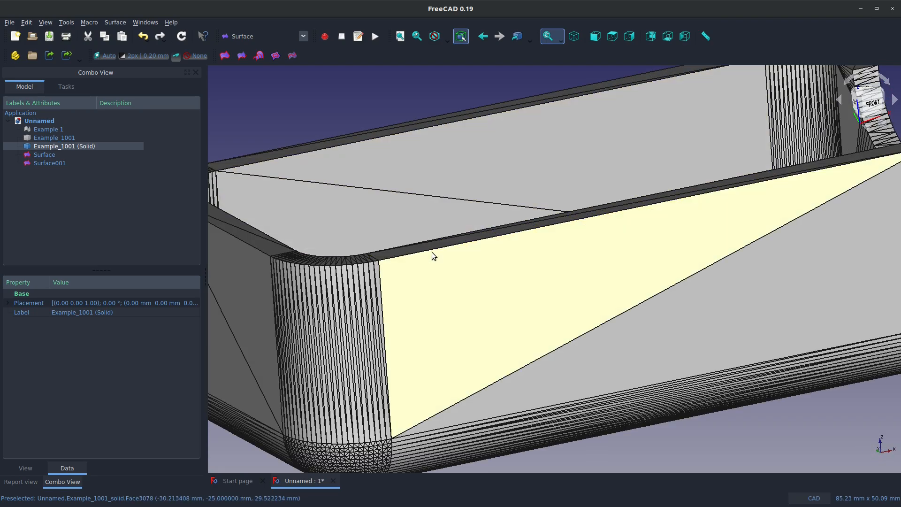
pyautogui.scroll(2, 432, 252)
pyautogui.click(224, 55)
pyautogui.click(60, 178)
pyautogui.click(399, 254)
pyautogui.scroll(5, 359, 300)
pyautogui.click(346, 221)
# Add the front side wall's remaining boundary edges and create the filled surface
pyautogui.scroll(-5, 303, 221)
pyautogui.click(319, 345)
pyautogui.scroll(-5, 300, 349)
pyautogui.click(59, 178)
pyautogui.click(546, 324)
pyautogui.scroll(-8, 587, 338)
pyautogui.click(130, 110)
# Examine the notched end wall and the faceted corner edges around the box's flat underside
pyautogui.click(507, 239)
pyautogui.moveTo(620, 281); pyautogui.dragTo(489, 312, button='middle')
pyautogui.scroll(4, 670, 181)
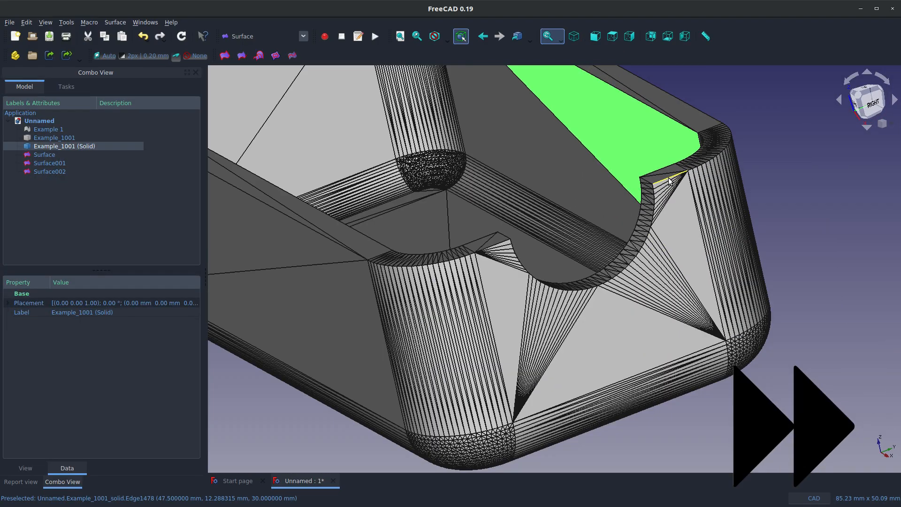
pyautogui.scroll(-4, 669, 180)
pyautogui.moveTo(669, 179); pyautogui.dragTo(507, 122, button='middle')
pyautogui.scroll(12, 444, 235)
pyautogui.scroll(-12, 445, 235)
pyautogui.scroll(6, 312, 328)
pyautogui.scroll(-6, 322, 330)
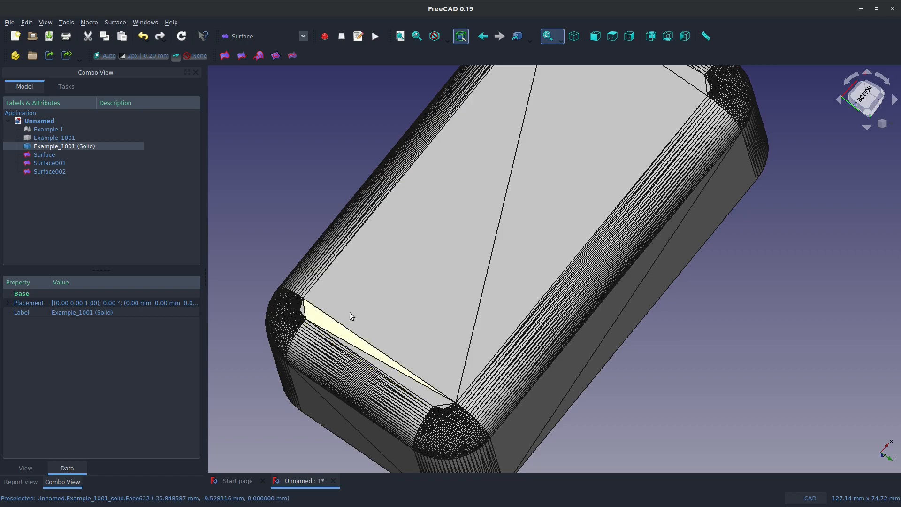
pyautogui.scroll(-6, 350, 311)
pyautogui.scroll(4, 556, 153)
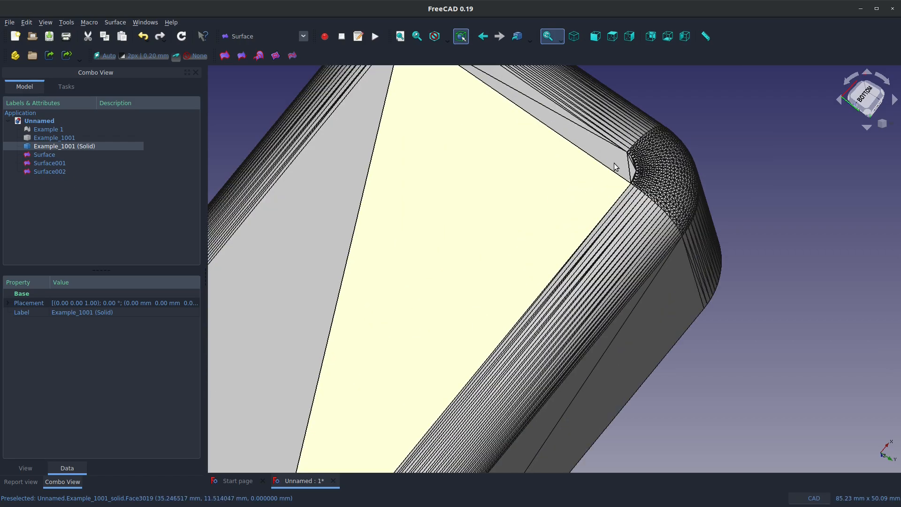
pyautogui.scroll(6, 598, 167)
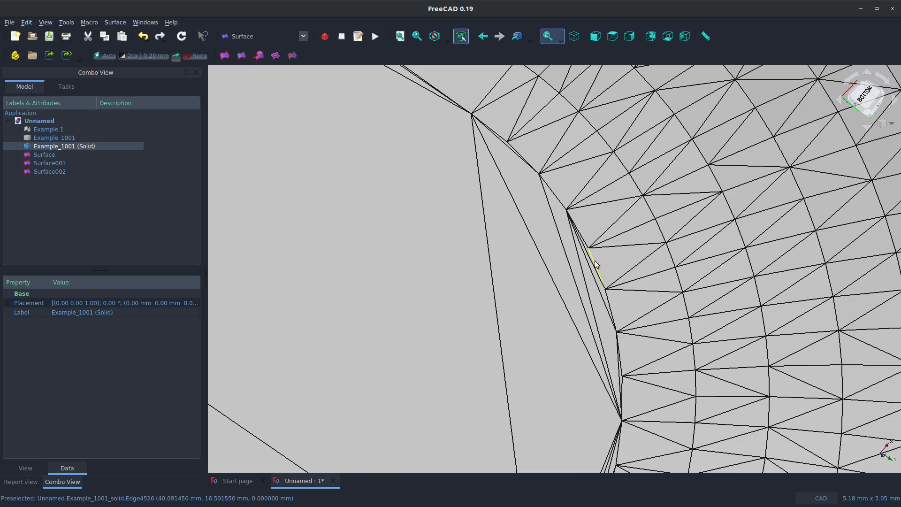
pyautogui.scroll(-10, 606, 304)
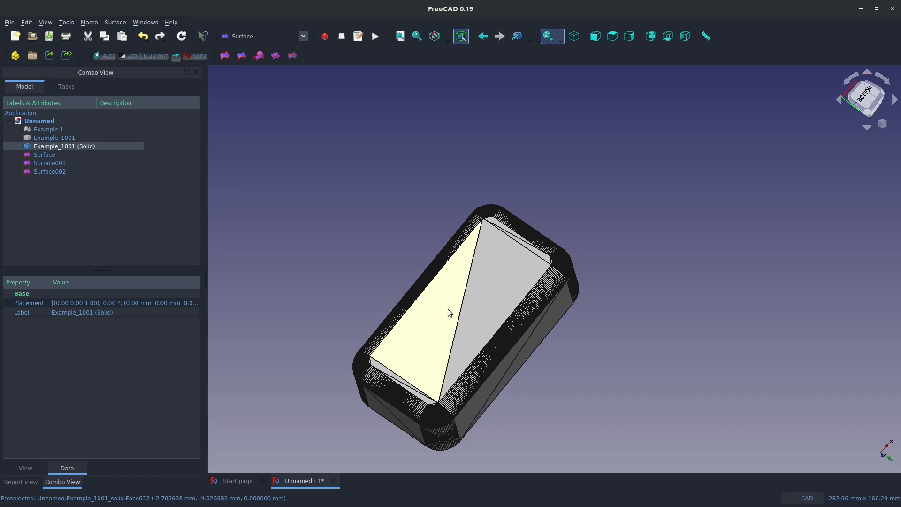
# Create a sketch in the Sketcher workbench on the box's flat bottom face, attached with the FlatFace method
pyautogui.click(522, 148)
pyautogui.click(505, 255)
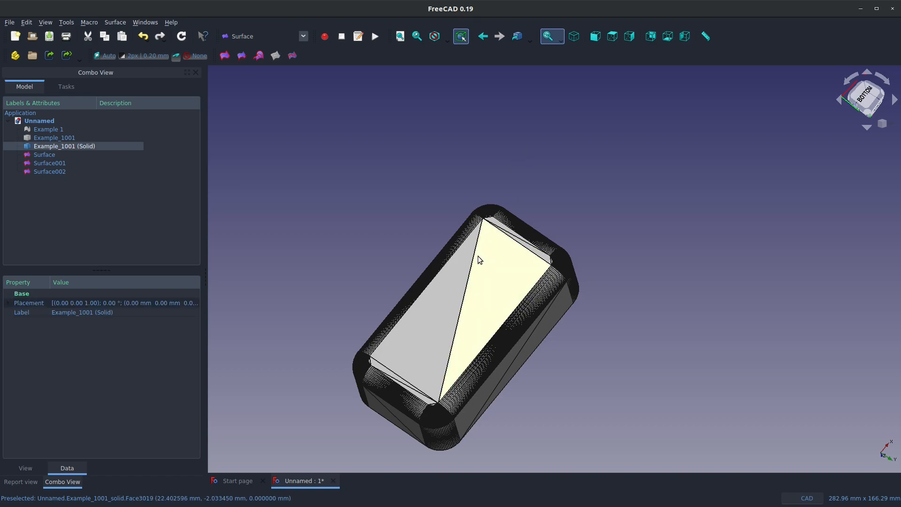
pyautogui.click(230, 34)
pyautogui.click(246, 291)
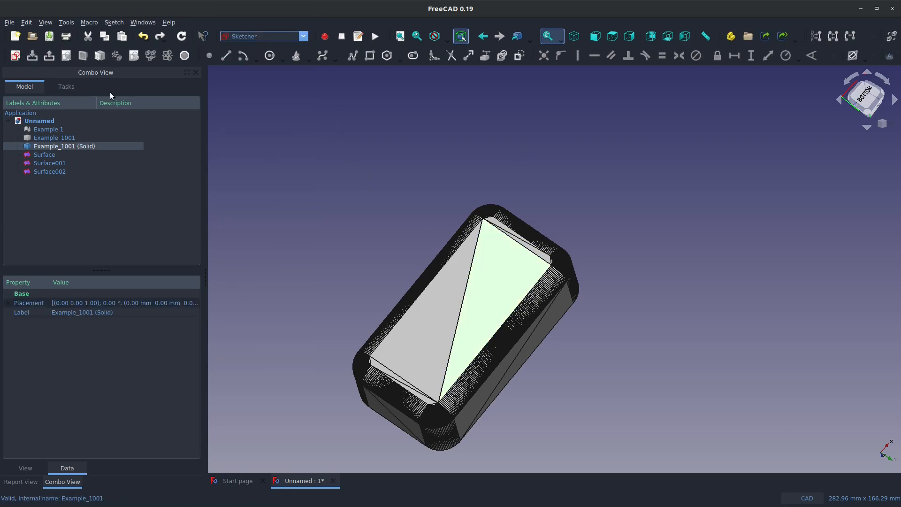
pyautogui.click(15, 55)
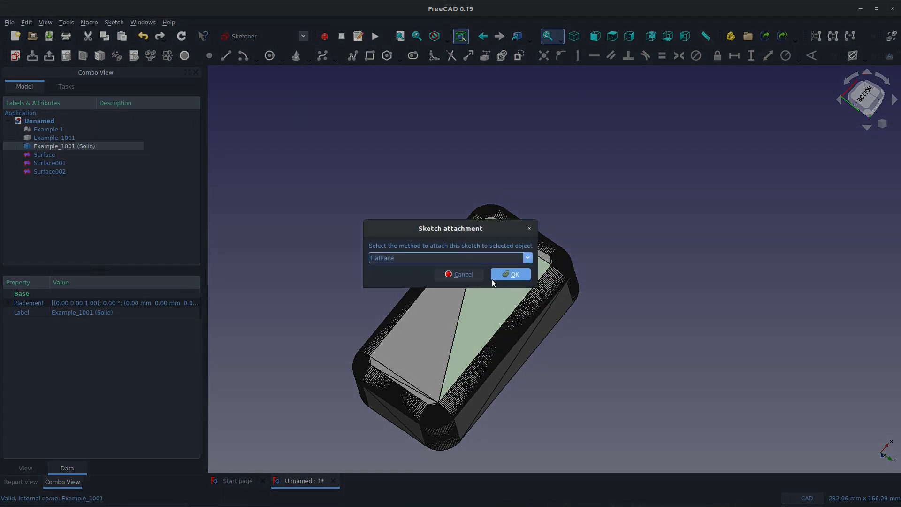
pyautogui.click(493, 277)
# Link the flat bottom face's upper long edge into the sketch as external geometry
pyautogui.scroll(10, 406, 203)
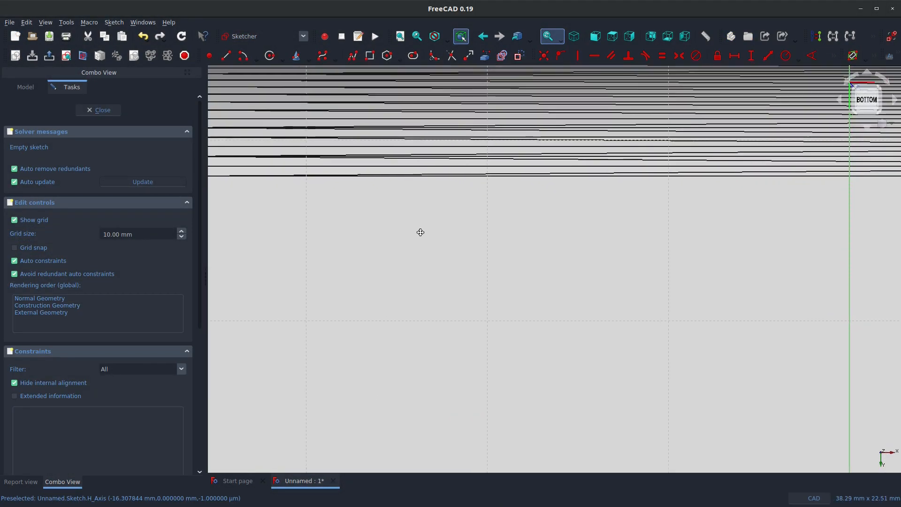
pyautogui.scroll(5, 346, 269)
pyautogui.scroll(3, 439, 247)
pyautogui.scroll(5, 440, 247)
pyautogui.click(485, 57)
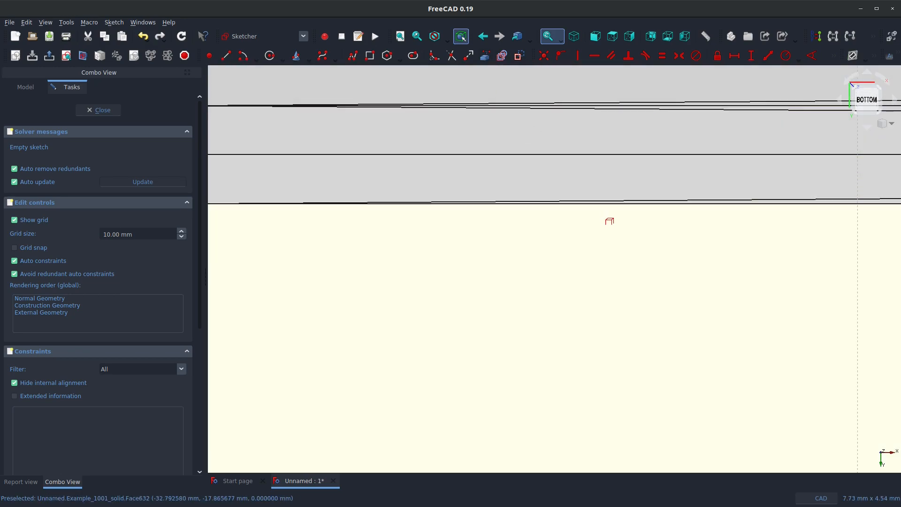
pyautogui.click(603, 204)
# Link the bottom face's short edge at the notched end and its lower long edge as external geometry
pyautogui.scroll(-6, 462, 240)
pyautogui.scroll(-5, 462, 246)
pyautogui.scroll(6, 570, 248)
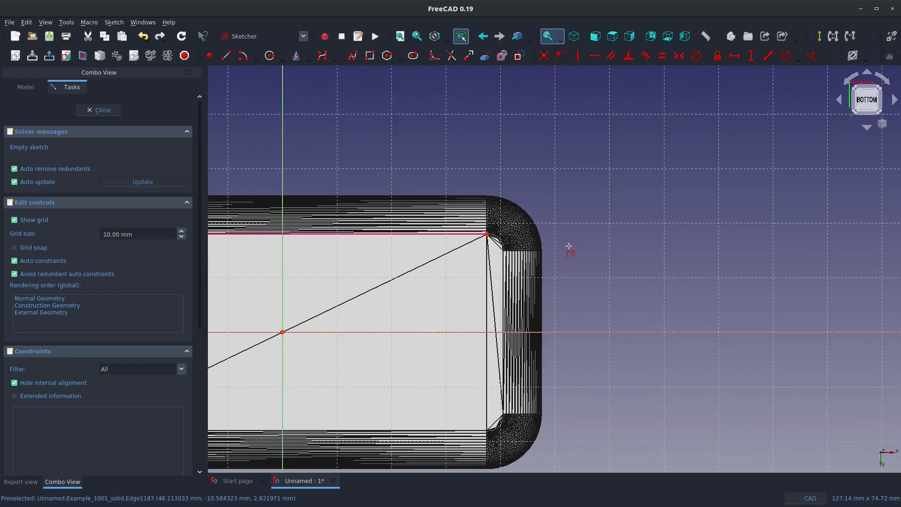
pyautogui.scroll(10, 350, 283)
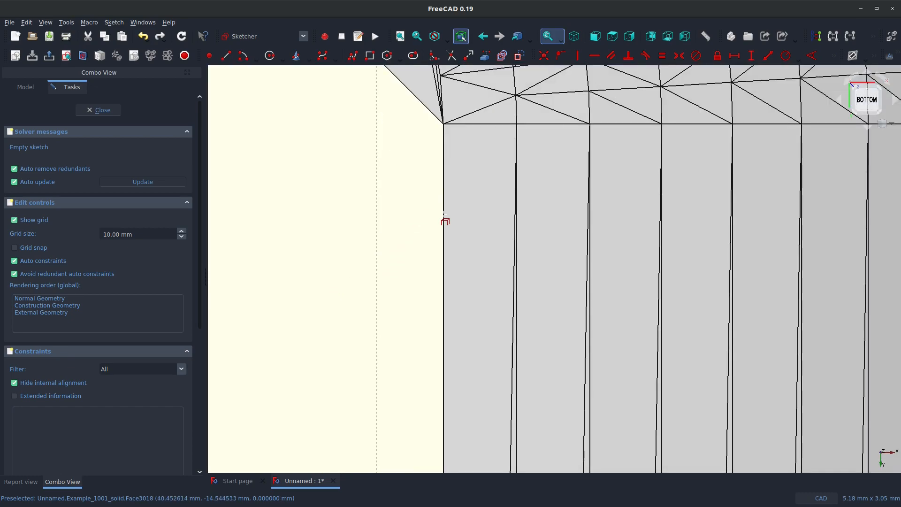
pyautogui.scroll(-15, 422, 247)
pyautogui.scroll(6, 375, 281)
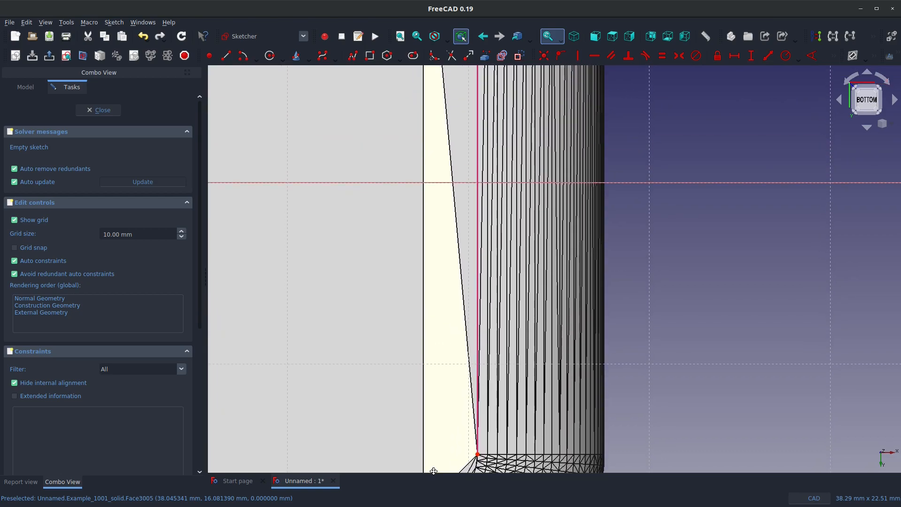
pyautogui.moveTo(434, 470); pyautogui.dragTo(472, 263, button='middle')
pyautogui.scroll(2, 387, 321)
pyautogui.scroll(-10, 374, 287)
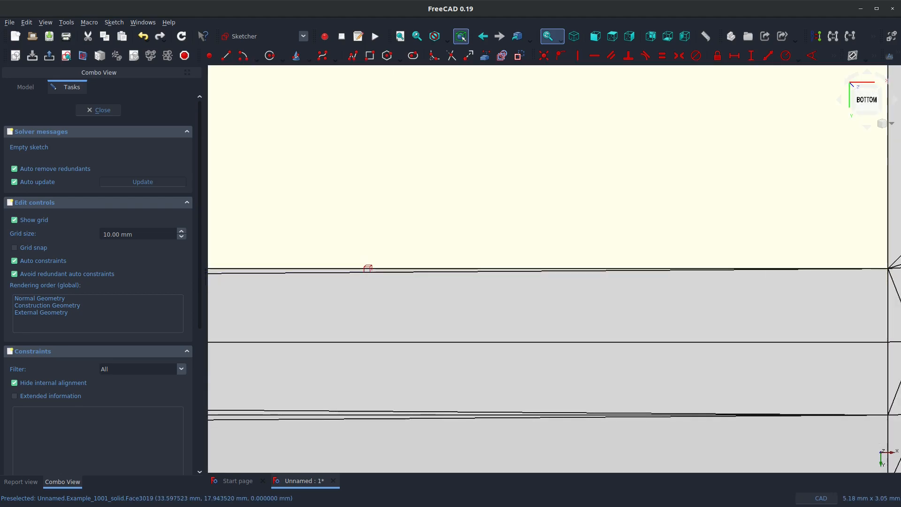
pyautogui.scroll(-8, 432, 284)
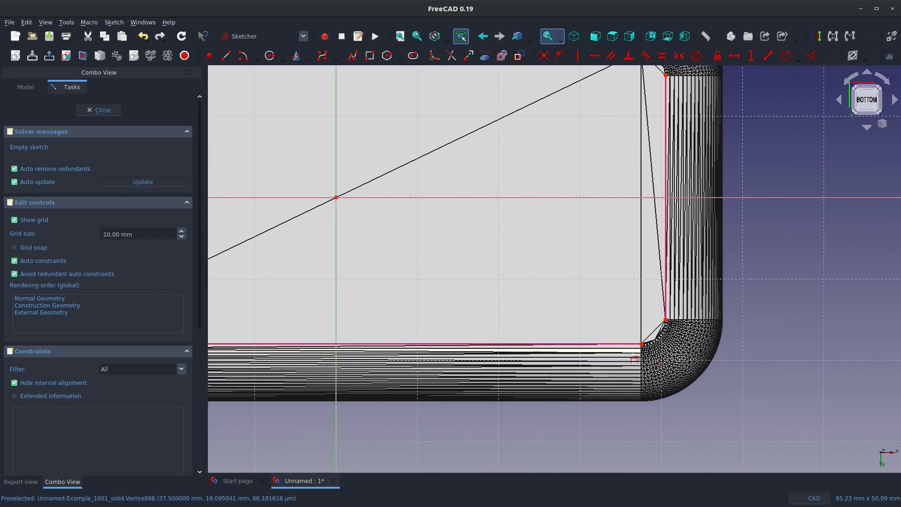
# Draw a corner arc between the endpoints of the linked upper long edge and the short edge
pyautogui.scroll(10, 632, 216)
pyautogui.scroll(4, 631, 216)
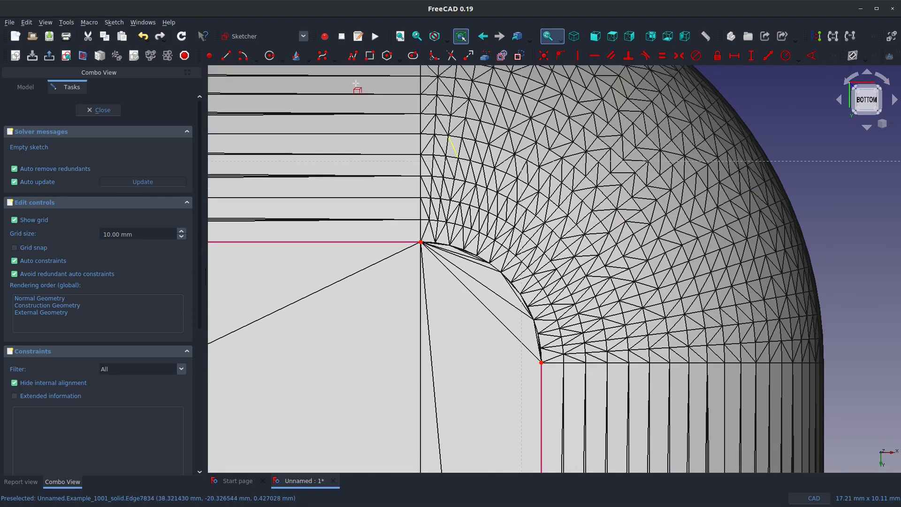
pyautogui.click(244, 56)
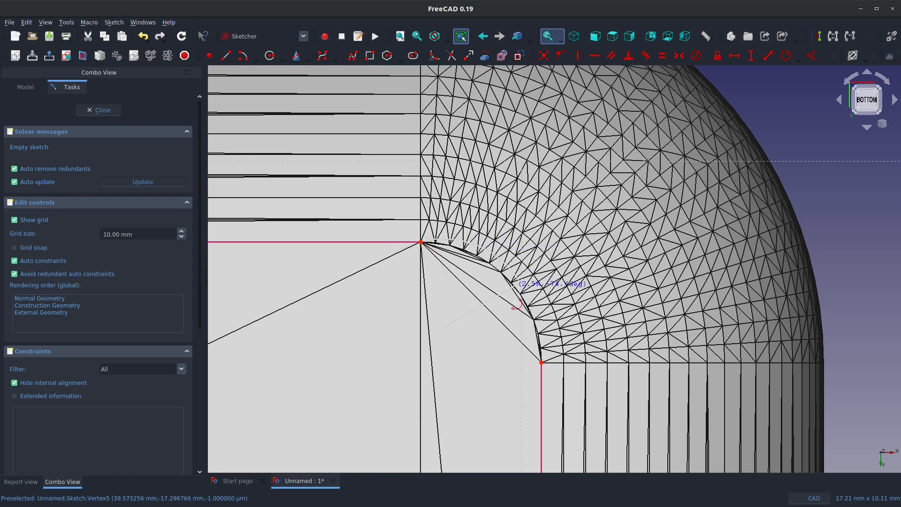
pyautogui.click(542, 363)
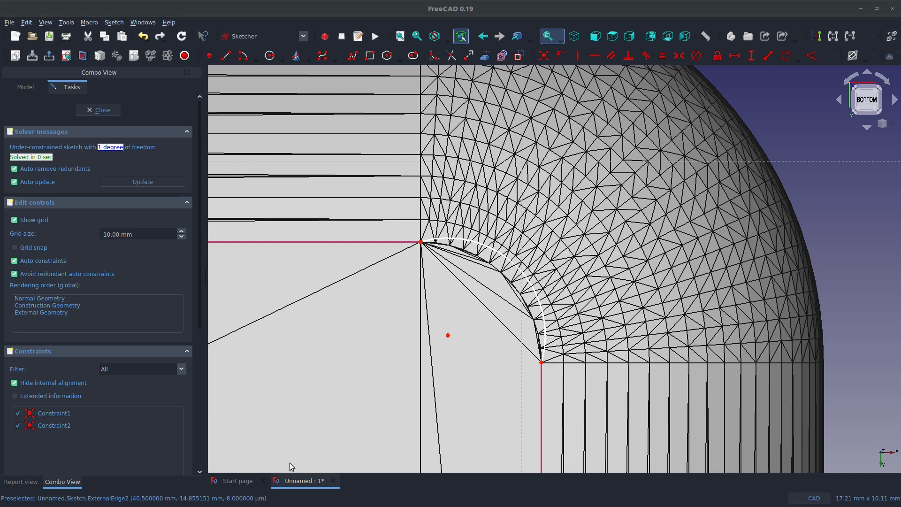
# Constrain the corner arc tangent to the linked short edge
pyautogui.moveTo(632, 493)
pyautogui.mouseDown()
pyautogui.moveTo(542, 502)
pyautogui.moveTo(614, 499)
pyautogui.mouseUp()
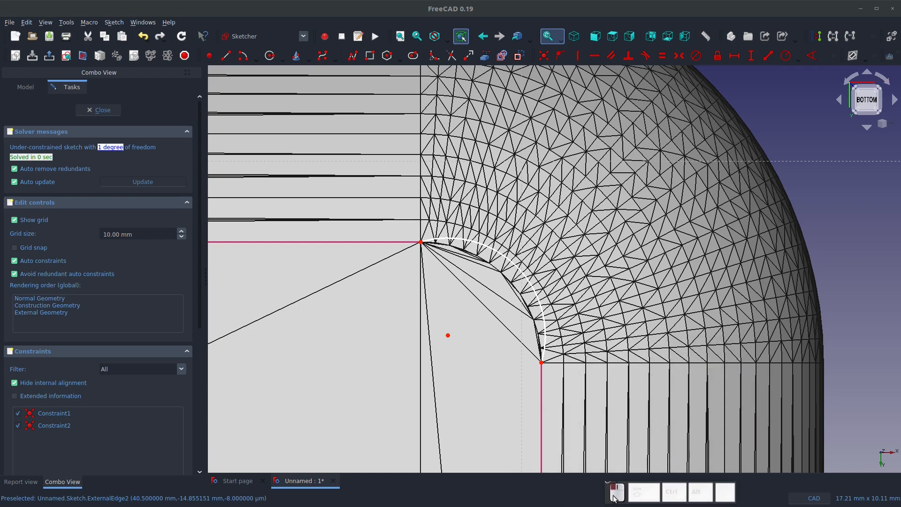
pyautogui.click(542, 403)
pyautogui.click(545, 331)
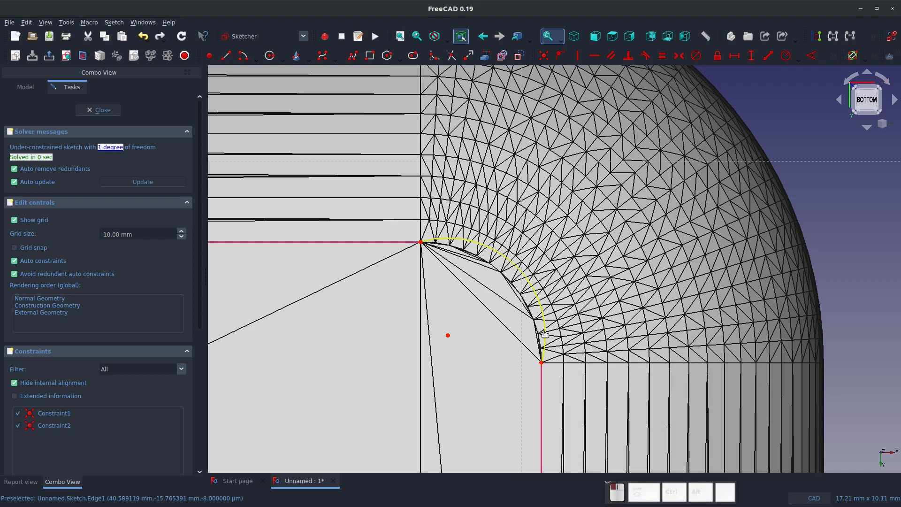
pyautogui.click(541, 381)
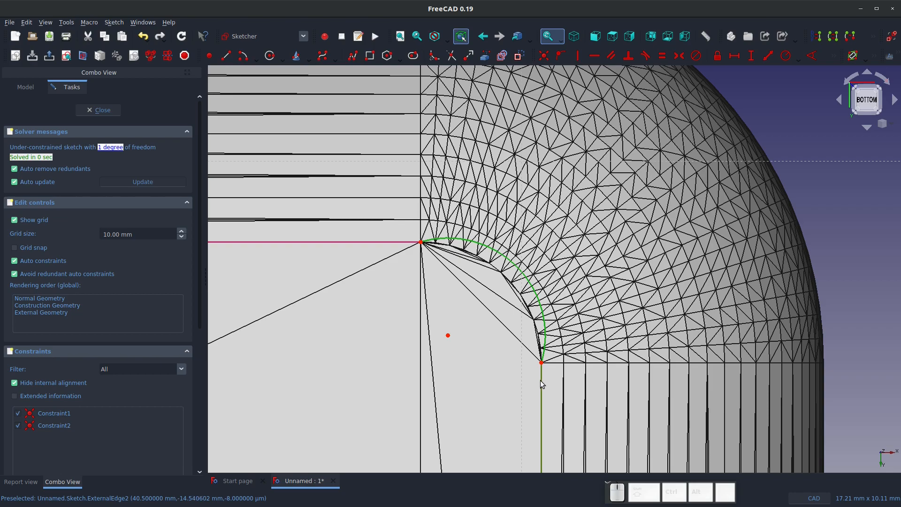
pyautogui.press('t')
pyautogui.click(537, 277)
# Draw an arc at the bottom face's lower-right corner between the endpoints of the linked short edge and lower long edge
pyautogui.scroll(-10, 496, 224)
pyautogui.scroll(4, 489, 381)
pyautogui.moveTo(503, 421); pyautogui.dragTo(524, 281, button='middle')
pyautogui.click(243, 56)
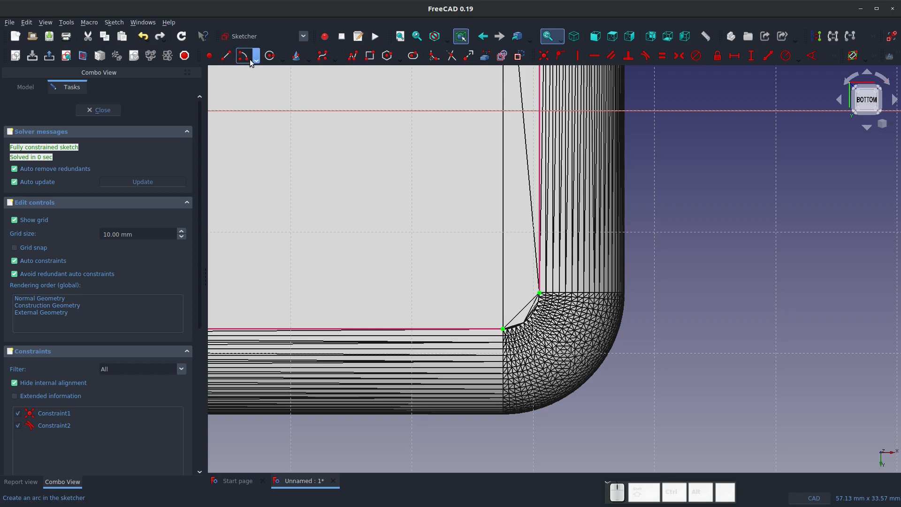
pyautogui.scroll(4, 492, 281)
pyautogui.click(547, 308)
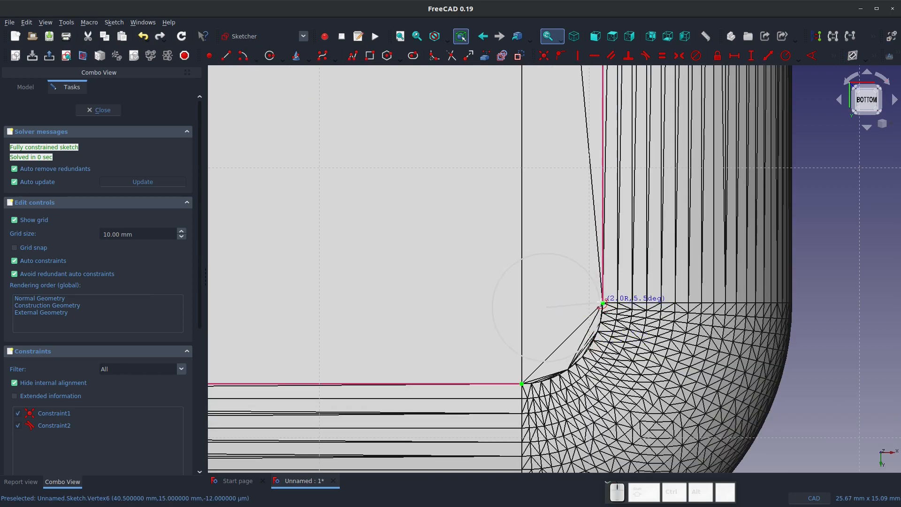
pyautogui.click(603, 304)
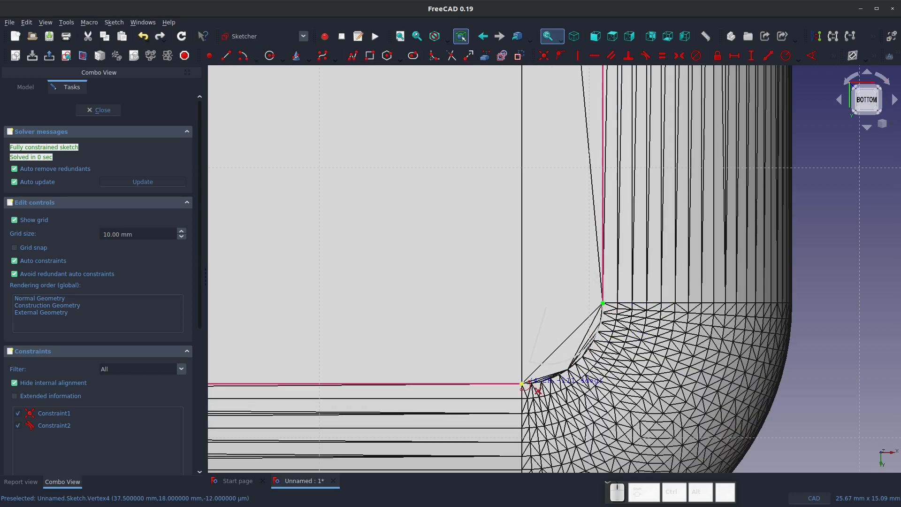
pyautogui.click(522, 384)
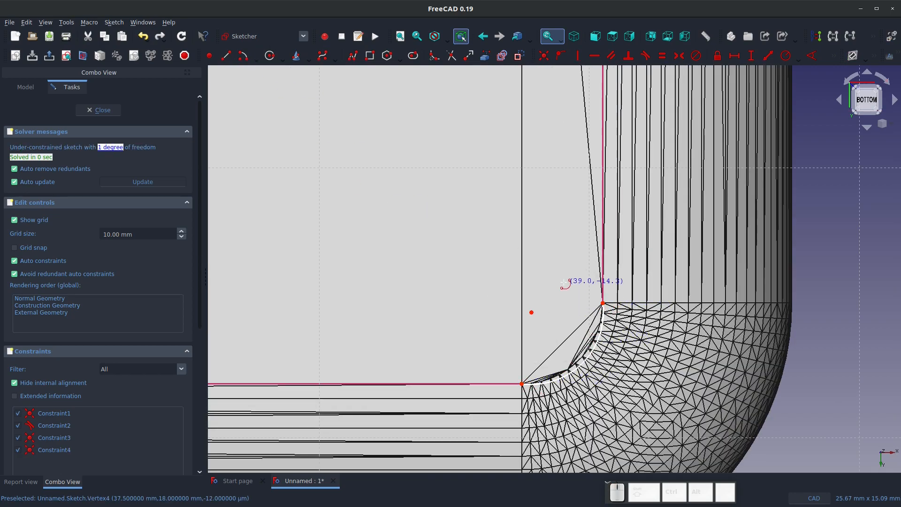
# Constrain the lower-right corner arc tangent to the linked right short edge
pyautogui.click(604, 317)
pyautogui.press('t')
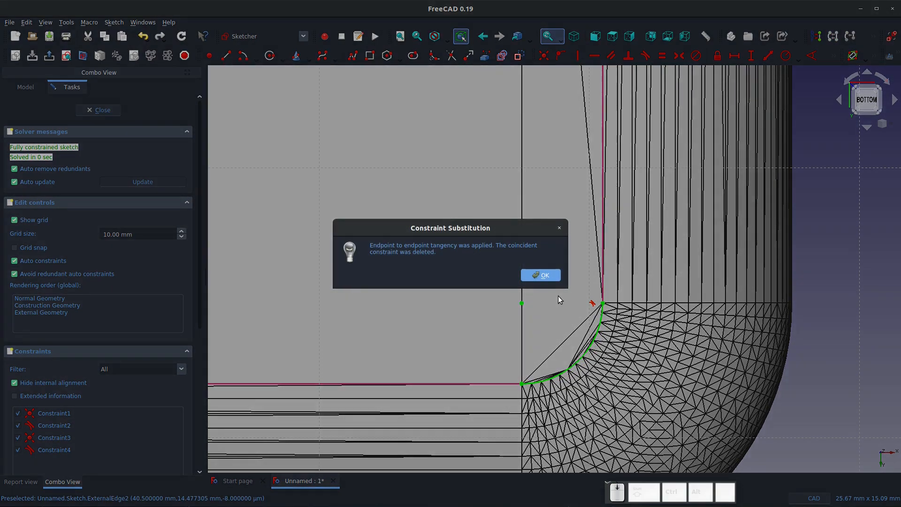
pyautogui.click(544, 279)
# Link the bottom face's left short edge into the sketch as external geometry
pyautogui.scroll(-6, 610, 338)
pyautogui.moveTo(467, 353); pyautogui.dragTo(718, 384, button='middle')
pyautogui.moveTo(291, 385); pyautogui.dragTo(487, 389, button='middle')
pyautogui.scroll(6, 487, 389)
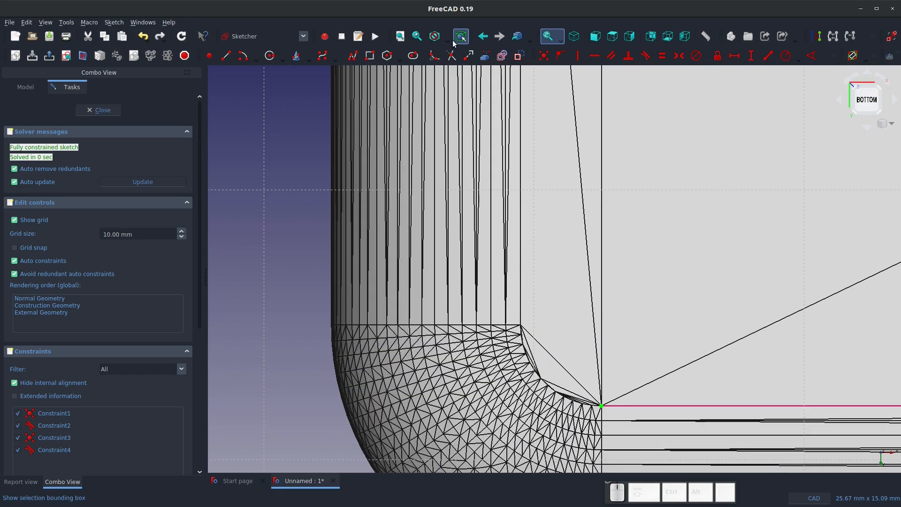
pyautogui.click(522, 106)
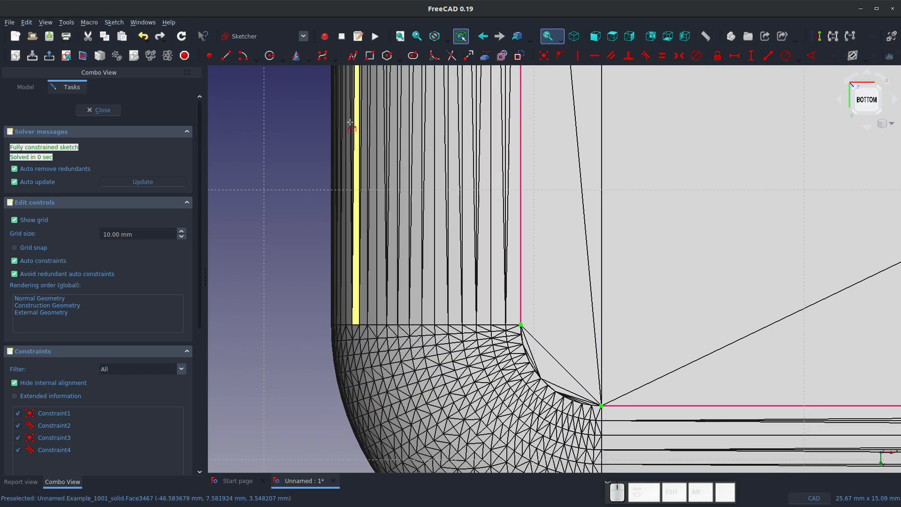
# Draw the lower-left corner arc between the linked edge endpoints and constrain it tangent to the left short edge
pyautogui.click(247, 61)
pyautogui.click(587, 335)
pyautogui.click(603, 407)
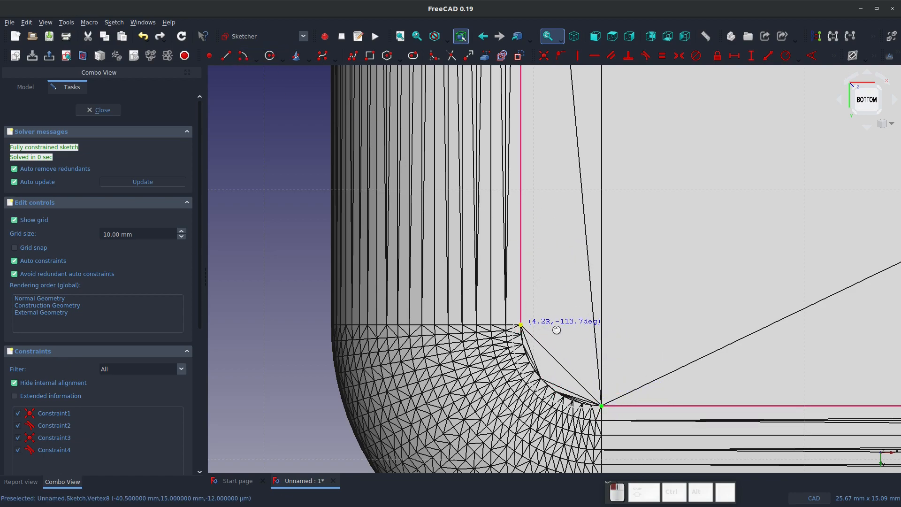
pyautogui.click(521, 324)
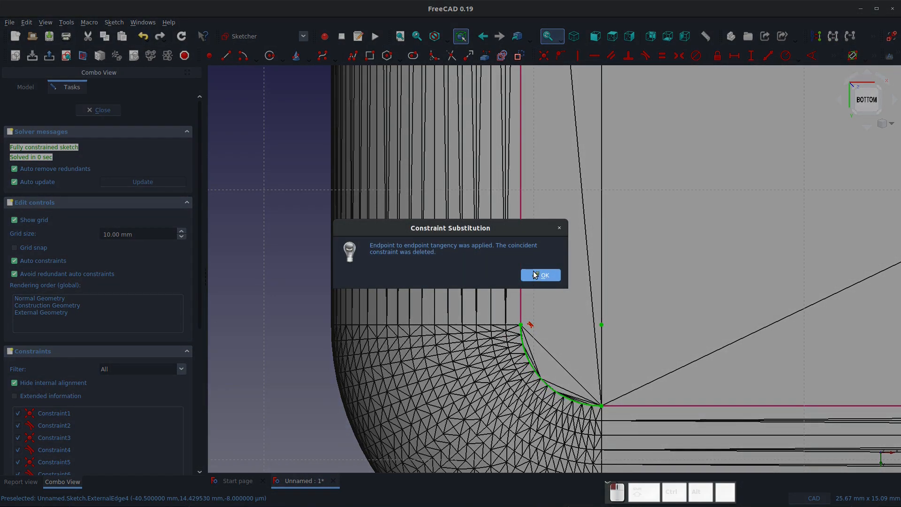
pyautogui.click(540, 276)
# Draw the upper-left corner arc between the linked edge endpoints and constrain it tangent to the upper long edge
pyautogui.scroll(-6, 516, 263)
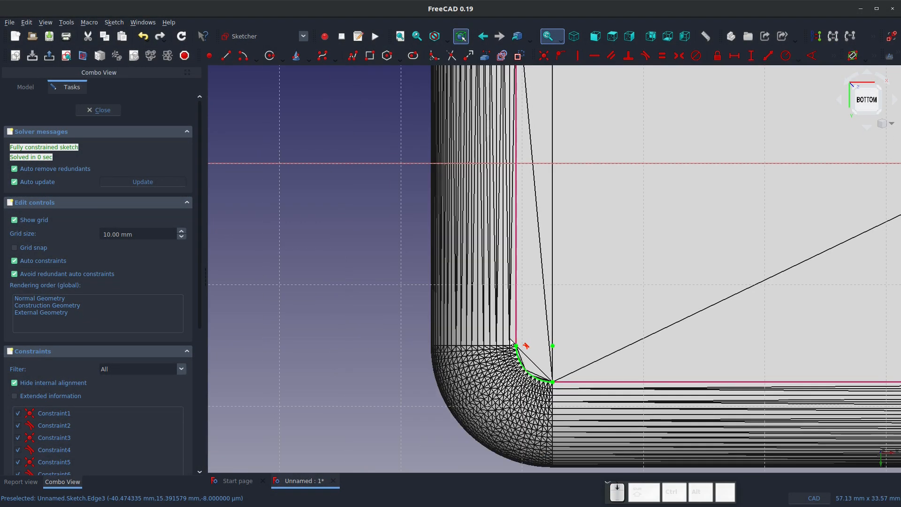
pyautogui.scroll(4, 501, 270)
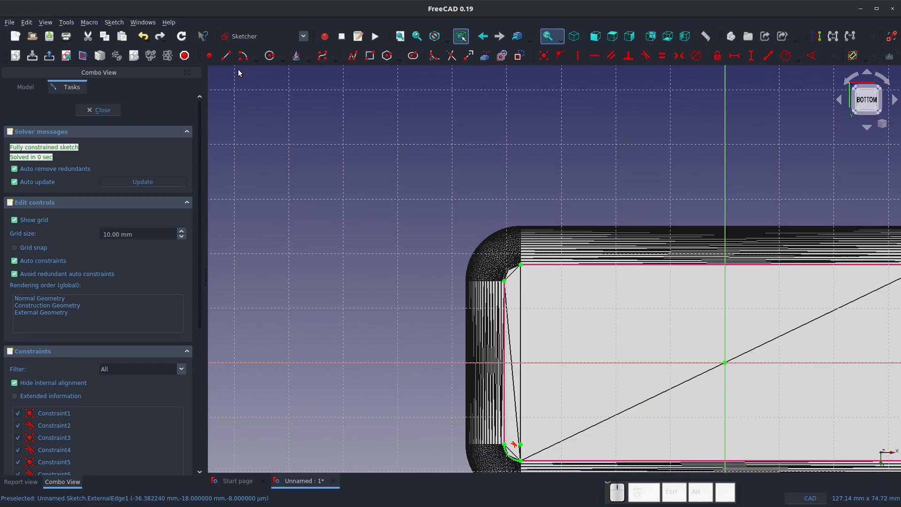
pyautogui.scroll(8, 488, 235)
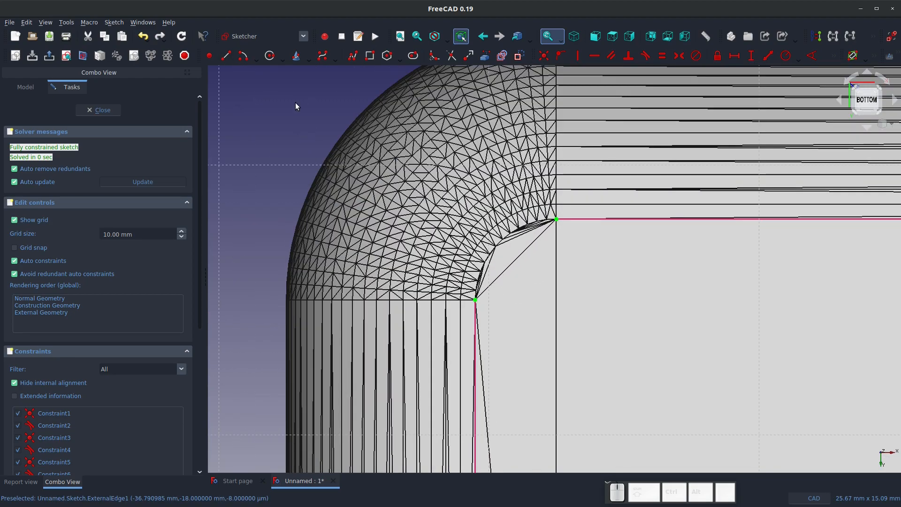
pyautogui.click(242, 56)
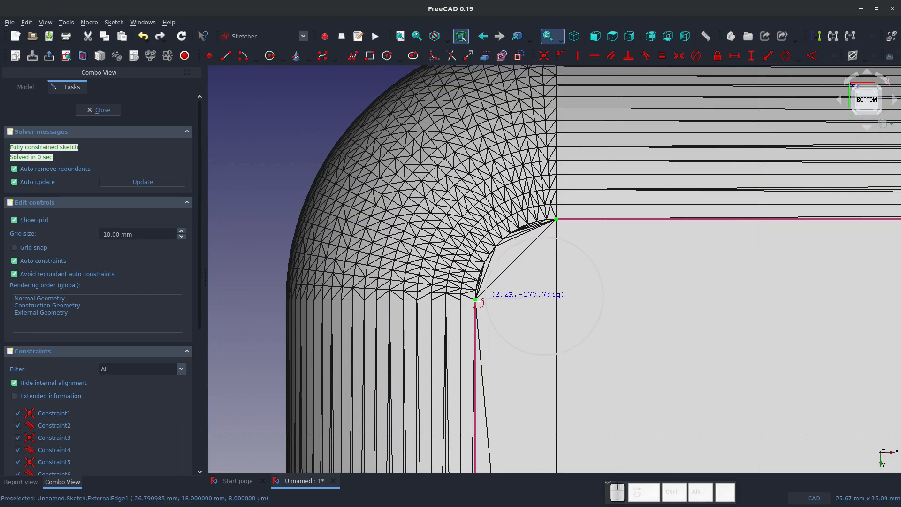
pyautogui.click(475, 299)
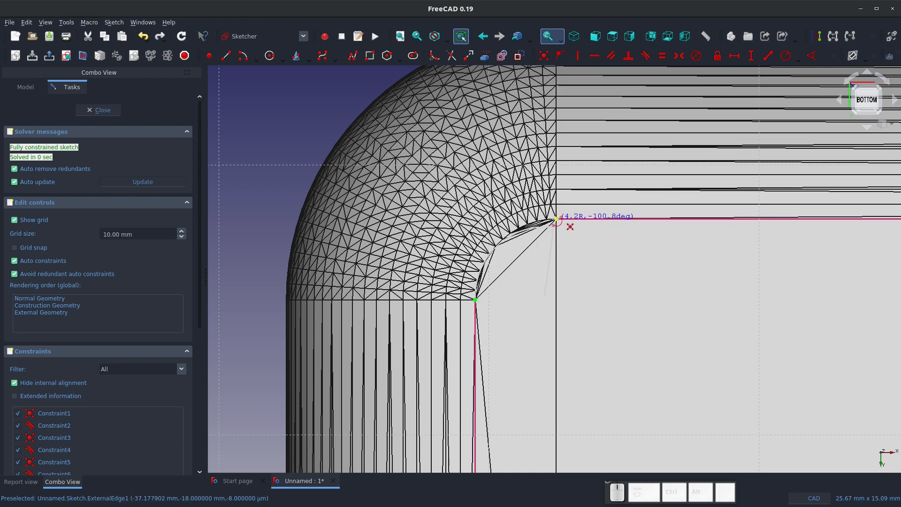
pyautogui.click(557, 218)
pyautogui.click(570, 219)
pyautogui.press('t')
pyautogui.click(539, 273)
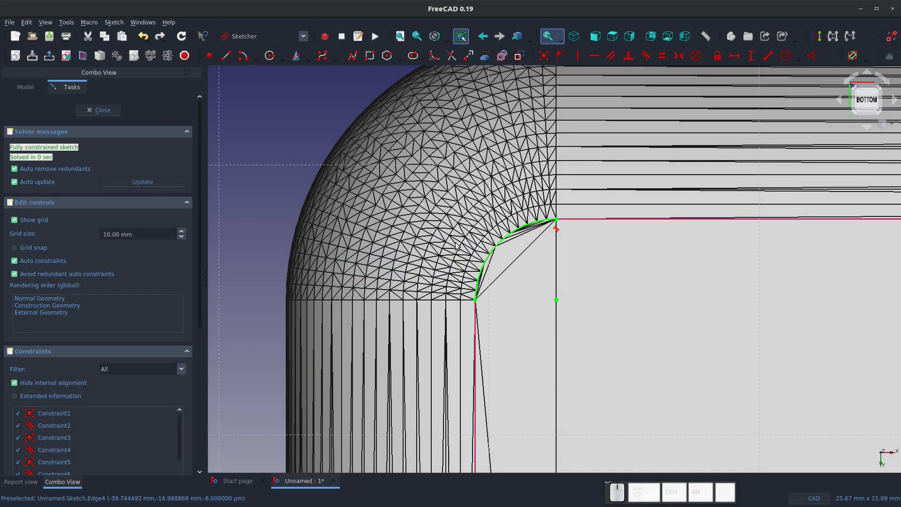
# Draw a line along the linked upper long edge, joining the endpoints of the two upper corner arcs
pyautogui.scroll(-2, 459, 247)
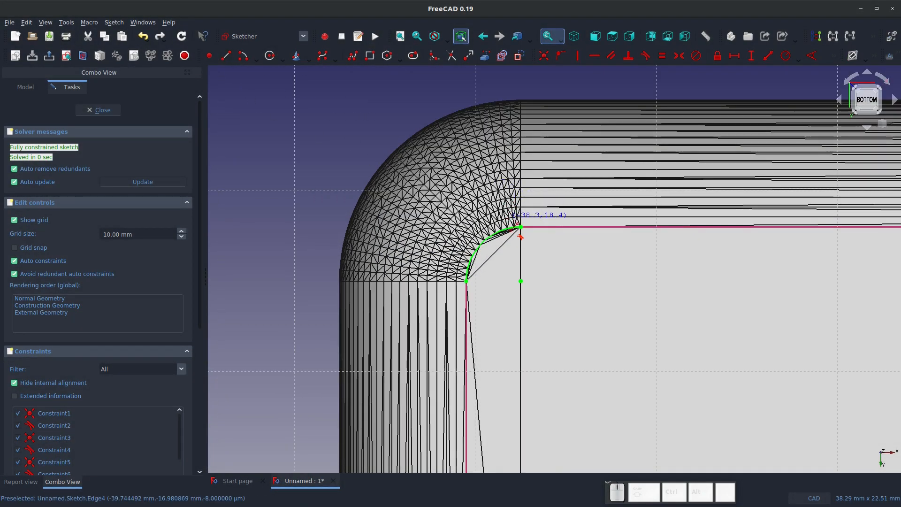
pyautogui.scroll(-5, 466, 280)
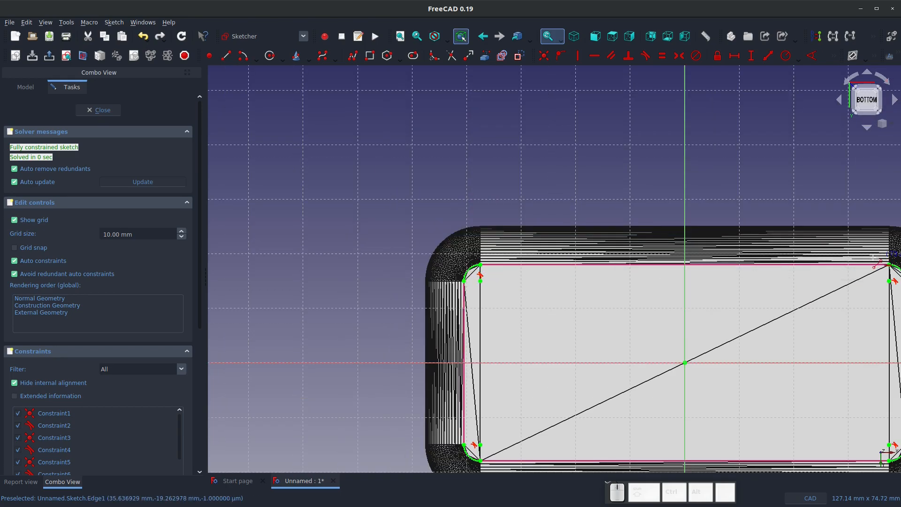
pyautogui.scroll(6, 877, 265)
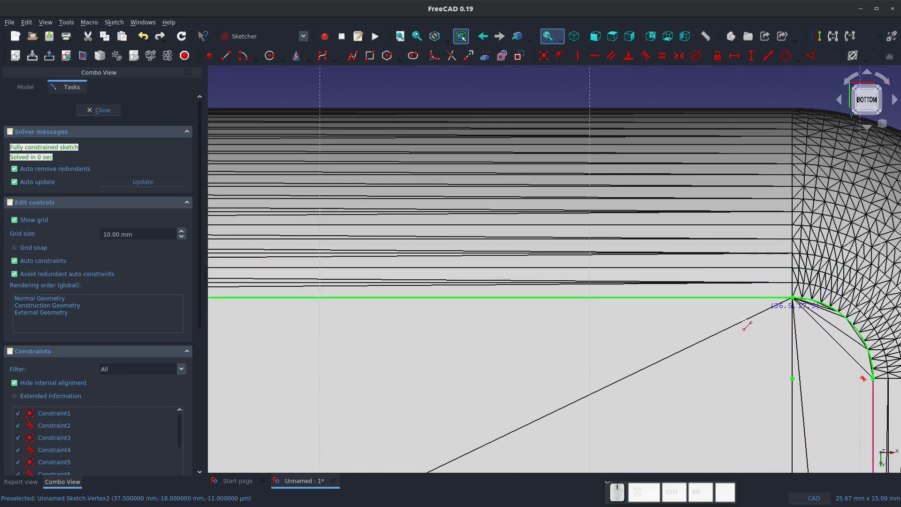
# Draw a line along the linked right short edge, joining the endpoints of the two right corner arcs
pyautogui.scroll(-3, 750, 315)
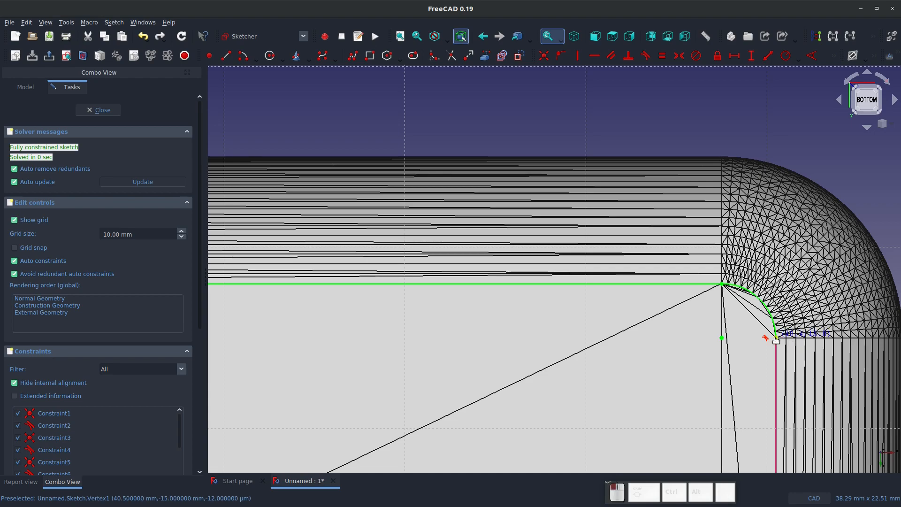
pyautogui.moveTo(735, 433); pyautogui.dragTo(690, 134, button='middle')
pyautogui.moveTo(683, 331); pyautogui.dragTo(682, 151, button='middle')
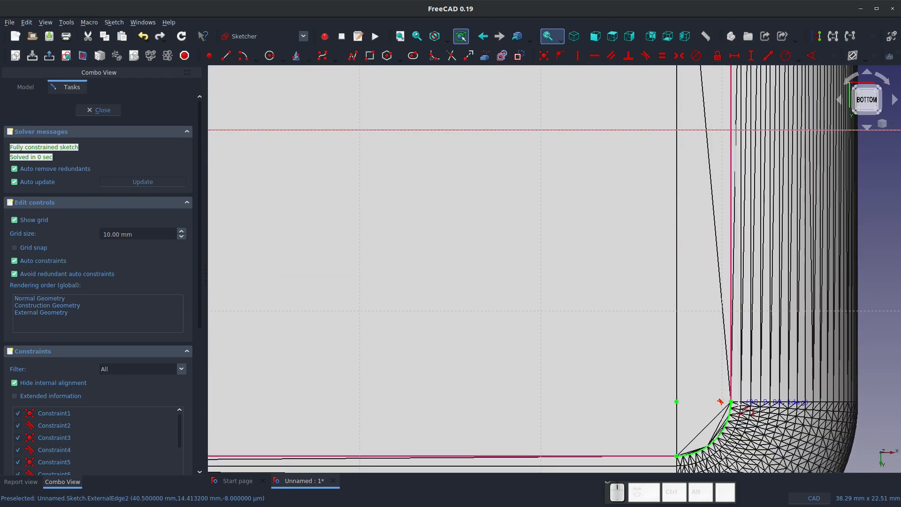
pyautogui.click(731, 402)
# Draw a line along the linked lower long edge, joining the endpoints of the two lower corner arcs
pyautogui.moveTo(648, 341); pyautogui.dragTo(695, 265, button='middle')
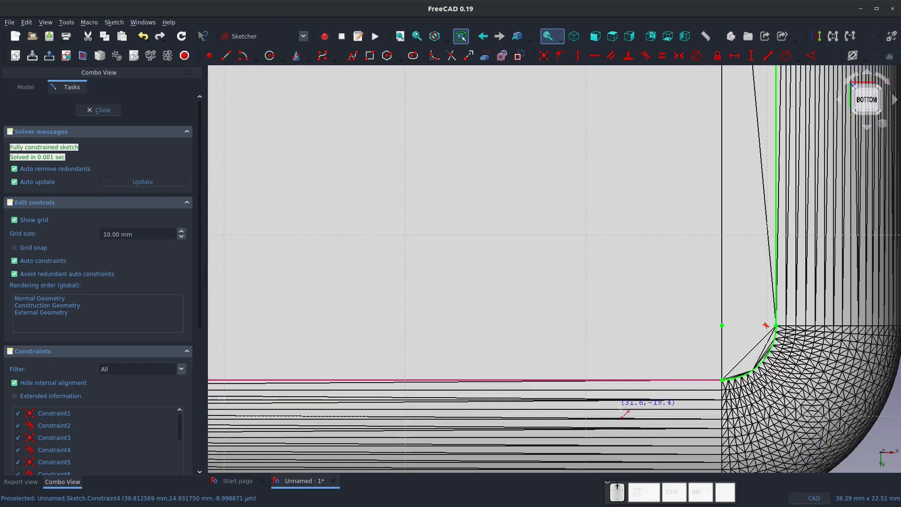
pyautogui.scroll(4, 618, 406)
pyautogui.click(851, 347)
pyautogui.press('Escape')
pyautogui.click(226, 58)
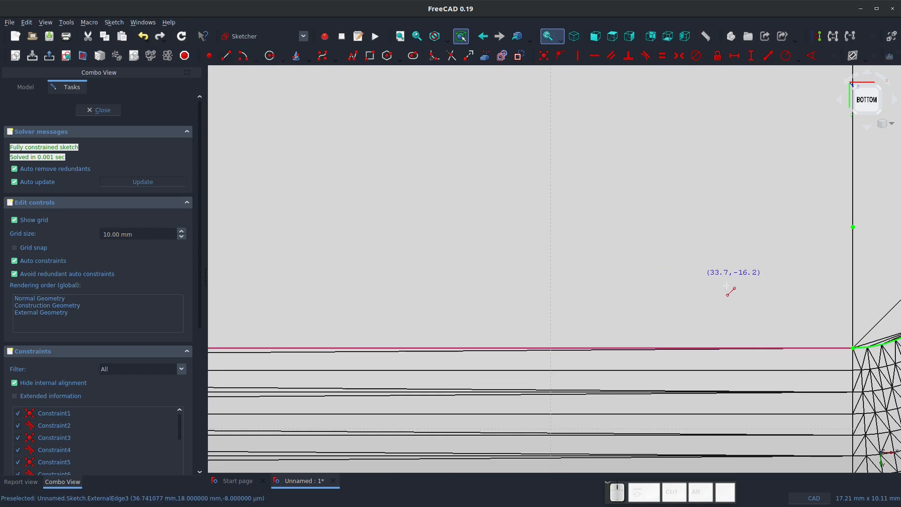
pyautogui.scroll(-5, 852, 348)
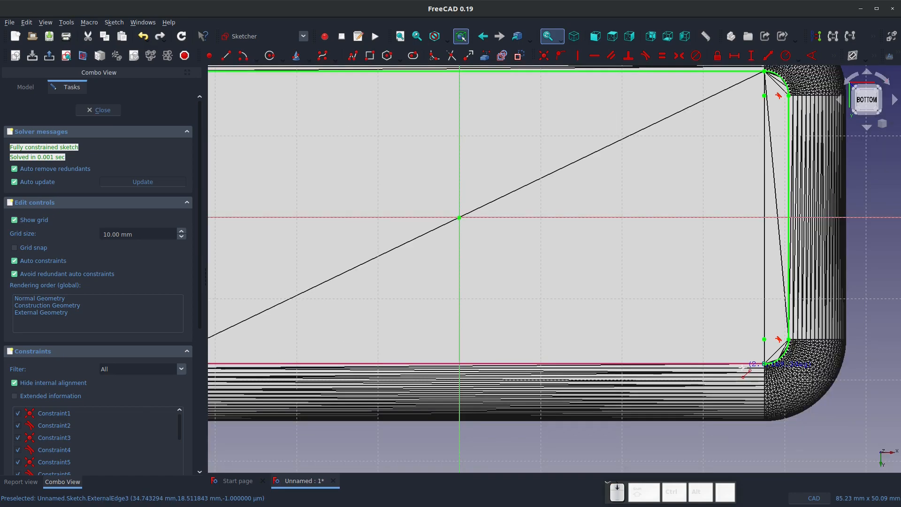
pyautogui.scroll(2, 637, 367)
pyautogui.scroll(10, 642, 386)
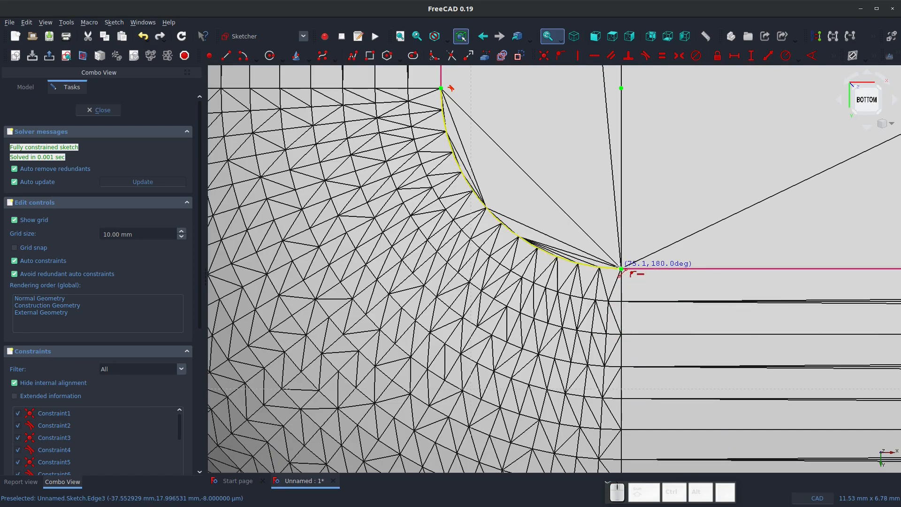
# Draw a line along the linked left short edge to close the rounded outline between the two left corner arcs
pyautogui.scroll(-5, 543, 371)
pyautogui.scroll(4, 547, 322)
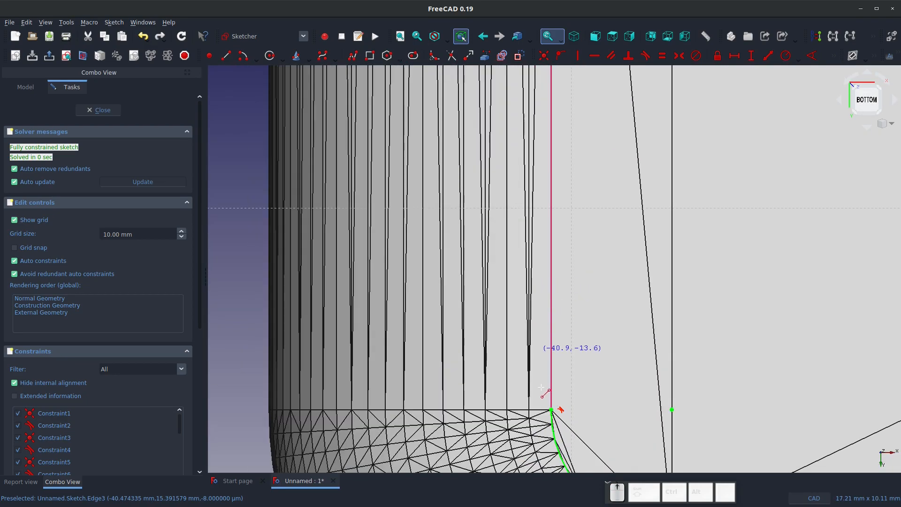
pyautogui.click(560, 409)
pyautogui.scroll(-3, 543, 245)
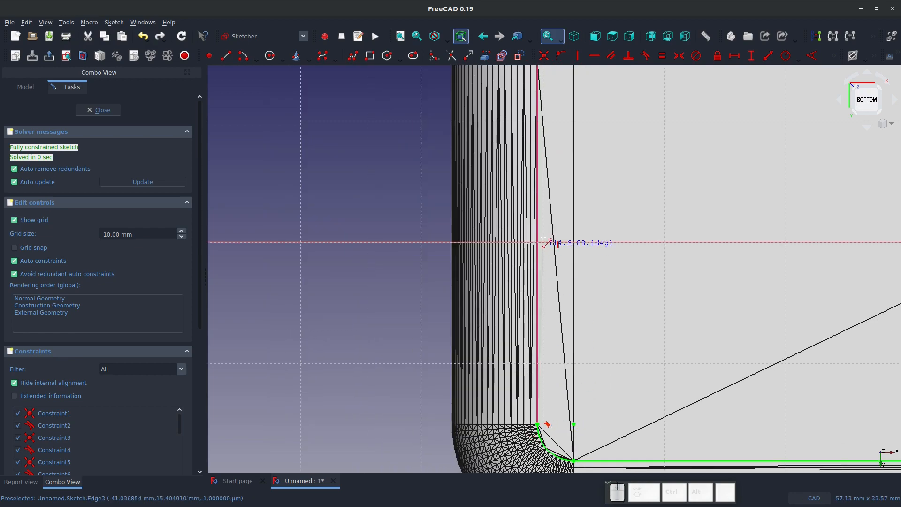
pyautogui.scroll(-5, 540, 206)
pyautogui.scroll(10, 537, 198)
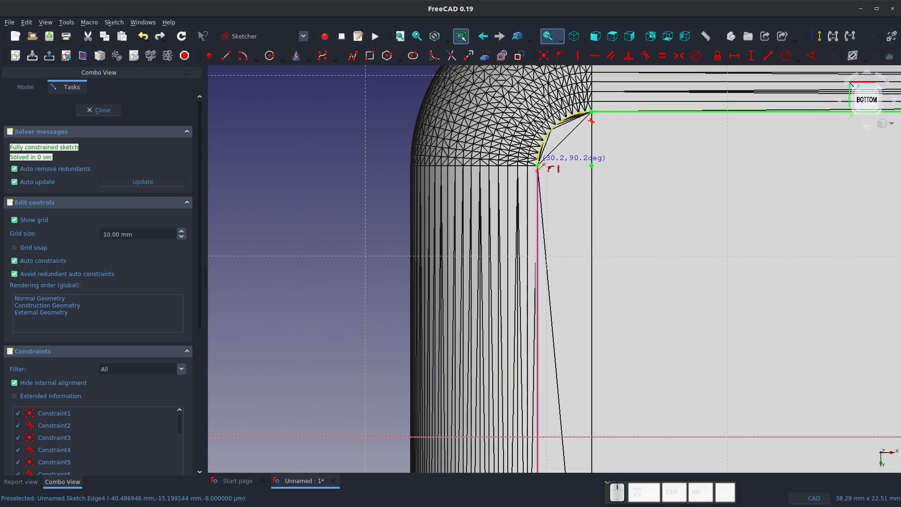
pyautogui.click(537, 165)
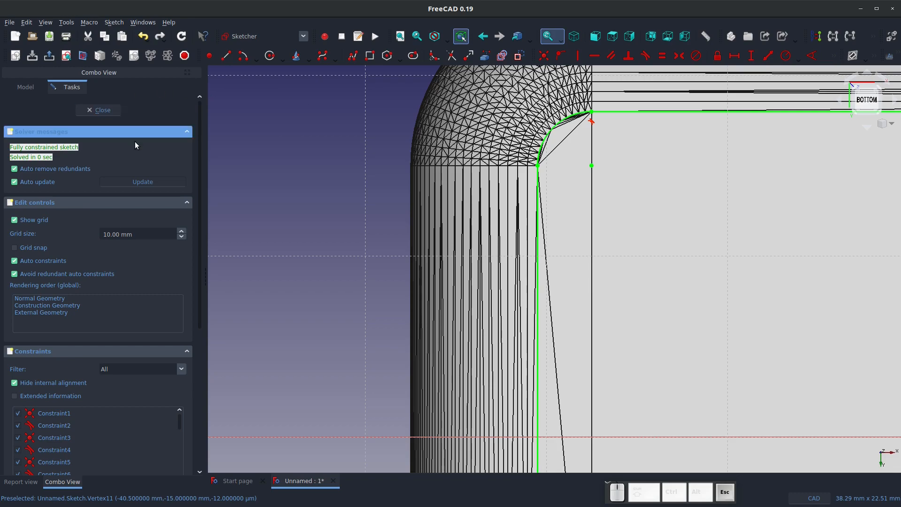
# Close the finished outline sketch and switch to the Surface workbench
pyautogui.scroll(-10, 390, 202)
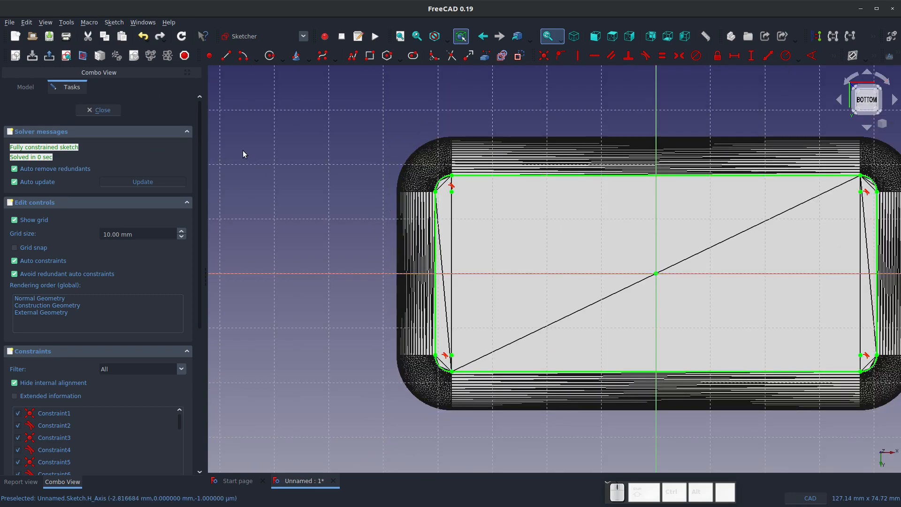
pyautogui.click(89, 111)
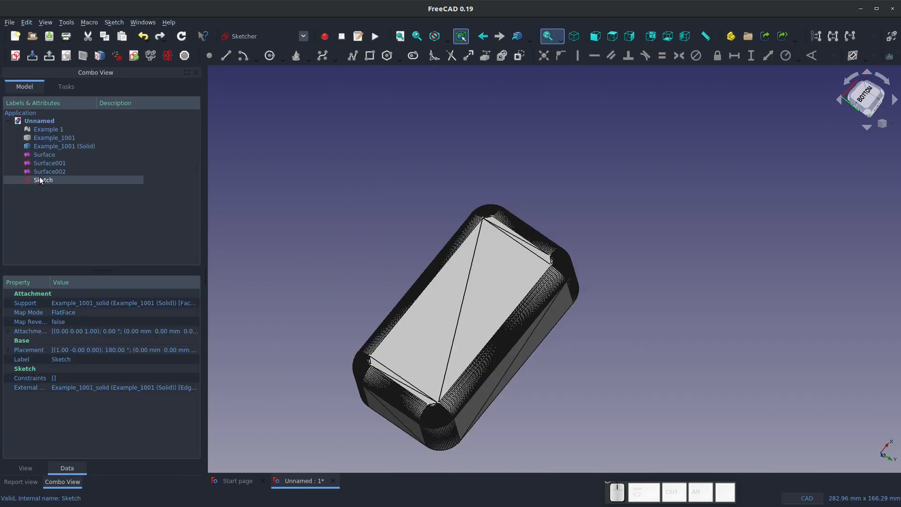
pyautogui.click(299, 35)
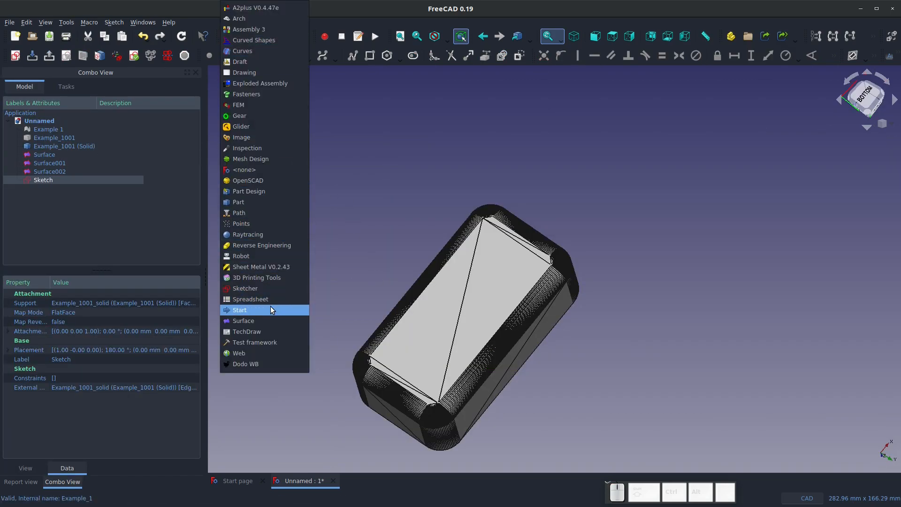
pyautogui.click(265, 320)
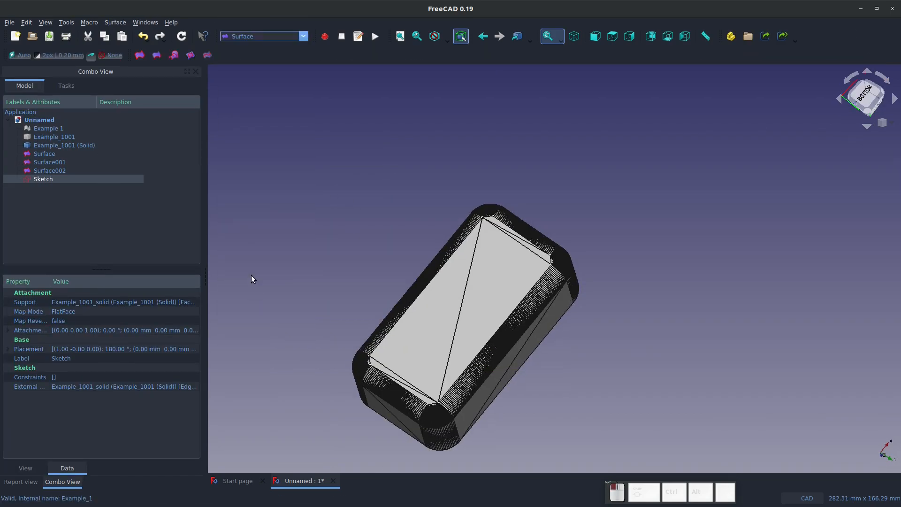
pyautogui.click(140, 55)
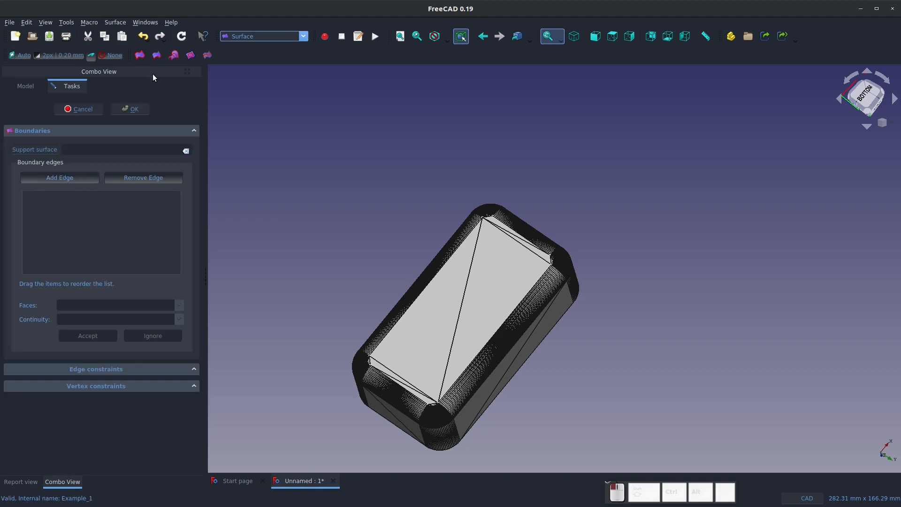
pyautogui.click(58, 179)
pyautogui.scroll(4, 376, 352)
pyautogui.scroll(4, 428, 336)
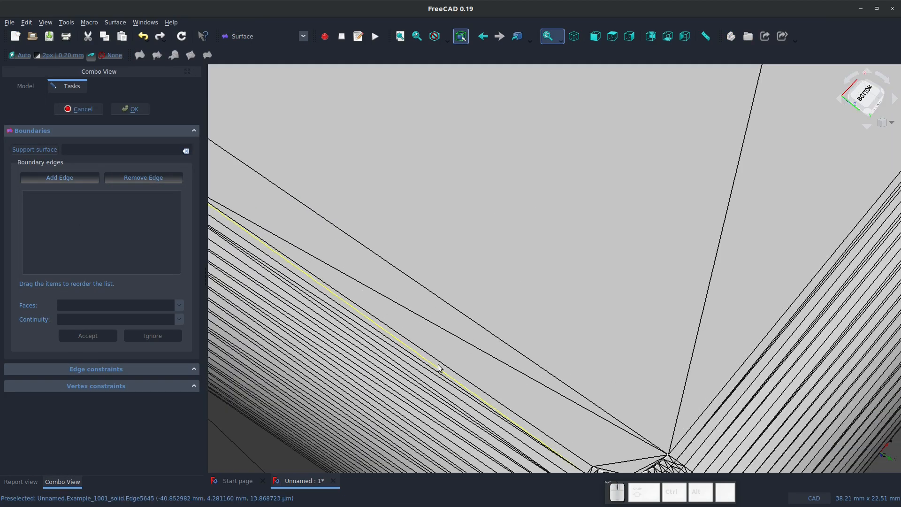
pyautogui.scroll(-4, 372, 342)
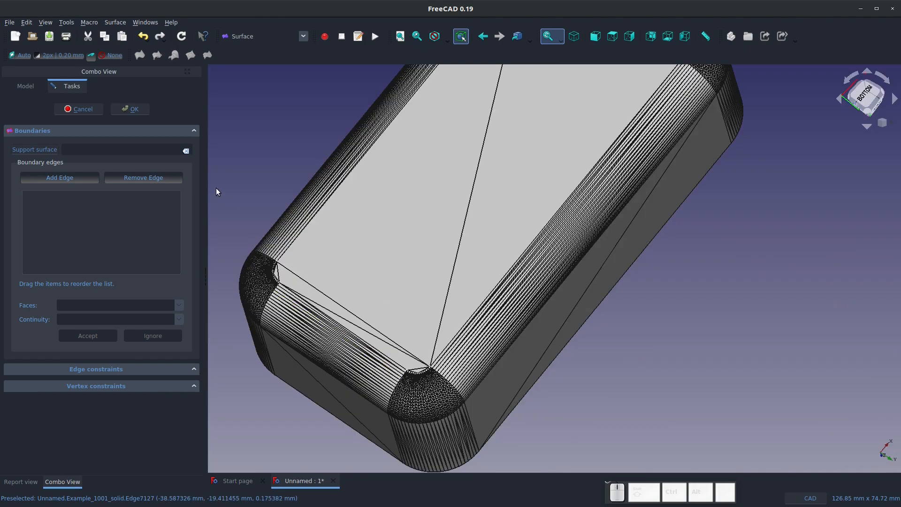
pyautogui.click(44, 90)
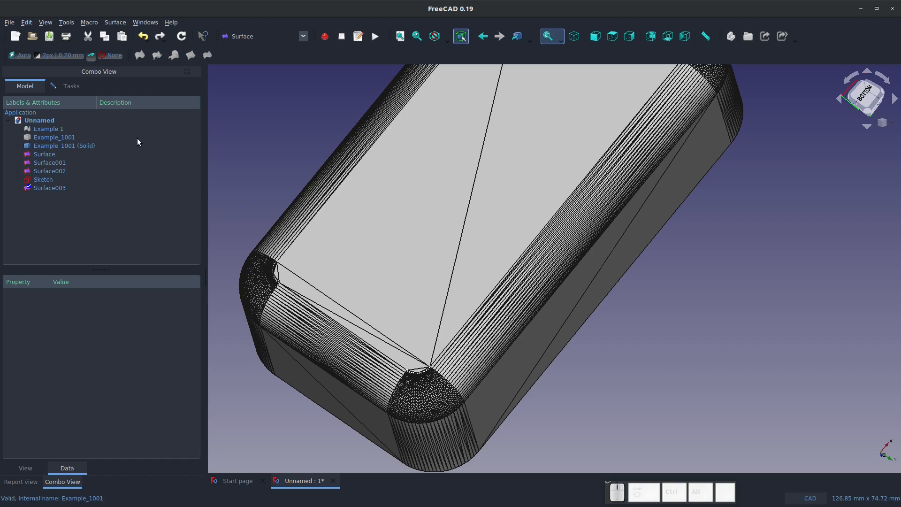
pyautogui.click(73, 87)
pyautogui.click(89, 109)
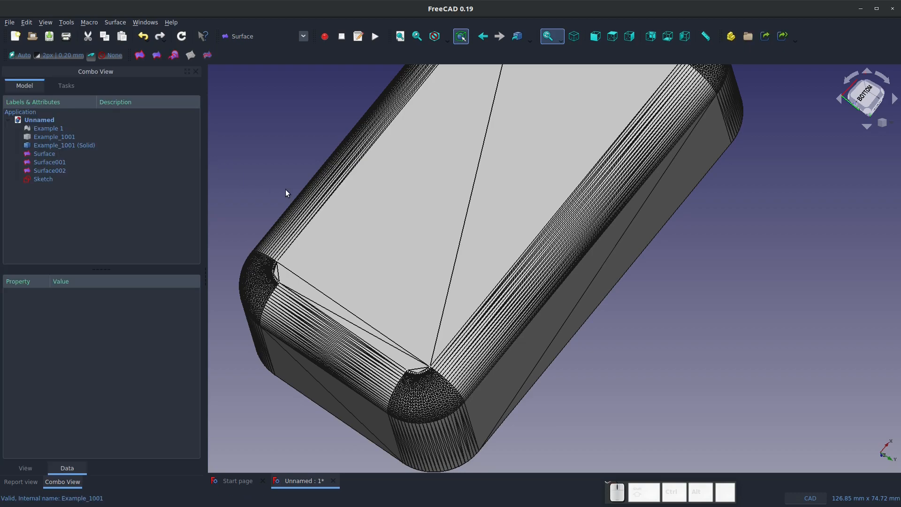
# Hide the converted solid Example_1001 (Solid) so only the filled walls and the outline sketch are shown
pyautogui.click(364, 206)
pyautogui.press('space')
pyautogui.scroll(-3, 377, 277)
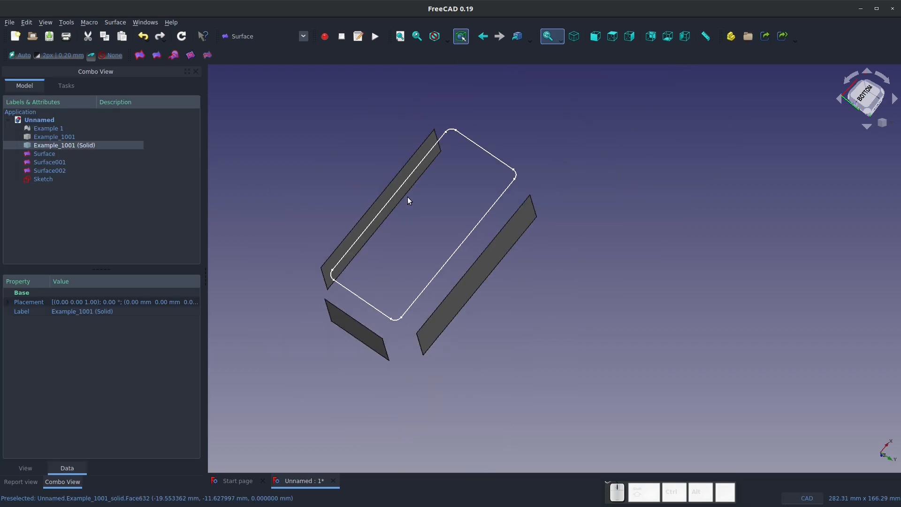
pyautogui.scroll(2, 407, 197)
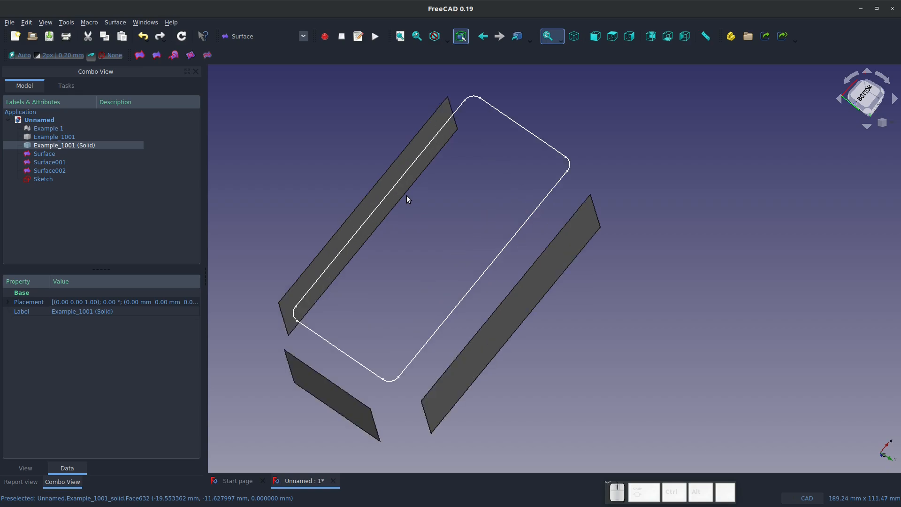
# Start a Filling surface and add the sketched outline's corner arcs and straight lines consecutively around the loop as boundary edges
pyautogui.click(139, 56)
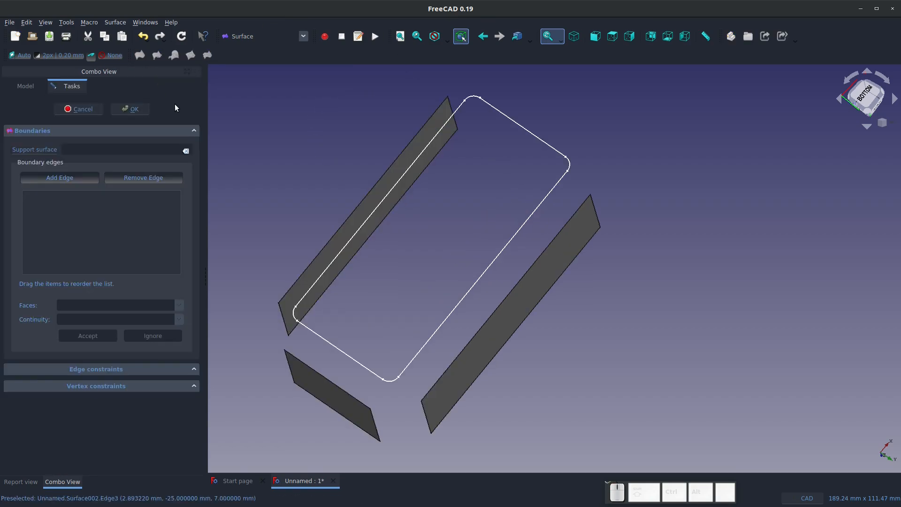
pyautogui.click(293, 313)
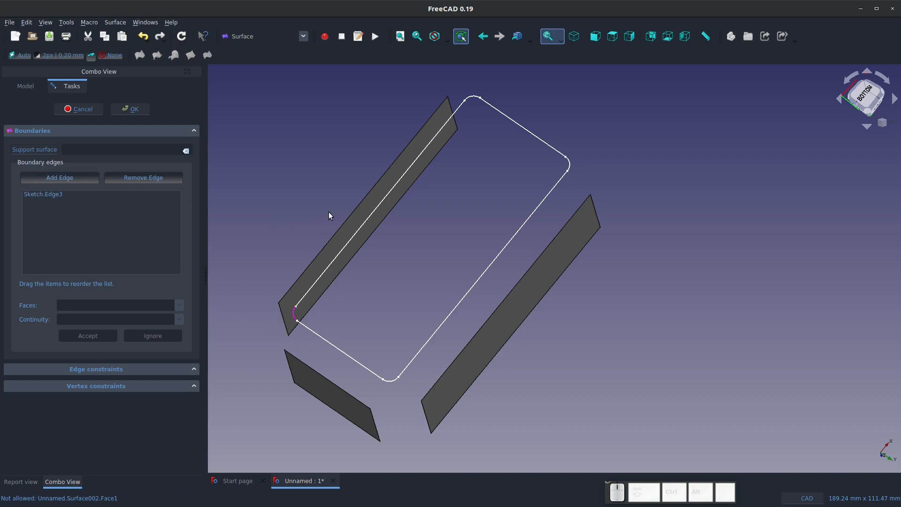
pyautogui.click(370, 225)
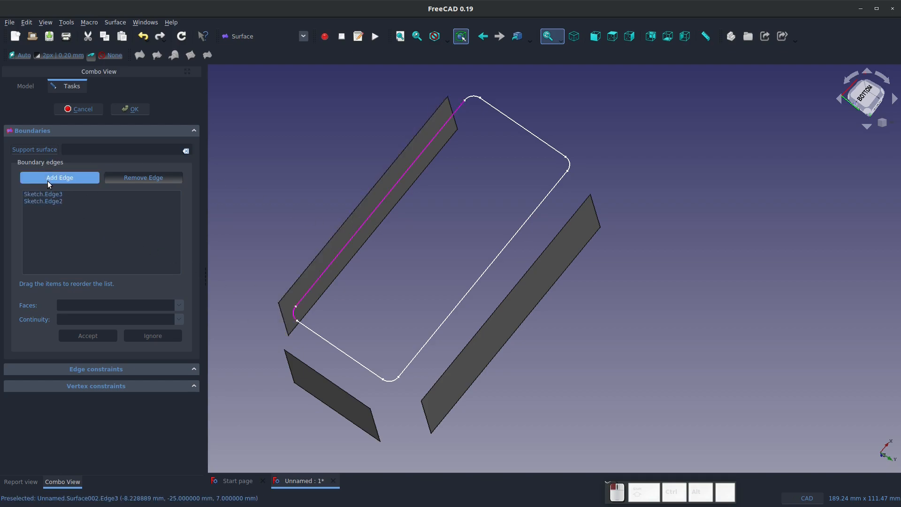
pyautogui.click(471, 97)
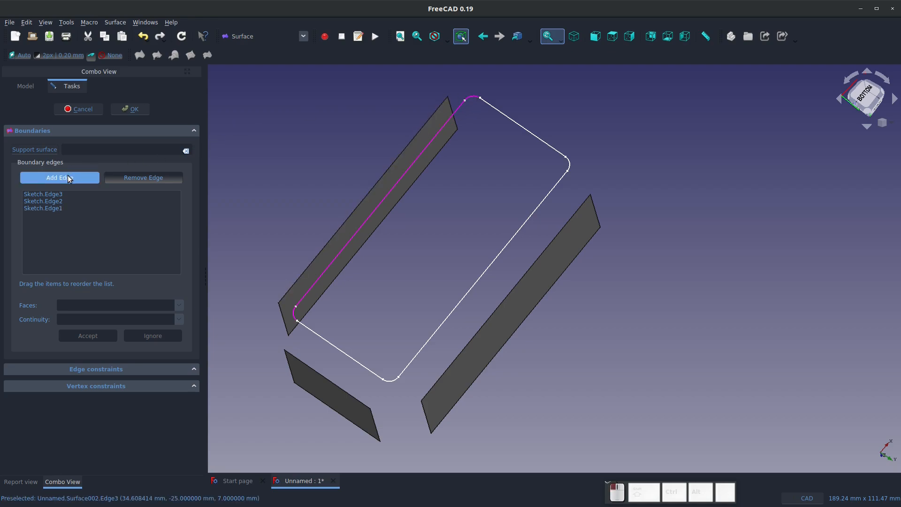
pyautogui.click(508, 117)
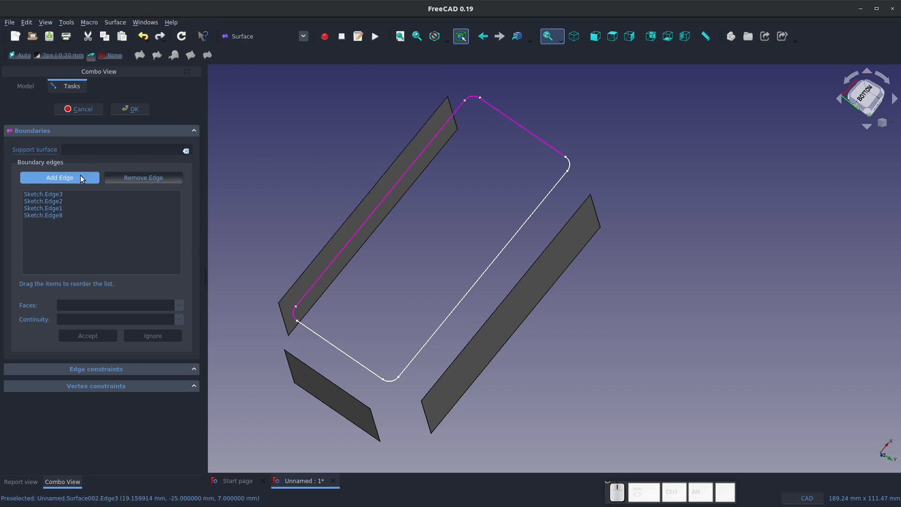
pyautogui.click(569, 165)
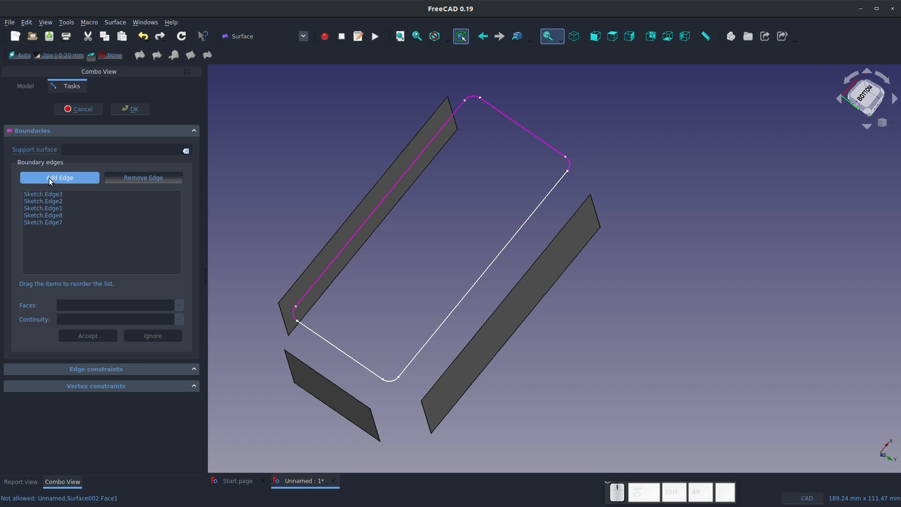
pyautogui.click(494, 260)
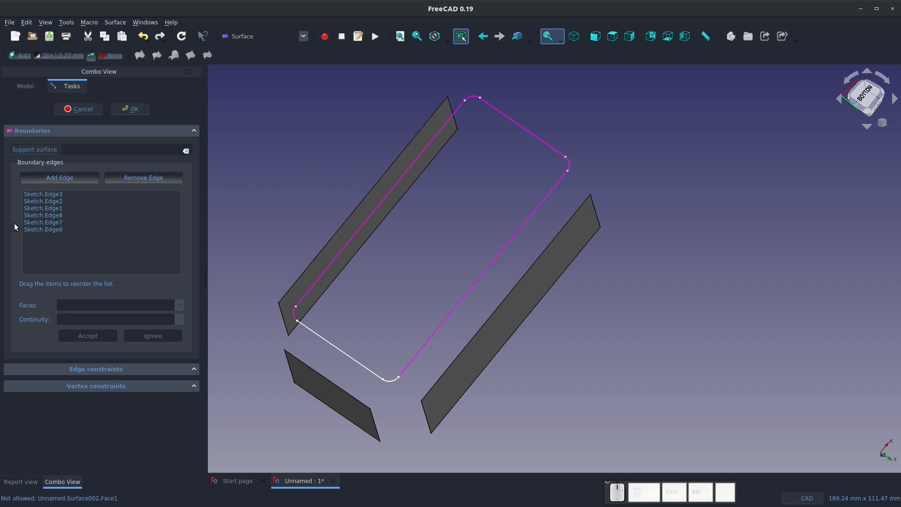
pyautogui.click(397, 379)
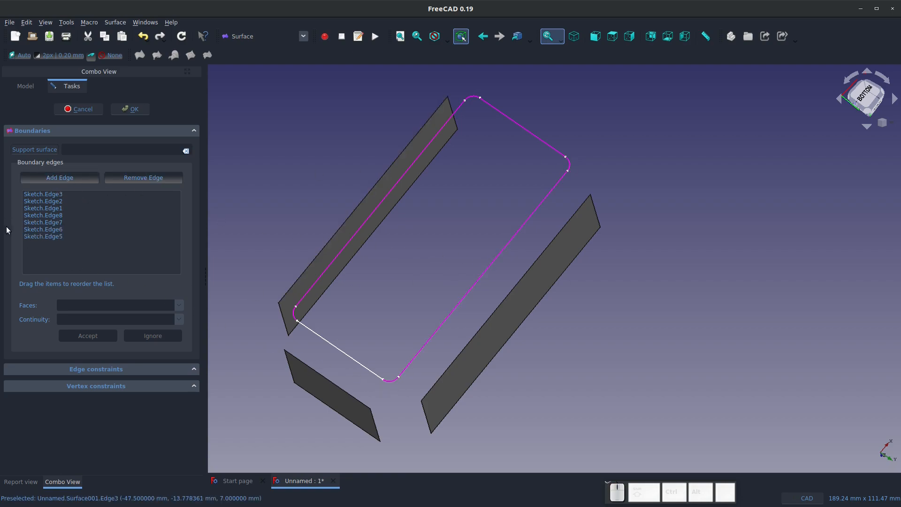
# Add the remaining short straight edge of the base sketch to the boundary edges and finish the filled surface
pyautogui.click(336, 347)
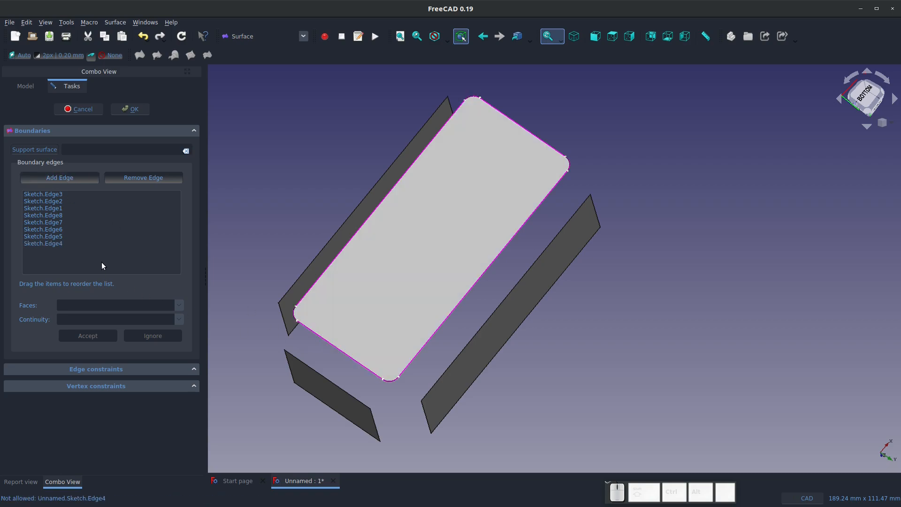
pyautogui.click(132, 110)
# In the Sketcher workbench, create a sketch attached NormalToEdge to the long side surface's vertical end edge at its upper corner
pyautogui.scroll(-2, 302, 230)
pyautogui.moveTo(330, 267); pyautogui.dragTo(331, 355, button='middle')
pyautogui.scroll(4, 331, 354)
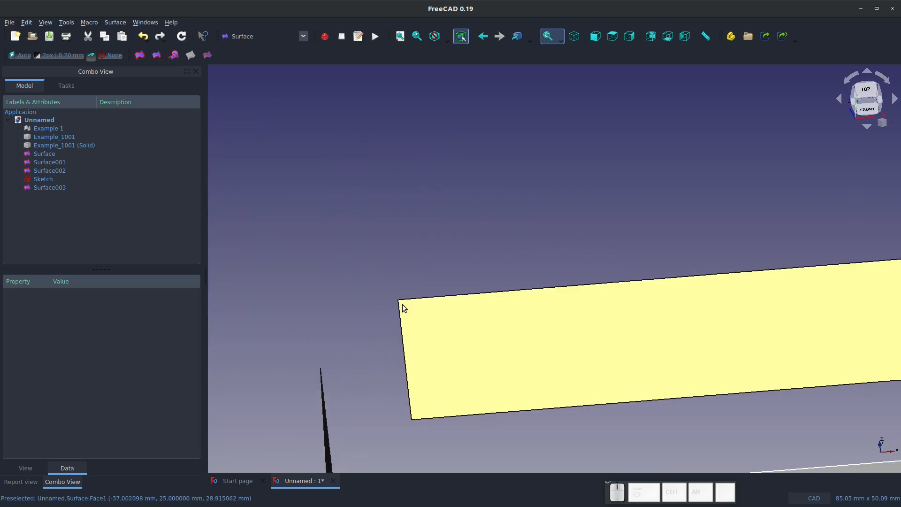
pyautogui.click(301, 36)
pyautogui.click(253, 288)
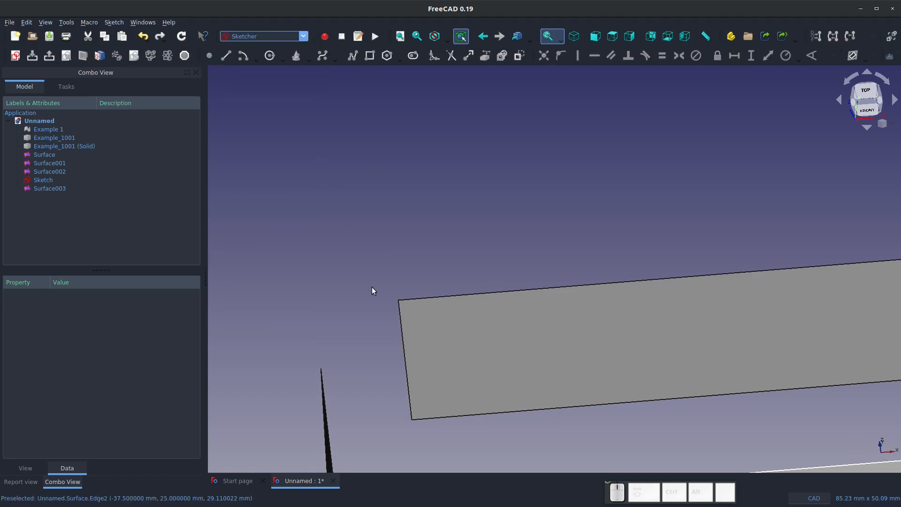
pyautogui.click(404, 348)
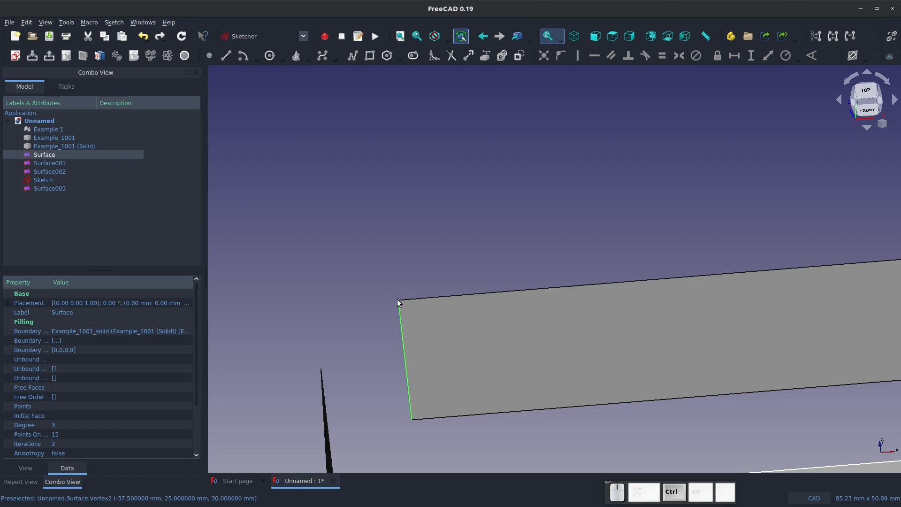
pyautogui.keyDown('ctrl'); pyautogui.scroll(3, 377, 326); pyautogui.keyUp('ctrl')
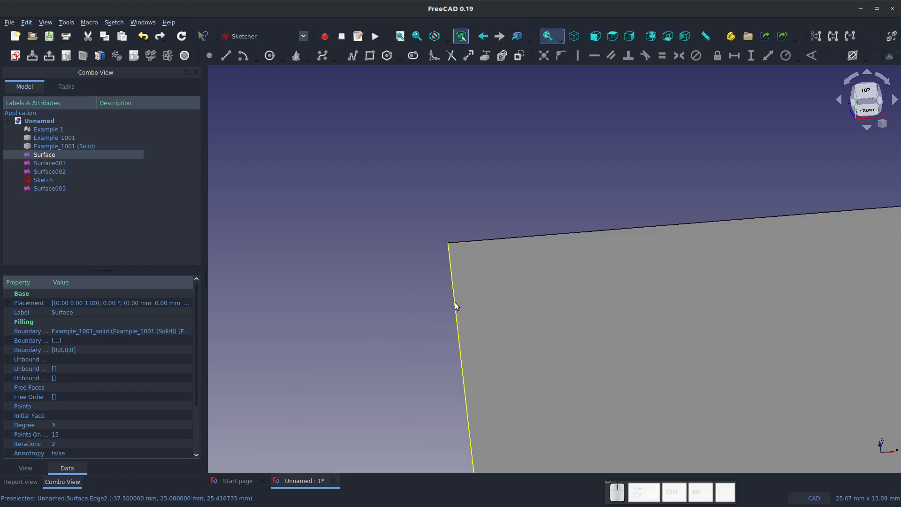
pyautogui.scroll(-3, 455, 308)
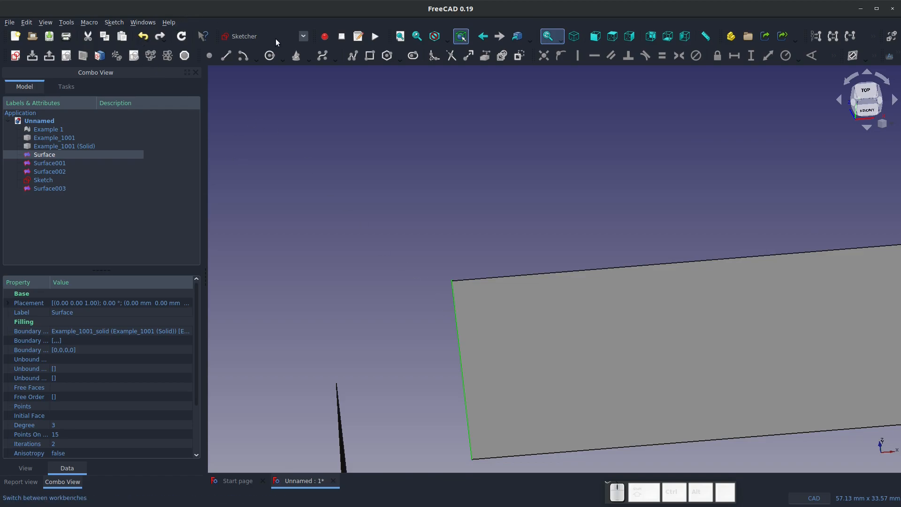
pyautogui.click(15, 56)
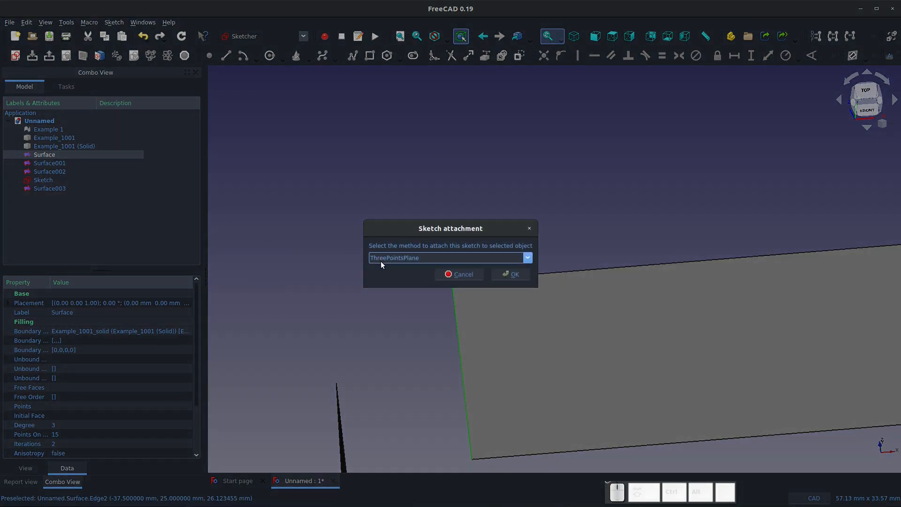
pyautogui.click(460, 253)
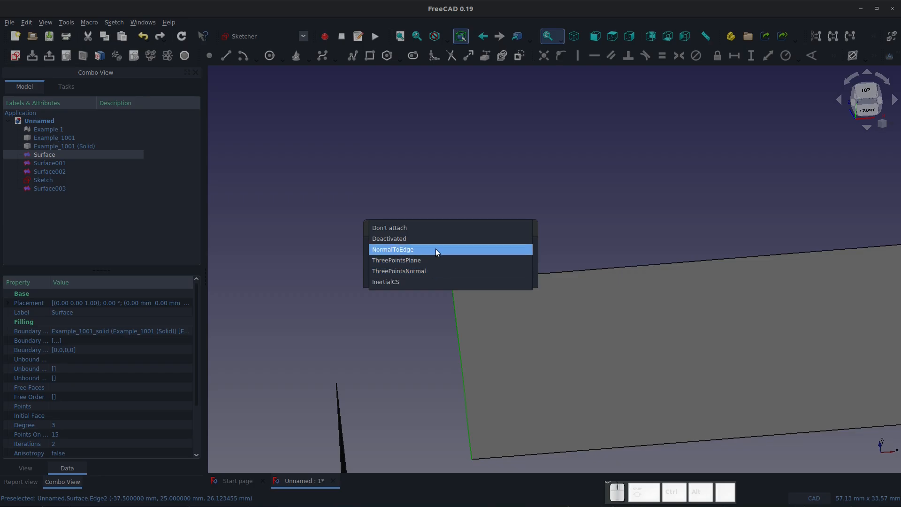
pyautogui.click(443, 246)
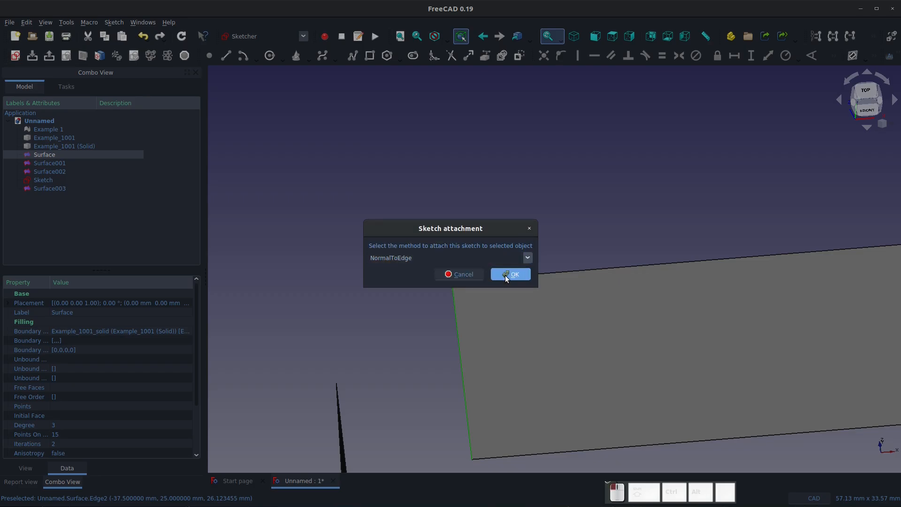
pyautogui.click(513, 273)
# Reference the end surface's upper corner and draw an arc of about 10.8 mm radius from the long side surface's upper corner to it
pyautogui.scroll(-6, 482, 279)
pyautogui.moveTo(493, 332)
pyautogui.mouseDown(button='middle')
pyautogui.moveTo(441, 417)
pyautogui.moveTo(386, 475)
pyautogui.moveTo(460, 366)
pyautogui.moveTo(540, 277)
pyautogui.mouseUp(button='middle')
pyautogui.scroll(5, 574, 247)
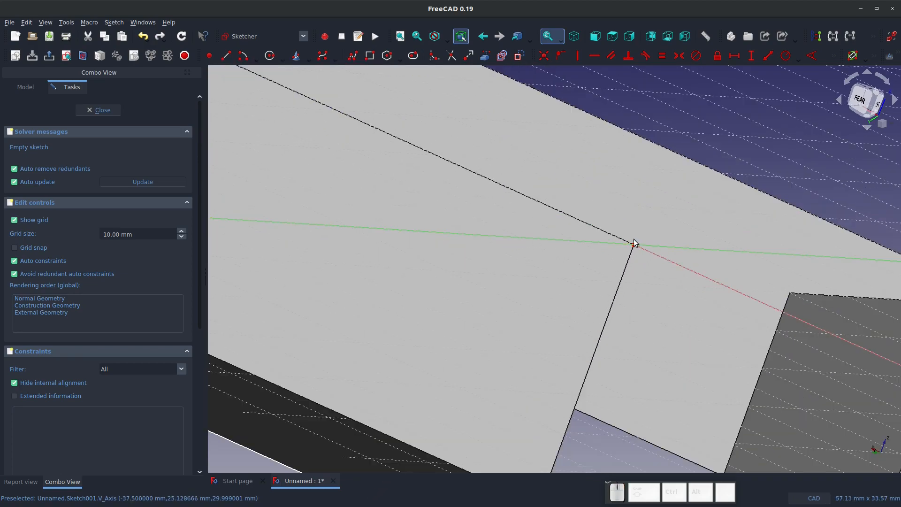
pyautogui.moveTo(614, 268)
pyautogui.mouseDown(button='middle')
pyautogui.moveTo(558, 321)
pyautogui.moveTo(527, 312)
pyautogui.mouseUp(button='middle')
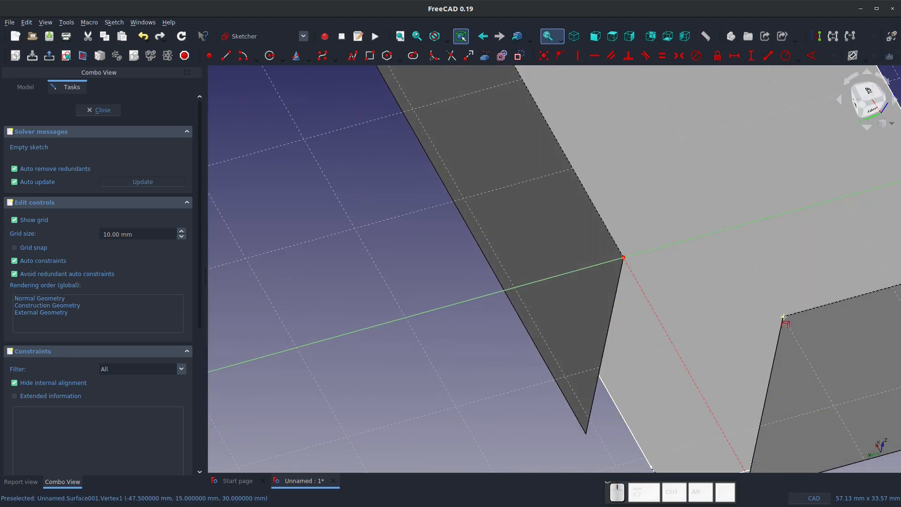
pyautogui.click(244, 56)
pyautogui.click(750, 244)
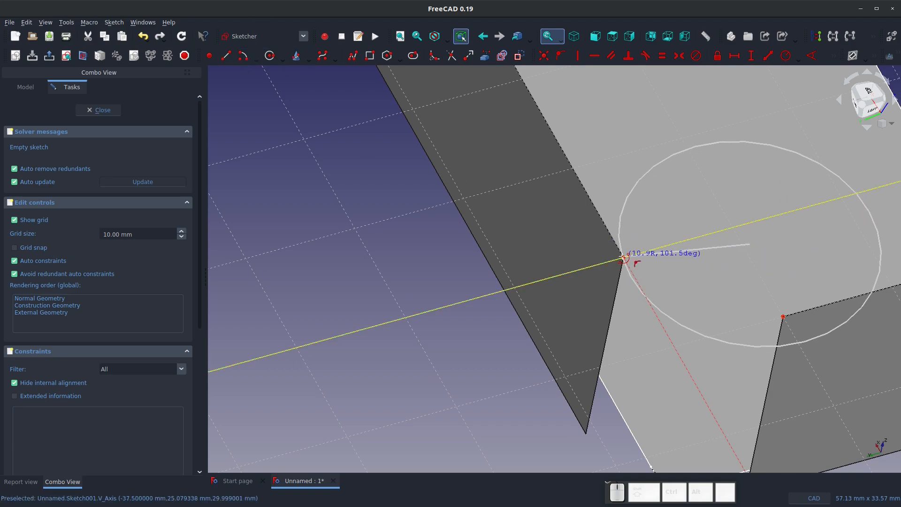
pyautogui.scroll(5, 625, 259)
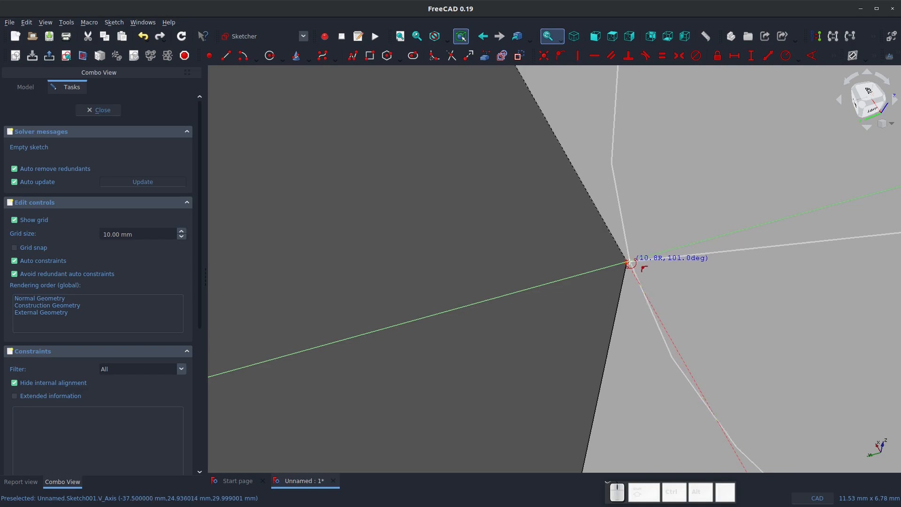
pyautogui.click(628, 261)
pyautogui.scroll(-3, 629, 263)
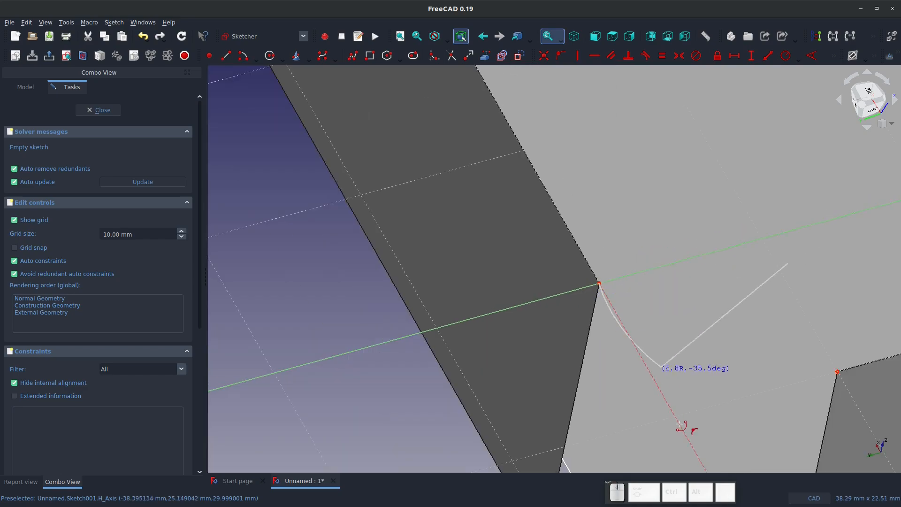
pyautogui.click(837, 372)
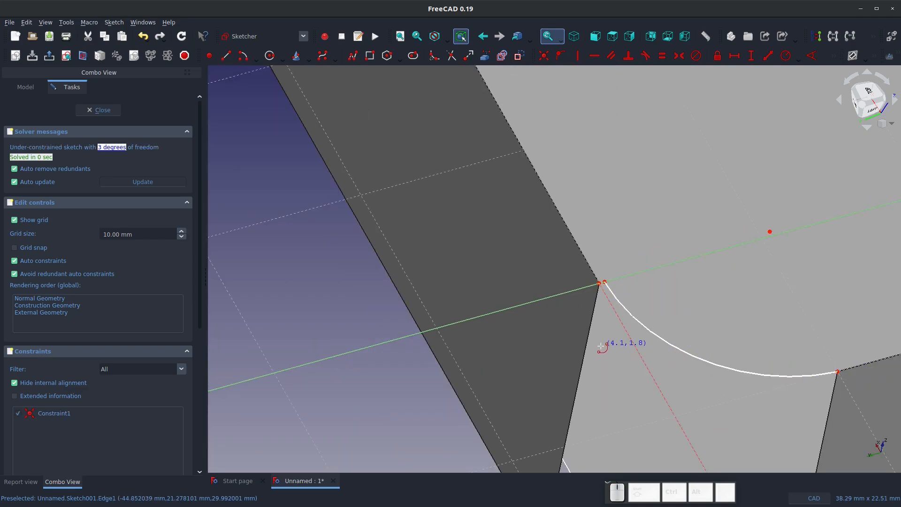
pyautogui.press('Escape')
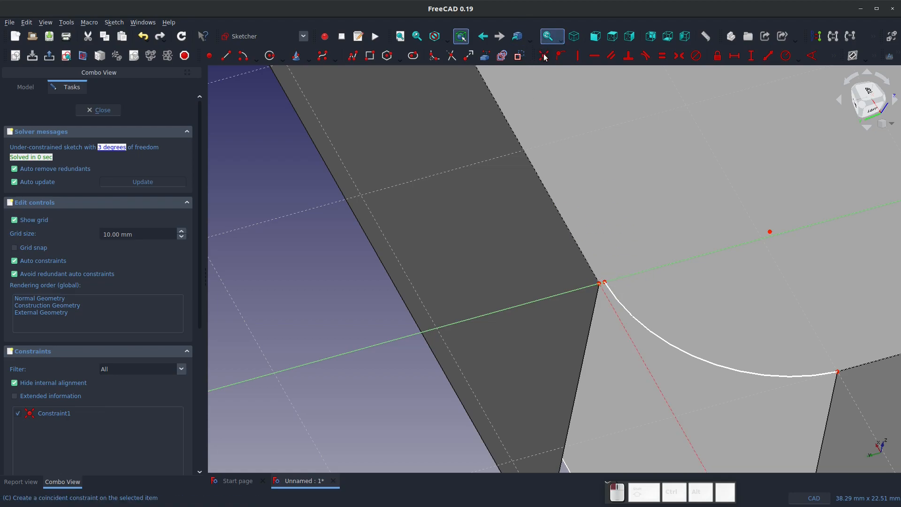
pyautogui.press('Escape')
# Pull the arc's start point clear of the corner and constrain it coincident with the sketch origin
pyautogui.scroll(3, 601, 291)
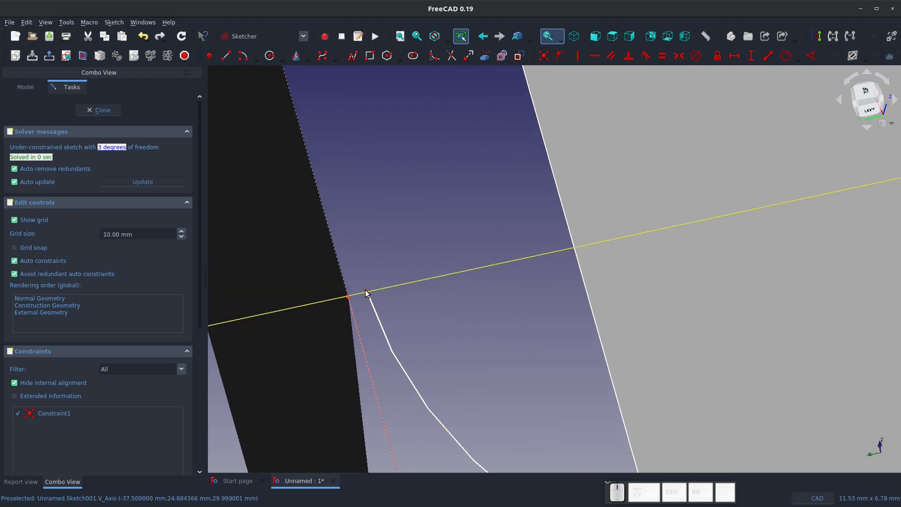
pyautogui.moveTo(368, 294); pyautogui.dragTo(329, 310)
pyautogui.scroll(-3, 413, 326)
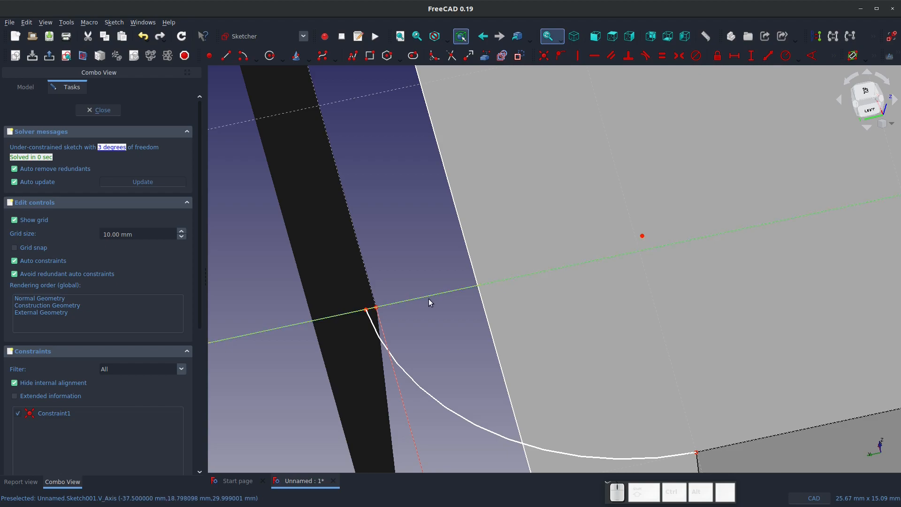
pyautogui.click(366, 313)
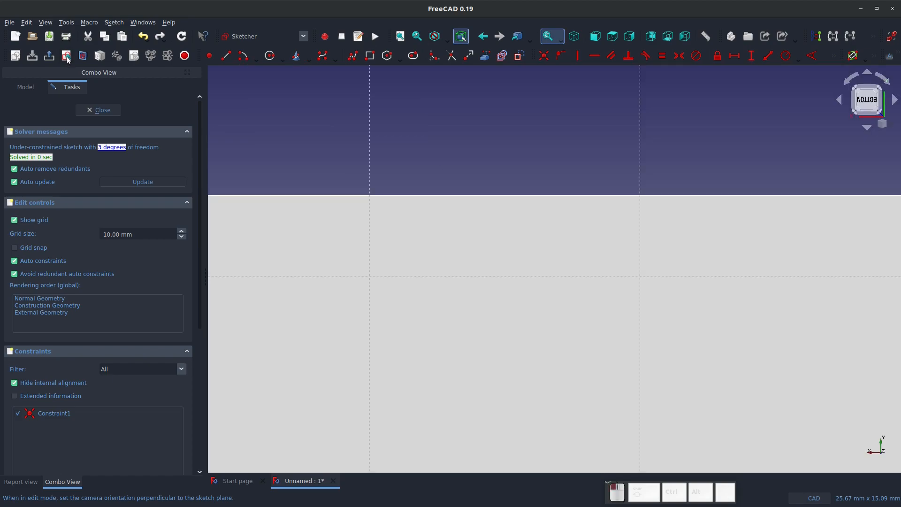
pyautogui.click(66, 55)
pyautogui.scroll(10, 626, 296)
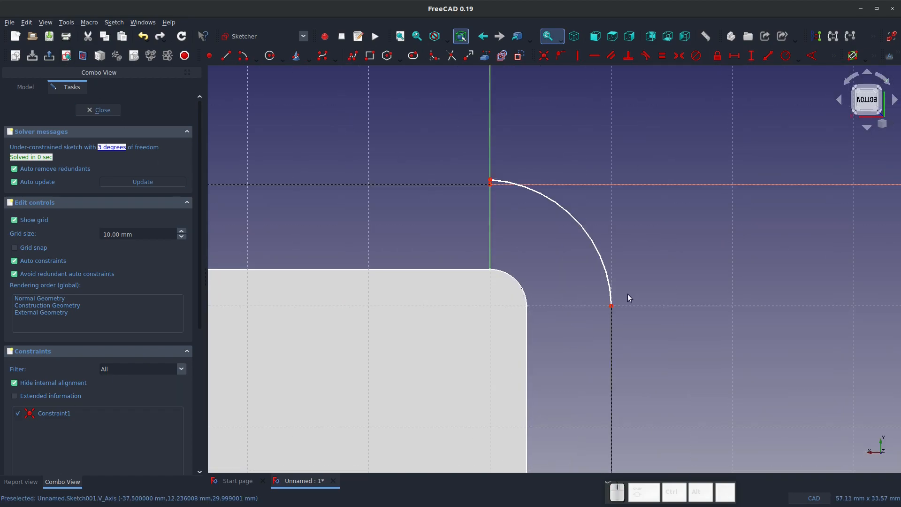
pyautogui.scroll(-5, 549, 375)
pyautogui.scroll(5, 422, 308)
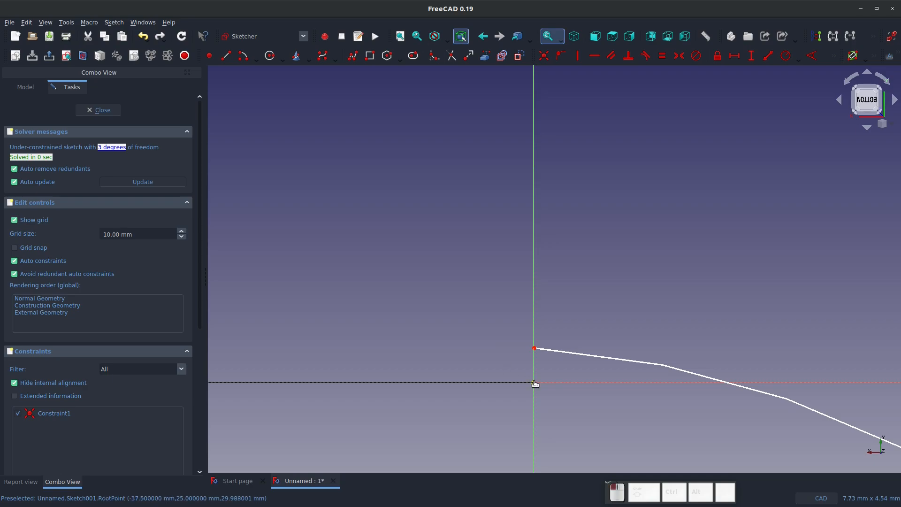
pyautogui.click(536, 351)
pyautogui.click(543, 56)
# Constrain the arc's centre point vertically in line with its start point and close the sketch
pyautogui.scroll(-2, 484, 250)
pyautogui.scroll(-3, 493, 281)
pyautogui.moveTo(539, 359)
pyautogui.mouseDown(button='middle')
pyautogui.moveTo(506, 364)
pyautogui.moveTo(546, 359)
pyautogui.mouseUp(button='middle')
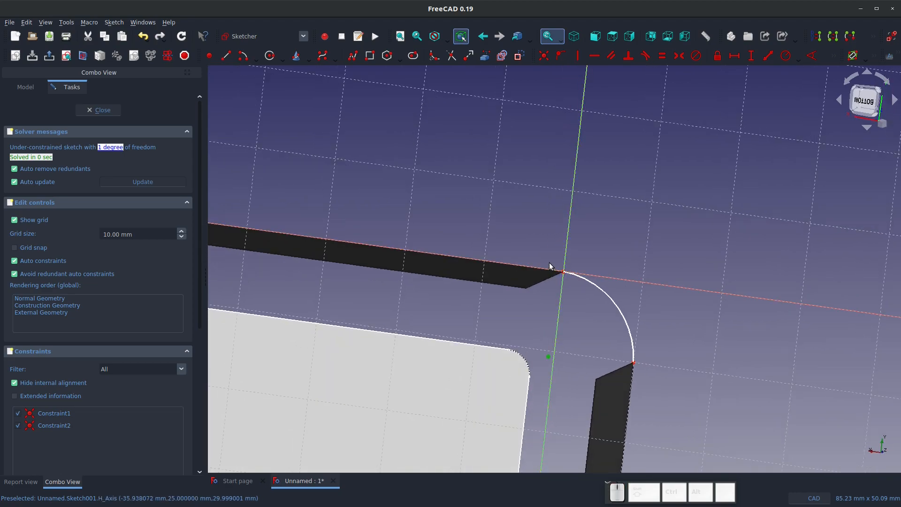
pyautogui.scroll(2, 550, 263)
pyautogui.click(573, 301)
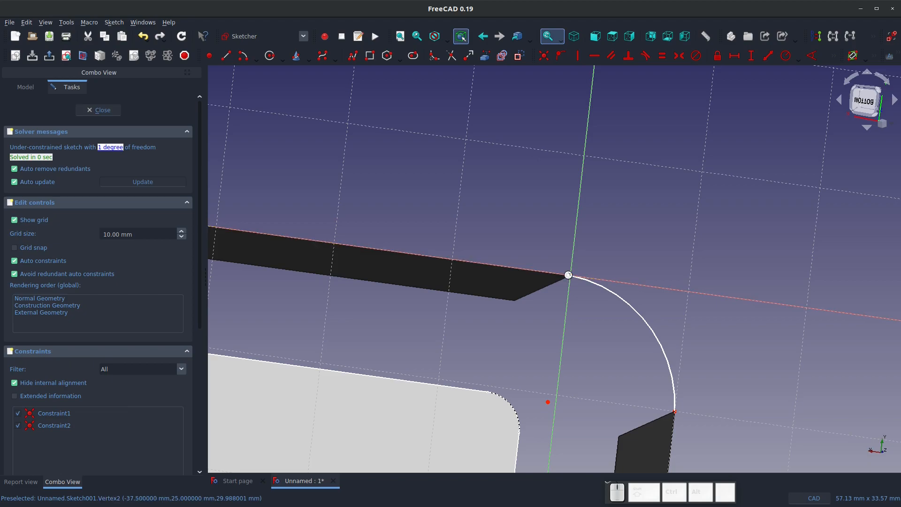
pyautogui.click(549, 402)
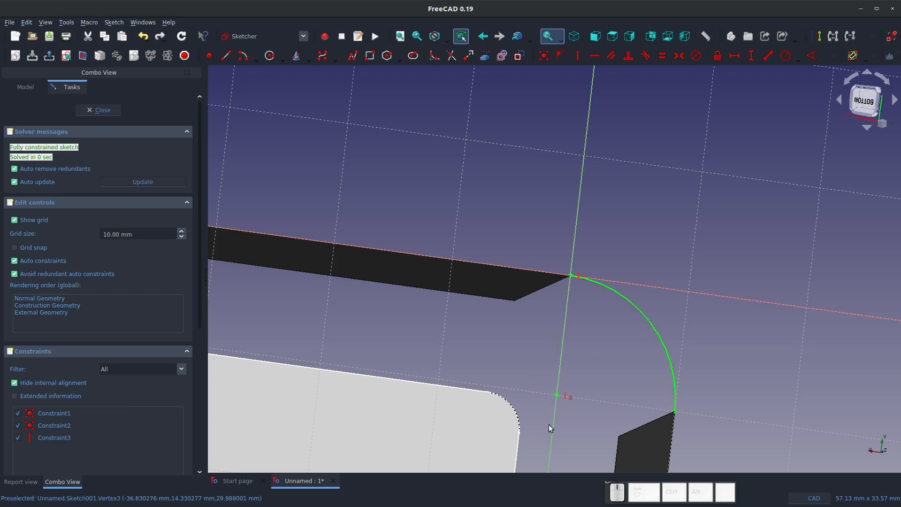
pyautogui.scroll(-2, 557, 341)
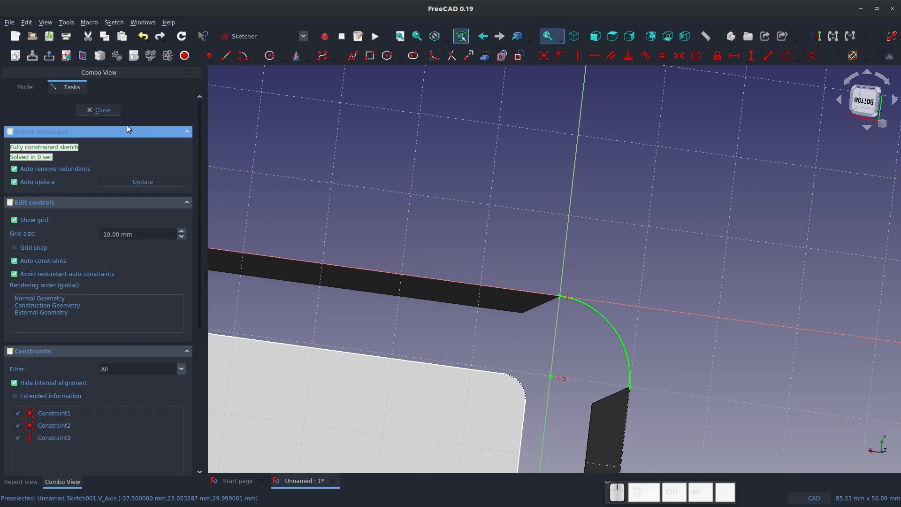
pyautogui.click(107, 111)
# Create another sketch attached NormalToEdge to the same vertical edge, at its lower corner vertex
pyautogui.scroll(-6, 526, 324)
pyautogui.moveTo(526, 324)
pyautogui.mouseDown(button='middle')
pyautogui.moveTo(502, 352)
pyautogui.moveTo(553, 348)
pyautogui.moveTo(543, 374)
pyautogui.mouseUp(button='middle')
pyautogui.scroll(6, 547, 394)
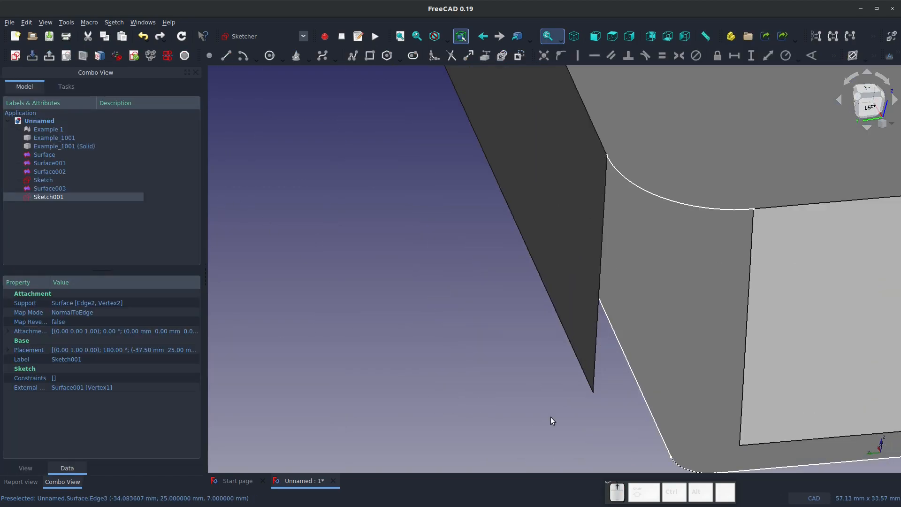
pyautogui.click(594, 392)
pyautogui.keyDown('ctrl'); pyautogui.click(594, 371); pyautogui.keyUp('ctrl')
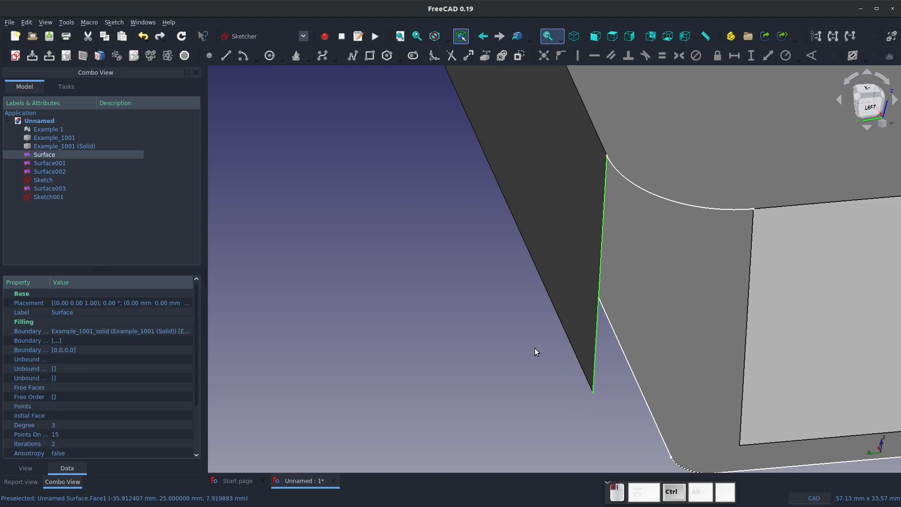
pyautogui.click(16, 55)
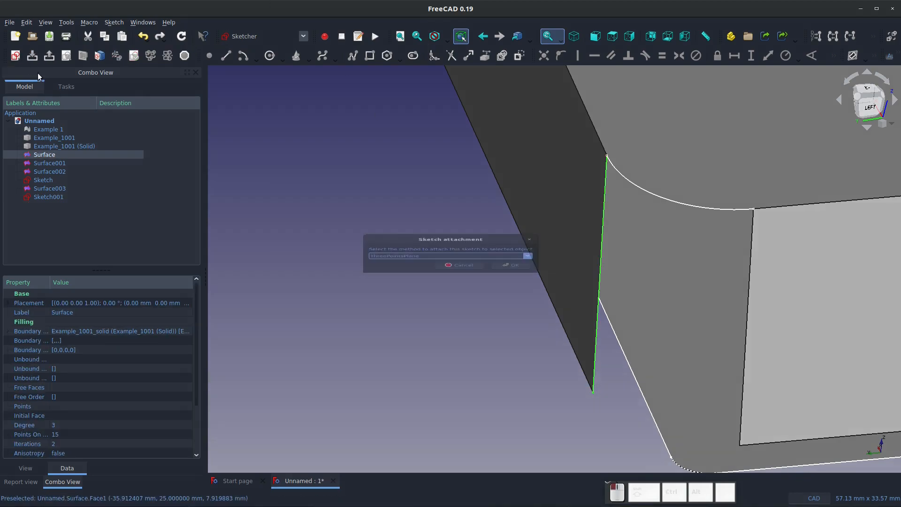
pyautogui.click(486, 258)
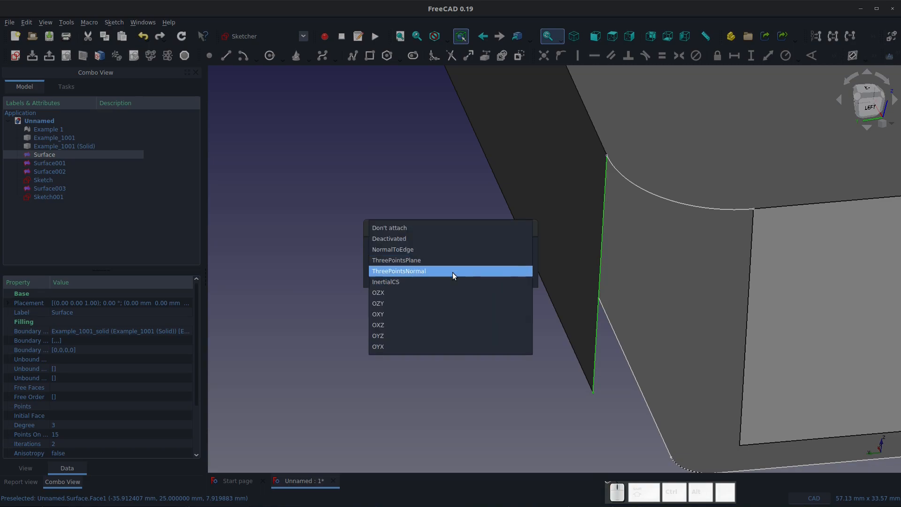
pyautogui.click(445, 251)
pyautogui.click(515, 277)
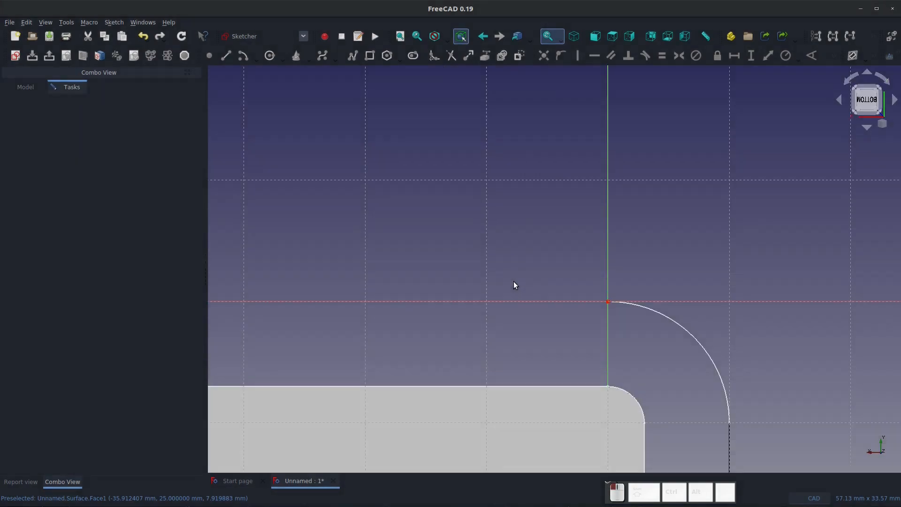
# Project the upper corner arc into the new sketch as external geometry
pyautogui.moveTo(533, 302)
pyautogui.mouseDown(button='middle')
pyautogui.moveTo(543, 372)
pyautogui.moveTo(473, 466)
pyautogui.mouseUp(button='middle')
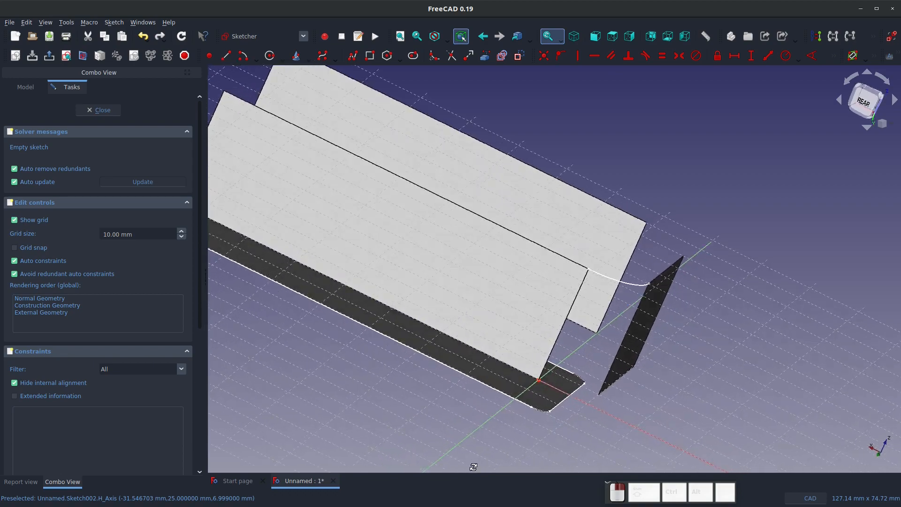
pyautogui.scroll(2, 534, 364)
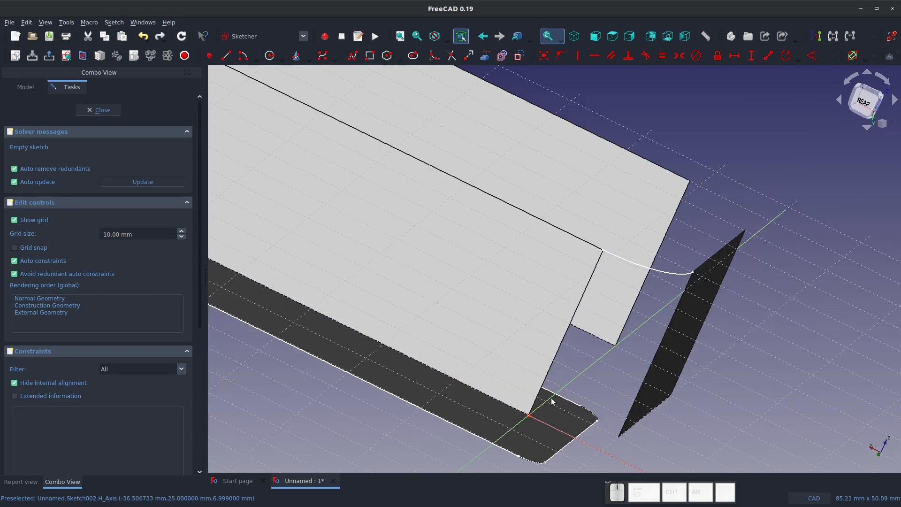
pyautogui.click(505, 57)
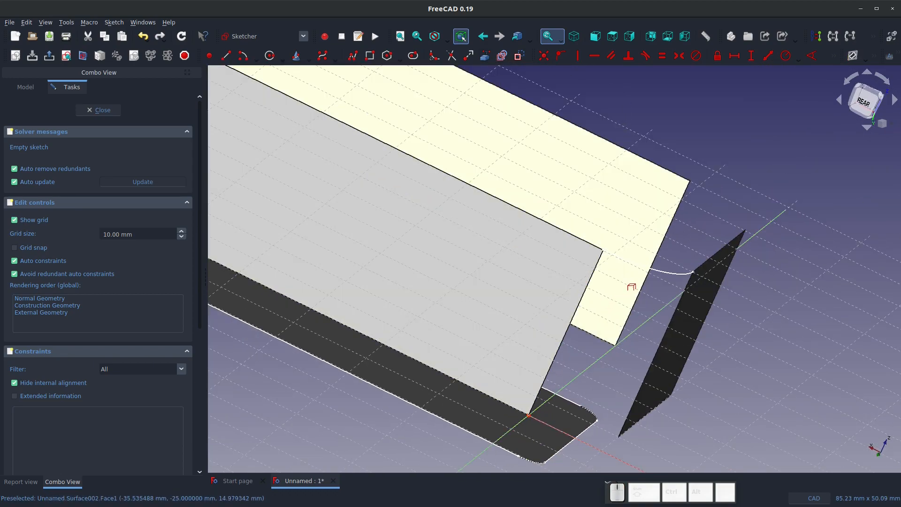
pyautogui.click(644, 270)
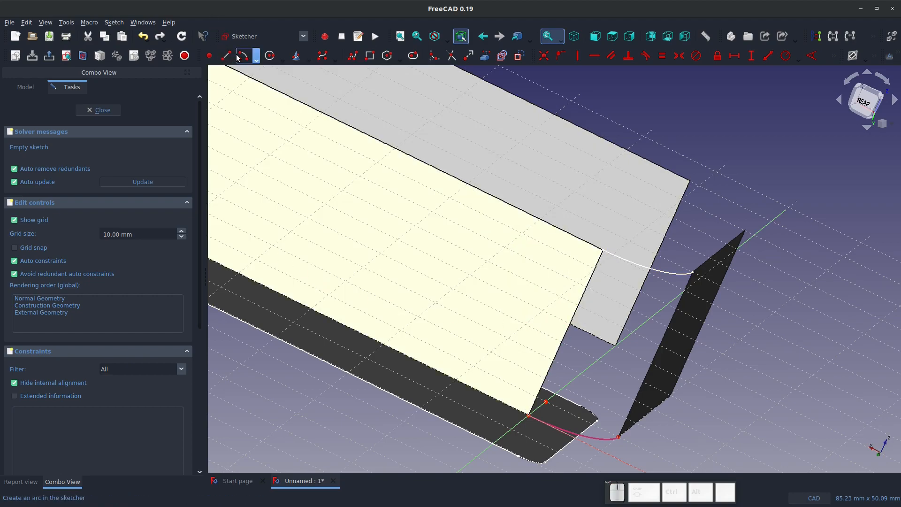
# Draw an arc by endpoints and rim point from the sketch origin to the projected arc's far end
pyautogui.click(256, 61)
pyautogui.click(277, 83)
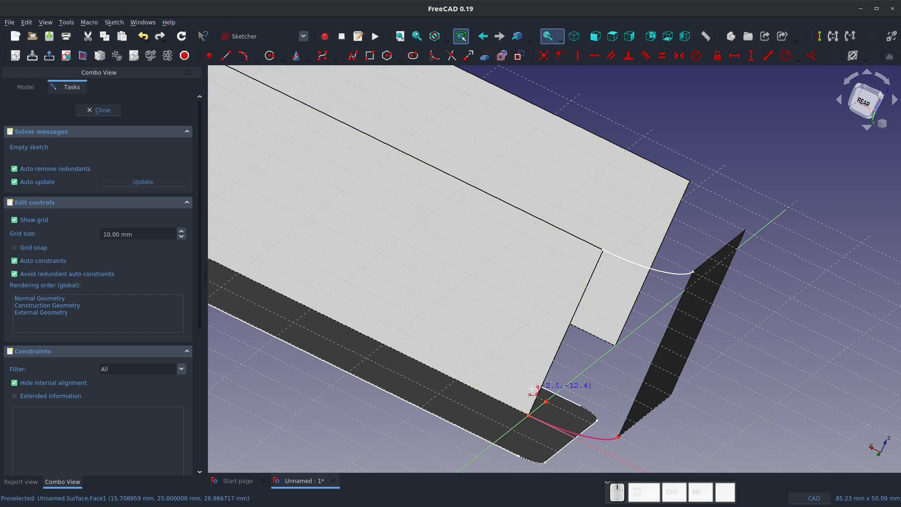
pyautogui.scroll(8, 529, 416)
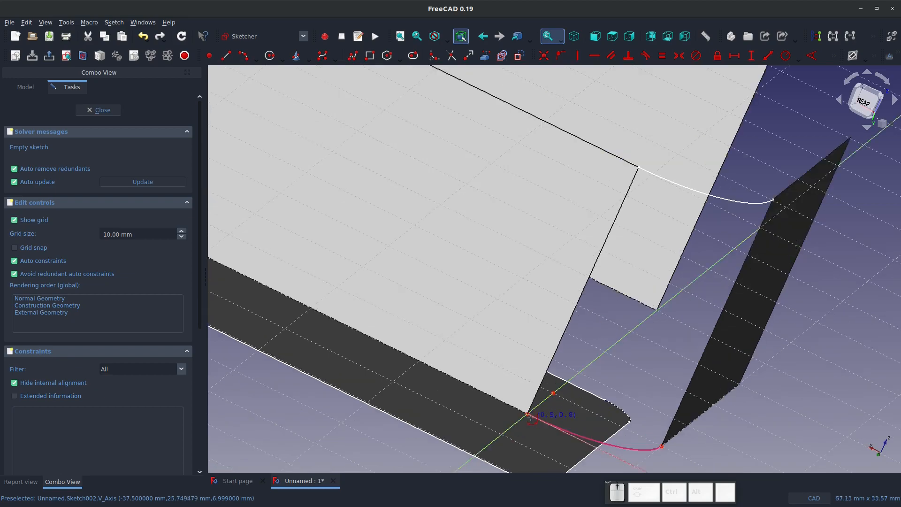
pyautogui.click(71, 60)
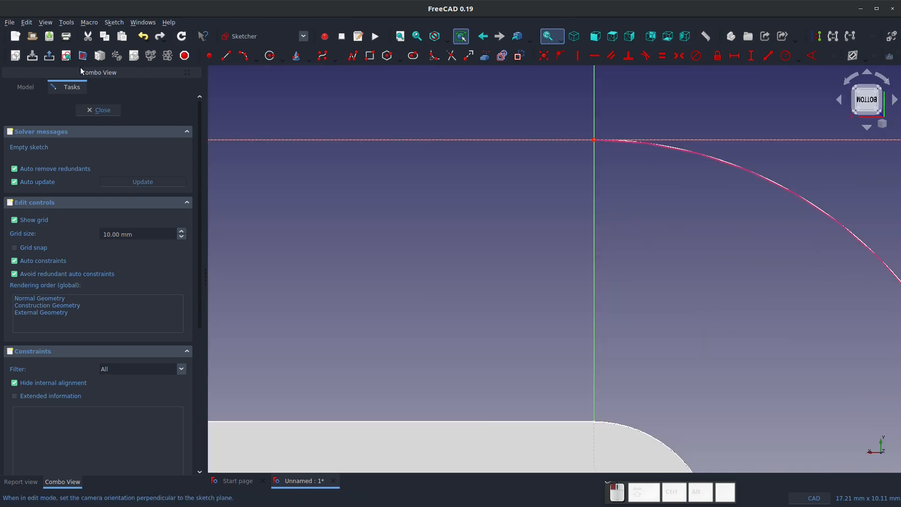
pyautogui.scroll(-4, 362, 251)
pyautogui.click(465, 191)
pyautogui.click(645, 372)
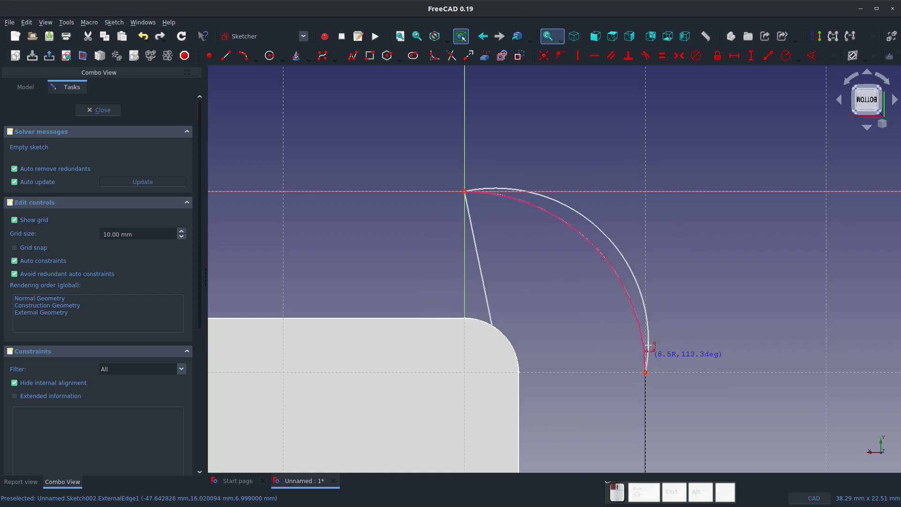
pyautogui.click(650, 335)
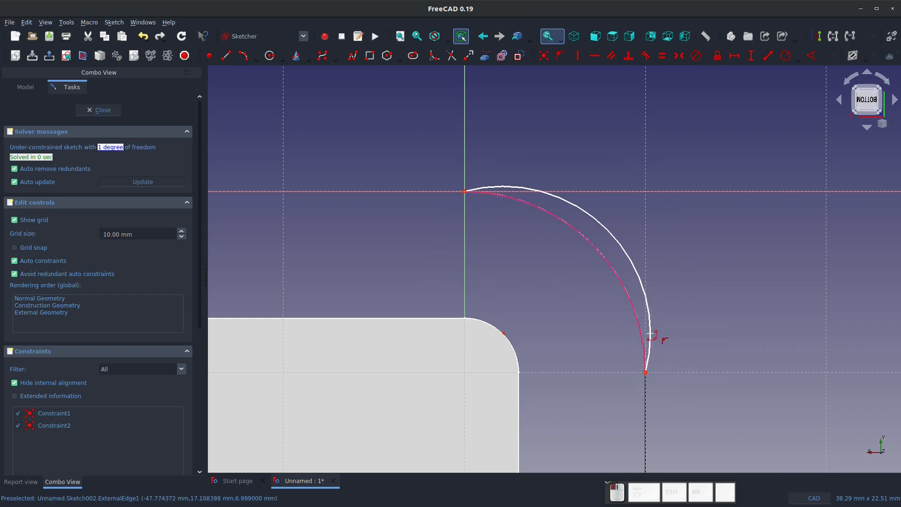
# Constrain the new arc equal to the projected corner arc and close the sketch
pyautogui.click(611, 258)
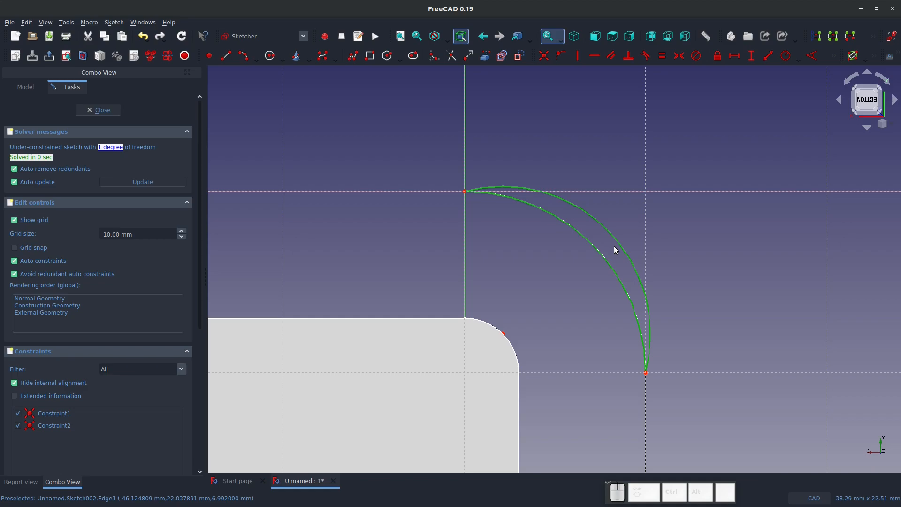
pyautogui.press('e')
pyautogui.moveTo(471, 315)
pyautogui.mouseDown(button='middle')
pyautogui.moveTo(471, 240)
pyautogui.moveTo(491, 338)
pyautogui.mouseUp(button='middle')
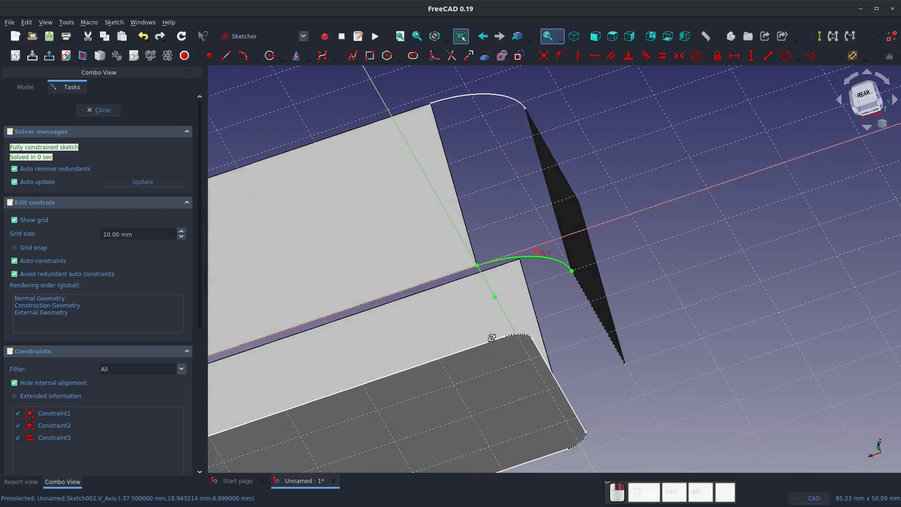
pyautogui.click(99, 110)
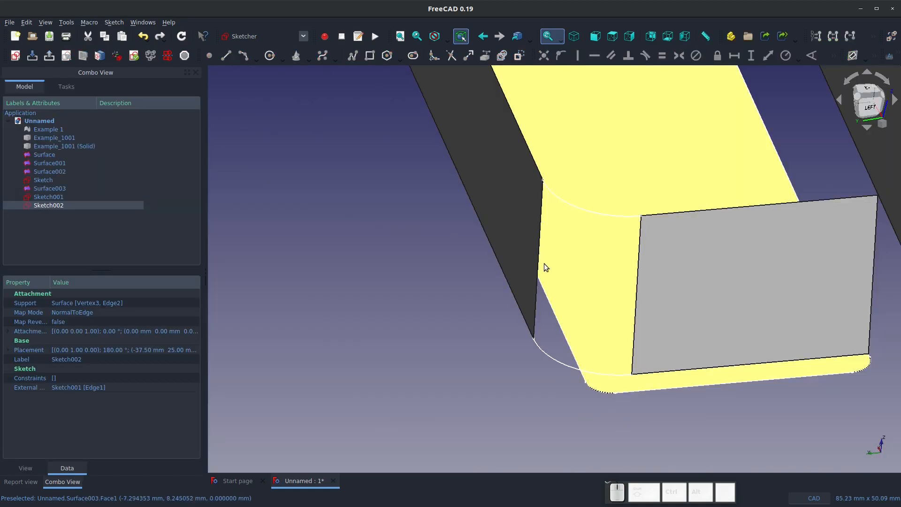
# Fill the first corner surface in the Surface workbench, bounded by the upper and lower arcs and the two side surfaces' vertical edges
pyautogui.scroll(-2, 496, 273)
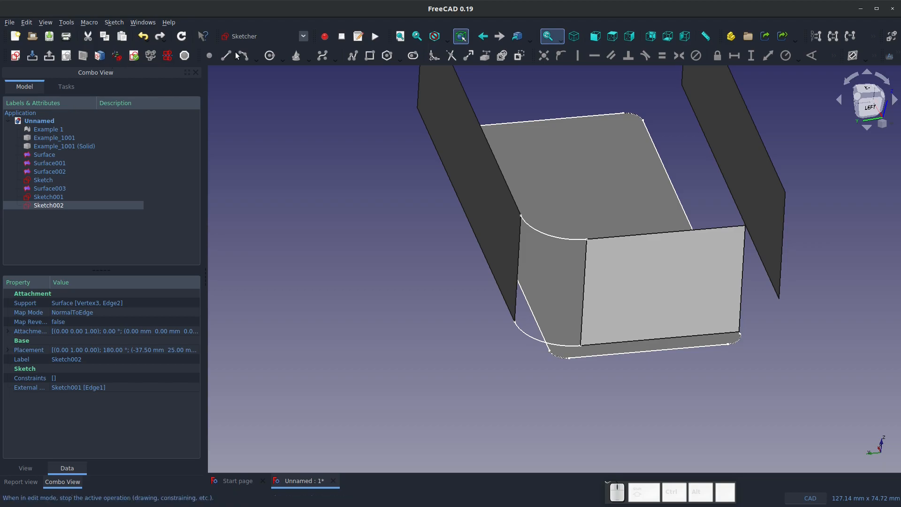
pyautogui.click(256, 37)
pyautogui.click(243, 320)
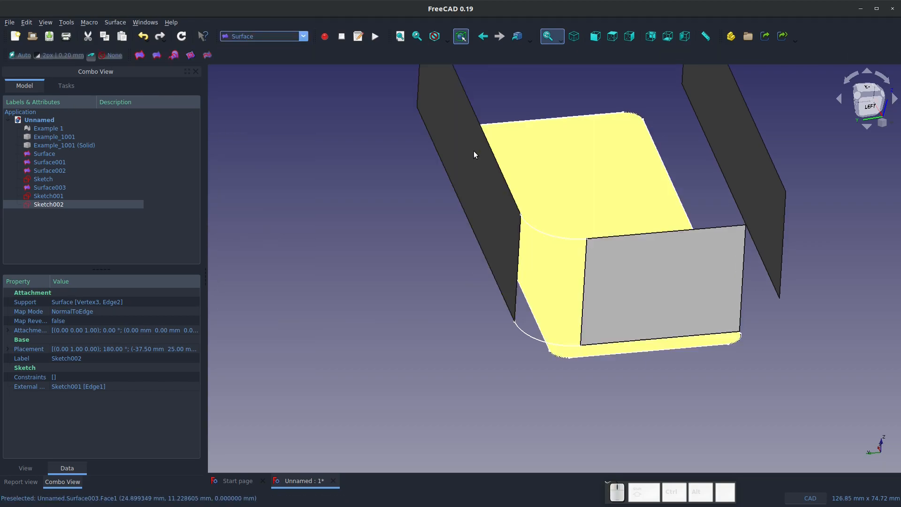
pyautogui.scroll(2, 601, 198)
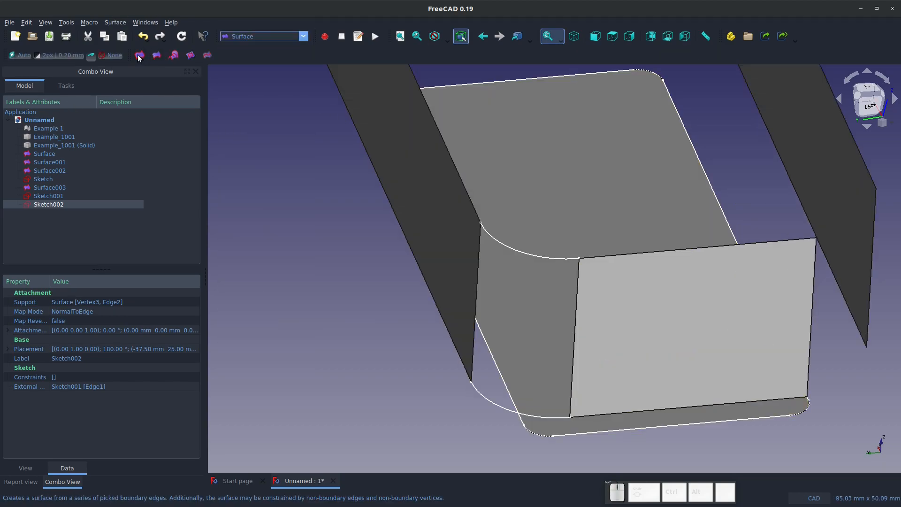
pyautogui.click(140, 55)
pyautogui.click(531, 258)
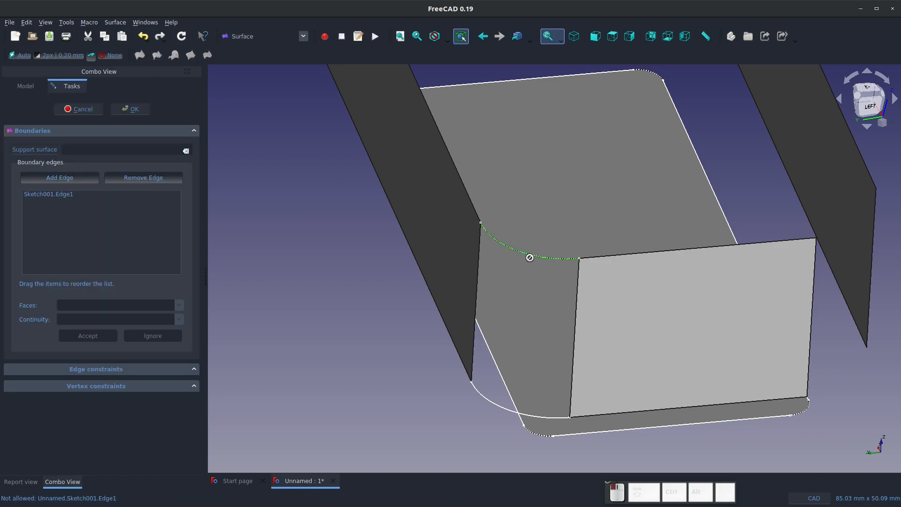
pyautogui.click(477, 283)
pyautogui.click(58, 181)
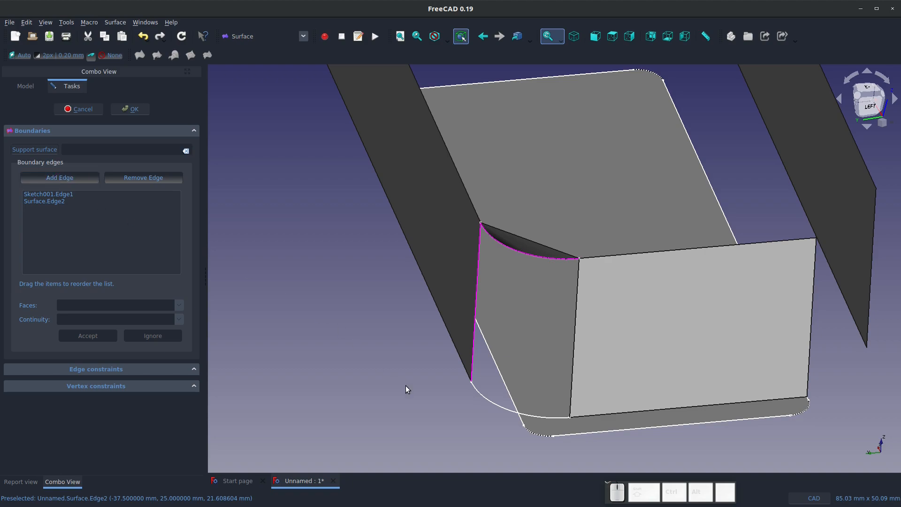
pyautogui.click(493, 401)
pyautogui.click(60, 177)
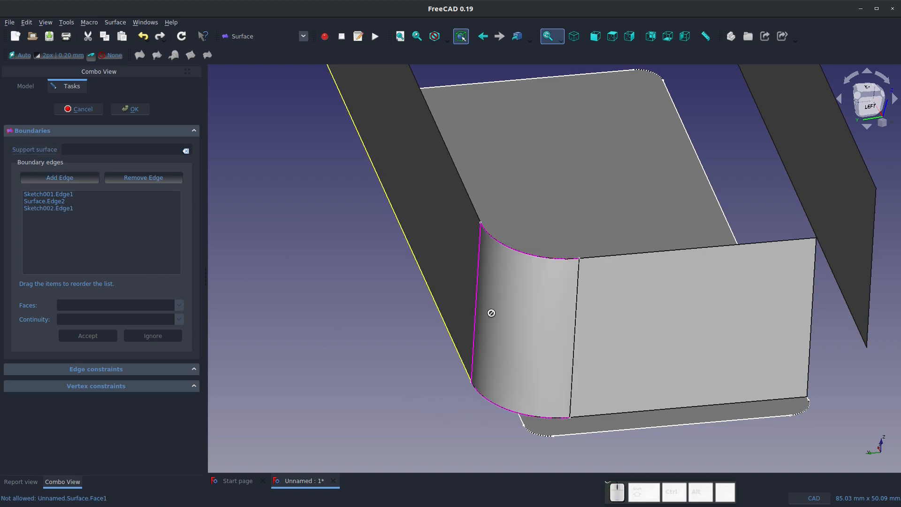
pyautogui.click(578, 308)
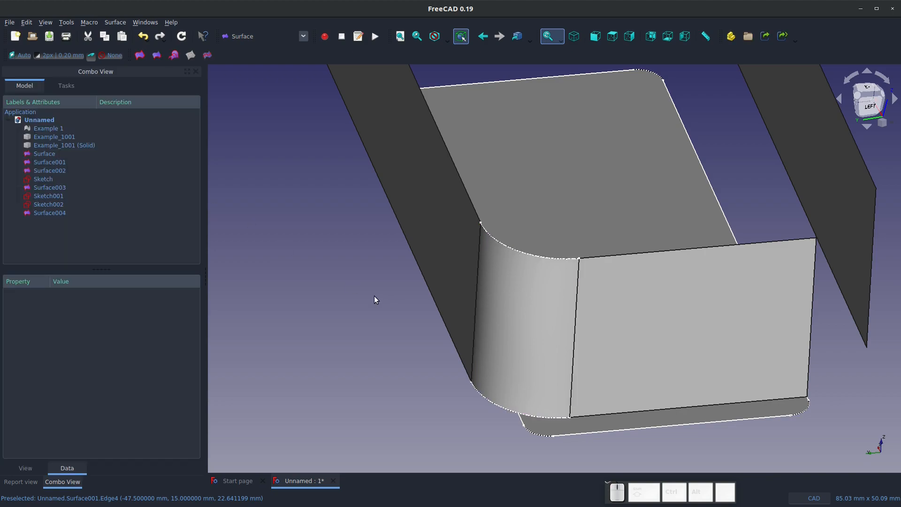
# Create a sketch at the end surface's other upper corner, attached to its vertical edge and top vertex
pyautogui.scroll(-4, 364, 295)
pyautogui.moveTo(474, 309); pyautogui.dragTo(394, 295, button='middle')
pyautogui.scroll(5, 620, 323)
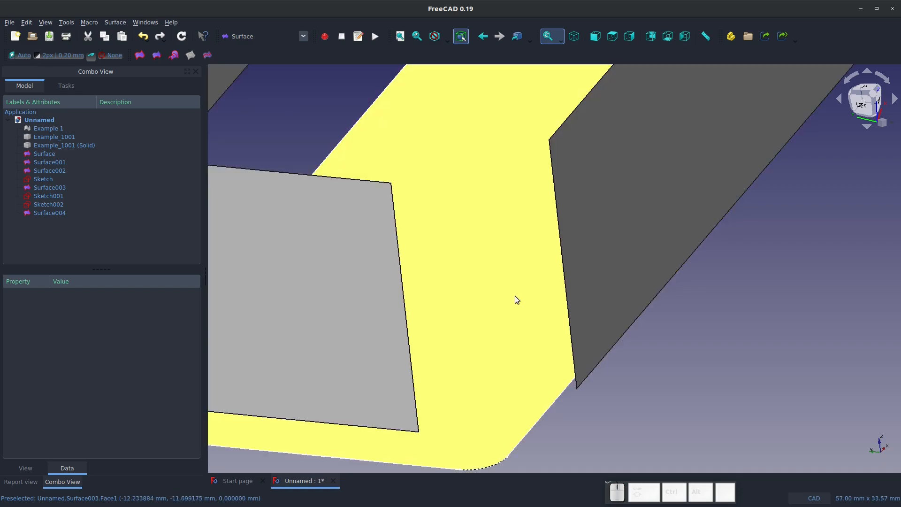
pyautogui.click(395, 199)
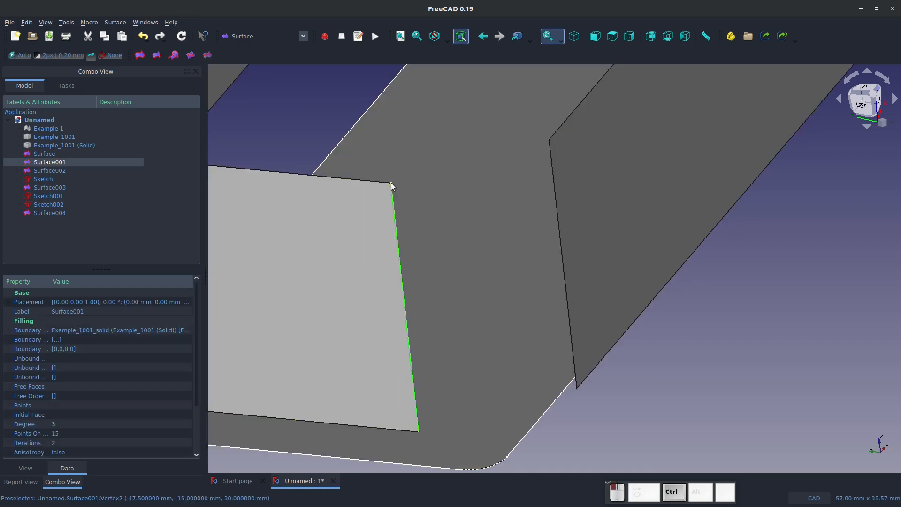
pyautogui.click(256, 36)
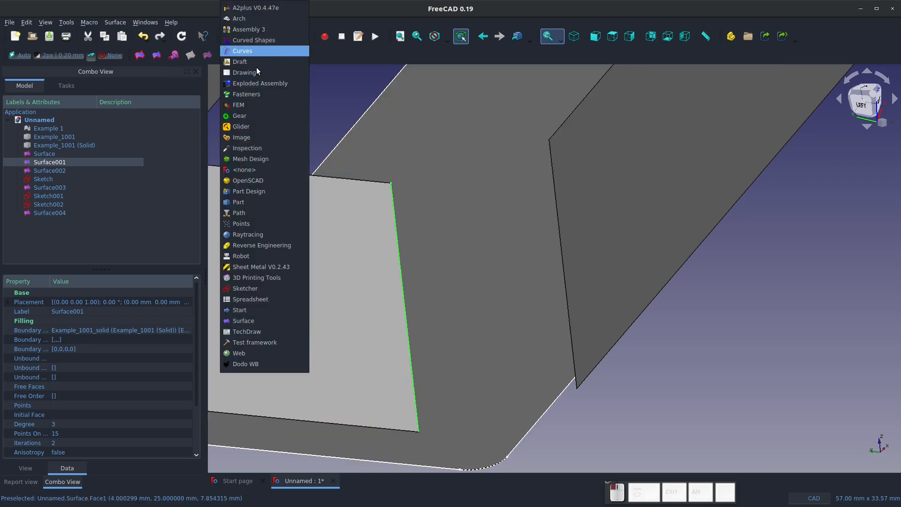
pyautogui.click(244, 291)
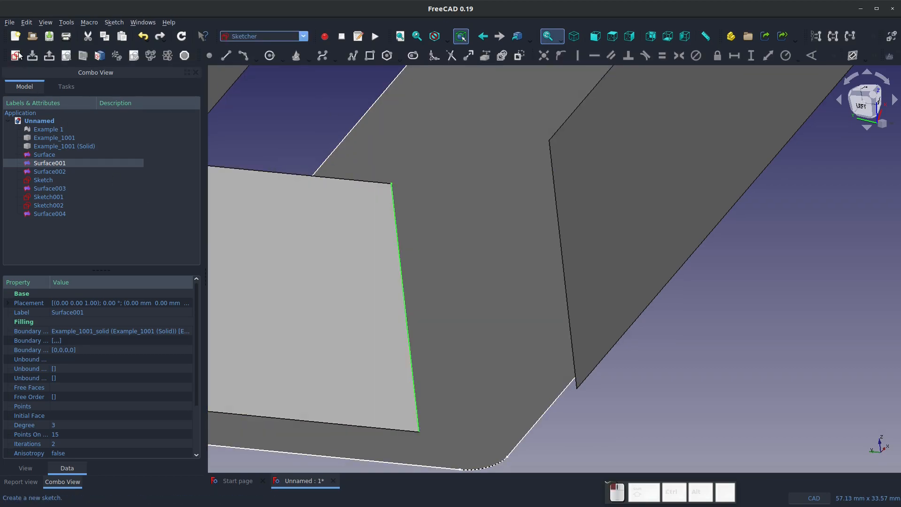
pyautogui.click(16, 56)
pyautogui.click(509, 274)
# Sketch a centre-point arc across the open corner gap, ending coincident with the sketch origin
pyautogui.click(244, 56)
pyautogui.click(576, 234)
pyautogui.click(566, 262)
pyautogui.click(604, 217)
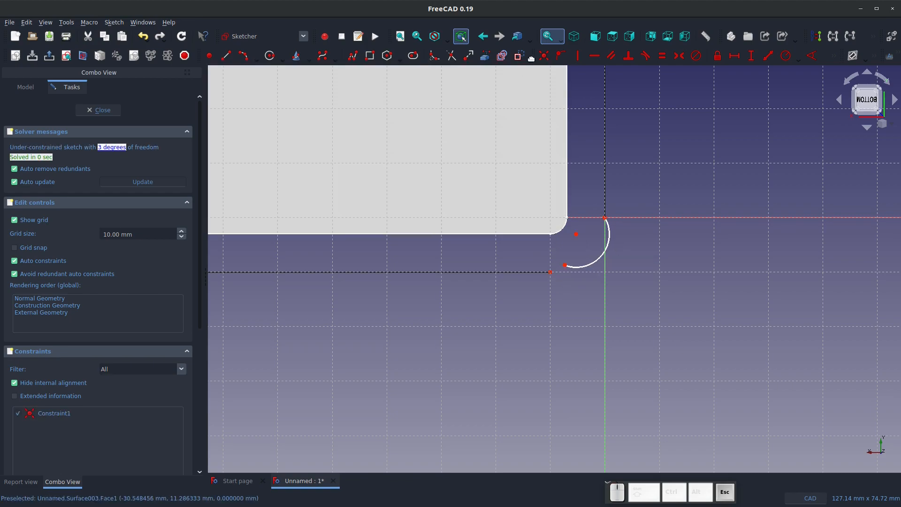
pyautogui.press('Escape')
# Create another sketch attached to the same vertical edge at its lower corner vertex
pyautogui.click(422, 212)
pyautogui.keyDown('ctrl'); pyautogui.click(436, 258); pyautogui.keyUp('ctrl')
pyautogui.click(16, 55)
pyautogui.click(438, 254)
pyautogui.click(399, 250)
pyautogui.click(509, 274)
# Project the reference geometry at this corner into the lower sketch as external geometry
pyautogui.scroll(6, 492, 197)
pyautogui.click(485, 56)
pyautogui.click(509, 211)
pyautogui.click(244, 55)
pyautogui.press('Escape')
# Draw a centre-point corner arc in the lower sketch and apply a horizontal constraint to its centre point
pyautogui.click(244, 55)
pyautogui.click(505, 211)
pyautogui.click(396, 340)
pyautogui.click(478, 287)
pyautogui.press('Escape')
pyautogui.click(505, 211)
pyautogui.click(594, 55)
pyautogui.press('Escape')
# Fill the second corner surface, bounded by the end surface's vertical edge, upper arc, side surface's vertical edge and lower arc
pyautogui.moveTo(393, 272)
pyautogui.mouseDown(button='middle')
pyautogui.moveTo(499, 325)
pyautogui.moveTo(311, 353)
pyautogui.moveTo(486, 274)
pyautogui.moveTo(638, 287)
pyautogui.moveTo(627, 312)
pyautogui.mouseUp(button='middle')
pyautogui.scroll(2, 311, 353)
pyautogui.scroll(4, 443, 187)
pyautogui.click(265, 36)
pyautogui.click(249, 320)
pyautogui.click(140, 55)
pyautogui.click(66, 177)
pyautogui.click(453, 364)
pyautogui.click(488, 320)
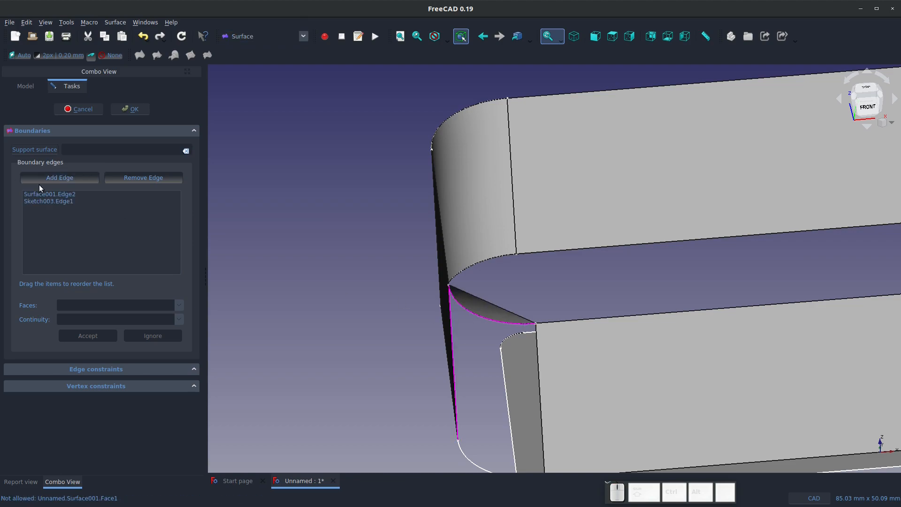
pyautogui.click(540, 403)
pyautogui.click(463, 453)
pyautogui.click(130, 109)
# Examine the two filled corner surfaces and how they join the side surfaces
pyautogui.scroll(-4, 370, 230)
pyautogui.moveTo(629, 282); pyautogui.dragTo(554, 290, button='middle')
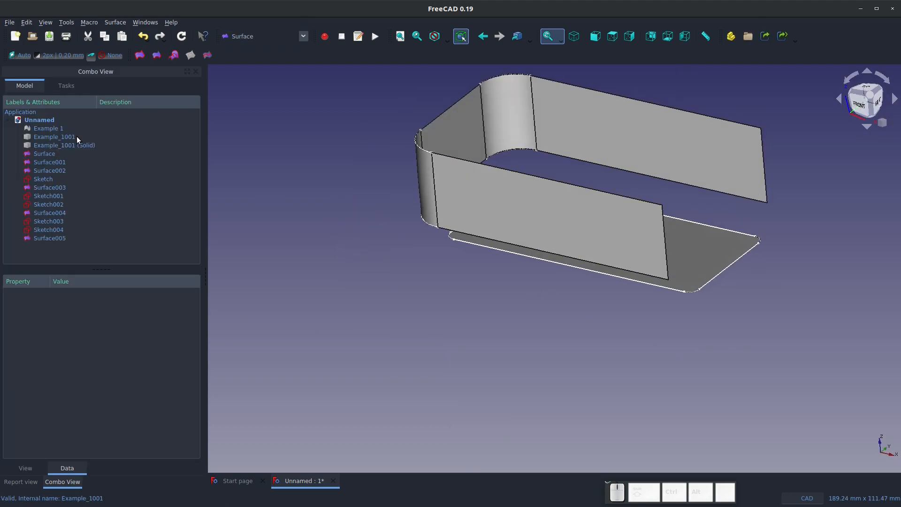
pyautogui.scroll(3, 445, 143)
pyautogui.click(527, 100)
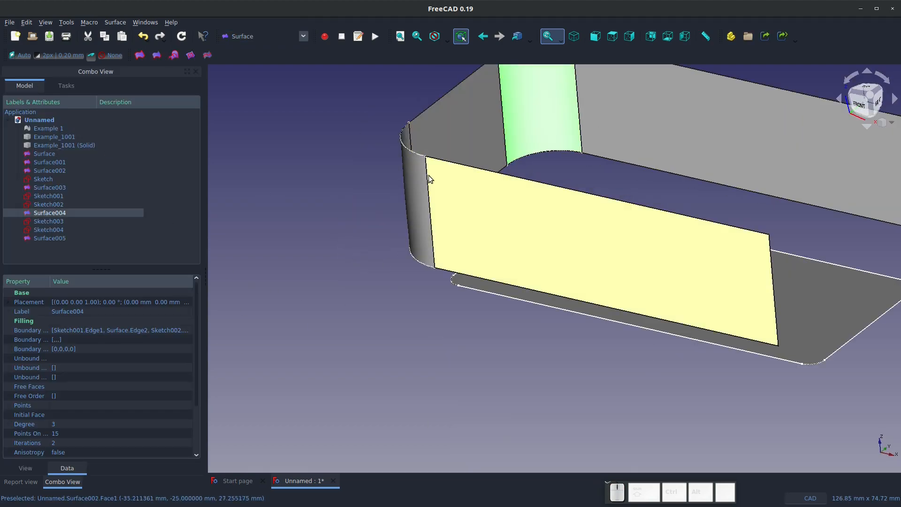
pyautogui.click(415, 182)
pyautogui.scroll(-5, 364, 213)
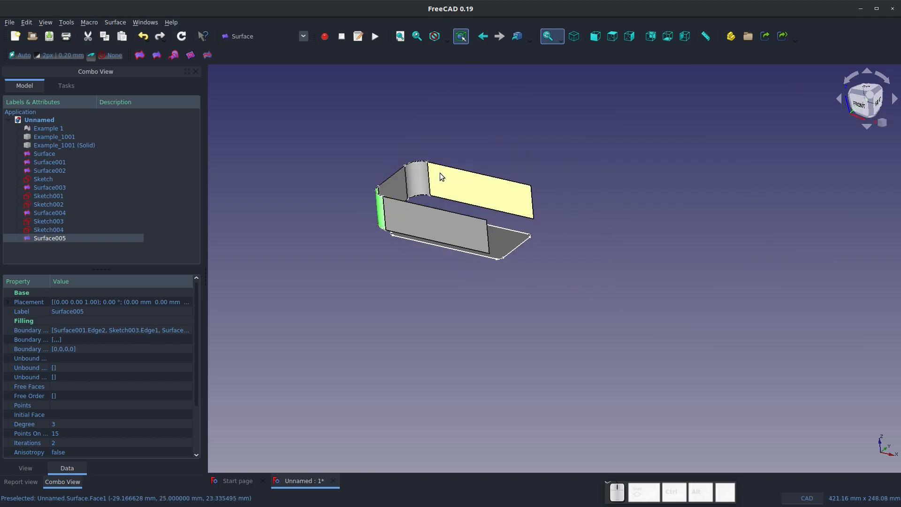
pyautogui.scroll(3, 440, 173)
pyautogui.moveTo(455, 208); pyautogui.dragTo(684, 161, button='middle')
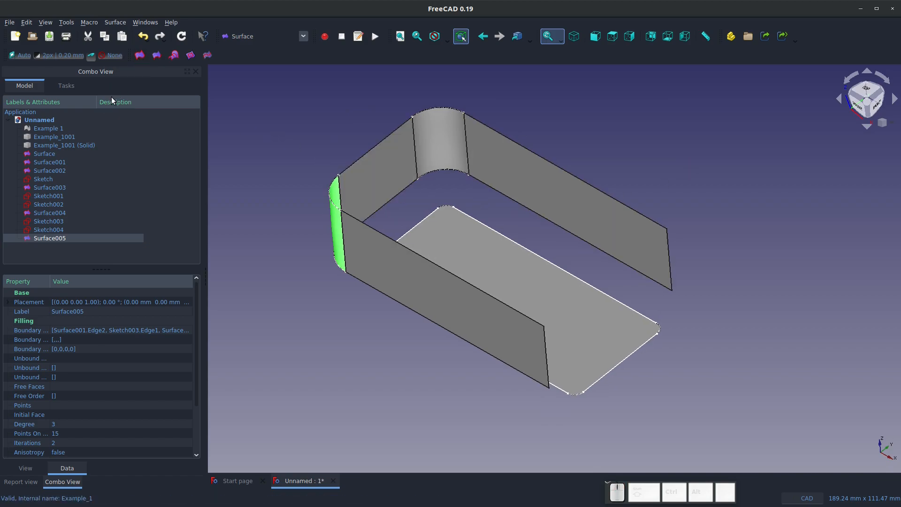
# Show the original Example_1001 (Solid) body again and clear the selection
pyautogui.click(54, 147)
pyautogui.press('space')
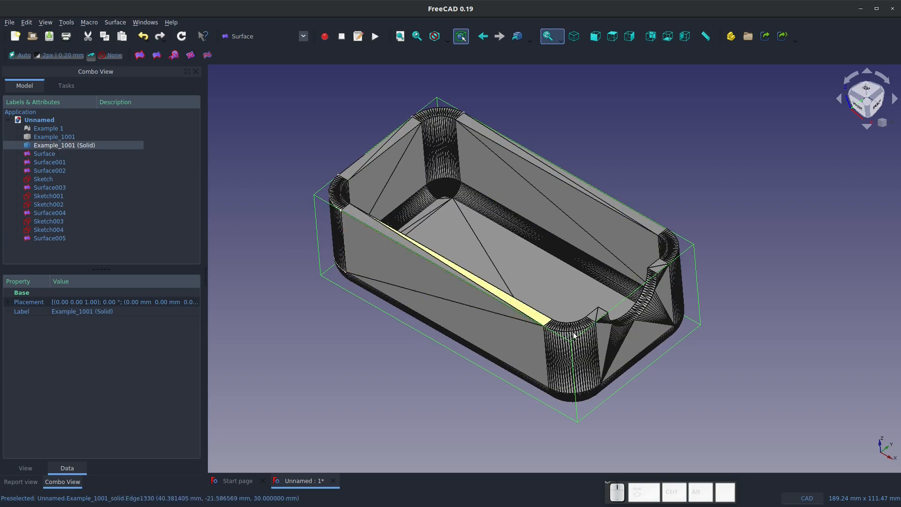
pyautogui.click(698, 395)
# Create a sketch on the flat triangular face beside the curved cutout in the solid's end wall
pyautogui.scroll(5, 649, 337)
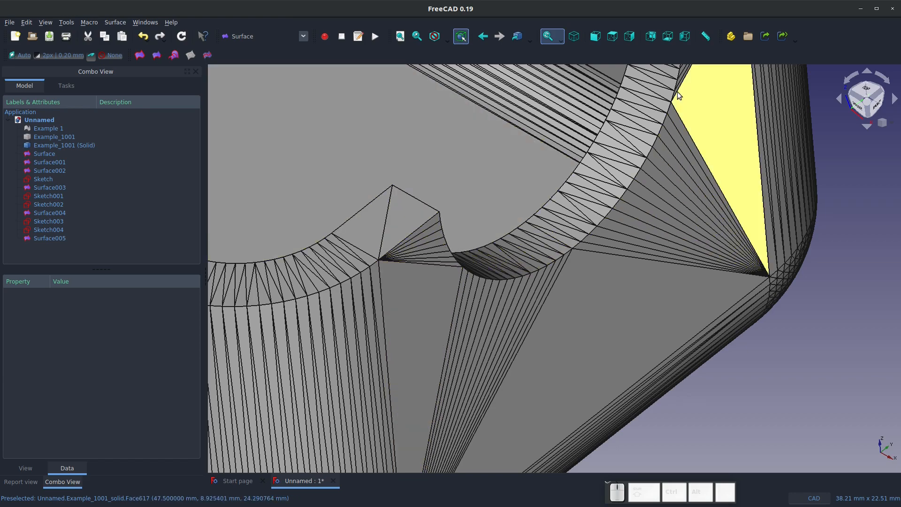
pyautogui.scroll(-8, 562, 201)
pyautogui.scroll(2, 559, 180)
pyautogui.scroll(4, 559, 180)
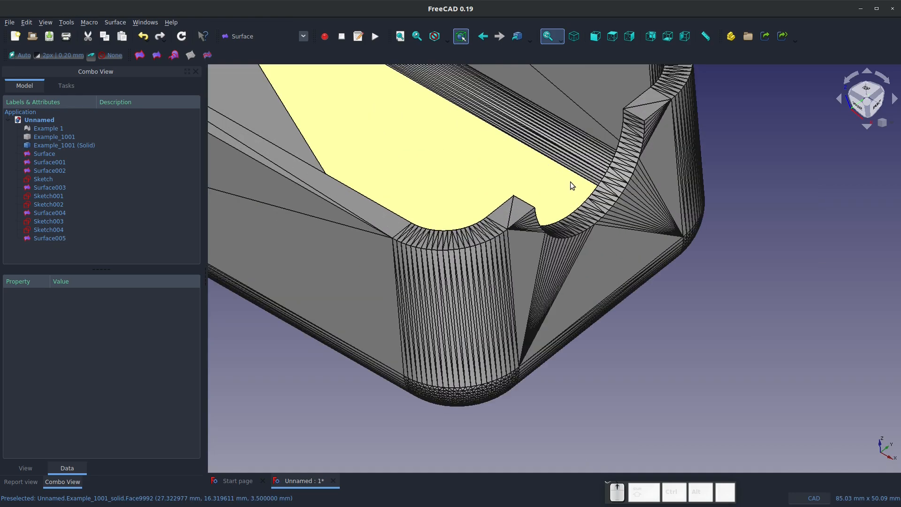
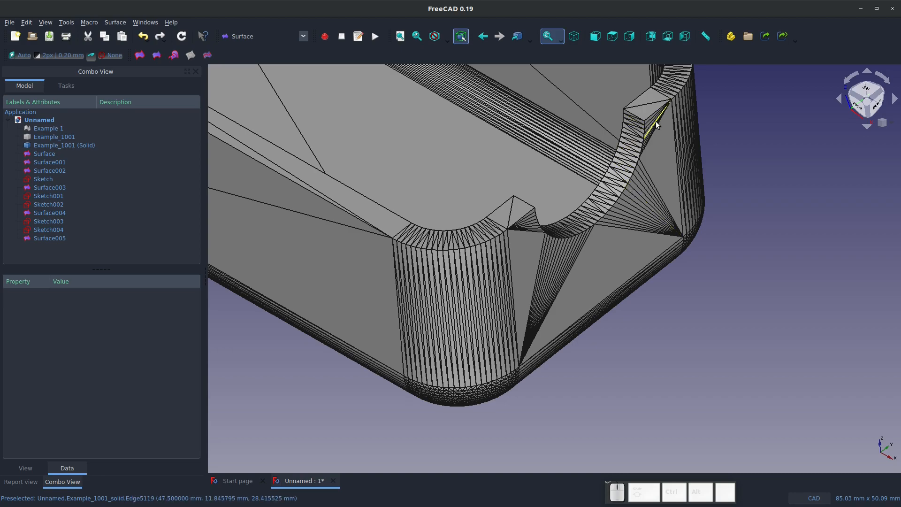
pyautogui.scroll(-3, 655, 119)
pyautogui.scroll(5, 655, 120)
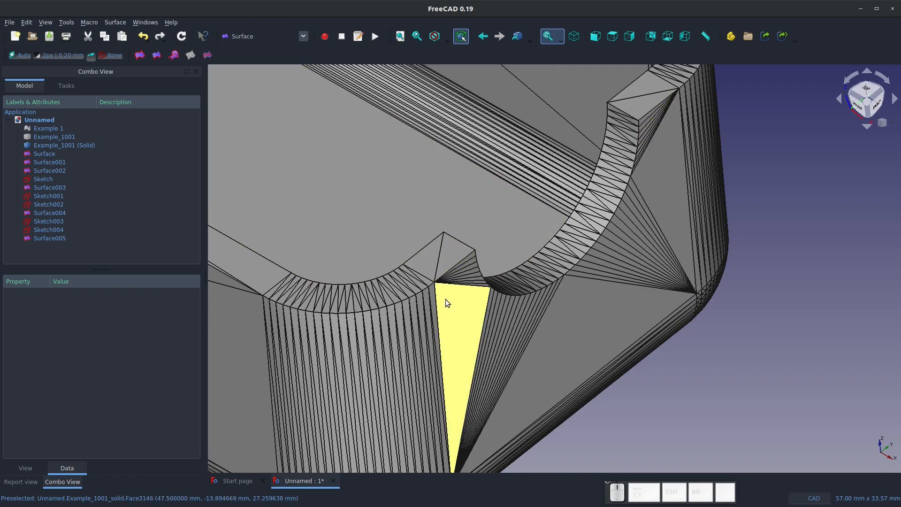
pyautogui.click(452, 304)
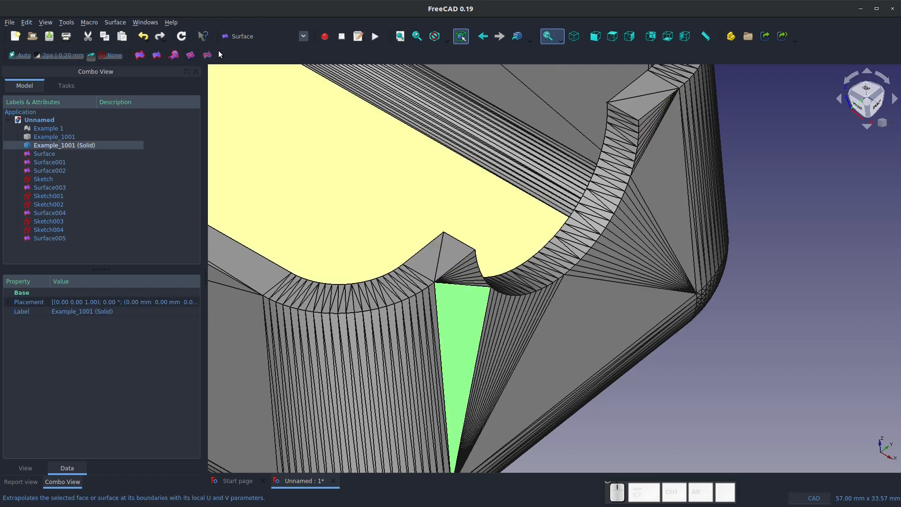
pyautogui.click(257, 37)
pyautogui.click(275, 288)
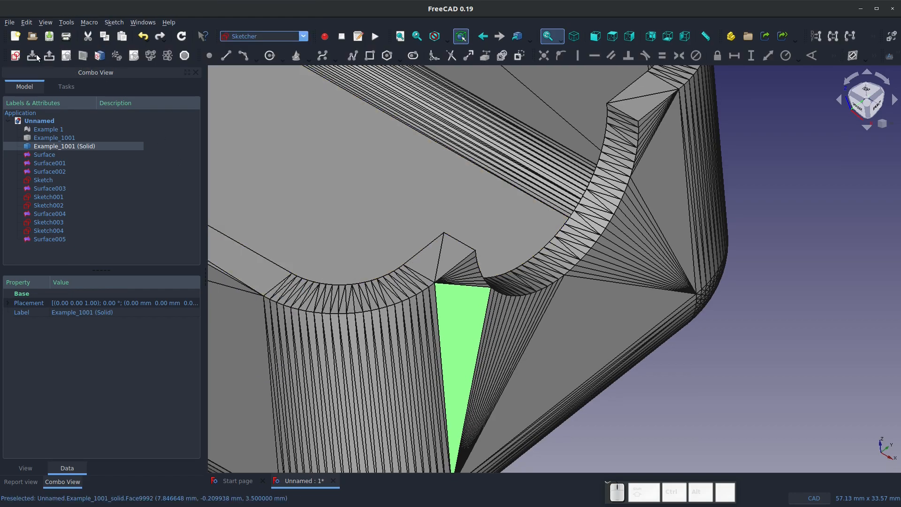
pyautogui.click(15, 56)
pyautogui.click(507, 274)
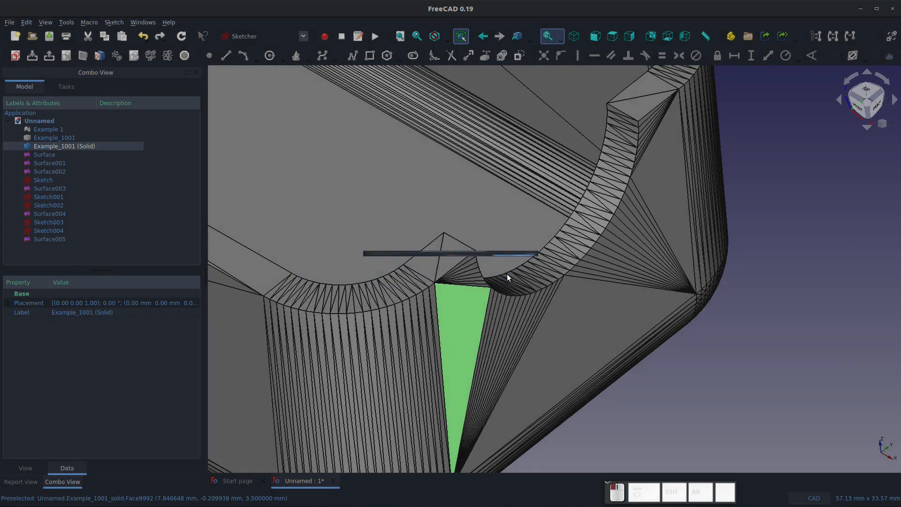
# Link the two upper corner points of the end wall's flat face into the sketch as external geometry
pyautogui.scroll(-6, 498, 285)
pyautogui.scroll(10, 398, 180)
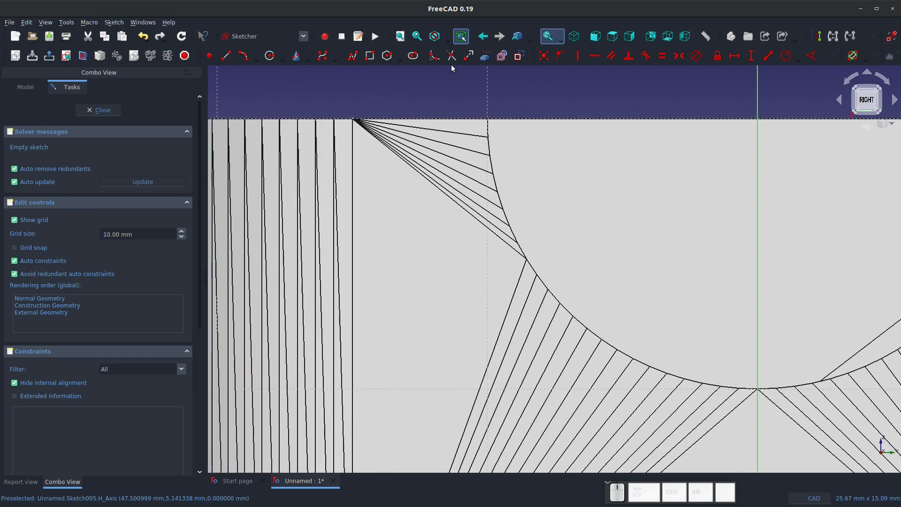
pyautogui.click(483, 55)
pyautogui.scroll(8, 355, 114)
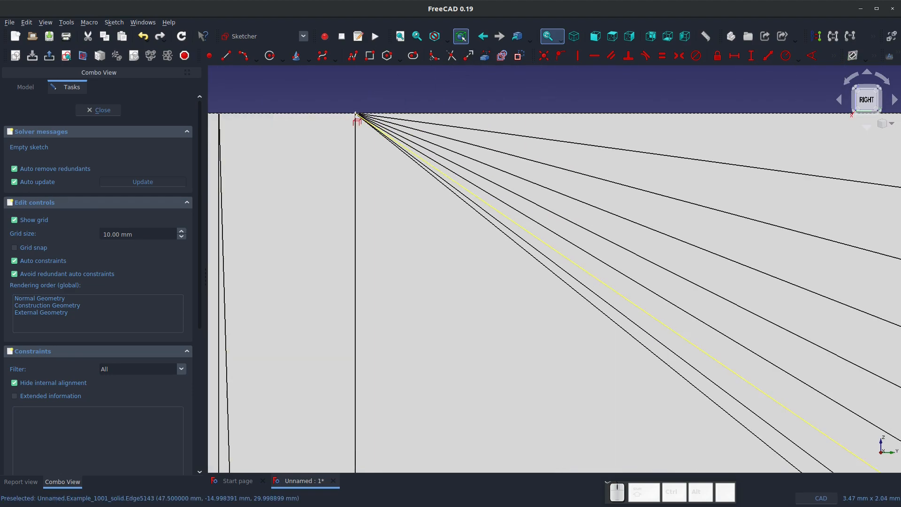
pyautogui.click(355, 114)
pyautogui.scroll(-3, 352, 122)
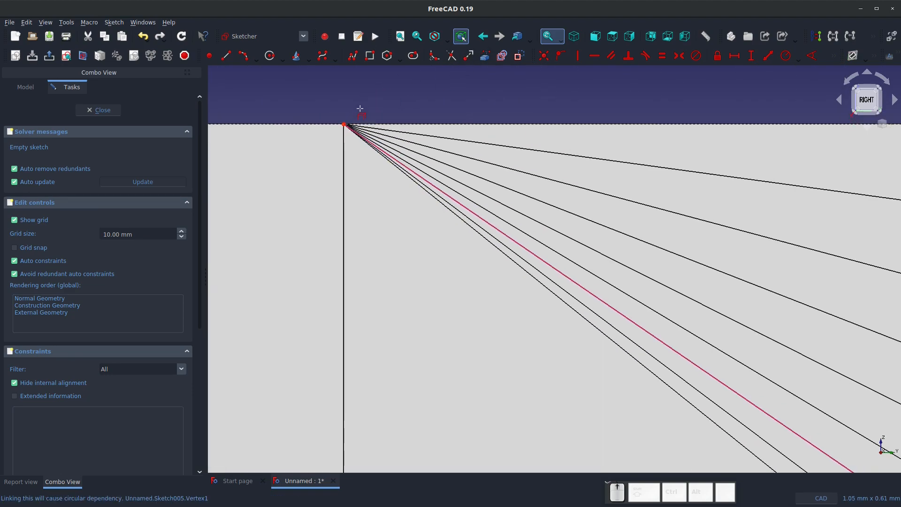
pyautogui.scroll(4, 325, 162)
pyautogui.scroll(-6, 286, 171)
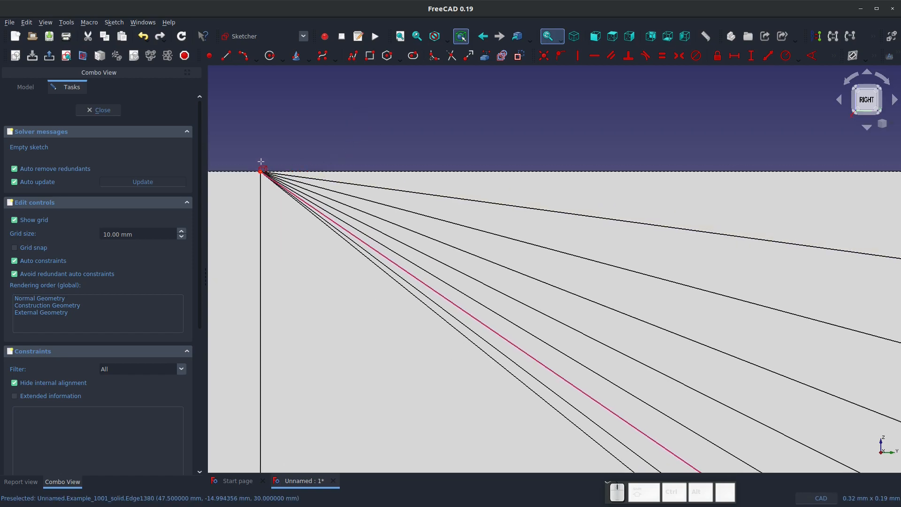
pyautogui.scroll(-4, 262, 168)
pyautogui.scroll(2, 390, 163)
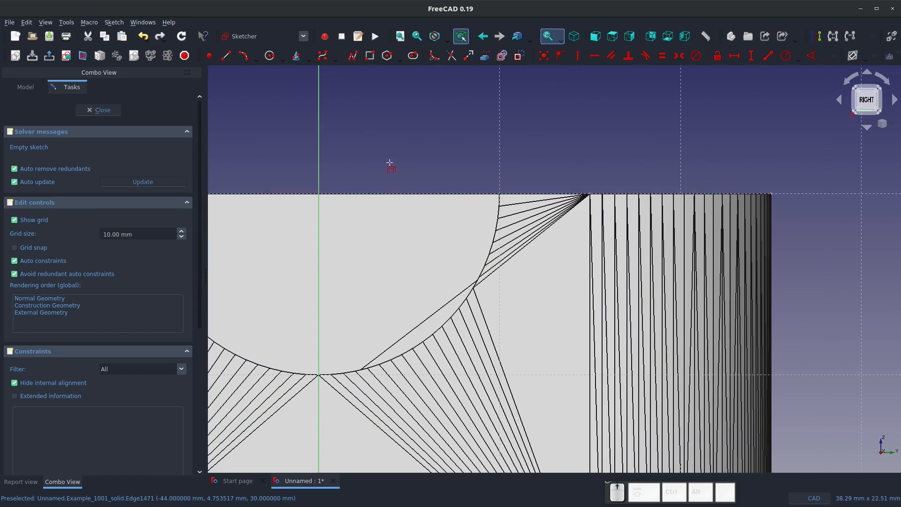
pyautogui.scroll(8, 600, 188)
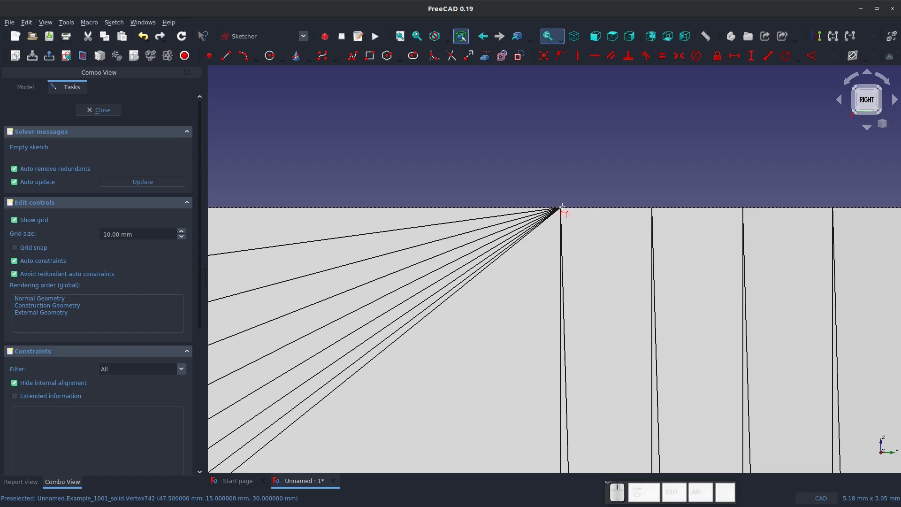
# Link the two lower corner points of the end wall's flat face as external geometry
pyautogui.scroll(-9, 583, 176)
pyautogui.scroll(5, 573, 327)
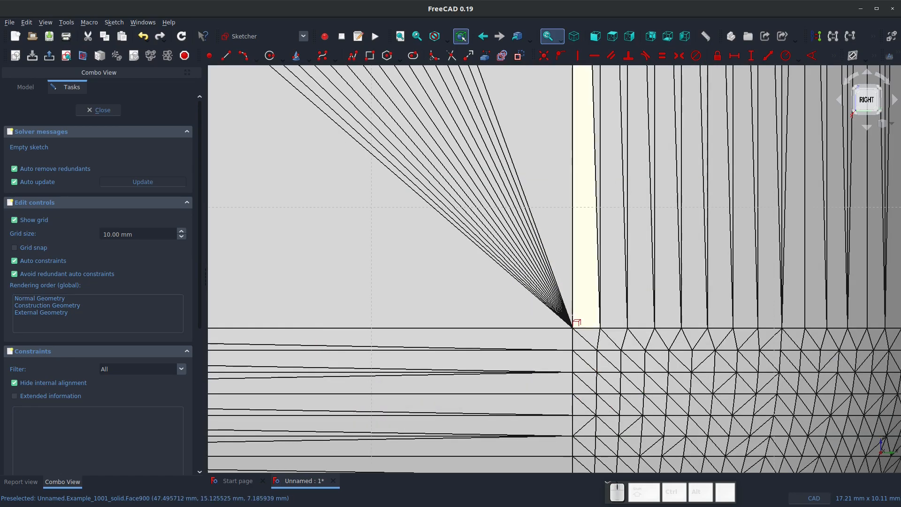
pyautogui.scroll(-6, 573, 327)
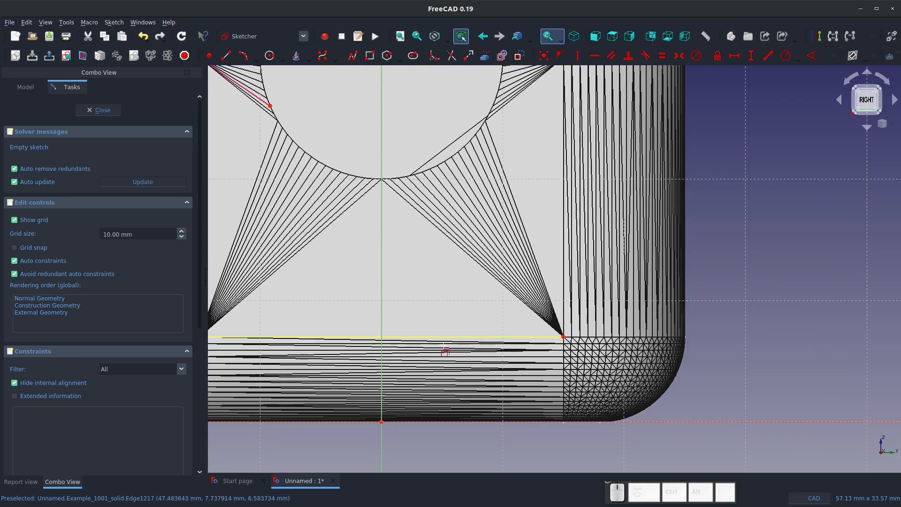
pyautogui.scroll(13, 462, 345)
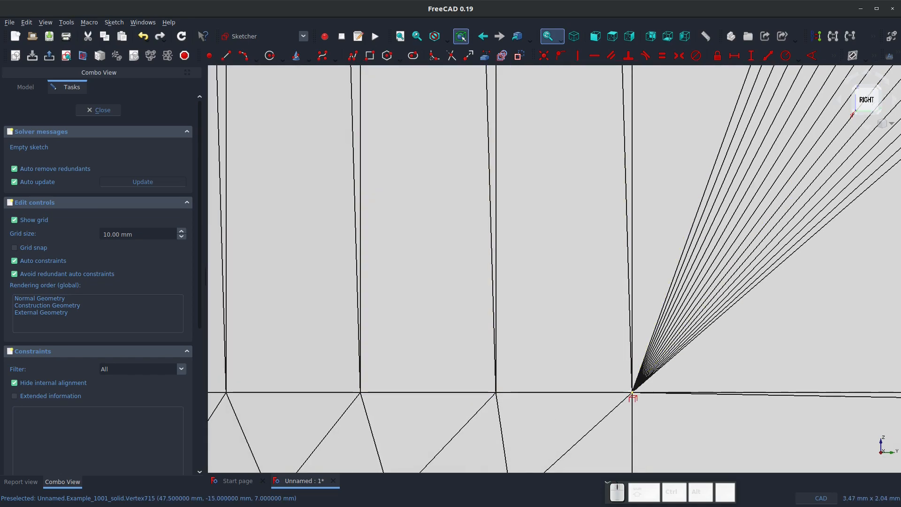
pyautogui.scroll(-13, 478, 381)
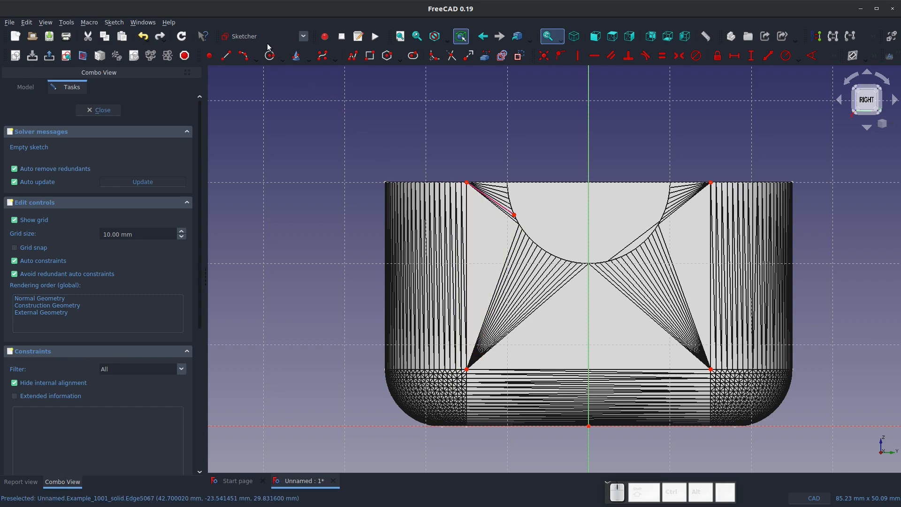
# Sketch a rectangle about 30 x 23 mm between the diagonally opposite linked corners of the end wall and finish the sketch
pyautogui.click(467, 182)
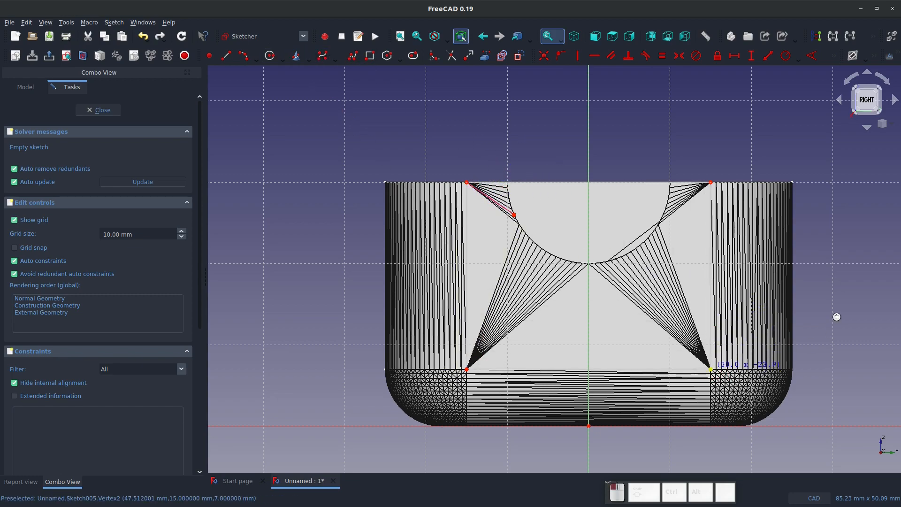
pyautogui.click(711, 369)
pyautogui.press('Escape')
pyautogui.press('Escape')
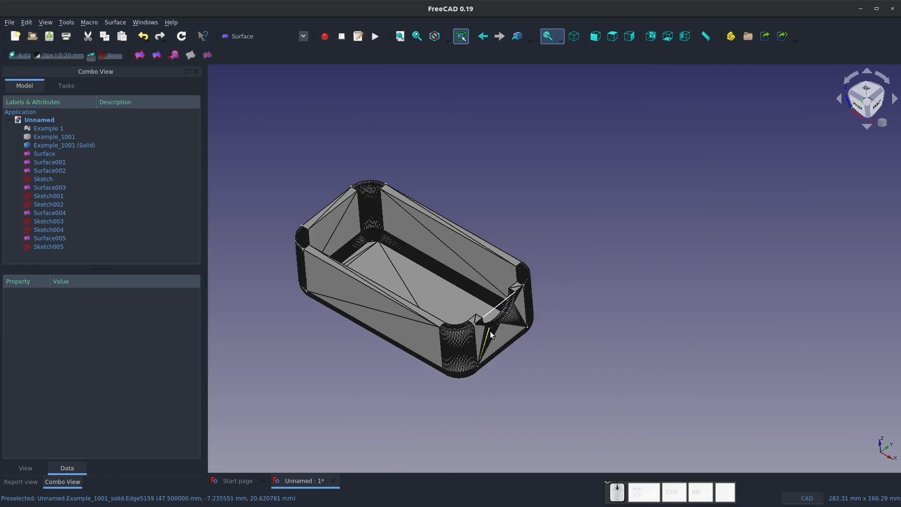
# Hide the original Example_1001 (Solid) body so only the surfaces and sketches show
pyautogui.scroll(10, 381, 188)
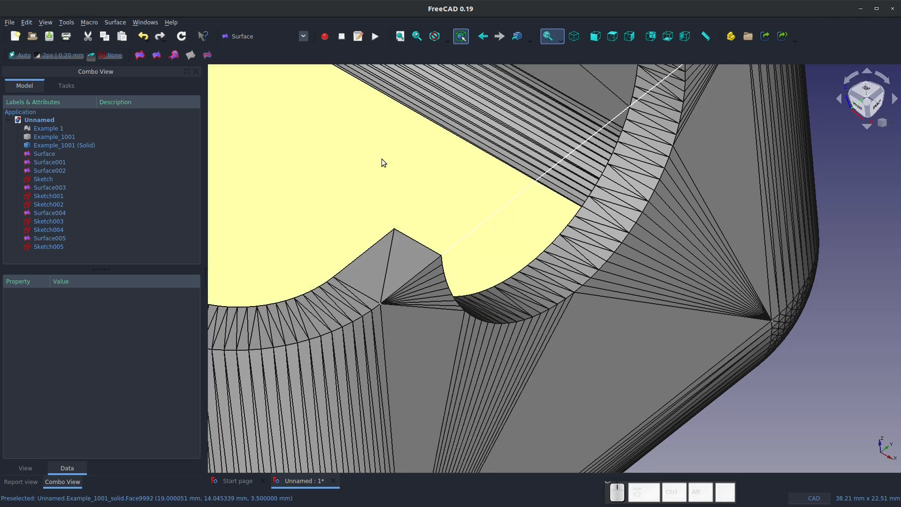
pyautogui.scroll(-10, 445, 266)
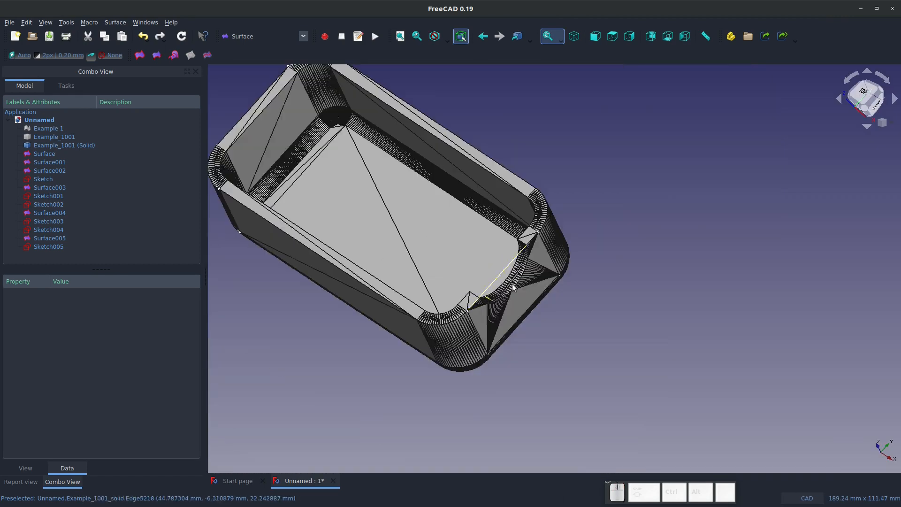
pyautogui.click(437, 234)
pyautogui.press('space')
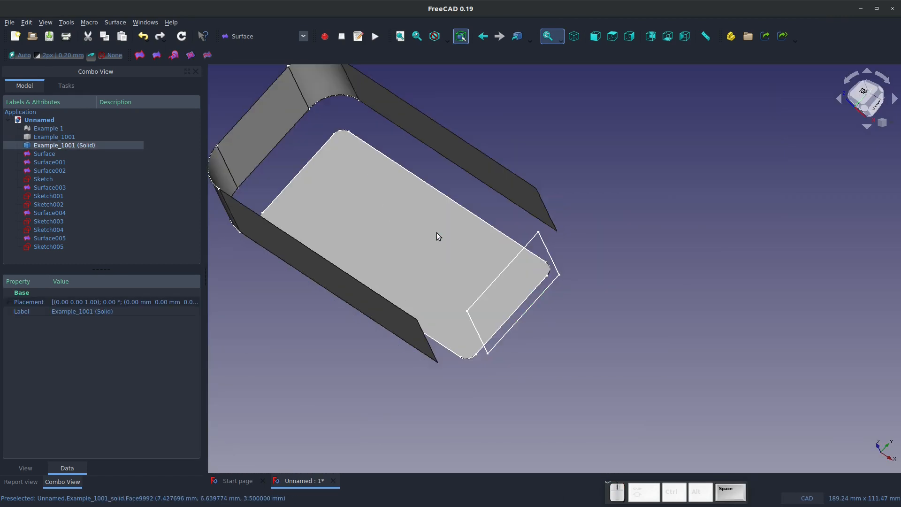
# Fill the end wall surface, bounded by the four edges of the rectangle in Sketch005
pyautogui.scroll(2, 429, 269)
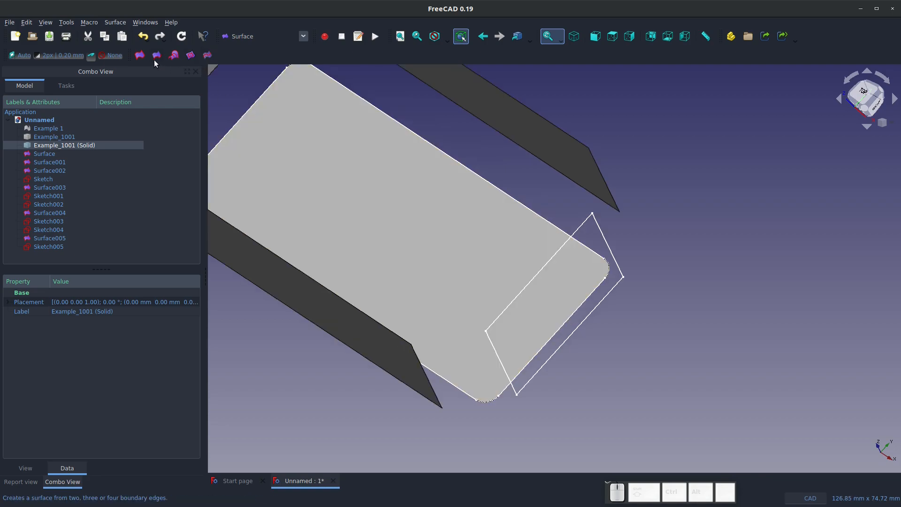
pyautogui.click(140, 55)
pyautogui.click(59, 177)
pyautogui.click(567, 240)
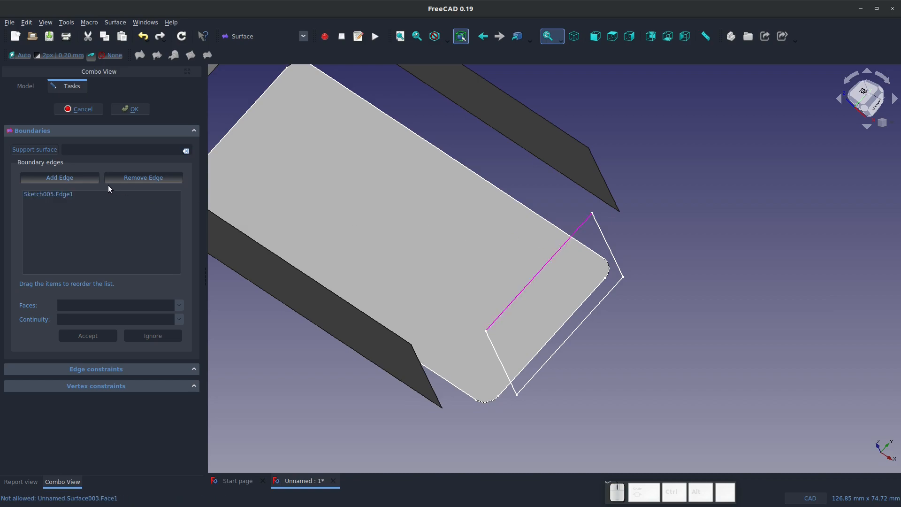
pyautogui.click(601, 230)
pyautogui.click(579, 326)
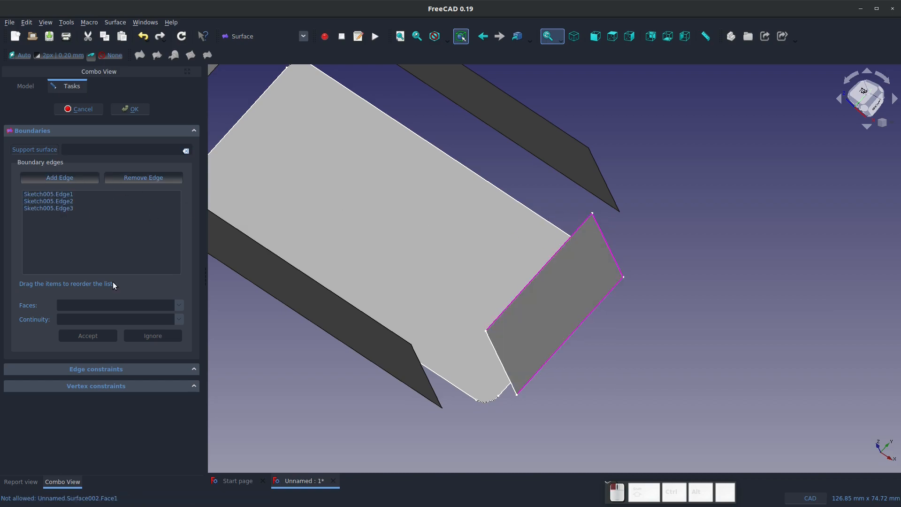
pyautogui.click(502, 364)
pyautogui.click(127, 109)
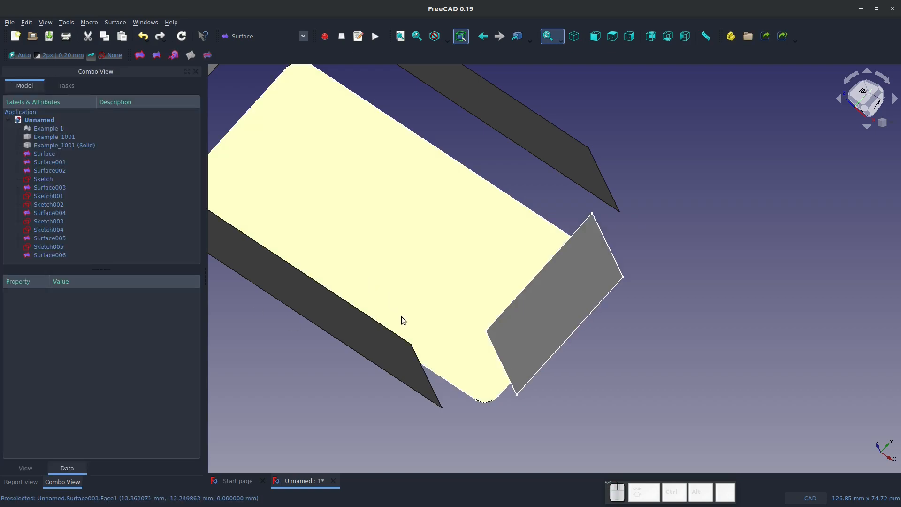
# Check the filled end wall against the other surfaces and switch to the Part workbench
pyautogui.scroll(5, 424, 329)
pyautogui.scroll(-5, 437, 334)
pyautogui.scroll(1, 432, 327)
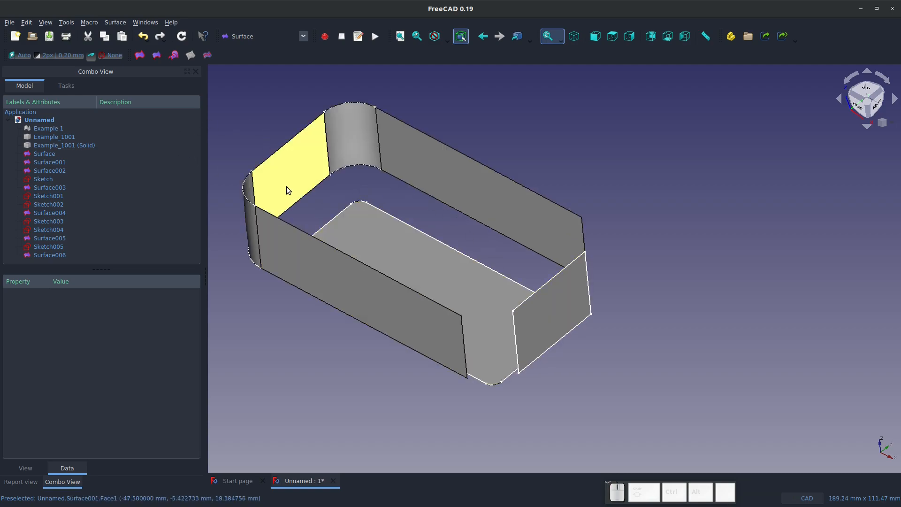
pyautogui.click(303, 36)
pyautogui.click(258, 202)
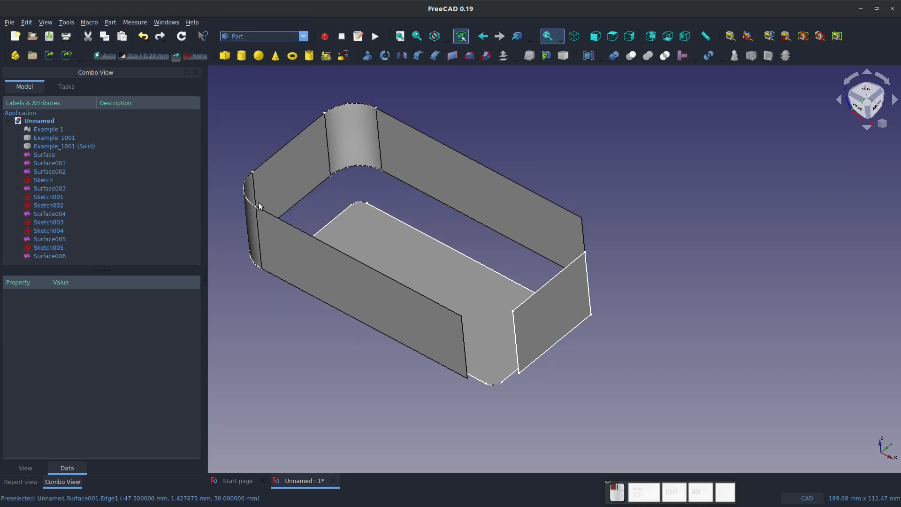
# Mirror the single corner surface Surface005 across the YZ plane with the base point at the origin
pyautogui.click(401, 57)
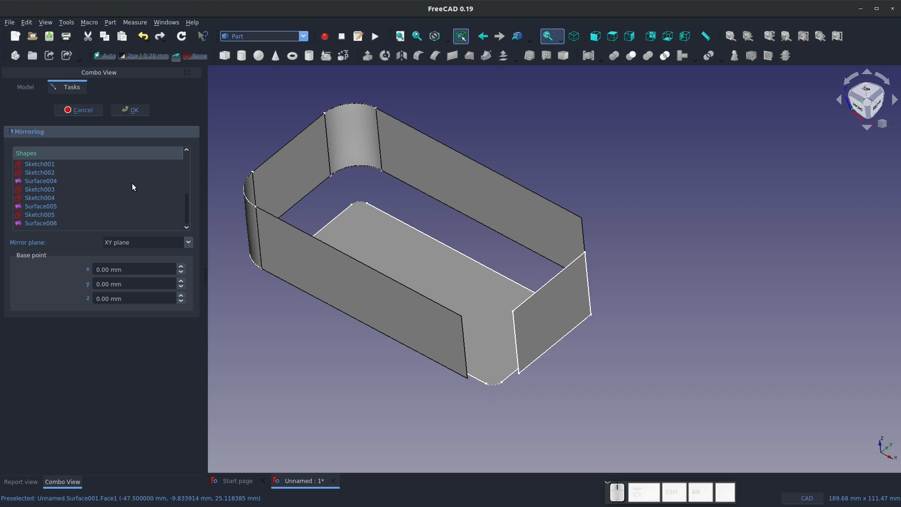
pyautogui.click(41, 206)
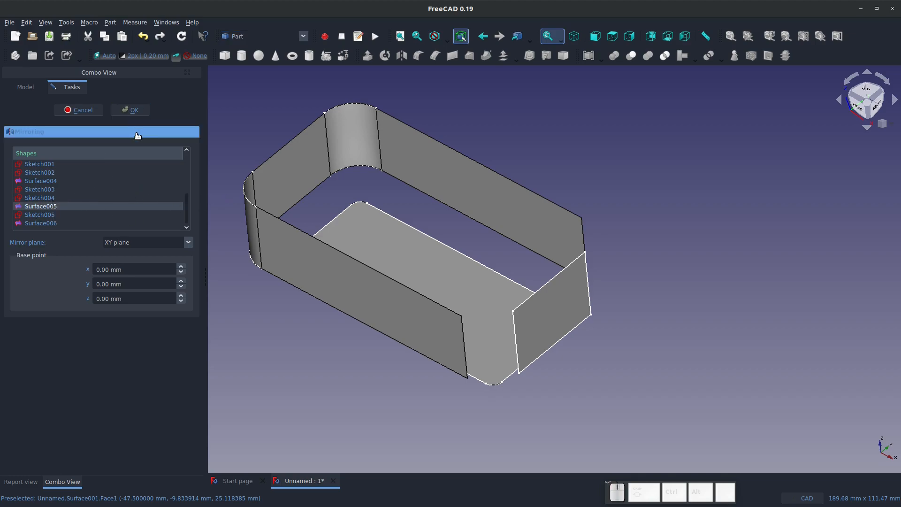
pyautogui.click(189, 243)
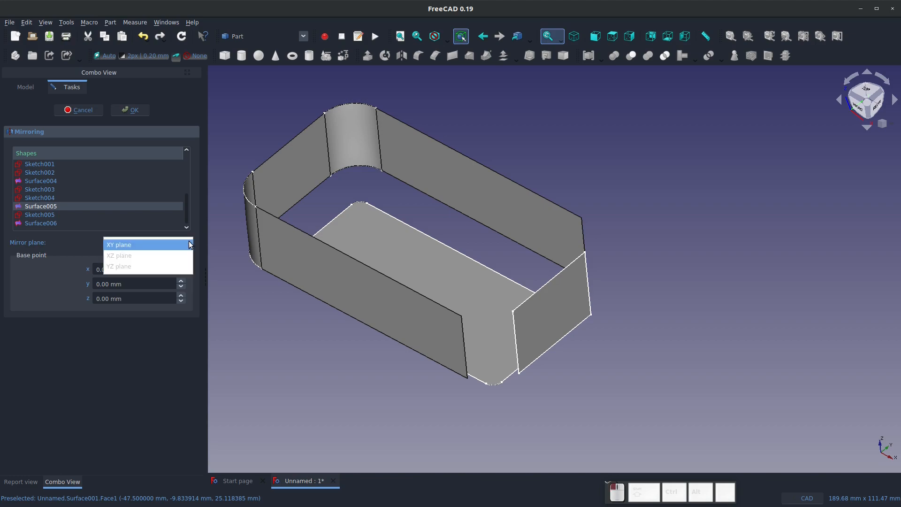
pyautogui.click(151, 266)
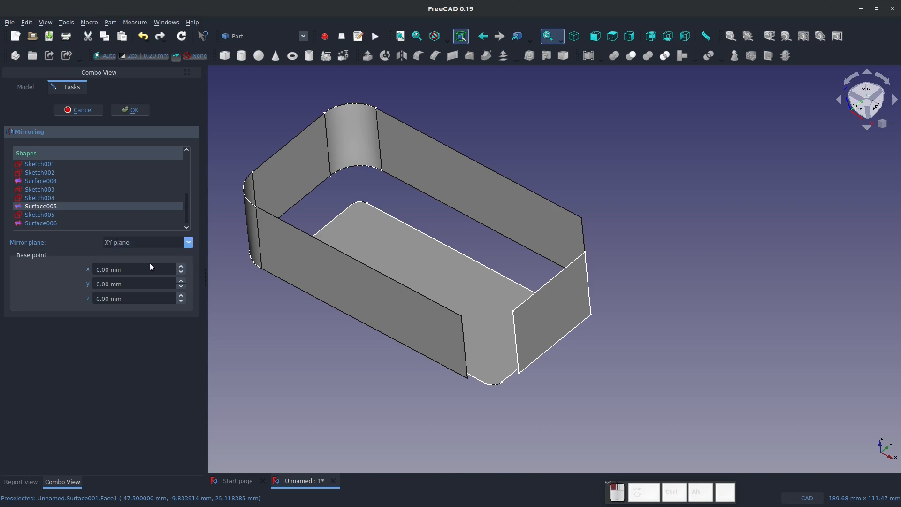
pyautogui.click(134, 110)
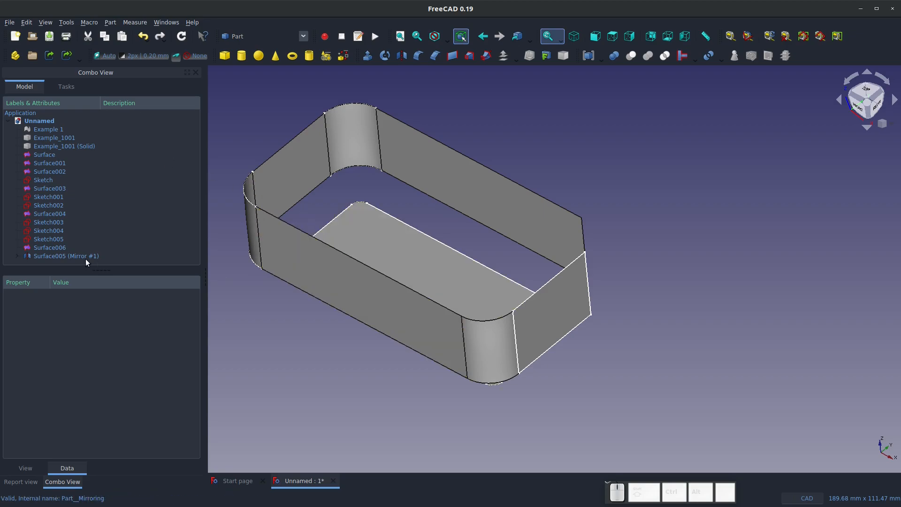
# Undo the mirroring of the single corner surface
pyautogui.click(144, 40)
pyautogui.click(144, 40)
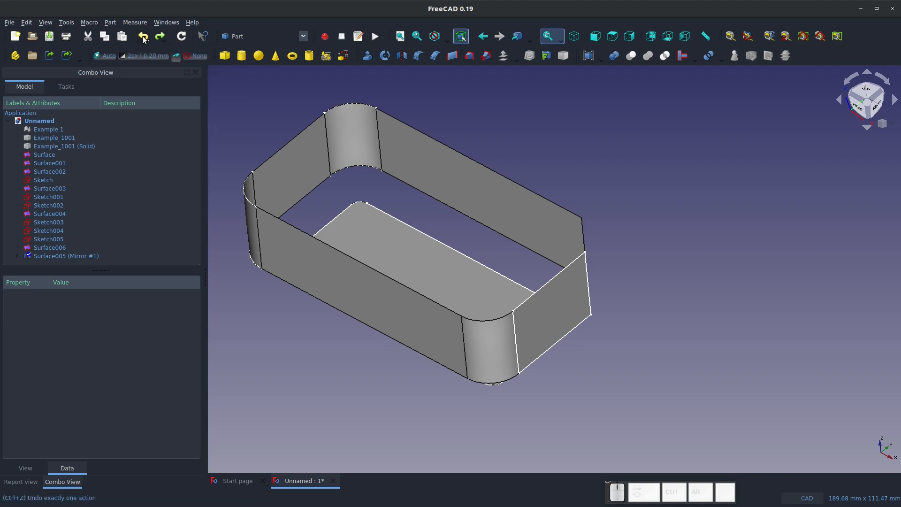
pyautogui.click(143, 38)
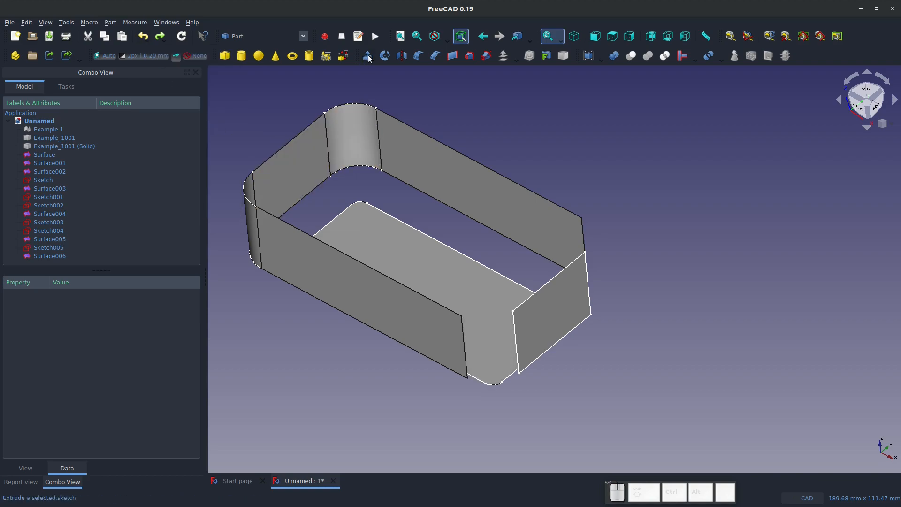
# Mirror both rounded corner surfaces, Surface004 and Surface005, across the YZ plane with the base point at the origin
pyautogui.click(398, 56)
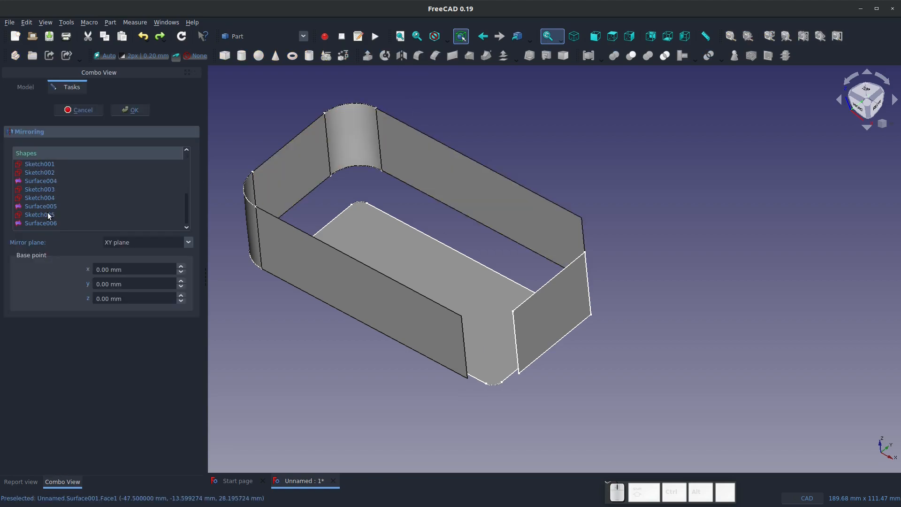
pyautogui.click(42, 181)
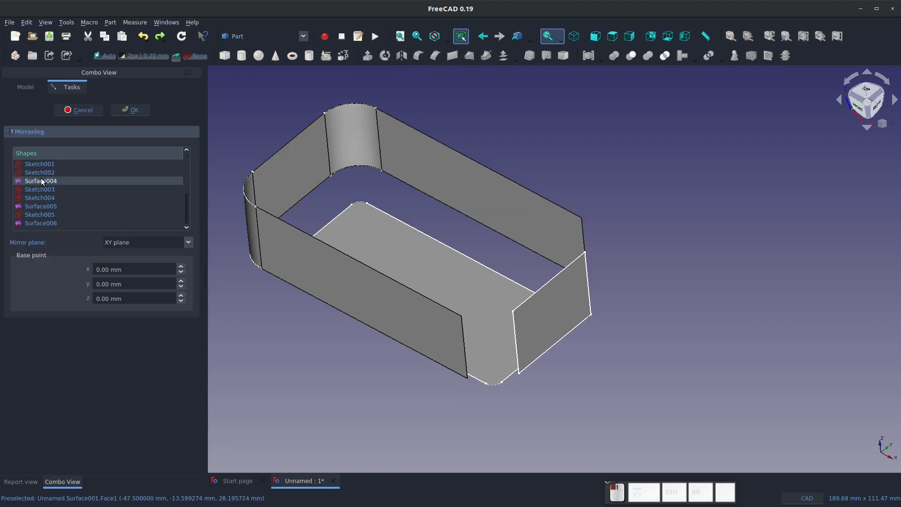
pyautogui.keyDown('ctrl'); pyautogui.click(46, 207); pyautogui.keyUp('ctrl')
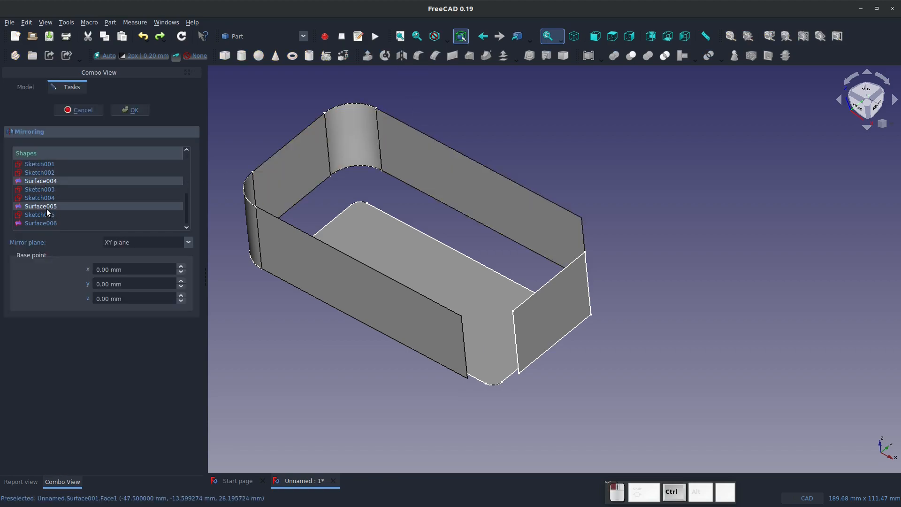
pyautogui.click(137, 241)
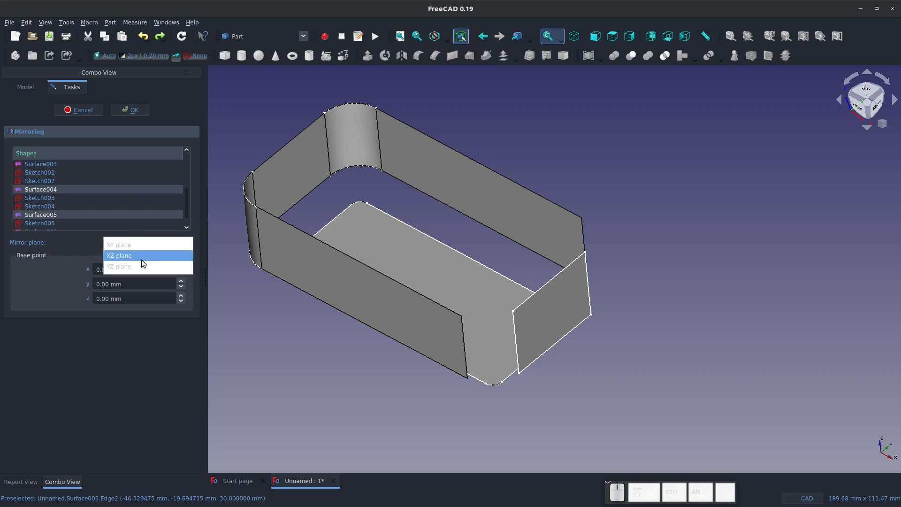
pyautogui.click(139, 257)
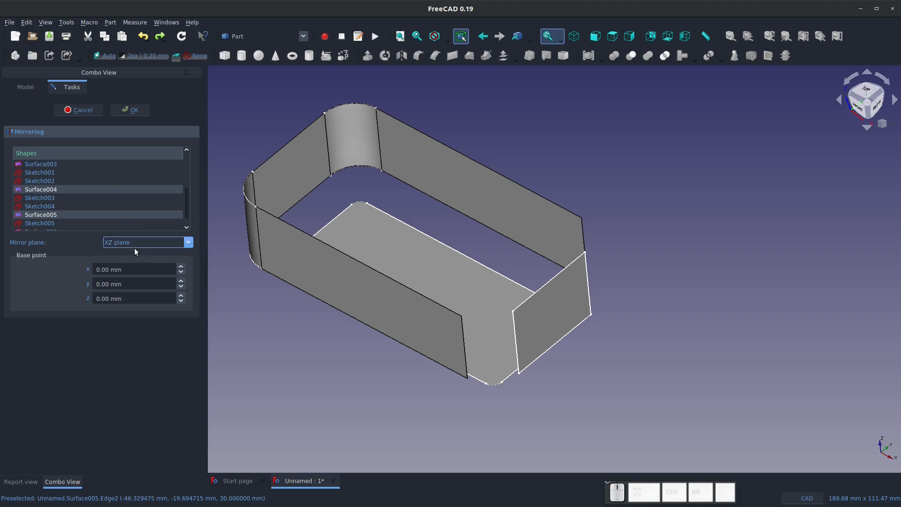
pyautogui.click(134, 244)
pyautogui.click(134, 255)
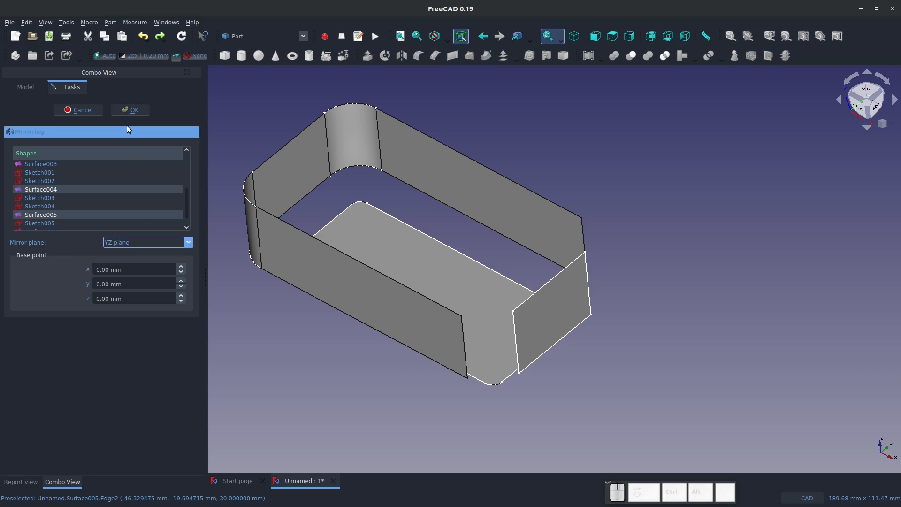
pyautogui.click(130, 109)
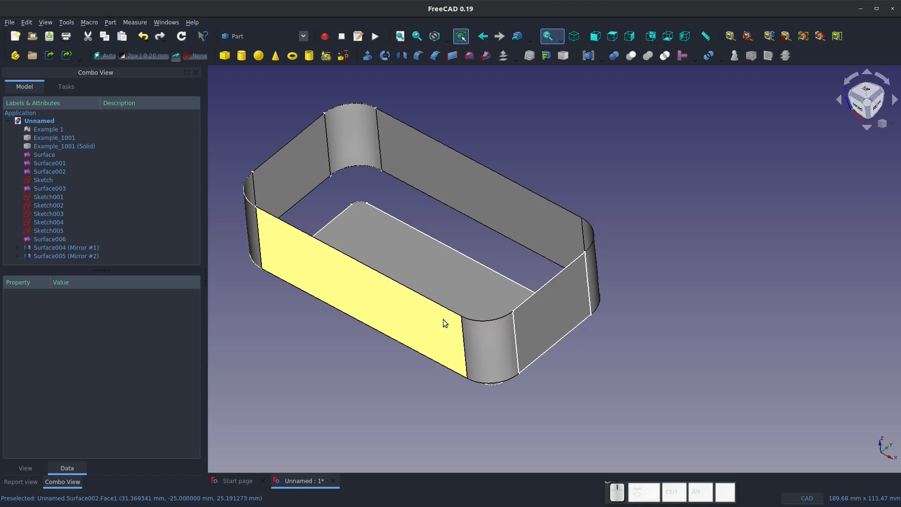
# Hide the filled bottom surface Surface003 to expose the rounded corner of the base sketch
pyautogui.moveTo(325, 303)
pyautogui.mouseDown(button='middle')
pyautogui.moveTo(420, 236)
pyautogui.moveTo(356, 304)
pyautogui.moveTo(372, 318)
pyautogui.moveTo(337, 306)
pyautogui.mouseUp(button='middle')
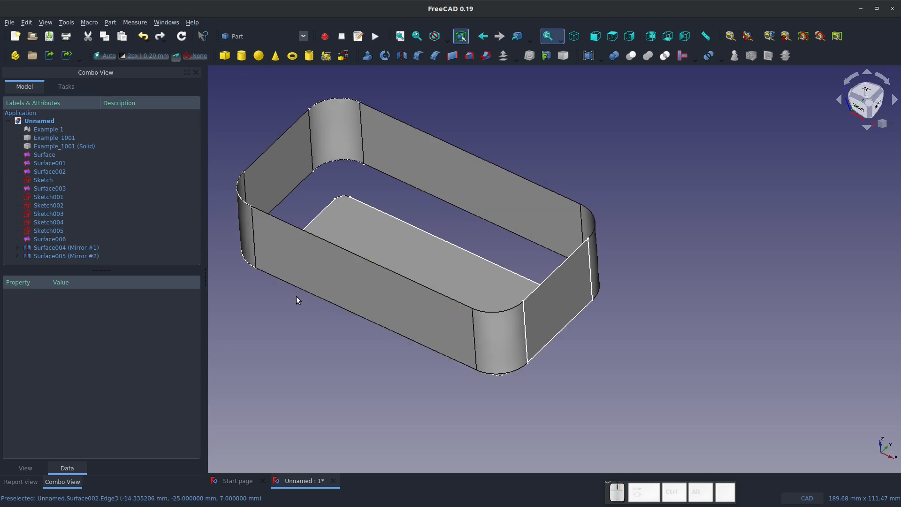
pyautogui.moveTo(391, 259); pyautogui.dragTo(365, 247, button='middle')
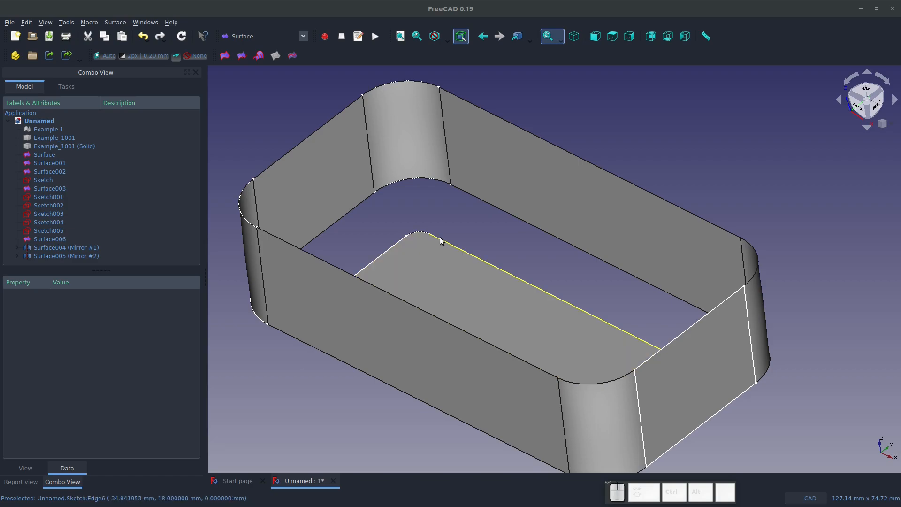
pyautogui.moveTo(440, 239); pyautogui.dragTo(485, 263, button='middle')
pyautogui.scroll(6, 485, 263)
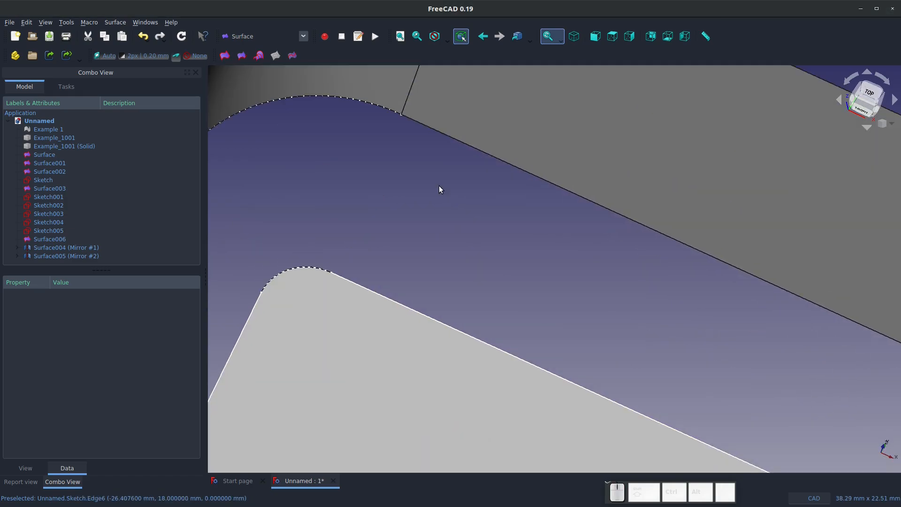
pyautogui.click(352, 281)
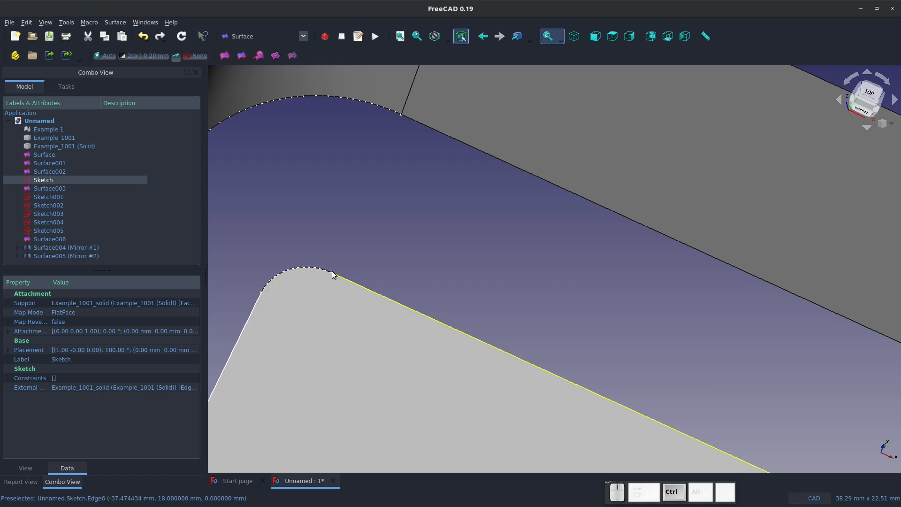
pyautogui.keyDown('ctrl'); pyautogui.click(332, 272); pyautogui.keyUp('ctrl')
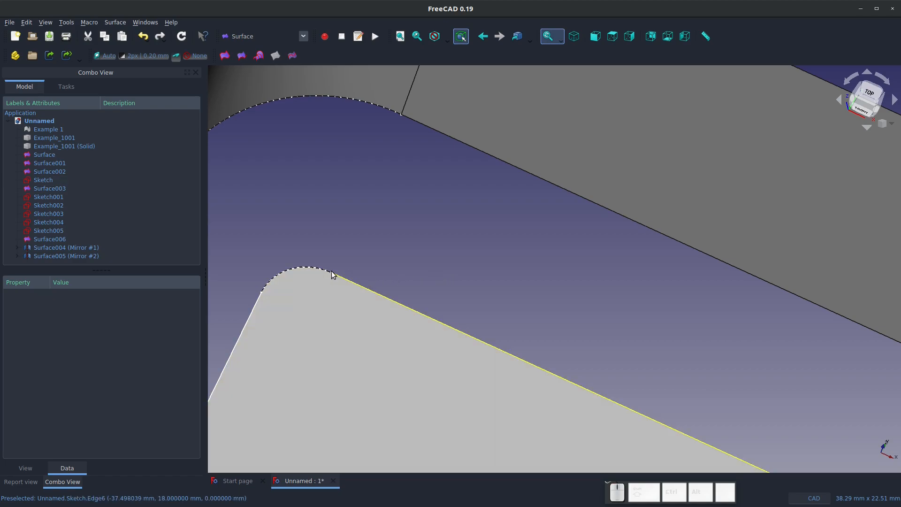
pyautogui.click(346, 275)
pyautogui.moveTo(340, 284); pyautogui.dragTo(289, 274, button='middle')
pyautogui.scroll(5, 289, 274)
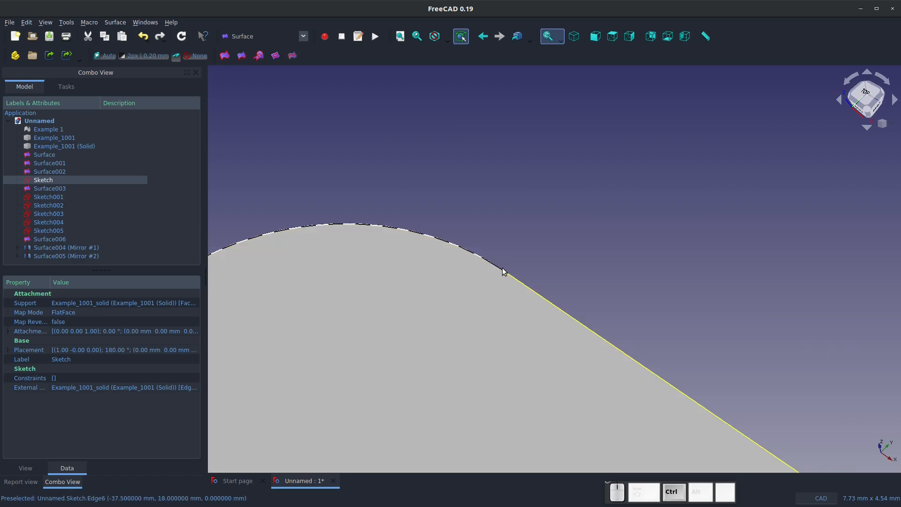
pyautogui.keyDown('ctrl'); pyautogui.click(469, 322); pyautogui.keyUp('ctrl')
pyautogui.press('space')
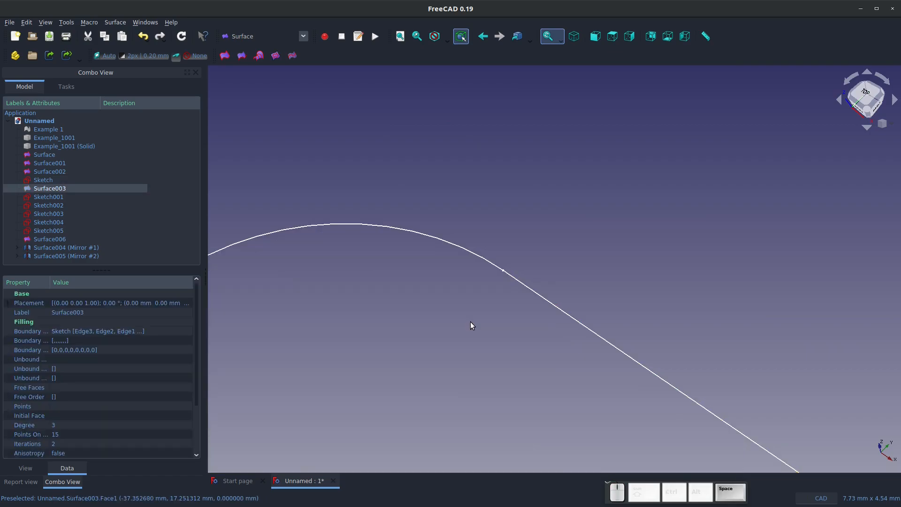
# Select the long edge of the base sketch at its rounded corner and switch to the Sketcher workbench
pyautogui.keyDown('ctrl'); pyautogui.click(502, 271); pyautogui.keyUp('ctrl')
pyautogui.keyDown('ctrl'); pyautogui.click(523, 286); pyautogui.keyUp('ctrl')
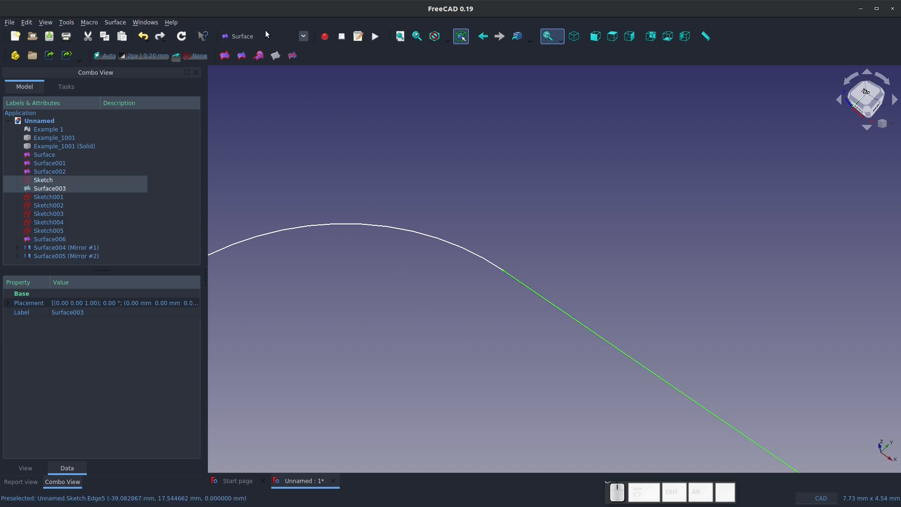
pyautogui.click(301, 37)
pyautogui.click(263, 289)
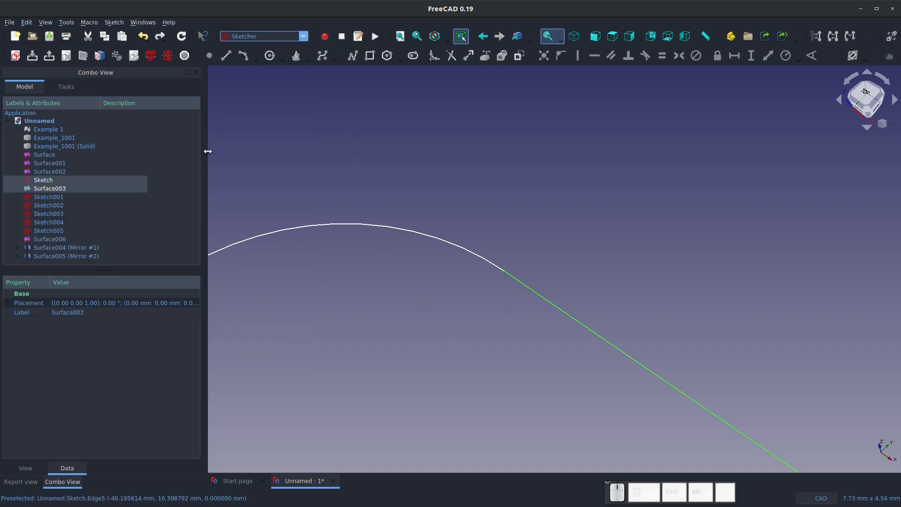
# Try to create a new sketch from the current selection and undo its creation
pyautogui.click(15, 56)
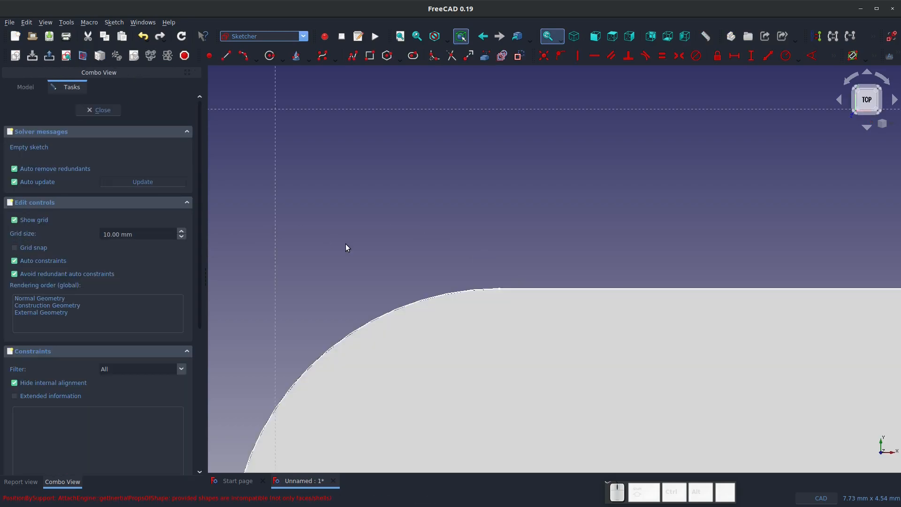
pyautogui.scroll(-10, 345, 244)
pyautogui.moveTo(399, 284); pyautogui.dragTo(398, 245, button='middle')
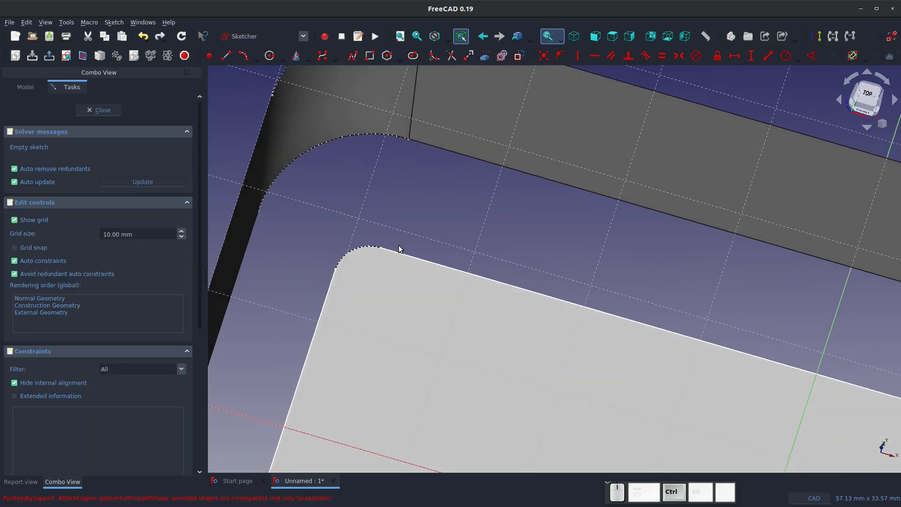
pyautogui.hotkey('ctrl', 'z')
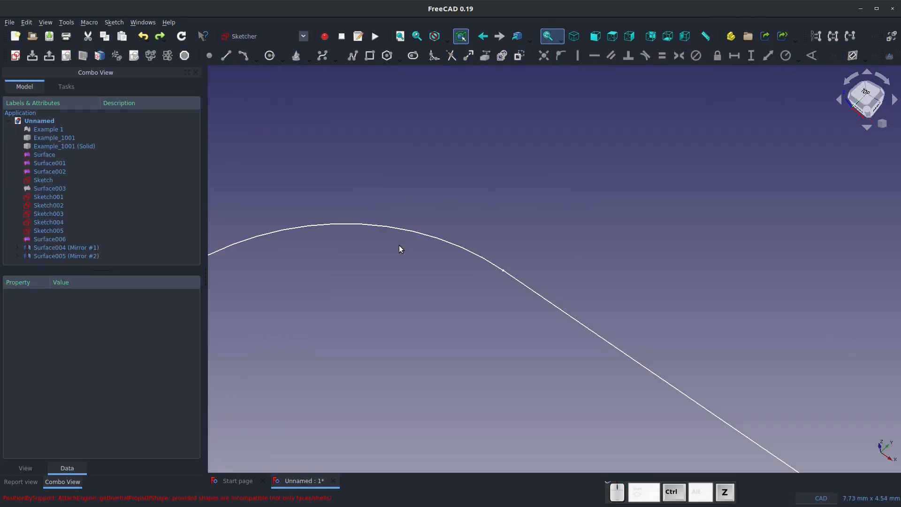
# Create a sketch attached with NormalToEdge to the base sketch's long edge at its corner end vertex
pyautogui.click(509, 276)
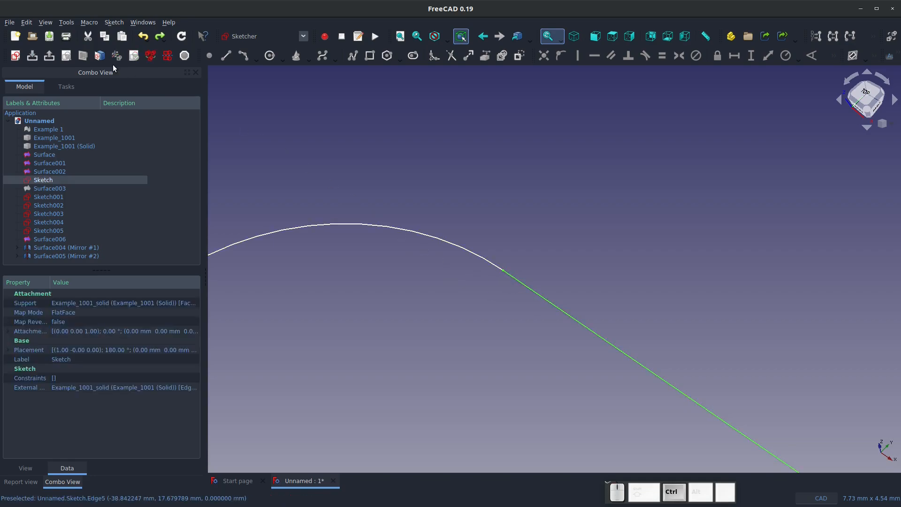
pyautogui.click(16, 56)
pyautogui.click(437, 254)
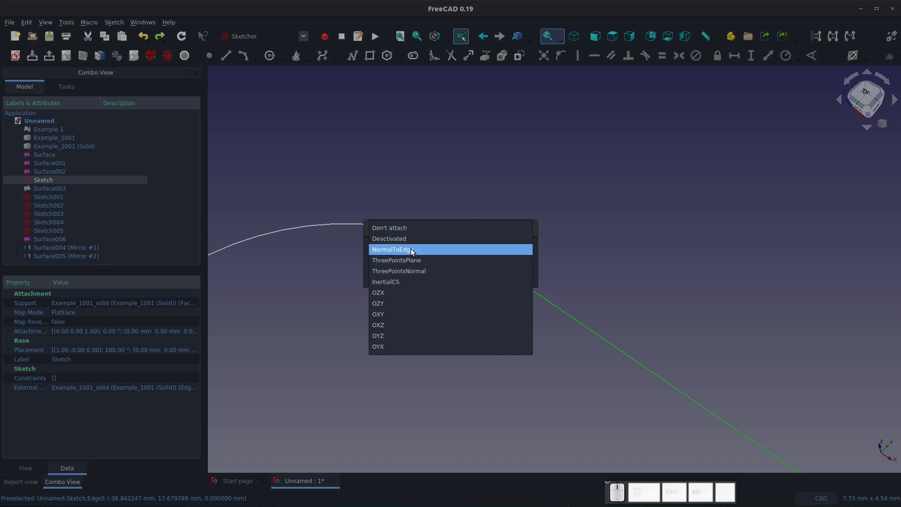
pyautogui.click(435, 253)
pyautogui.click(436, 255)
pyautogui.click(435, 258)
pyautogui.click(510, 274)
# Reference the side wall's lower corner vertex as external geometry and draw an arc from it to the sketch origin
pyautogui.scroll(-10, 493, 285)
pyautogui.moveTo(493, 284)
pyautogui.mouseDown(button='middle')
pyautogui.moveTo(476, 291)
pyautogui.moveTo(422, 277)
pyautogui.mouseUp(button='middle')
pyautogui.scroll(6, 593, 249)
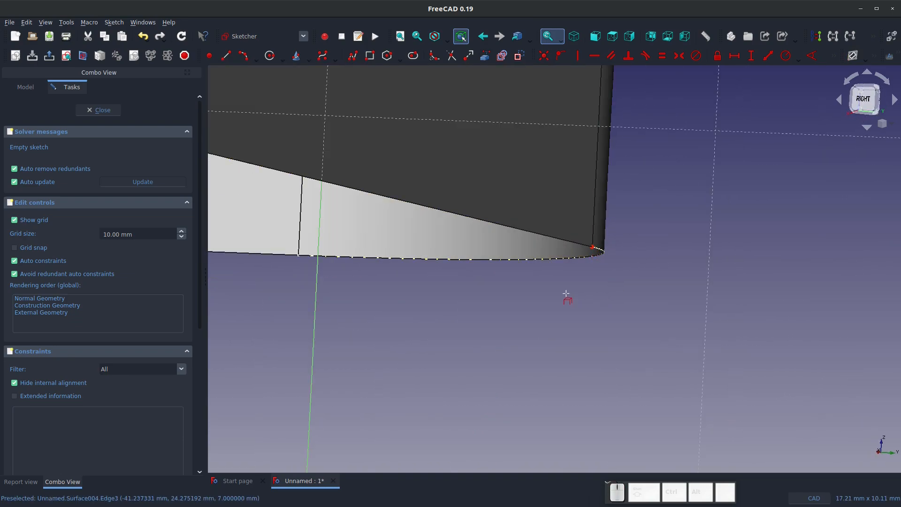
pyautogui.scroll(-6, 532, 277)
pyautogui.click(243, 56)
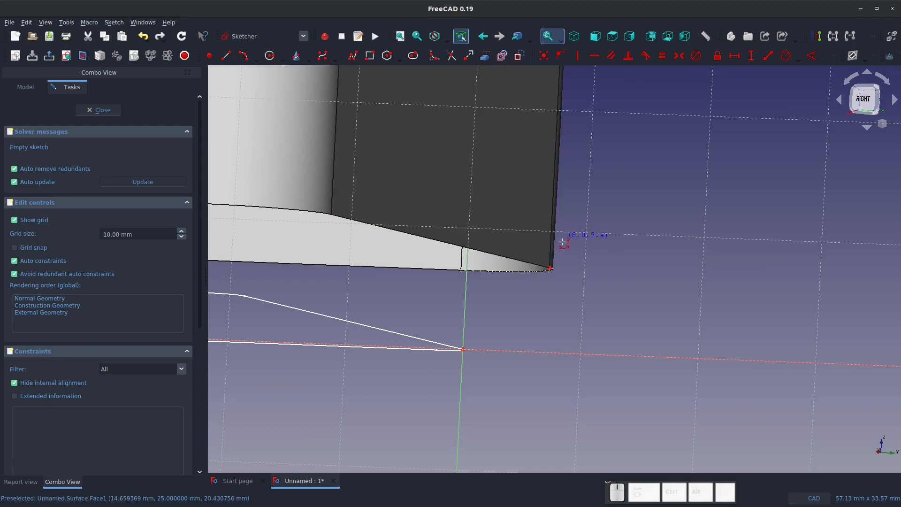
pyautogui.click(551, 268)
pyautogui.click(464, 350)
pyautogui.click(531, 329)
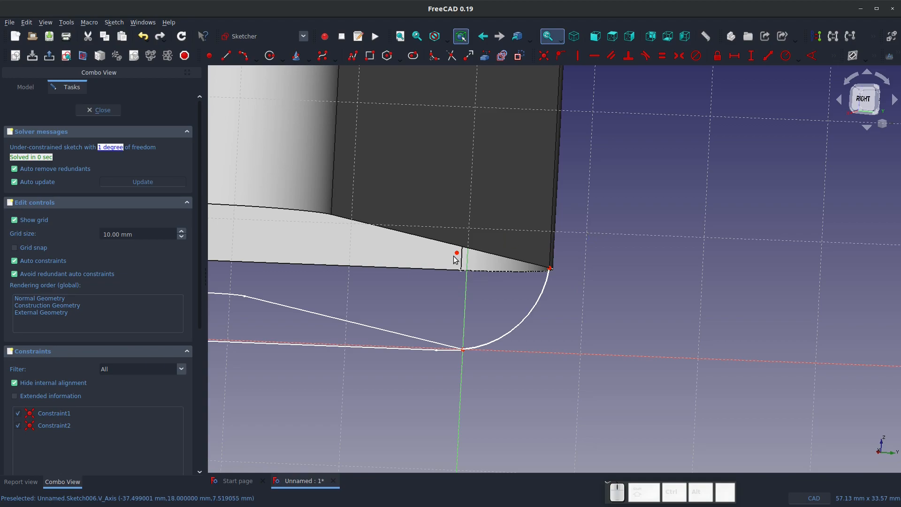
# Constrain the arc's centre horizontally to its upper endpoint and close the sketch
pyautogui.press('h')
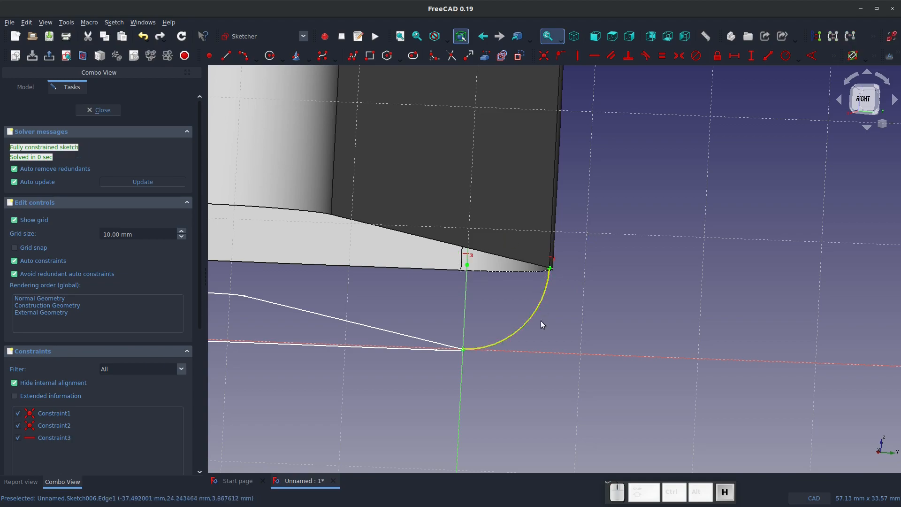
pyautogui.click(105, 112)
pyautogui.scroll(-4, 489, 278)
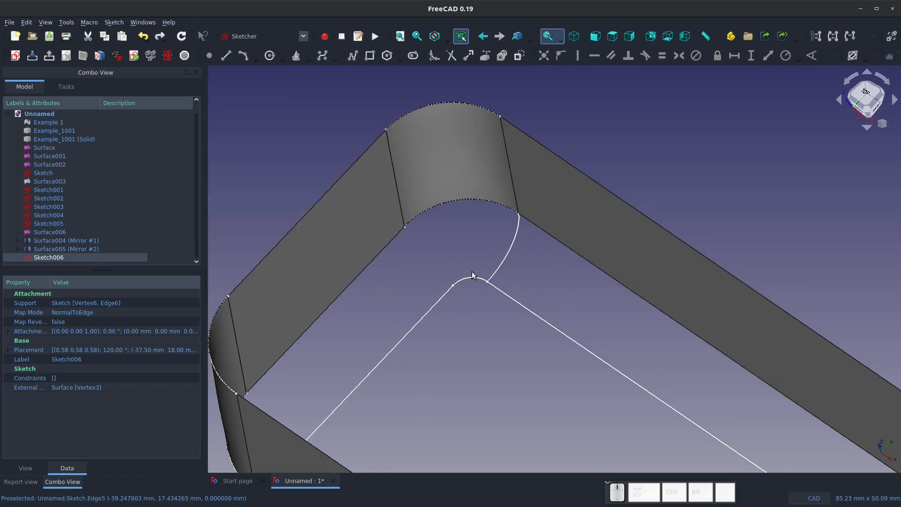
# Switch to the Part workbench
pyautogui.scroll(-2, 472, 275)
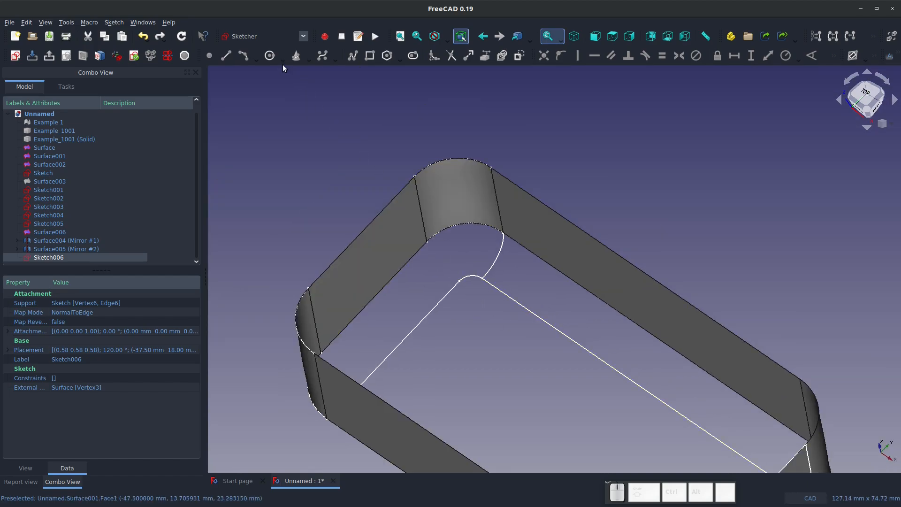
pyautogui.click(303, 36)
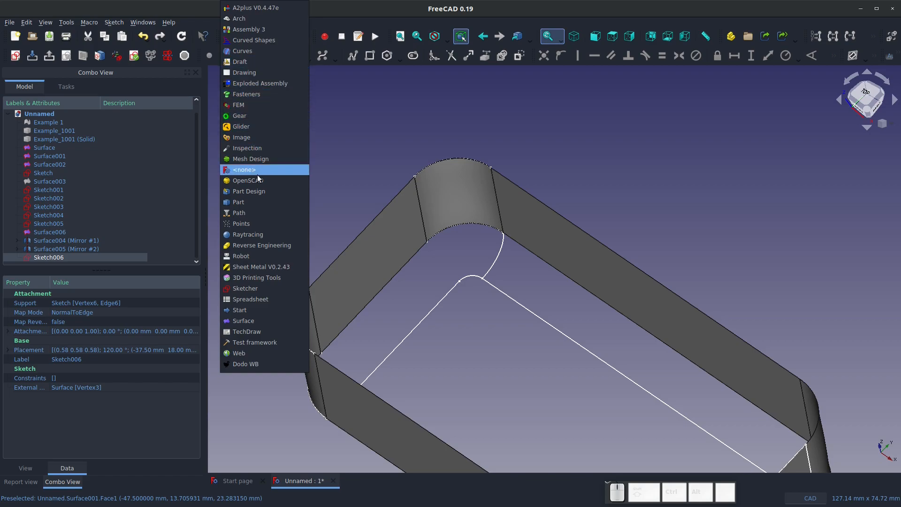
pyautogui.click(259, 202)
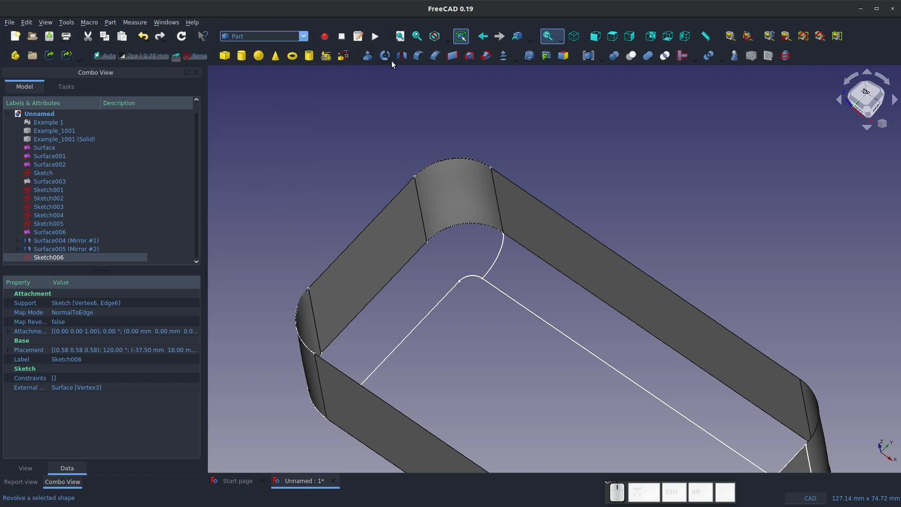
# Start a Sweep and add the arc sketch Sketch006 as its profile
pyautogui.click(485, 56)
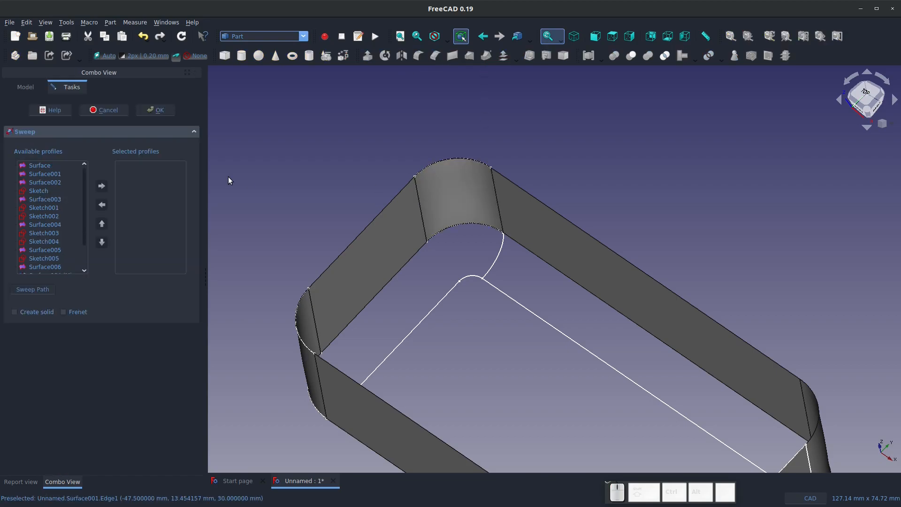
pyautogui.click(498, 253)
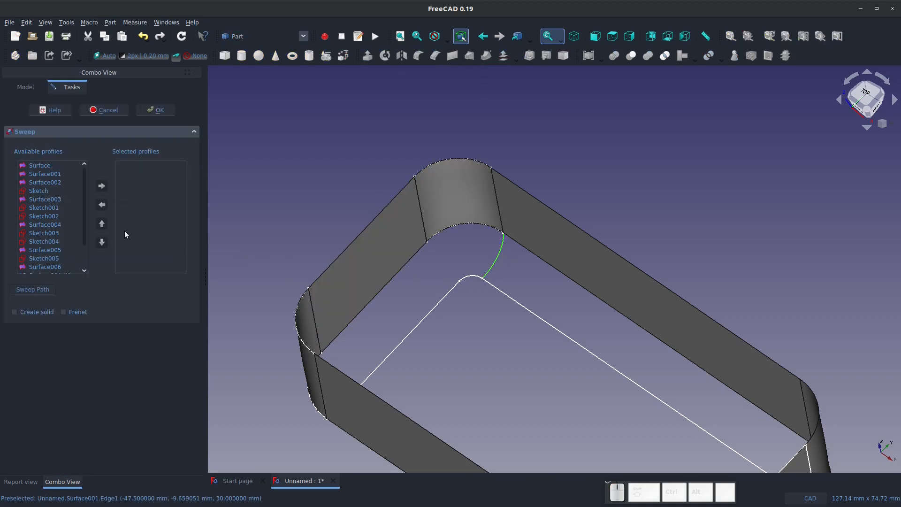
pyautogui.click(46, 267)
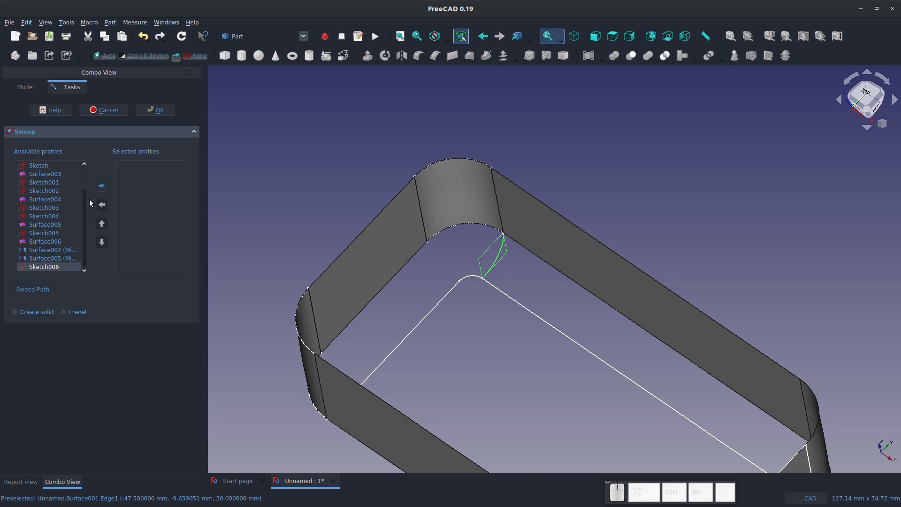
pyautogui.click(102, 186)
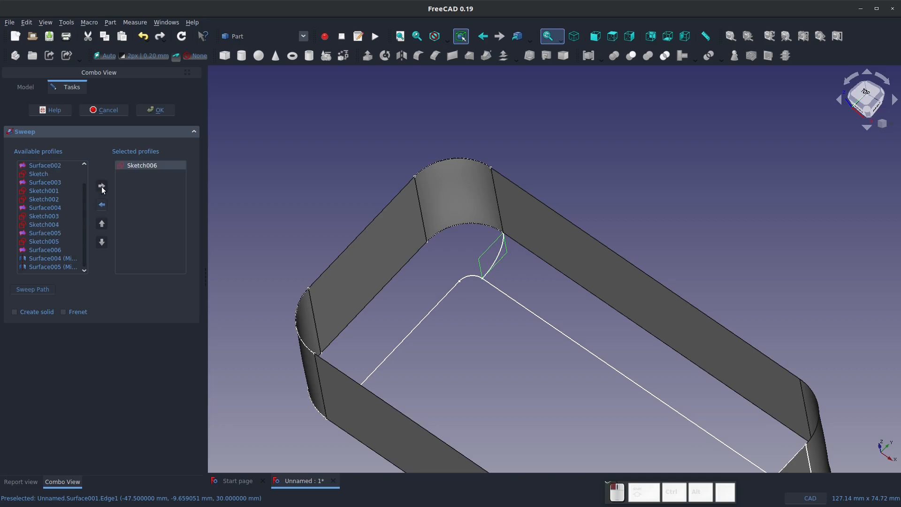
# Set the complete rounded-rectangle outline of the base sketch as the sweep path and create the sweep
pyautogui.click(30, 289)
pyautogui.click(518, 306)
pyautogui.scroll(-6, 516, 332)
pyautogui.moveTo(505, 368); pyautogui.dragTo(606, 363, button='middle')
pyautogui.scroll(6, 607, 362)
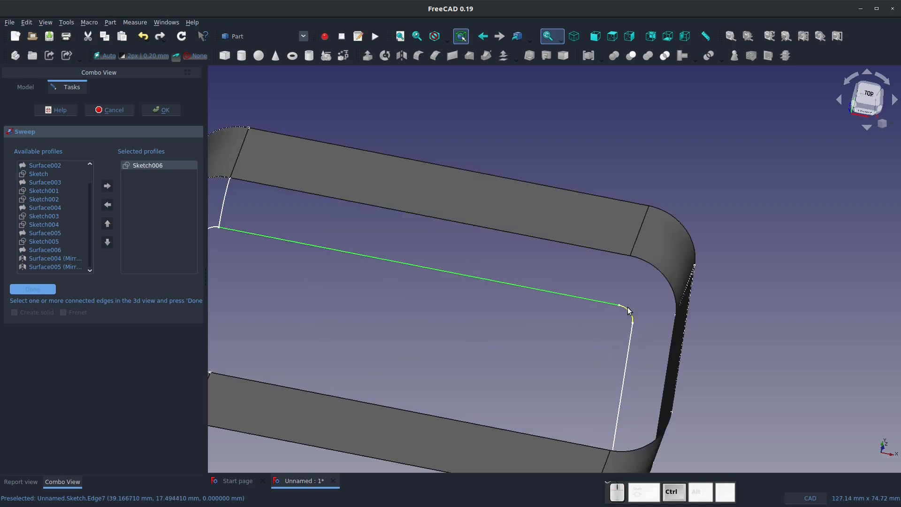
pyautogui.scroll(-6, 577, 347)
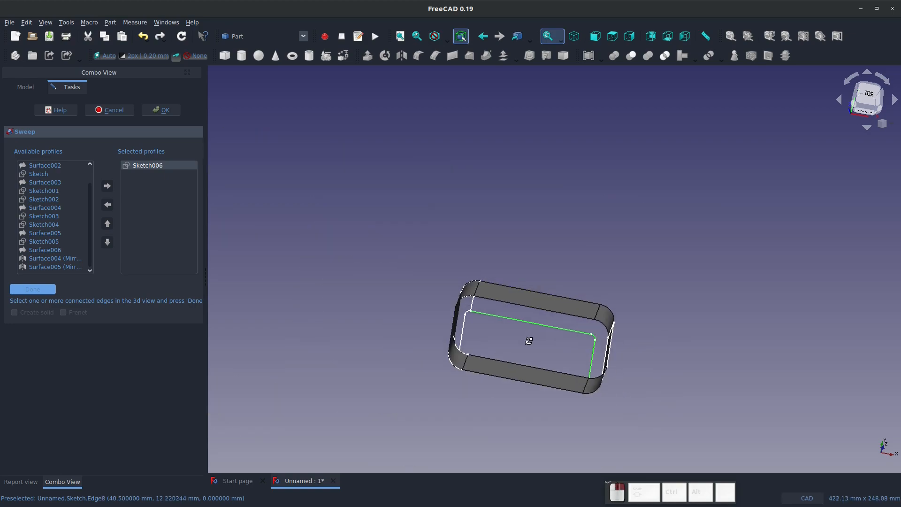
pyautogui.moveTo(527, 338); pyautogui.dragTo(530, 372, button='middle')
pyautogui.scroll(6, 566, 385)
pyautogui.keyDown('ctrl'); pyautogui.click(604, 398); pyautogui.keyUp('ctrl')
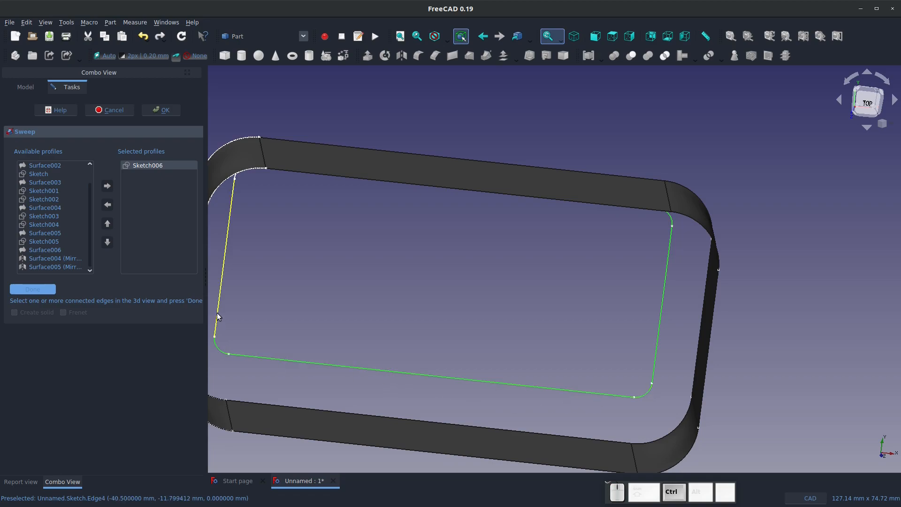
pyautogui.moveTo(243, 319); pyautogui.dragTo(251, 221, button='middle')
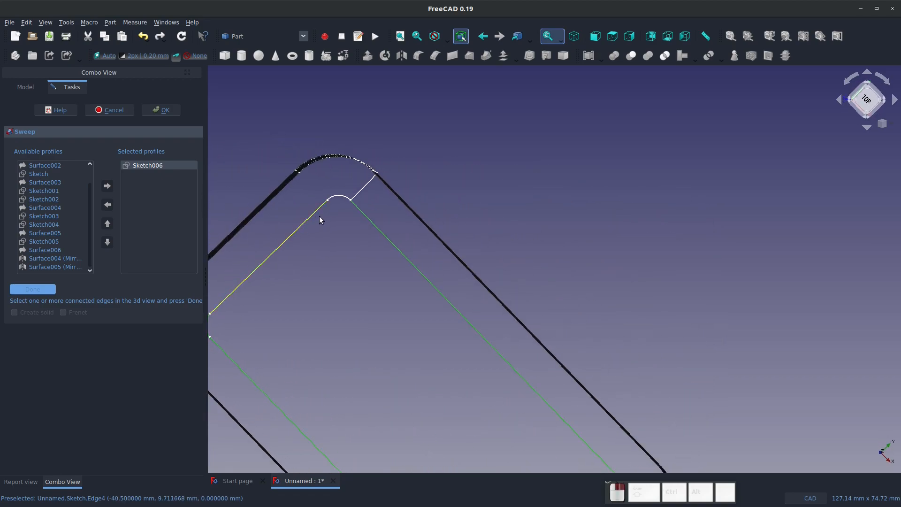
pyautogui.keyDown('ctrl'); pyautogui.click(347, 199); pyautogui.keyUp('ctrl')
pyautogui.keyDown('ctrl'); pyautogui.click(275, 228); pyautogui.keyUp('ctrl')
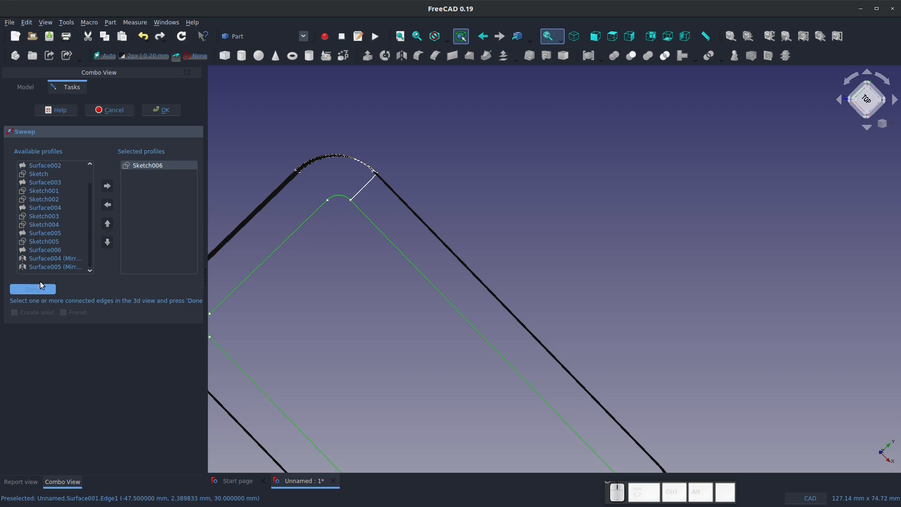
pyautogui.click(33, 289)
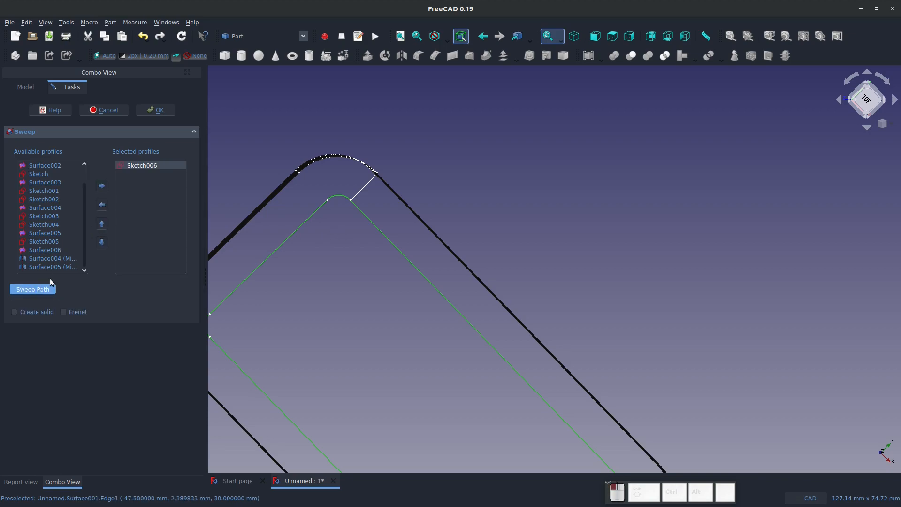
pyautogui.click(157, 110)
# Examine the swept surface around the corners of the box and delete the Sweep
pyautogui.scroll(-5, 333, 213)
pyautogui.moveTo(333, 213); pyautogui.dragTo(367, 193, button='middle')
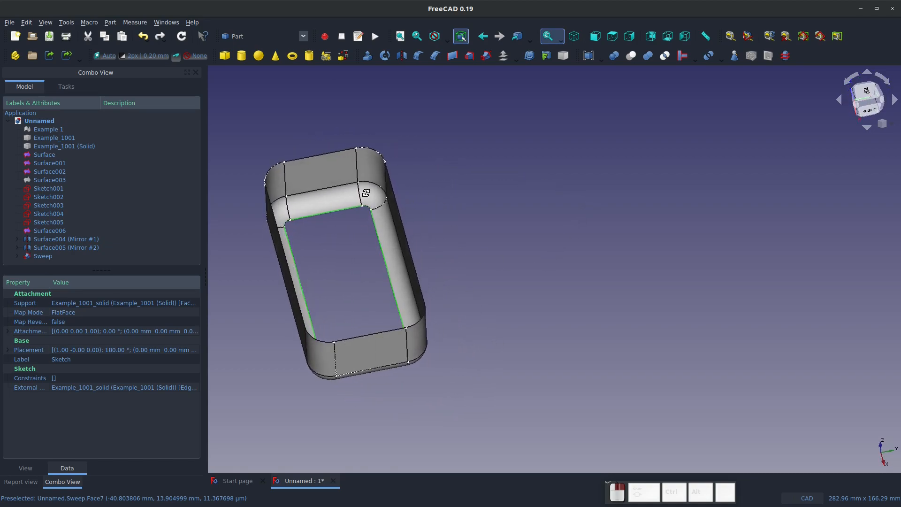
pyautogui.scroll(-2, 345, 249)
pyautogui.scroll(8, 341, 260)
pyautogui.moveTo(352, 281); pyautogui.dragTo(465, 331, button='middle')
pyautogui.scroll(-6, 524, 256)
pyautogui.moveTo(525, 255); pyautogui.dragTo(446, 286, button='middle')
pyautogui.scroll(6, 446, 287)
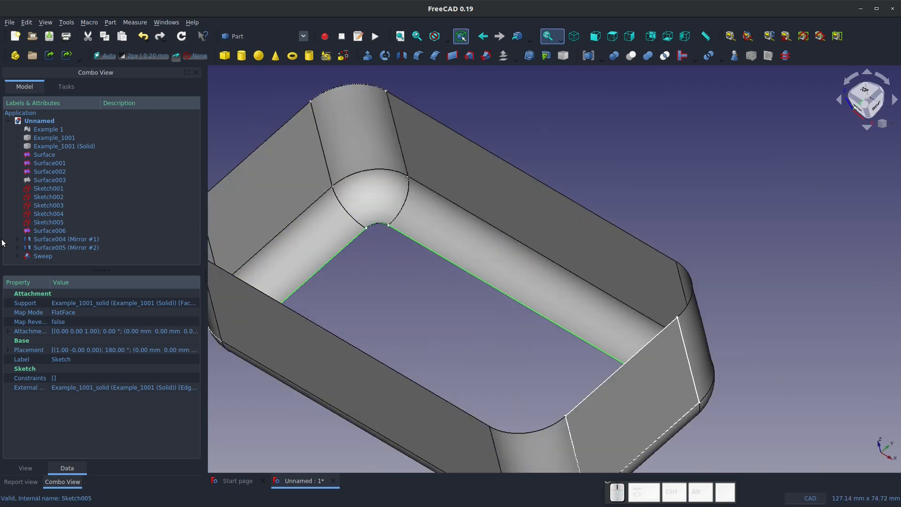
pyautogui.click(37, 257)
pyautogui.press('Delete')
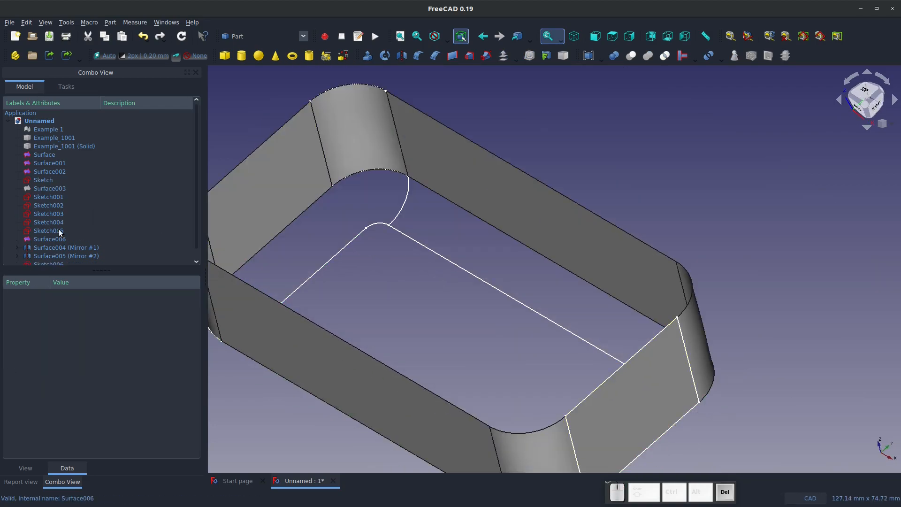
# Create a Sketcher sketch attached NormalToEdge to the base sketch's long straight edge at its end vertex by the corner
pyautogui.scroll(5, 402, 235)
pyautogui.scroll(-5, 406, 228)
pyautogui.moveTo(403, 234); pyautogui.dragTo(381, 266, button='middle')
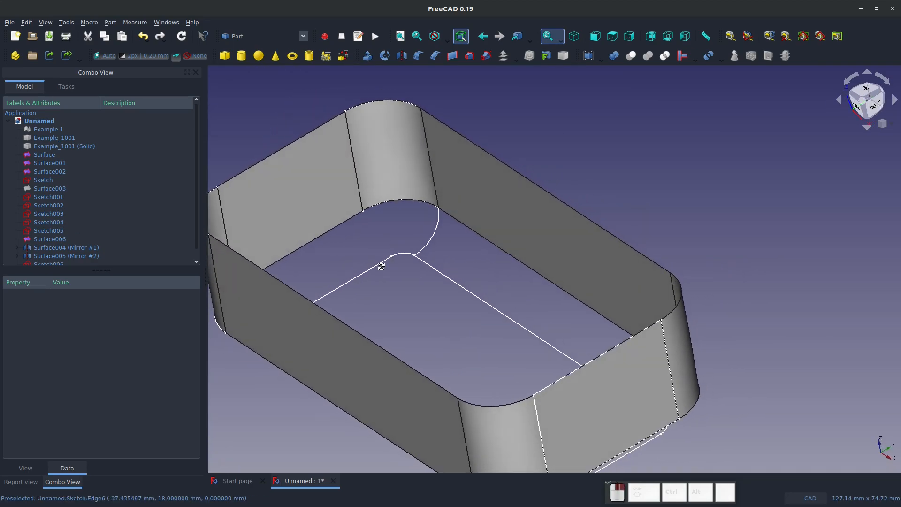
pyautogui.scroll(5, 389, 259)
pyautogui.keyDown('ctrl'); pyautogui.click(387, 262); pyautogui.keyUp('ctrl')
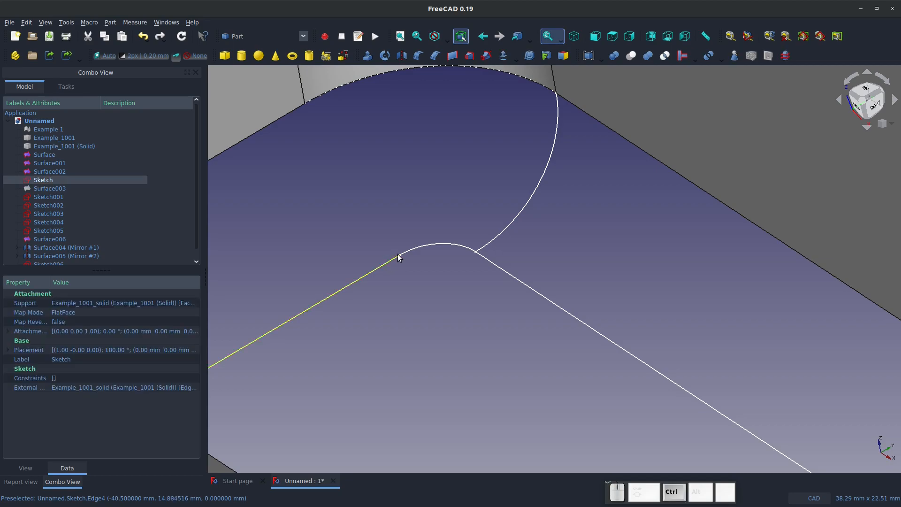
pyautogui.scroll(-5, 401, 256)
pyautogui.moveTo(461, 346); pyautogui.dragTo(658, 277, button='middle')
pyautogui.scroll(5, 658, 277)
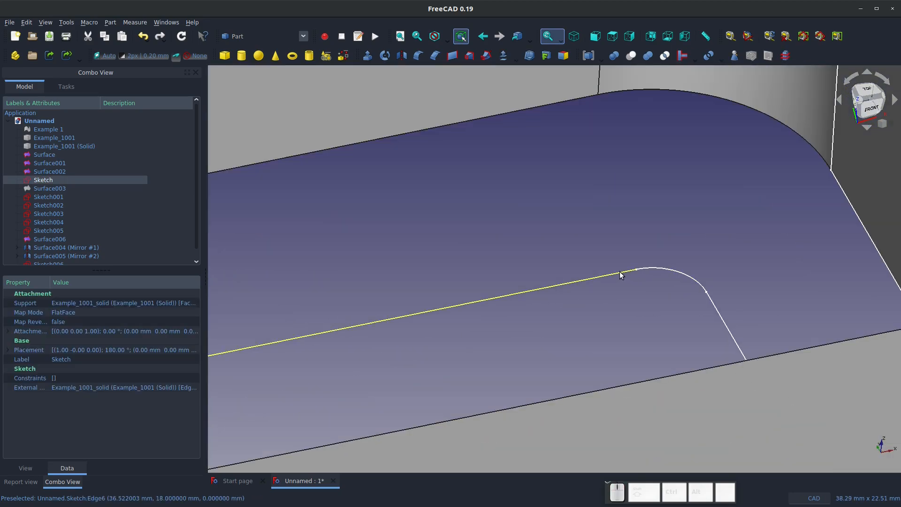
pyautogui.keyDown('ctrl'); pyautogui.click(629, 273); pyautogui.keyUp('ctrl')
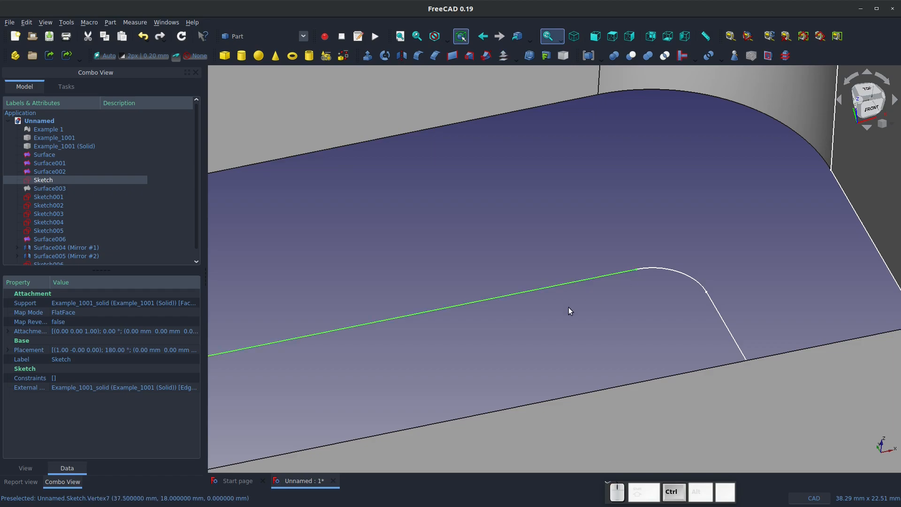
pyautogui.click(305, 37)
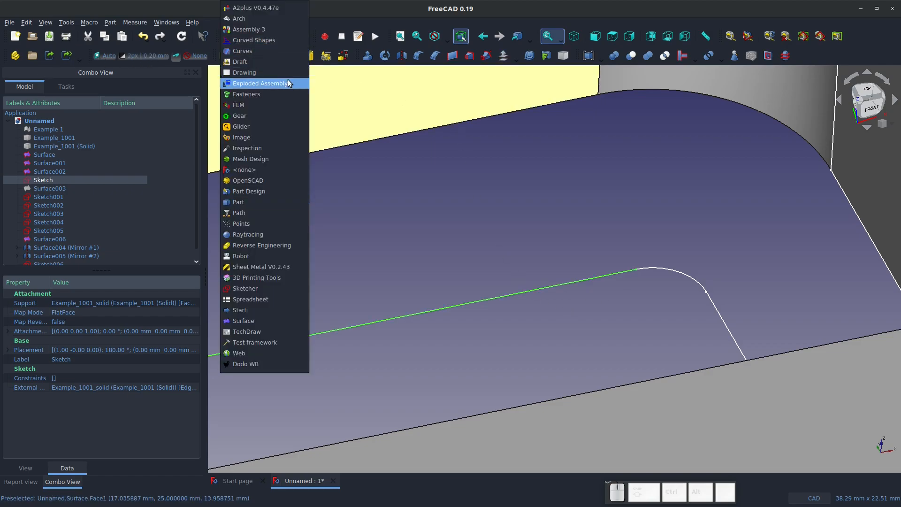
pyautogui.click(255, 289)
pyautogui.click(17, 57)
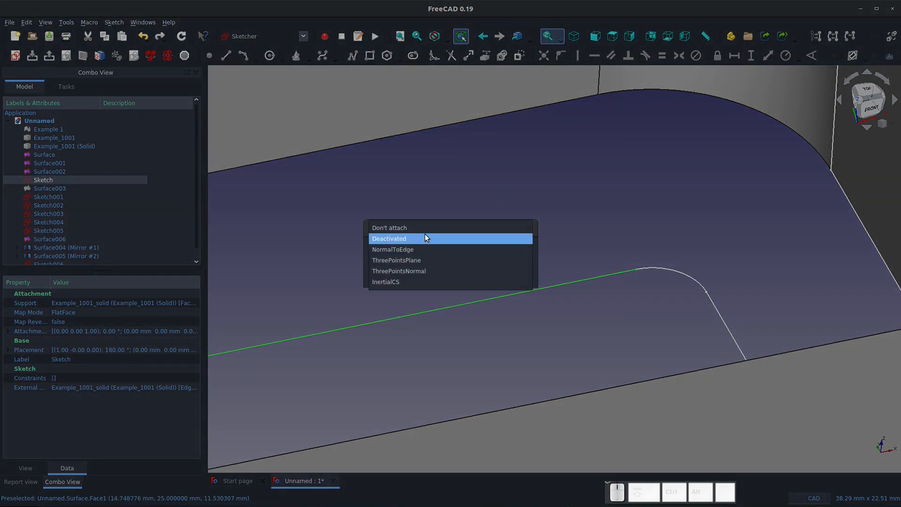
pyautogui.click(421, 249)
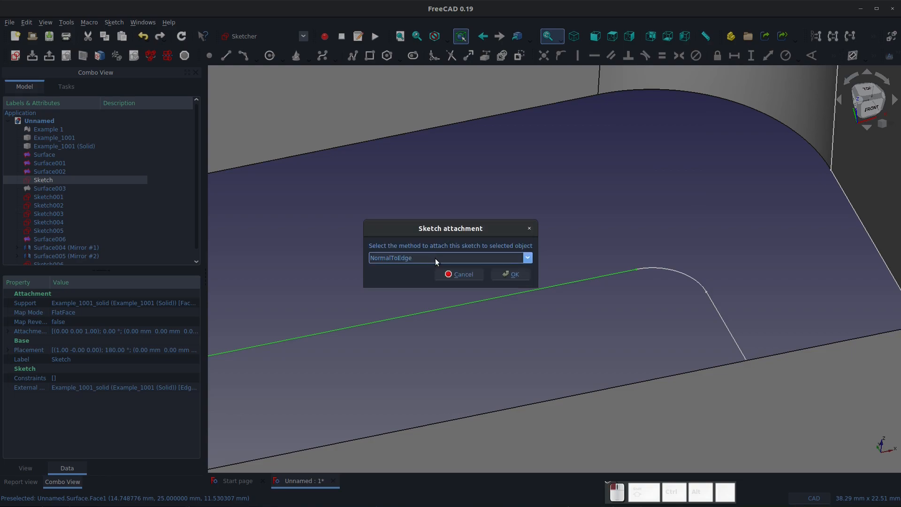
pyautogui.click(510, 272)
# Reference the Sketch006 arc as external geometry and sketch a three-point arc of about 5.6 mm radius from the origin to its upper endpoint
pyautogui.scroll(5, 572, 338)
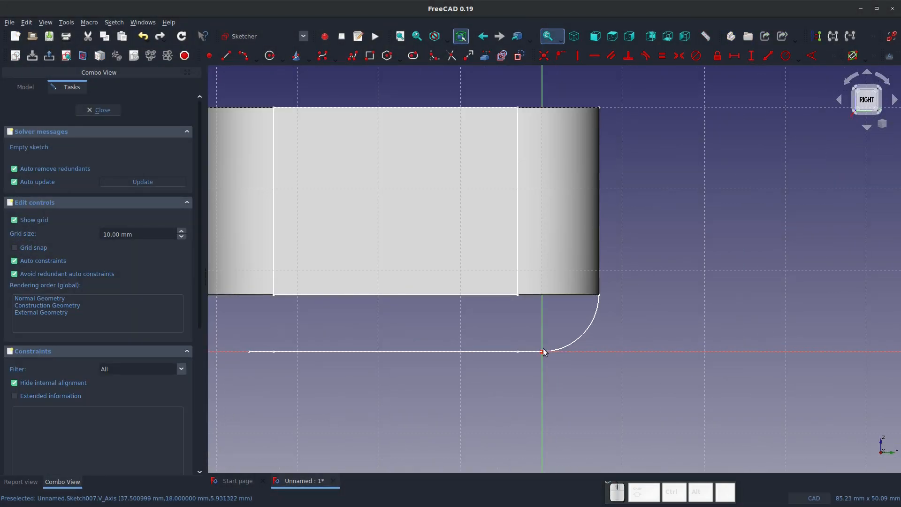
pyautogui.scroll(2, 529, 355)
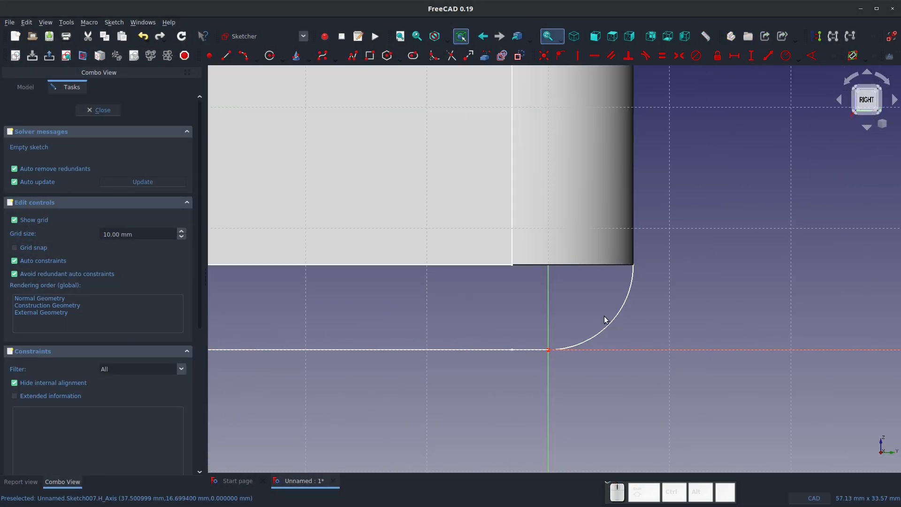
pyautogui.click(487, 55)
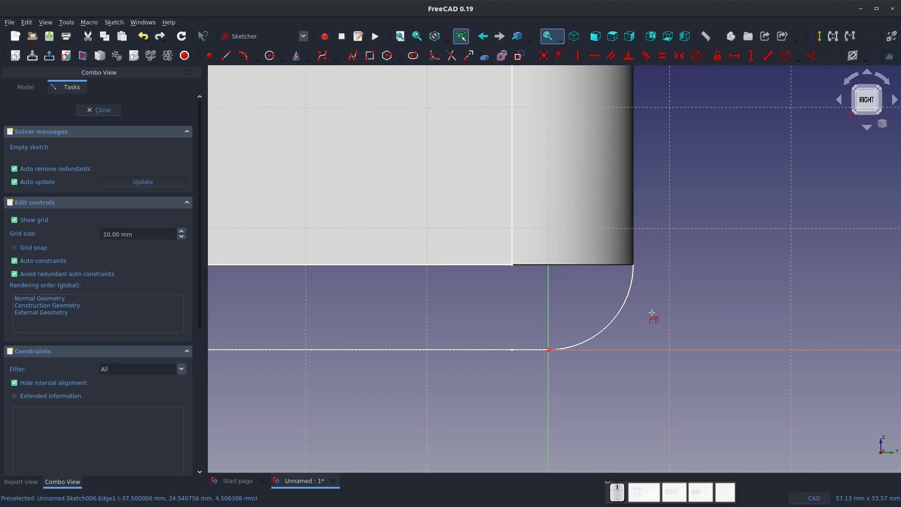
pyautogui.click(627, 300)
pyautogui.click(242, 56)
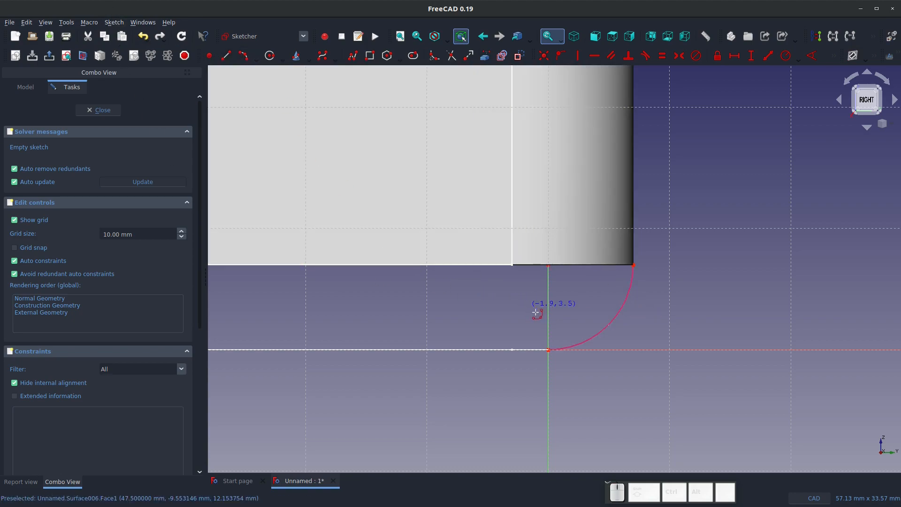
pyautogui.click(549, 349)
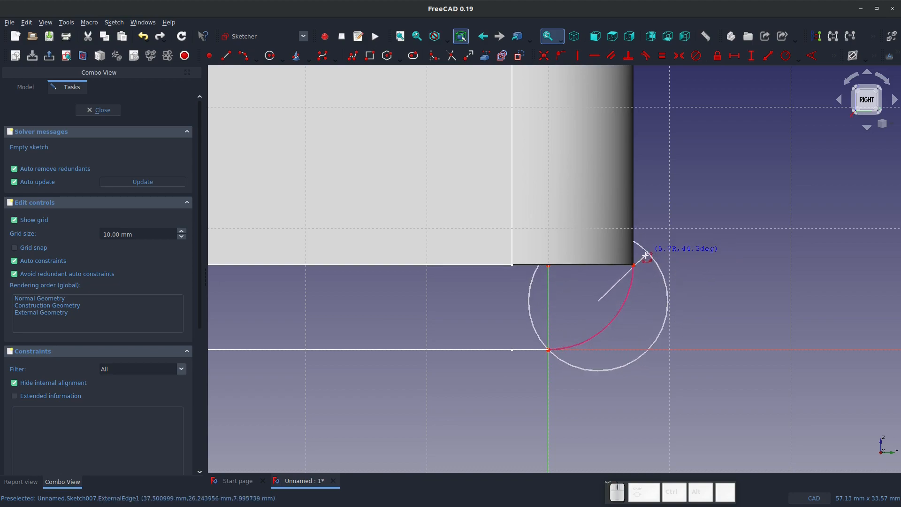
pyautogui.click(633, 265)
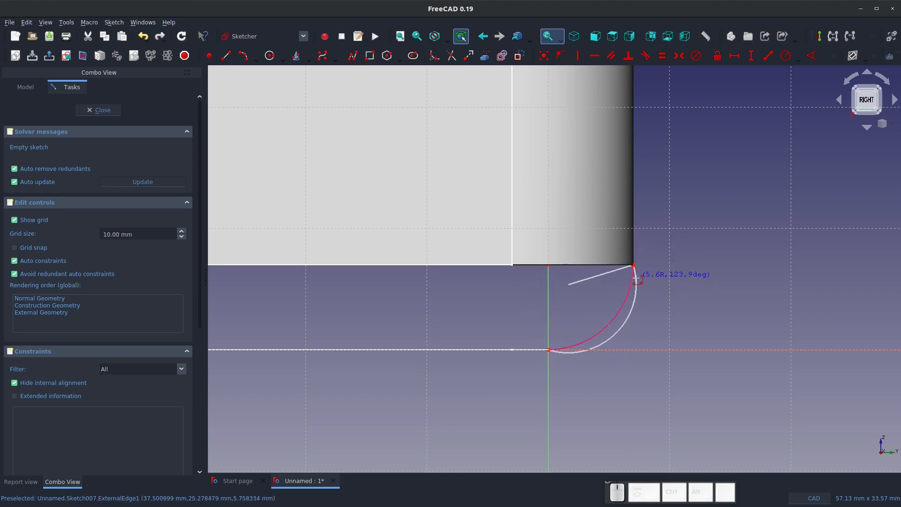
pyautogui.click(635, 296)
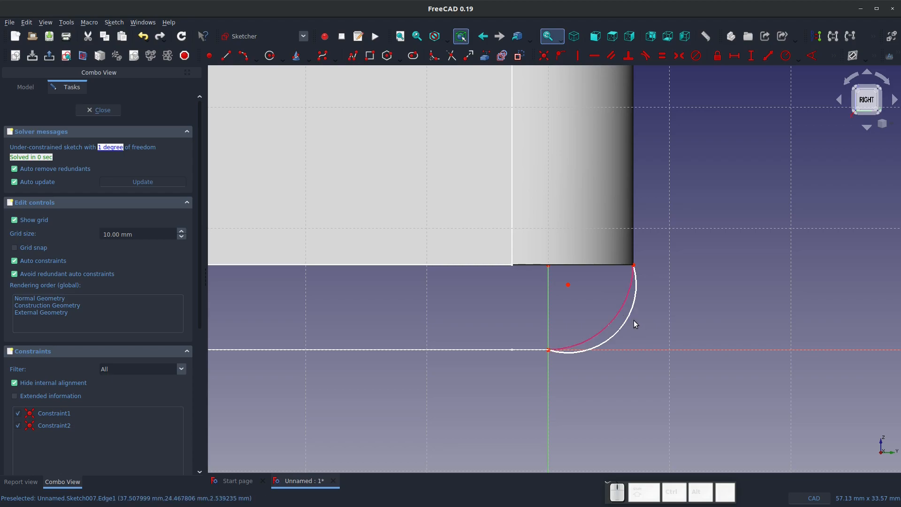
# Constrain the new arc equal to the referenced arc and close the sketch
pyautogui.click(630, 321)
pyautogui.click(617, 308)
pyautogui.press('e')
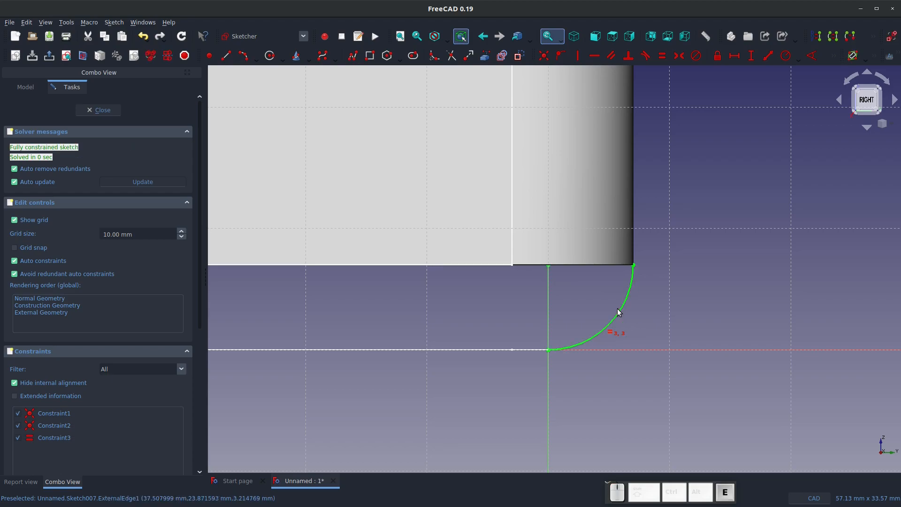
pyautogui.scroll(-6, 525, 289)
pyautogui.moveTo(524, 288); pyautogui.dragTo(501, 333, button='middle')
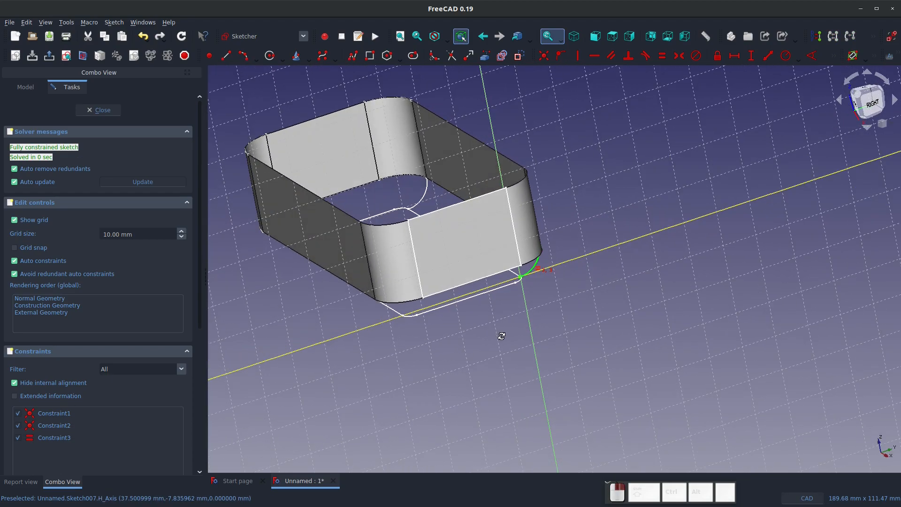
pyautogui.scroll(2, 502, 333)
pyautogui.click(99, 110)
# Create a sketch attached NormalToEdge to the base sketch's short straight edge at the vertex where the corner arc begins
pyautogui.scroll(-3, 660, 306)
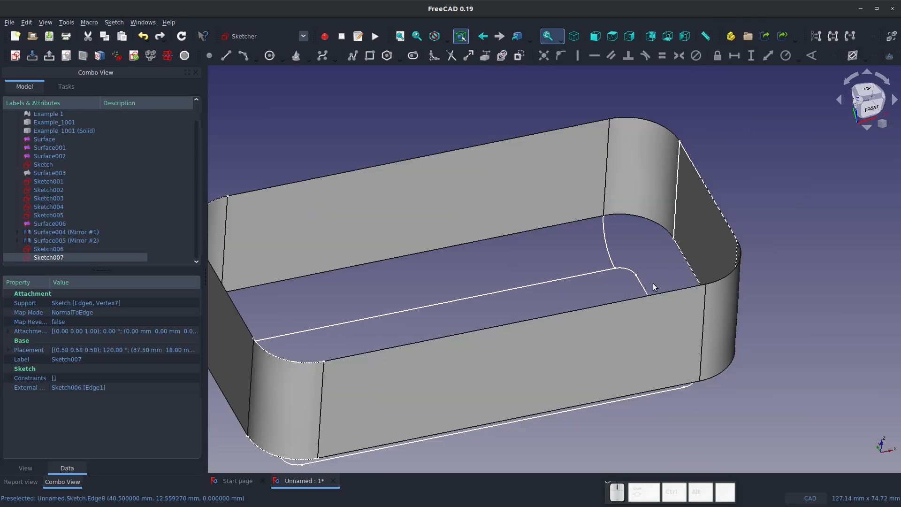
pyautogui.scroll(3, 653, 283)
pyautogui.click(627, 285)
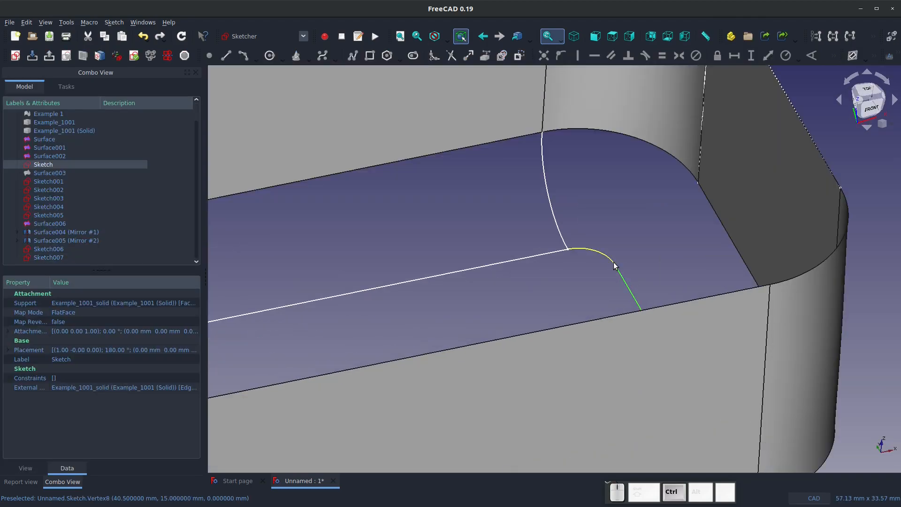
pyautogui.keyDown('ctrl'); pyautogui.click(338, 109); pyautogui.keyUp('ctrl')
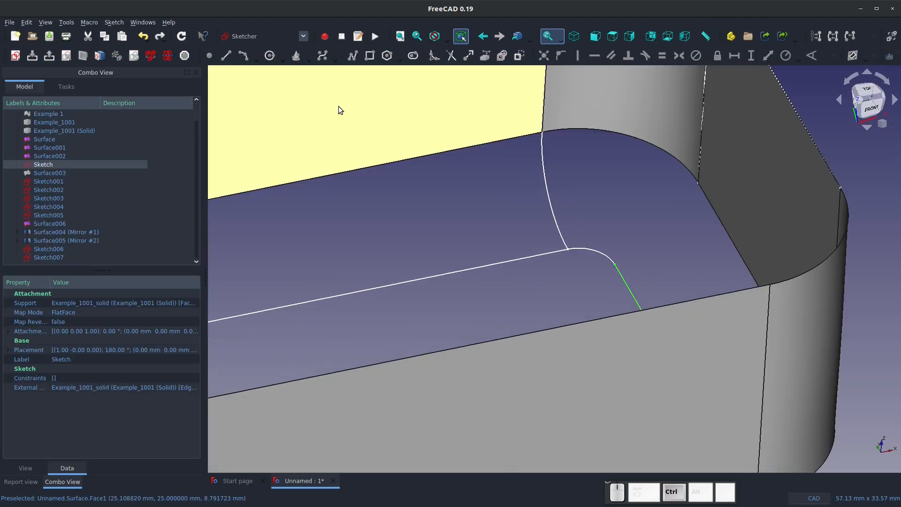
pyautogui.click(16, 56)
pyautogui.click(404, 259)
pyautogui.click(409, 252)
pyautogui.click(511, 274)
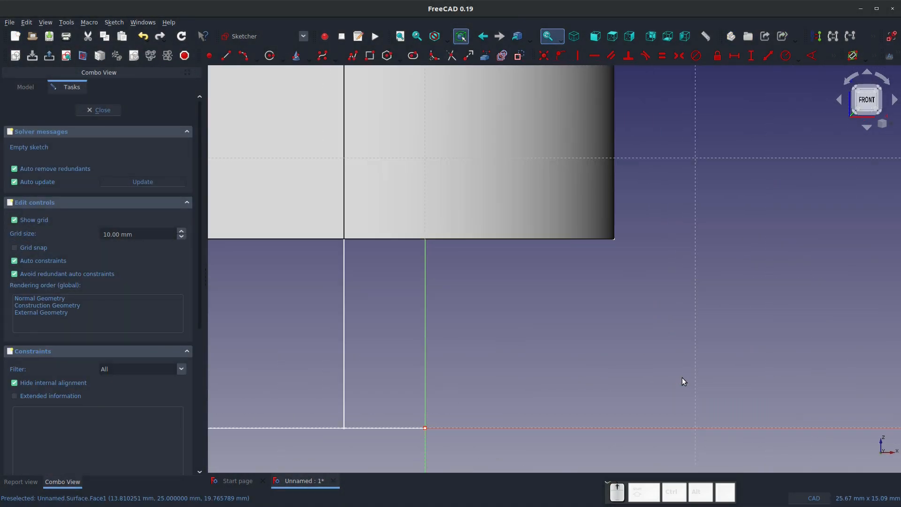
# Reference the end wall's lower edge from Sketch005 as external geometry and sketch a three-point arc from the origin to its corner endpoint
pyautogui.moveTo(556, 338); pyautogui.dragTo(548, 327, button='middle')
pyautogui.scroll(2, 547, 327)
pyautogui.scroll(-6, 548, 327)
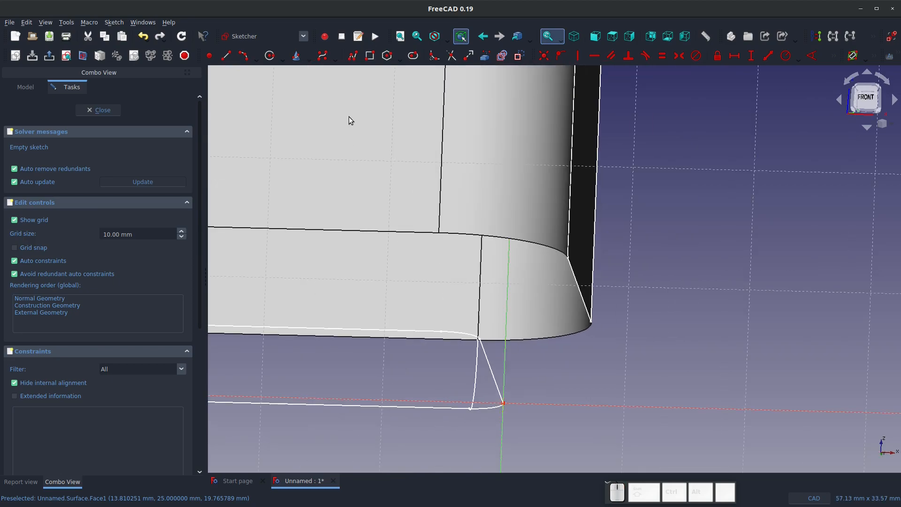
pyautogui.click(485, 57)
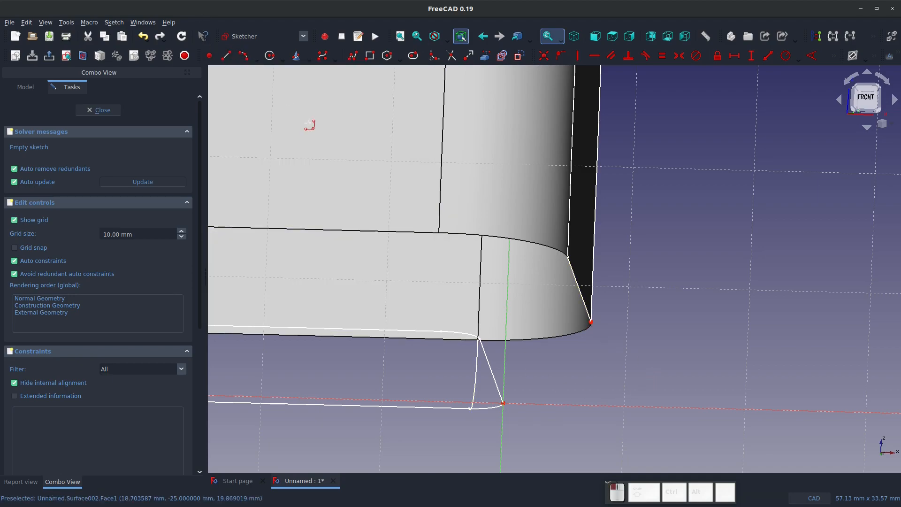
pyautogui.click(504, 403)
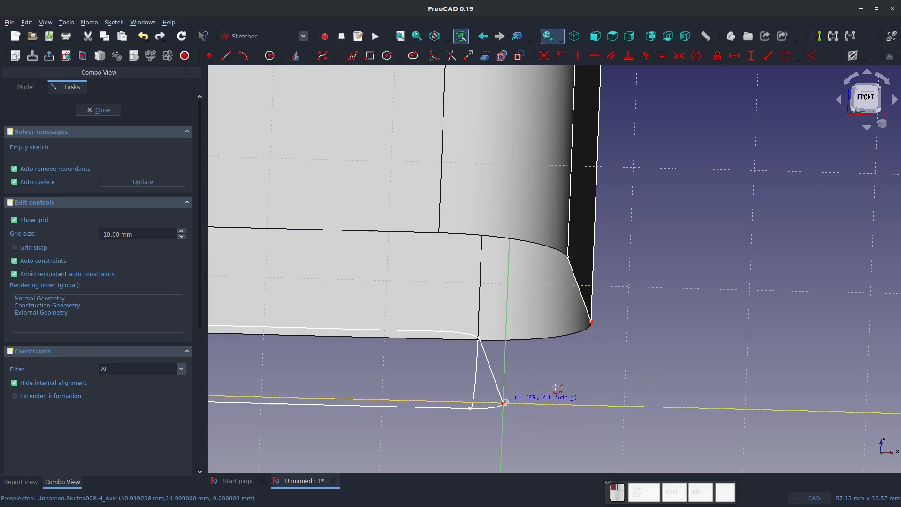
pyautogui.click(590, 322)
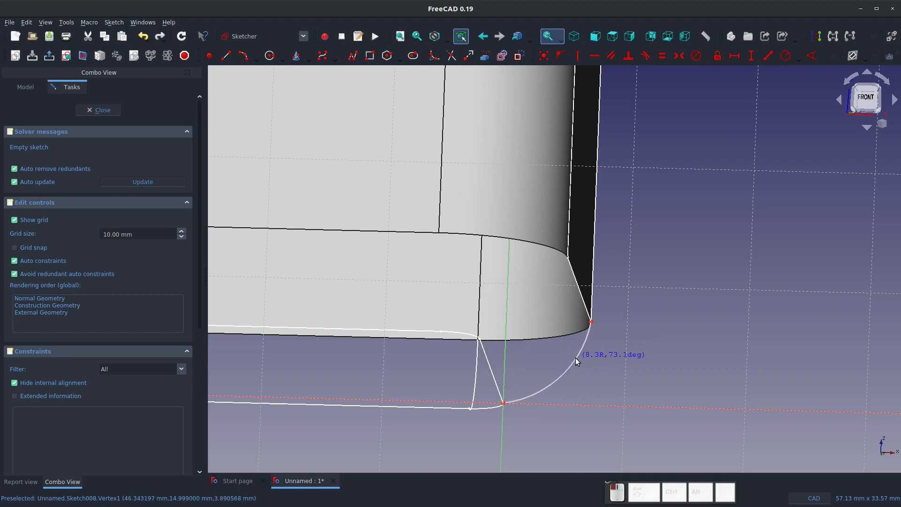
pyautogui.click(578, 349)
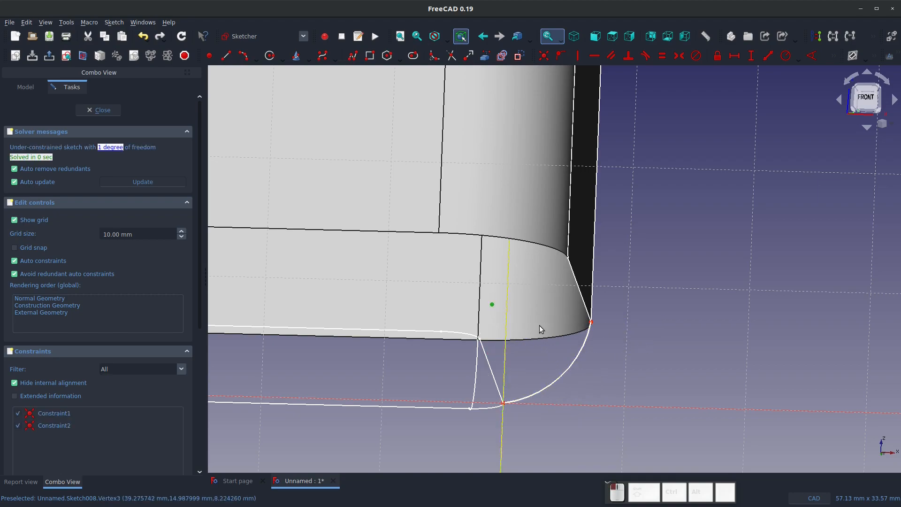
# Align the arc's centre horizontally with its upper endpoint and close the sketch
pyautogui.click(592, 323)
pyautogui.press('h')
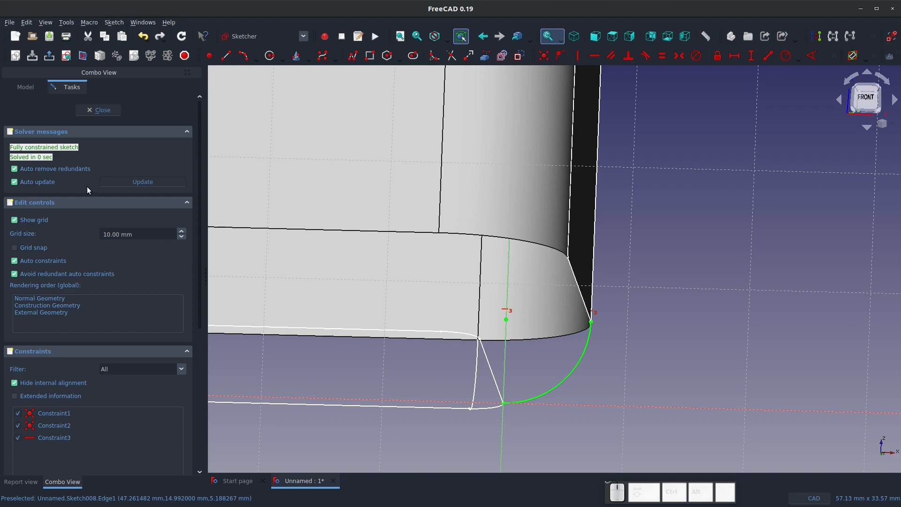
pyautogui.click(98, 114)
# In the Surface workbench, create a Filling bounded by the Sketch006 arc, long wall's lower edge, base sketch's long edge and Sketch007 arc
pyautogui.scroll(-4, 410, 280)
pyautogui.moveTo(407, 263)
pyautogui.mouseDown(button='middle')
pyautogui.moveTo(622, 262)
pyautogui.moveTo(572, 255)
pyautogui.moveTo(379, 329)
pyautogui.mouseUp(button='middle')
pyautogui.click(297, 36)
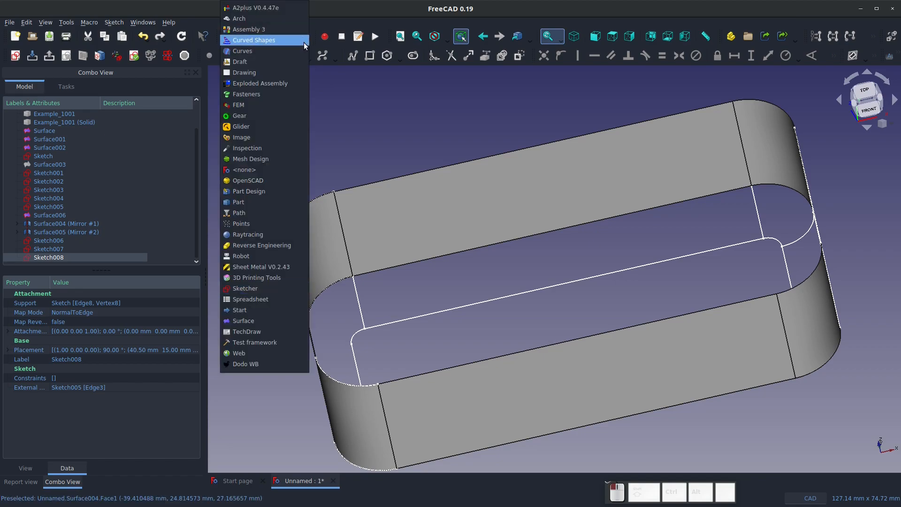
pyautogui.click(283, 322)
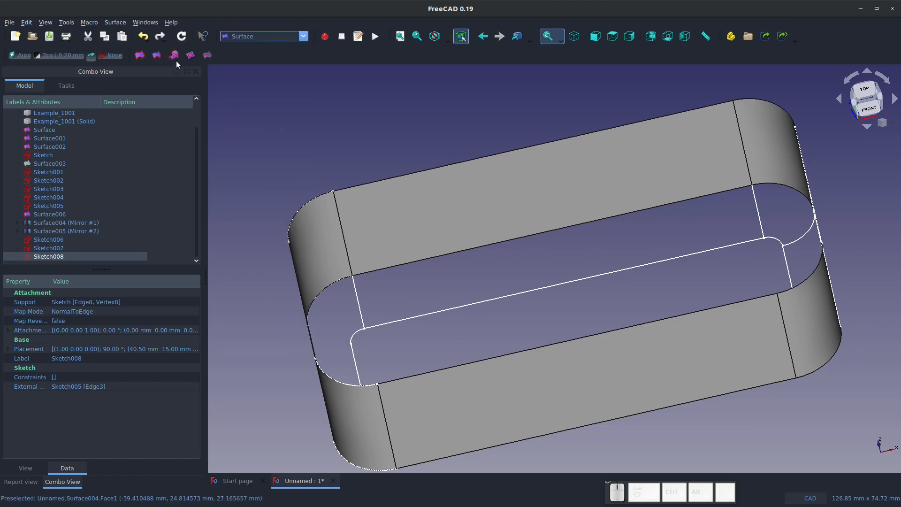
pyautogui.click(139, 56)
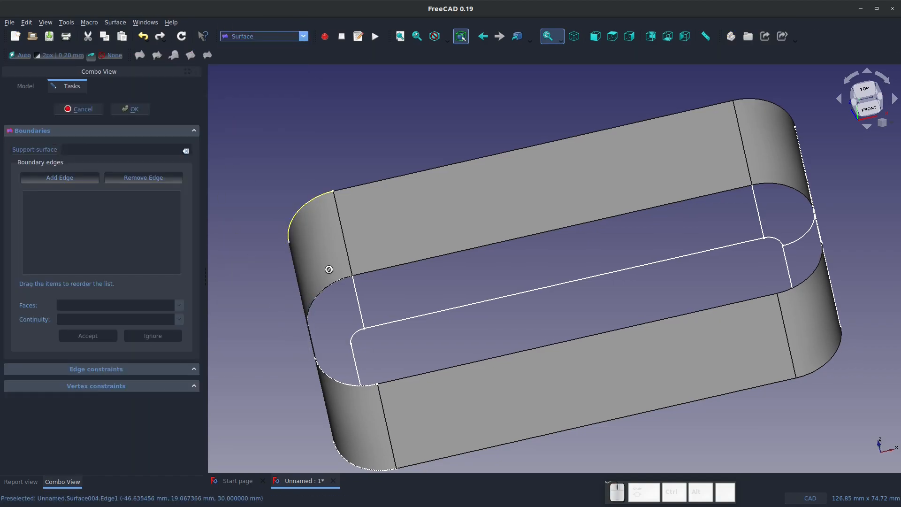
pyautogui.click(358, 299)
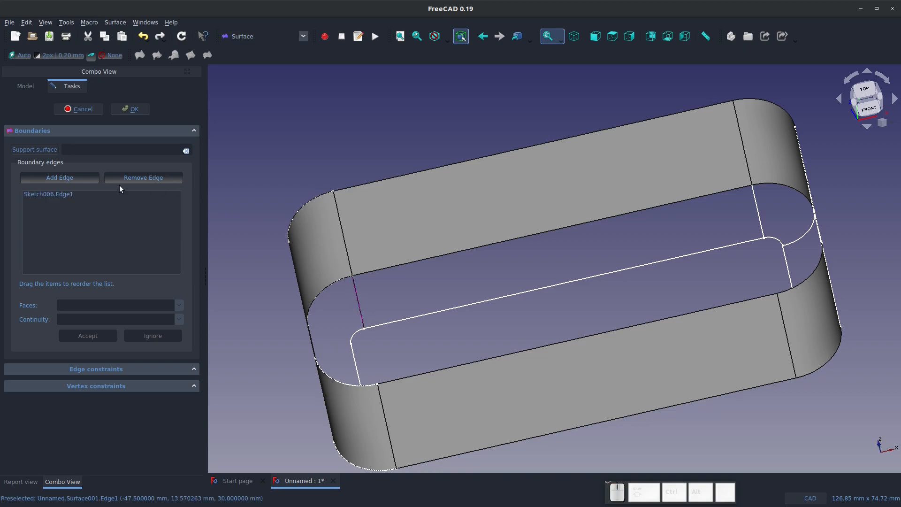
pyautogui.click(410, 262)
pyautogui.click(425, 313)
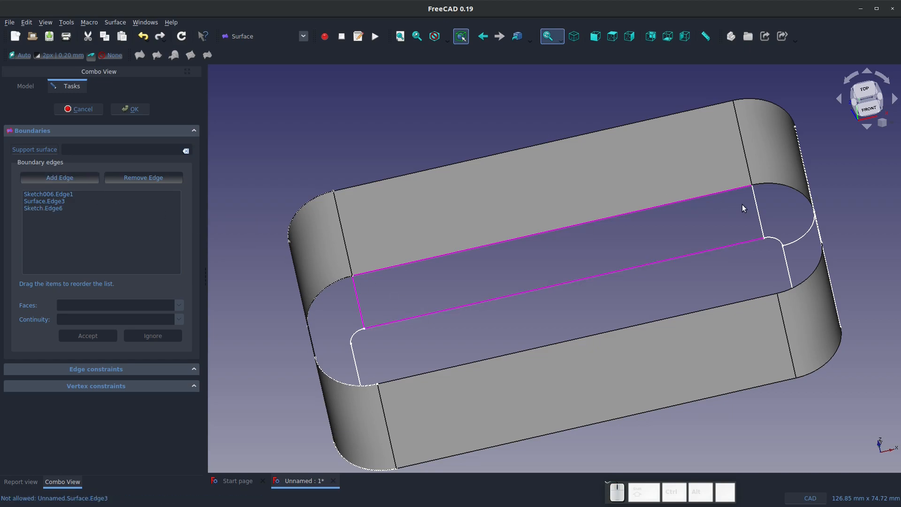
pyautogui.click(757, 205)
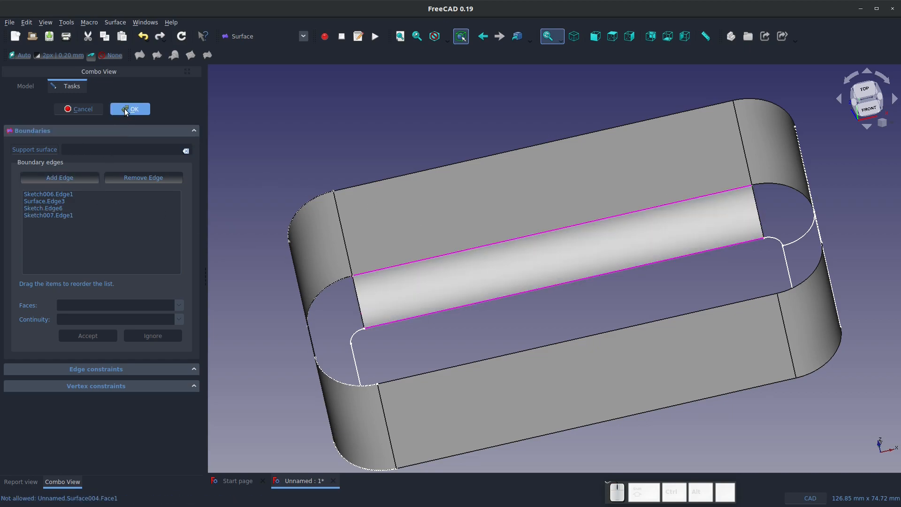
# Try to create a corner Filling bounded by the Sketch008 arc, mirrored corner's lower edge, Surface007's end edge and the base sketch's corner arc
pyautogui.scroll(4, 773, 223)
pyautogui.moveTo(773, 224); pyautogui.dragTo(503, 199, button='middle')
pyautogui.scroll(-2, 503, 199)
pyautogui.scroll(4, 783, 134)
pyautogui.moveTo(782, 135); pyautogui.dragTo(605, 201, button='middle')
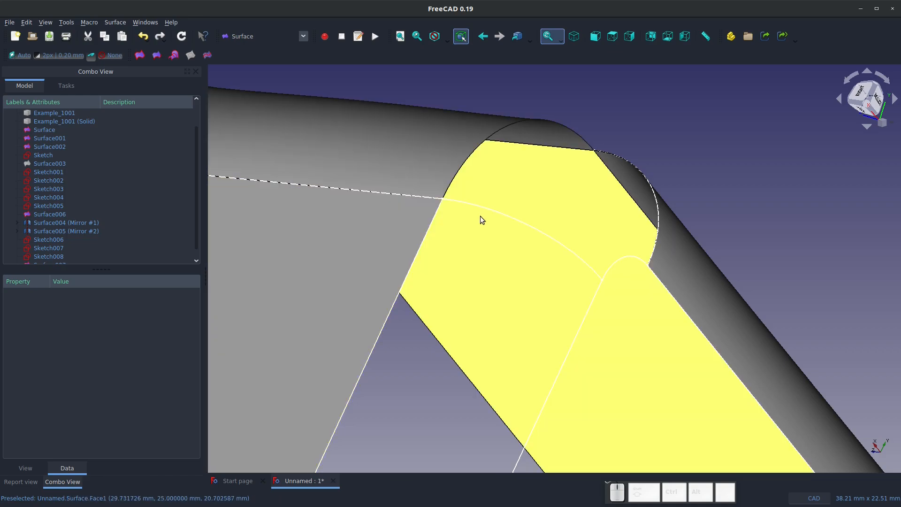
pyautogui.doubleClick(449, 197)
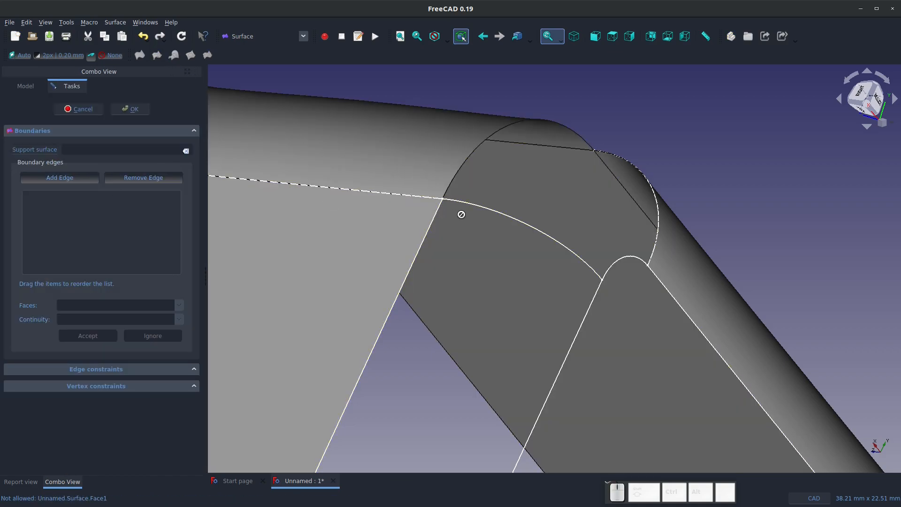
pyautogui.click(482, 209)
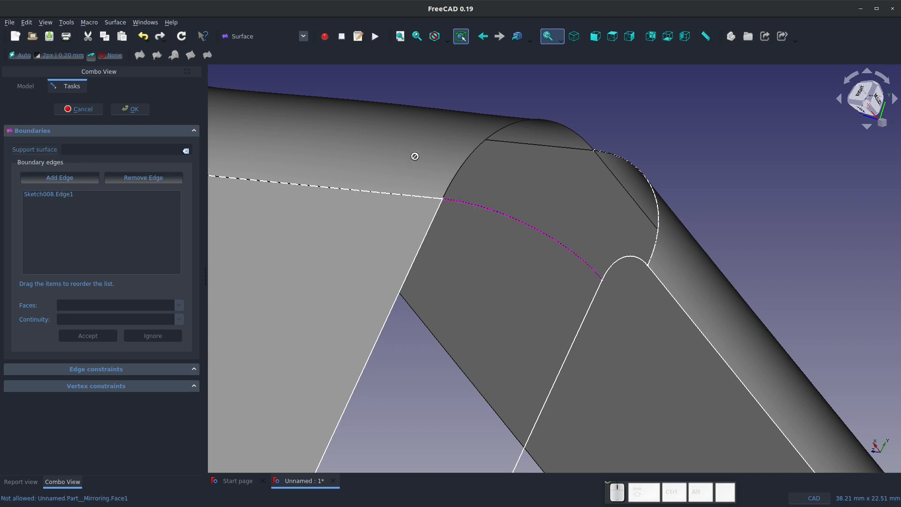
pyautogui.click(473, 152)
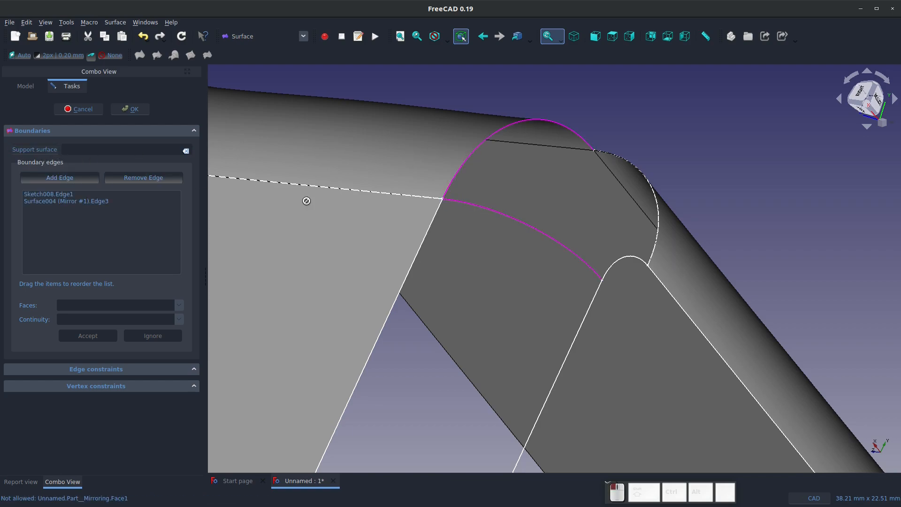
pyautogui.click(645, 176)
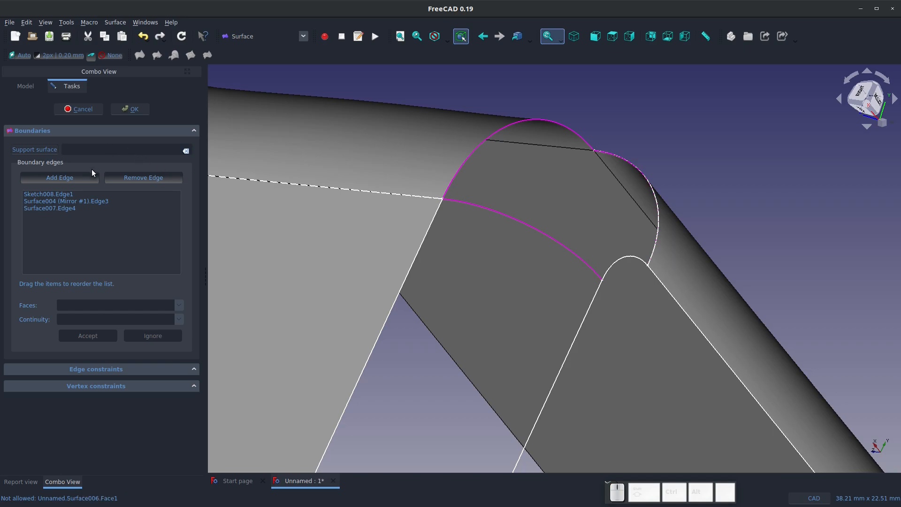
pyautogui.click(619, 257)
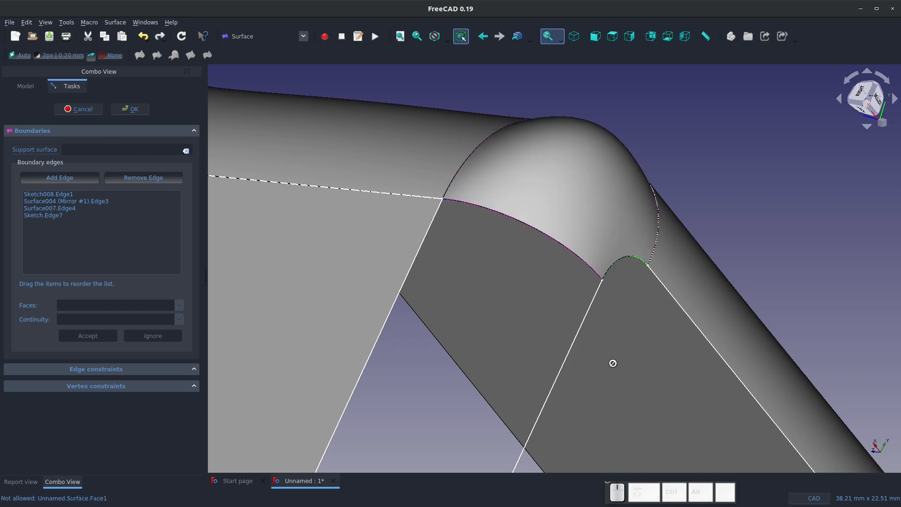
pyautogui.scroll(-2, 511, 190)
pyautogui.moveTo(511, 190); pyautogui.dragTo(760, 231, button='middle')
pyautogui.scroll(-4, 619, 230)
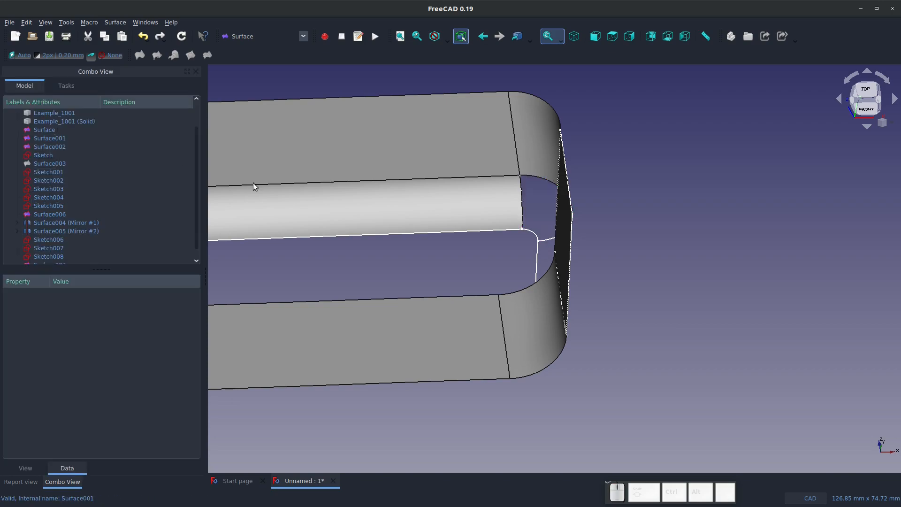
pyautogui.click(77, 110)
# Undo the trial Filling and the arc and base sketches until the swept transition surface Sweep is back
pyautogui.click(144, 36)
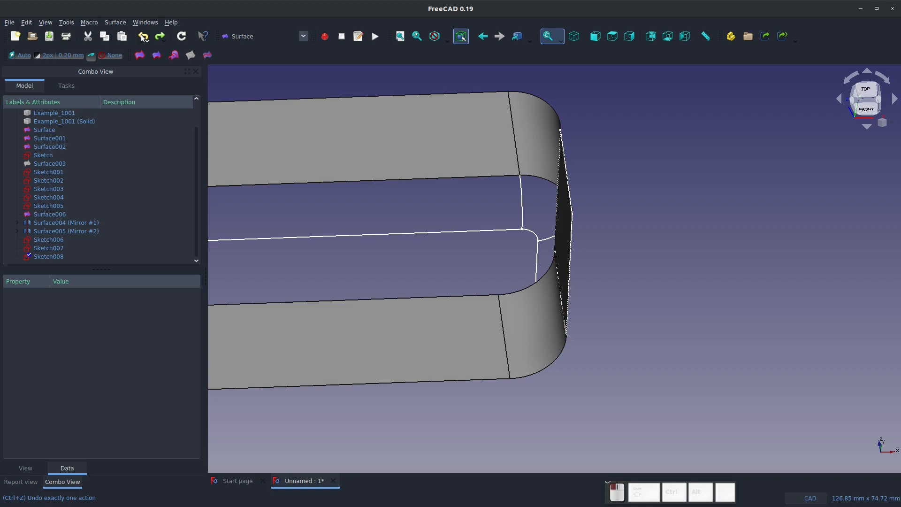
pyautogui.click(144, 36)
pyautogui.click(145, 36)
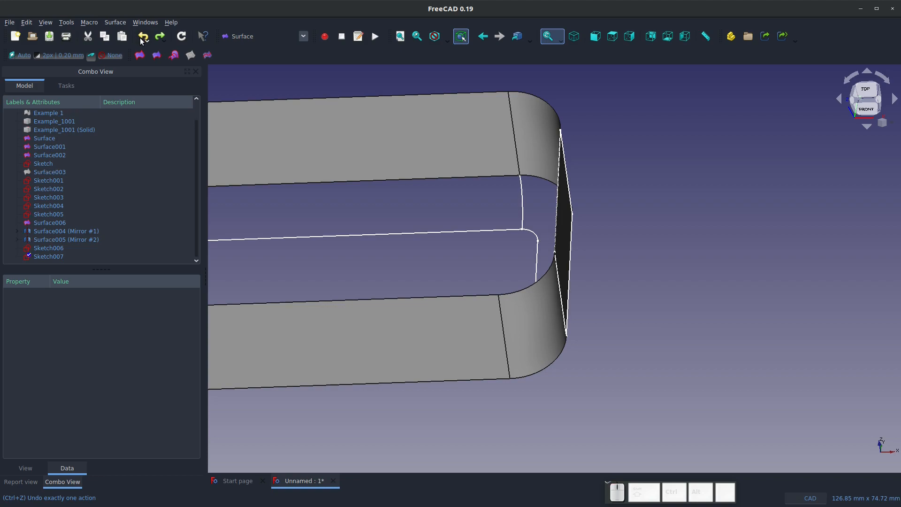
pyautogui.click(141, 37)
pyautogui.click(141, 37)
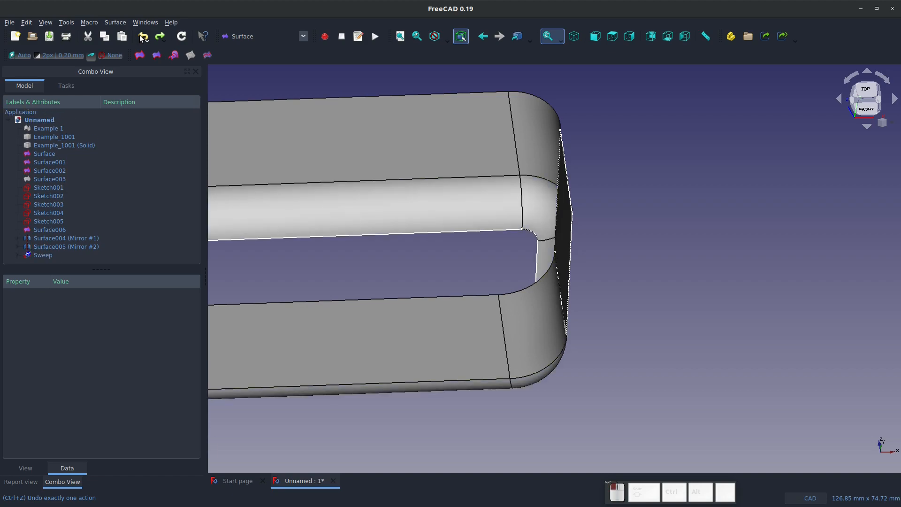
pyautogui.scroll(-4, 460, 187)
pyautogui.scroll(5, 302, 218)
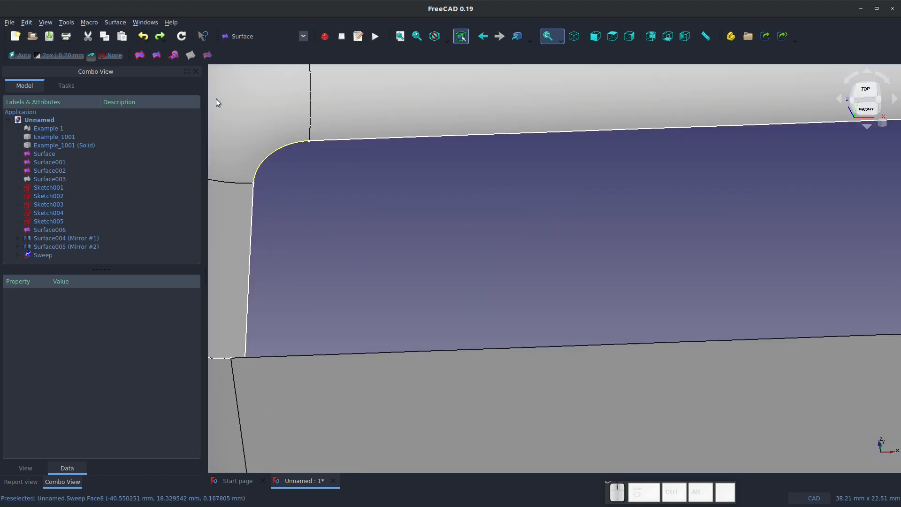
pyautogui.click(139, 55)
pyautogui.scroll(-3, 284, 213)
pyautogui.click(79, 180)
pyautogui.click(267, 194)
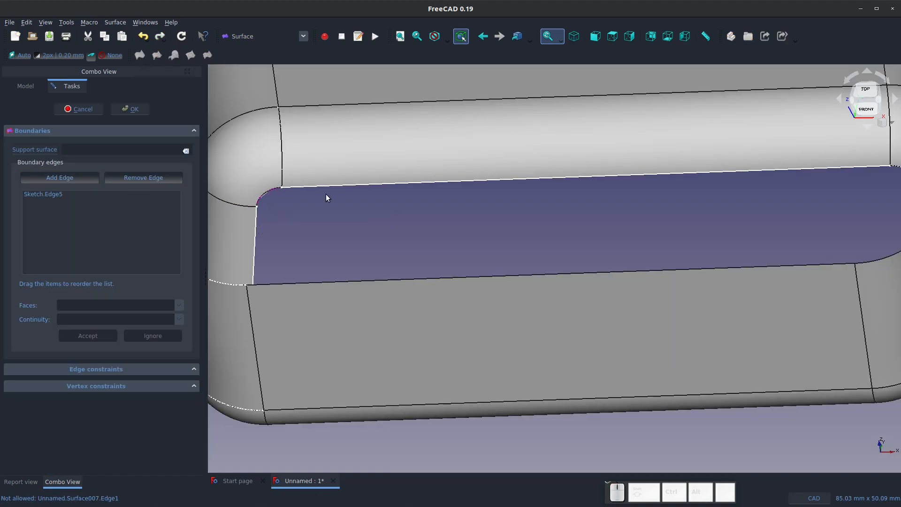
pyautogui.click(87, 112)
pyautogui.scroll(-2, 231, 228)
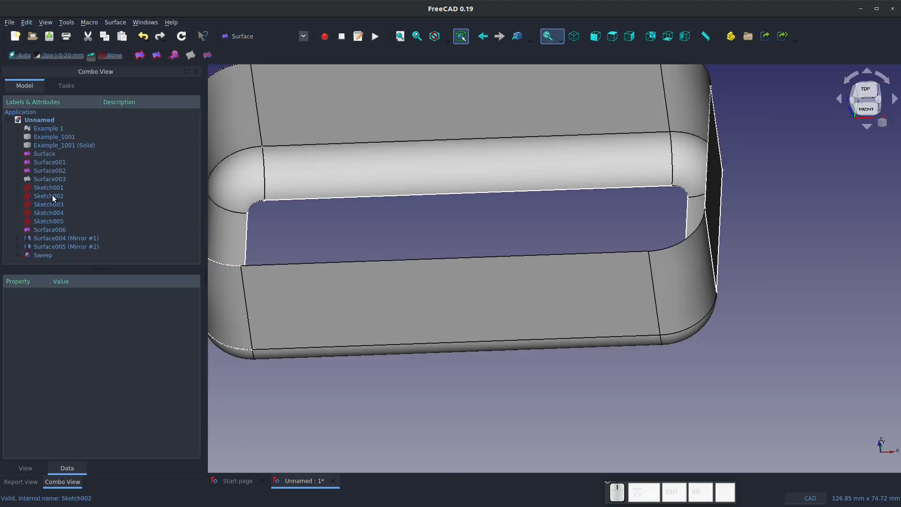
# Make the flat bottom surface Surface003 visible
pyautogui.click(45, 178)
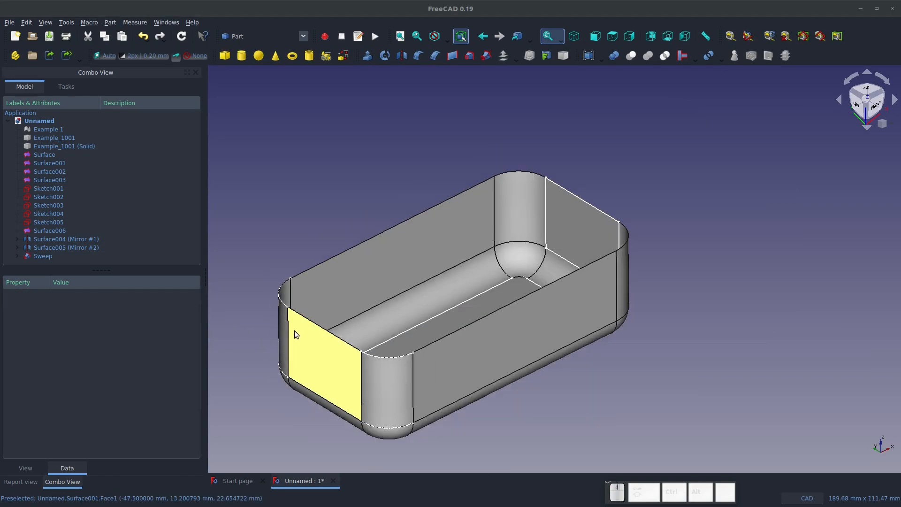
pyautogui.scroll(5, 294, 331)
pyautogui.scroll(-2, 419, 334)
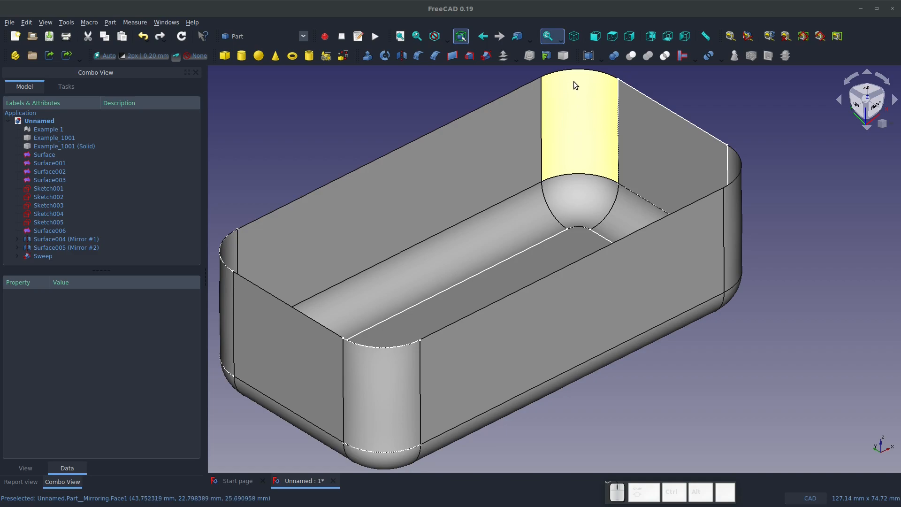
# In the Surface workbench, start a Filling with the upper edges of Surface, mirrored corner Surface004 and the end wall's Sketch005 line as boundaries
pyautogui.click(303, 37)
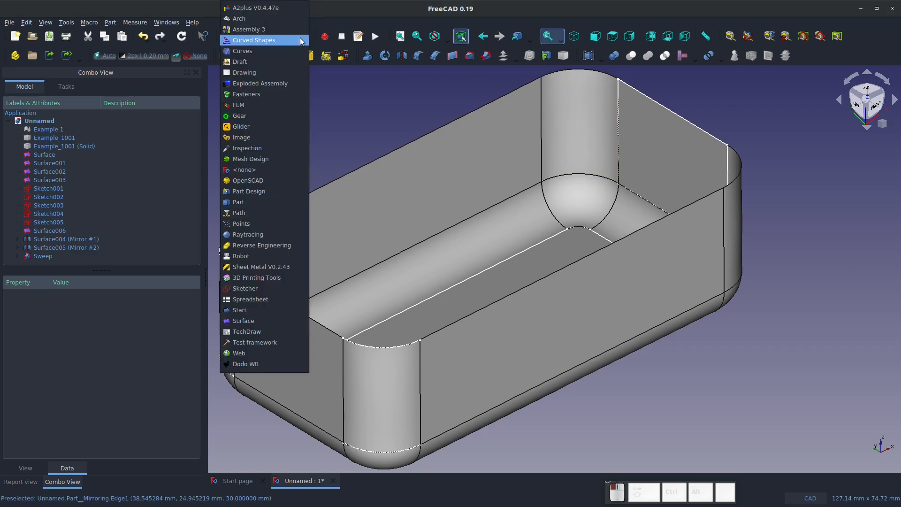
pyautogui.click(243, 321)
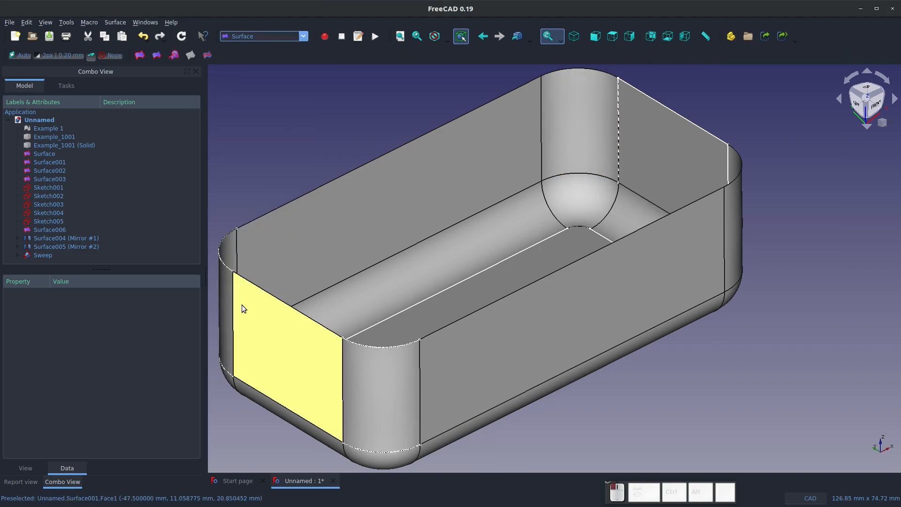
pyautogui.click(156, 55)
pyautogui.click(359, 172)
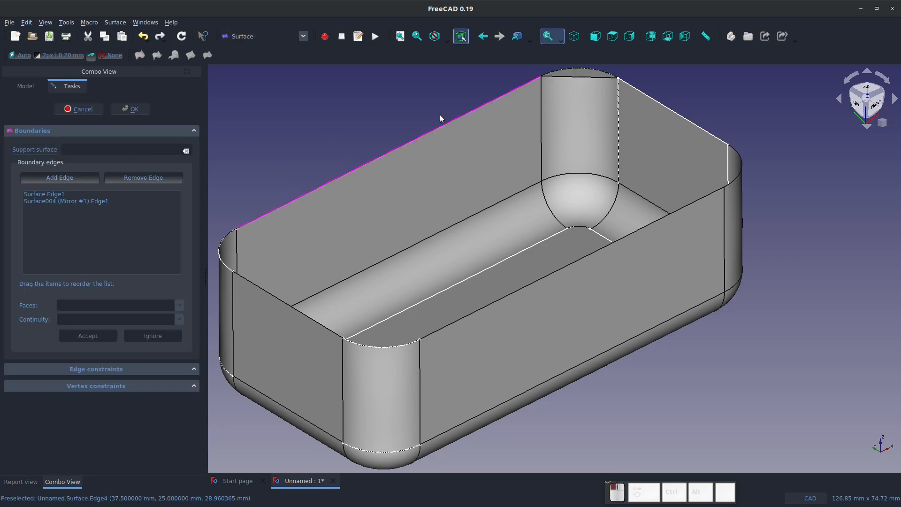
pyautogui.click(41, 176)
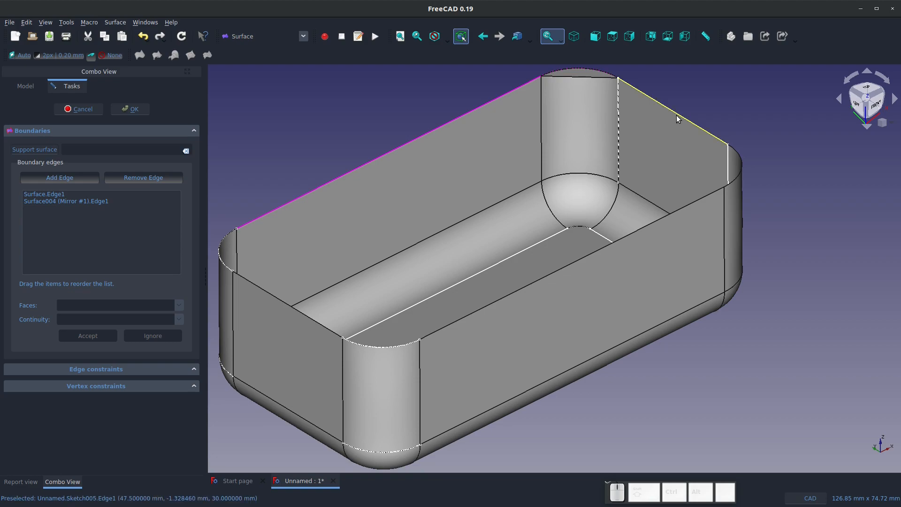
pyautogui.click(676, 117)
# Add the remaining five upper rim edges as boundaries, ending with the Sketch001 corner arc, and complete the Filling that closes the open top
pyautogui.click(77, 178)
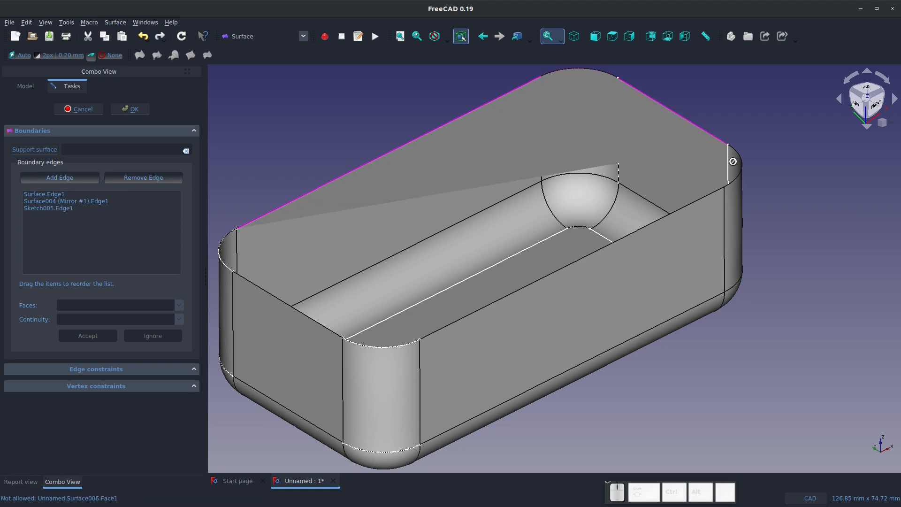
pyautogui.click(731, 166)
pyautogui.click(39, 179)
pyautogui.click(573, 263)
pyautogui.click(381, 347)
pyautogui.click(41, 179)
pyautogui.click(288, 303)
pyautogui.click(220, 256)
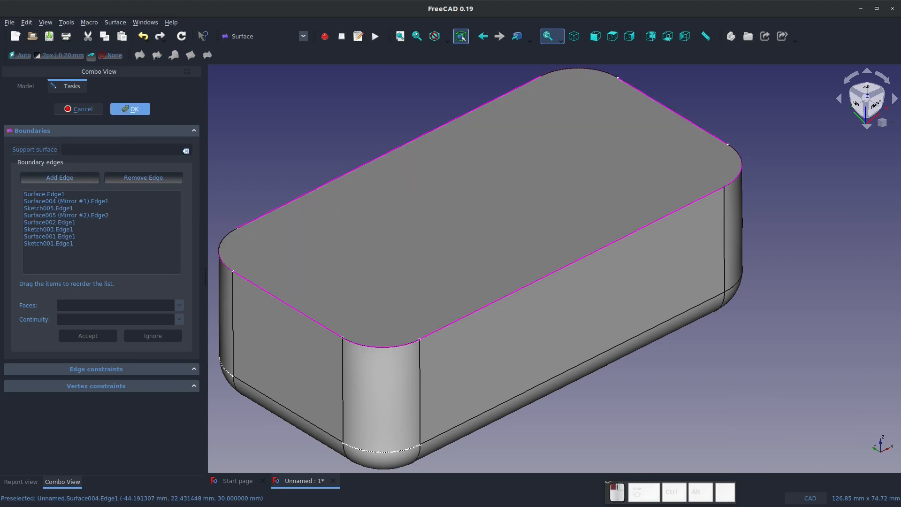
pyautogui.click(130, 110)
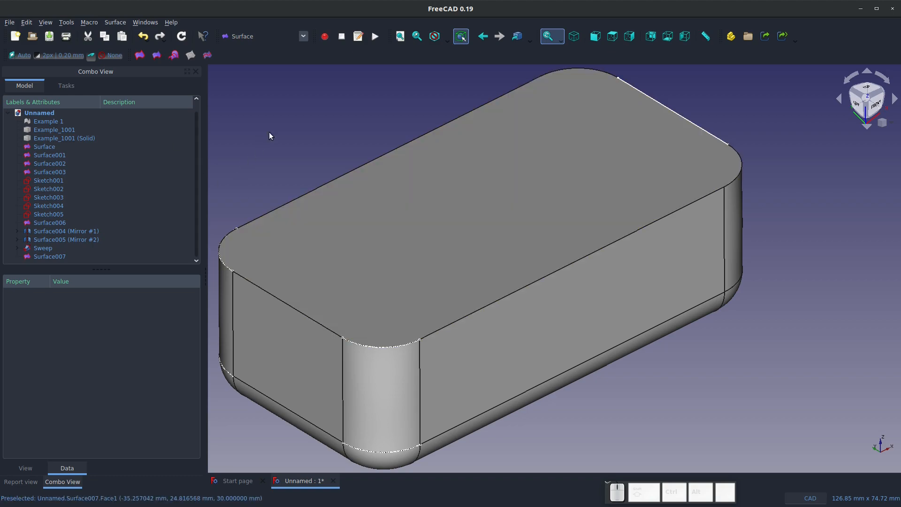
# In the Curves workbench, select the faces of the lid, long wall Surface002, corner Surface005 and end wall Surface001
pyautogui.click(277, 37)
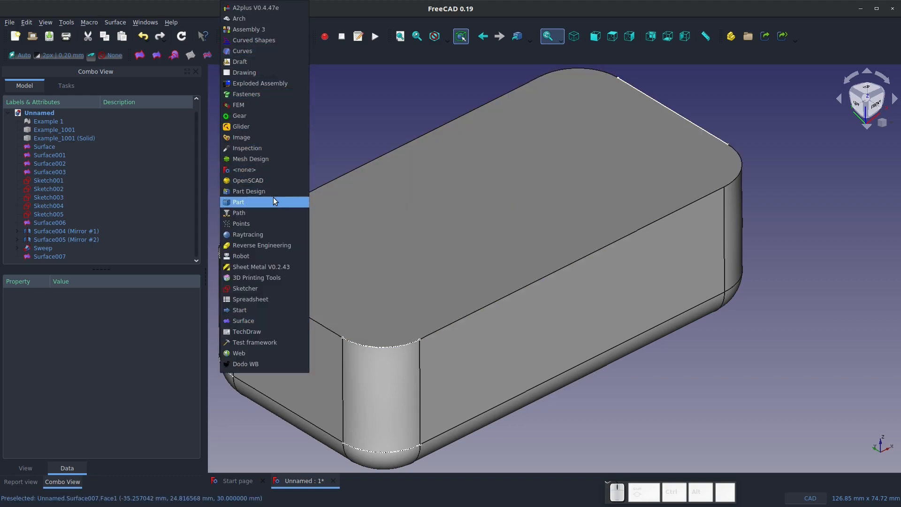
pyautogui.click(271, 51)
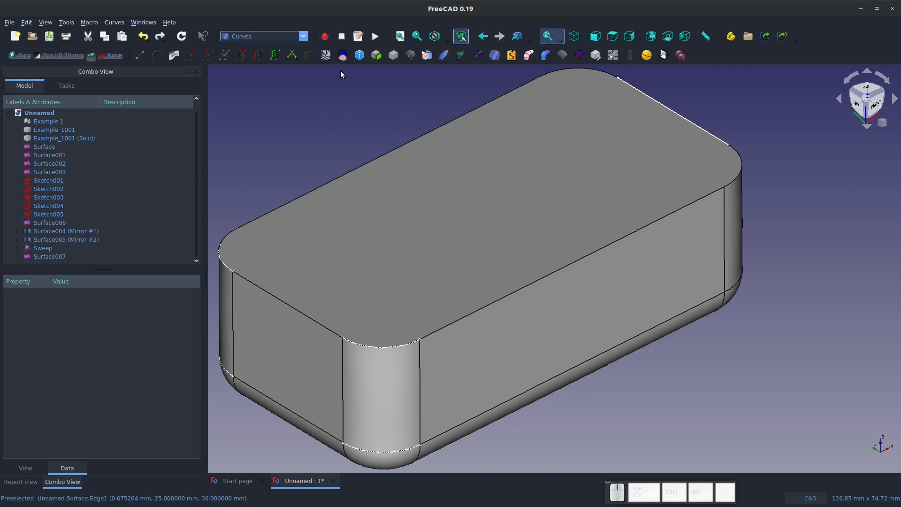
pyautogui.click(383, 84)
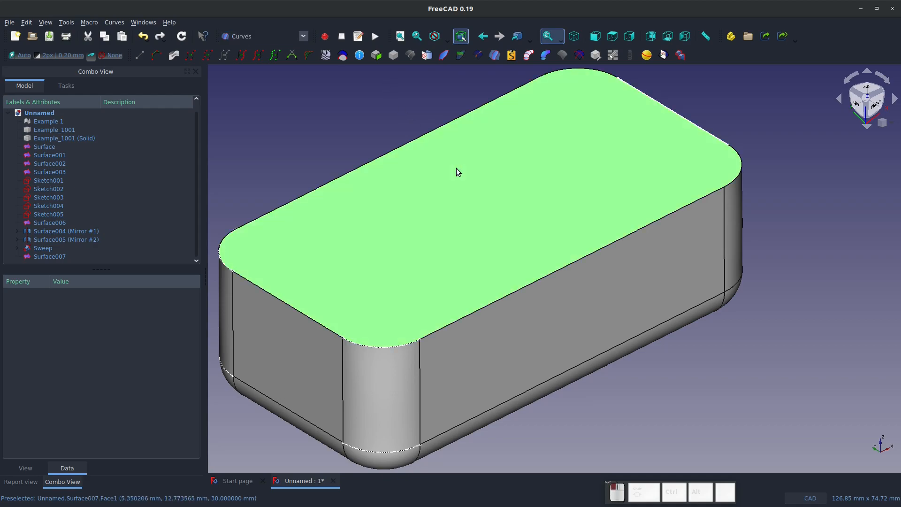
pyautogui.click(455, 169)
pyautogui.keyDown('ctrl'); pyautogui.click(517, 322); pyautogui.keyUp('ctrl')
pyautogui.keyDown('ctrl'); pyautogui.click(400, 372); pyautogui.keyUp('ctrl')
pyautogui.keyDown('ctrl'); pyautogui.click(300, 354); pyautogui.keyUp('ctrl')
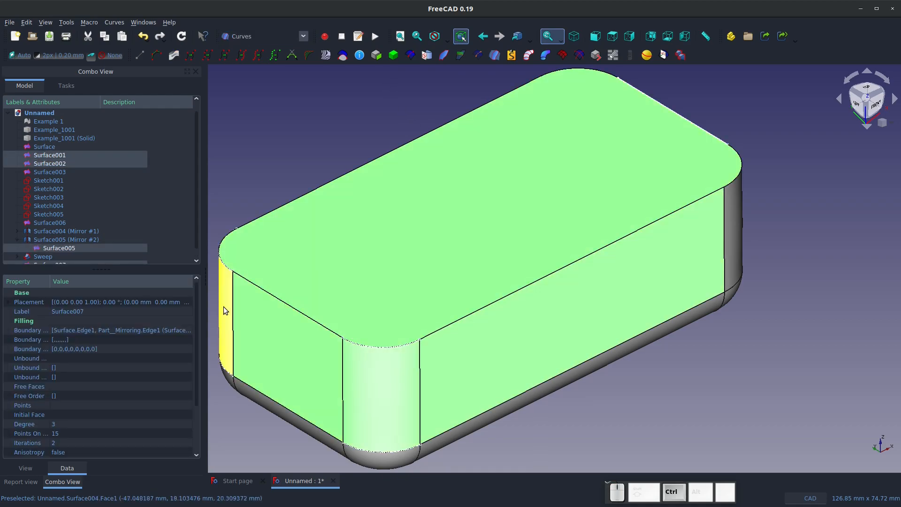
# Add corner Surface004, mirrored corner Surface005 and the adjoining rounded Sweep faces below these walls to the selection
pyautogui.keyDown('ctrl'); pyautogui.click(223, 306); pyautogui.keyUp('ctrl')
pyautogui.keyDown('ctrl'); pyautogui.click(323, 436); pyautogui.keyUp('ctrl')
pyautogui.keyDown('ctrl'); pyautogui.click(390, 457); pyautogui.keyUp('ctrl')
pyautogui.keyDown('ctrl'); pyautogui.click(440, 444); pyautogui.keyUp('ctrl')
pyautogui.keyDown('ctrl'); pyautogui.click(735, 250); pyautogui.keyUp('ctrl')
pyautogui.keyDown('ctrl'); pyautogui.click(740, 296); pyautogui.keyUp('ctrl')
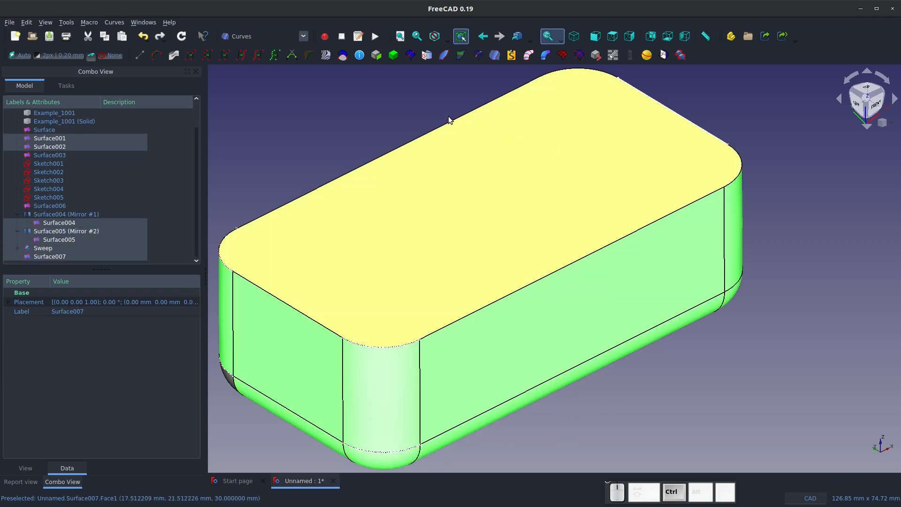
# Add the flat bottom Surface003, the second long wall Surface and their adjoining rounded Sweep faces to the selection
pyautogui.scroll(-3, 399, 287)
pyautogui.moveTo(400, 287); pyautogui.dragTo(411, 269, button='middle')
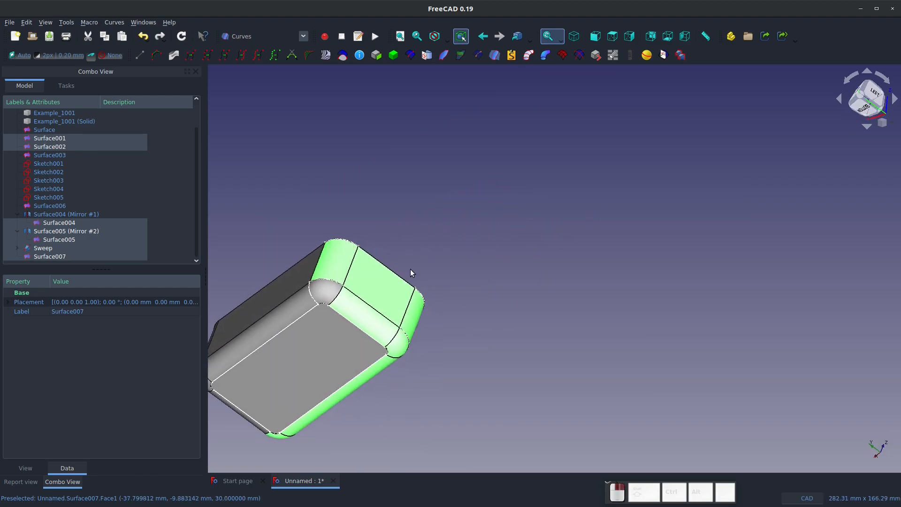
pyautogui.keyDown('ctrl'); pyautogui.click(309, 320); pyautogui.keyUp('ctrl')
pyautogui.keyDown('ctrl'); pyautogui.click(280, 288); pyautogui.keyUp('ctrl')
pyautogui.keyDown('ctrl'); pyautogui.scroll(2, 211, 310); pyautogui.keyUp('ctrl')
pyautogui.moveTo(211, 311); pyautogui.dragTo(429, 261, button='middle')
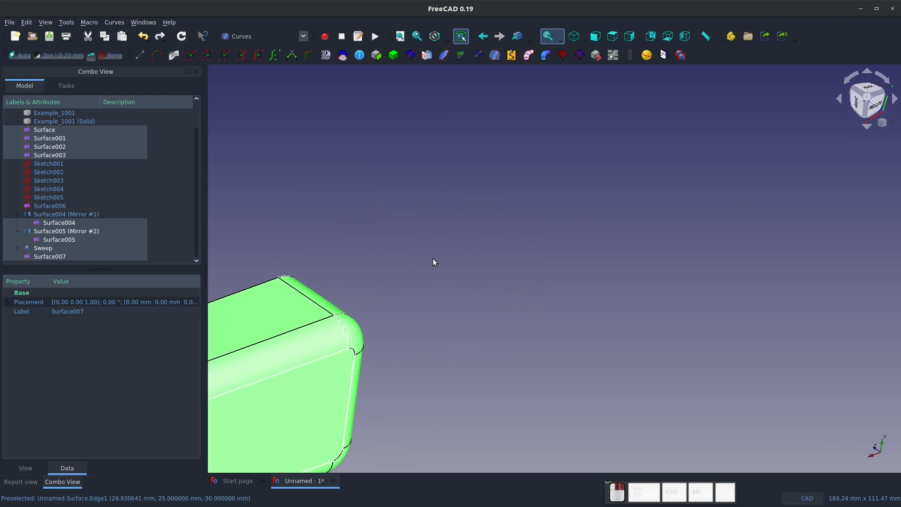
# Add the remaining end wall Surface006, the mirrored corner Surface004 and their rounded Sweep faces to the selection
pyautogui.scroll(-6, 428, 261)
pyautogui.scroll(8, 263, 347)
pyautogui.moveTo(355, 309); pyautogui.dragTo(610, 95, button='middle')
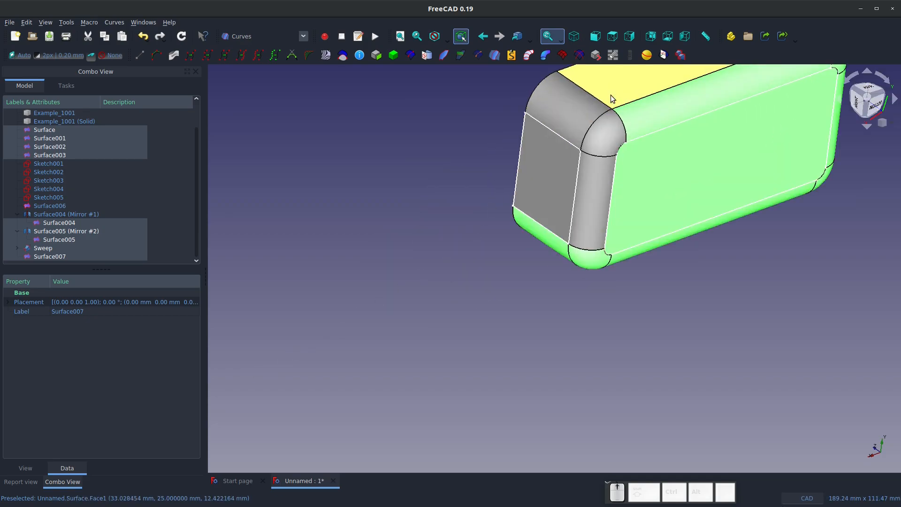
pyautogui.scroll(3, 610, 95)
pyautogui.keyDown('ctrl'); pyautogui.click(540, 225); pyautogui.keyUp('ctrl')
pyautogui.keyDown('ctrl'); pyautogui.click(551, 155); pyautogui.keyUp('ctrl')
# Make a parametric solid from the selected faces and select the new Solid object
pyautogui.moveTo(578, 159); pyautogui.dragTo(569, 322, button='middle')
pyautogui.scroll(-5, 521, 263)
pyautogui.scroll(6, 525, 274)
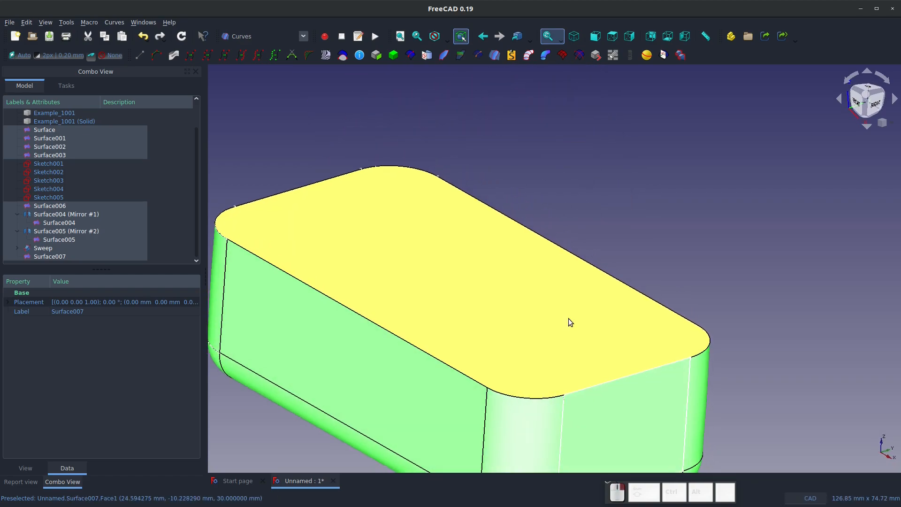
pyautogui.scroll(2, 570, 322)
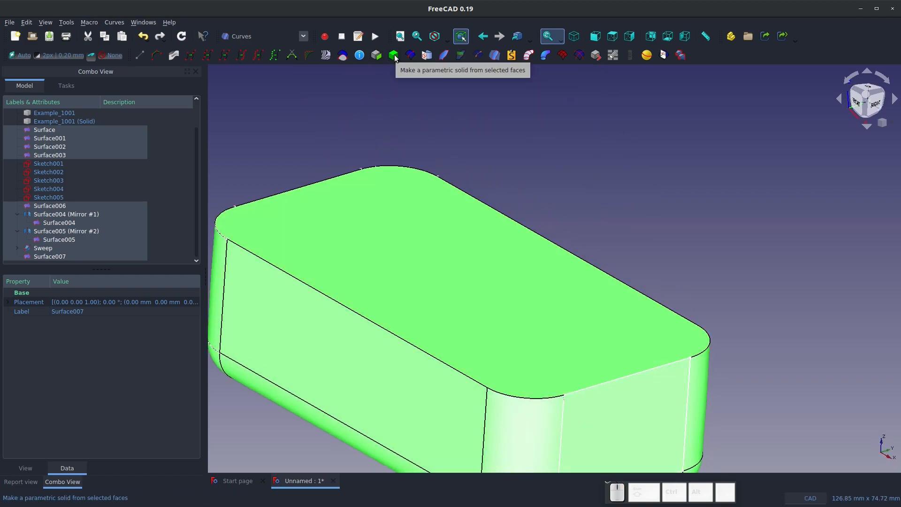
pyautogui.click(394, 57)
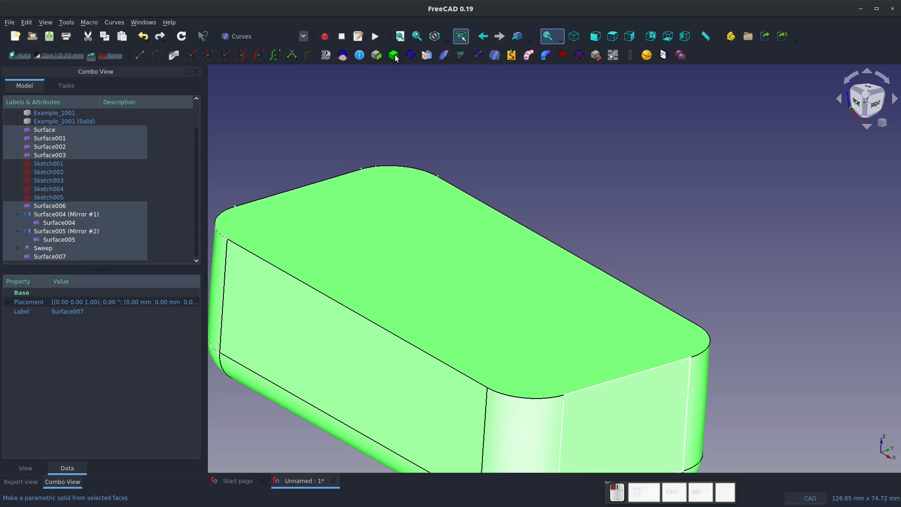
pyautogui.scroll(-4, 556, 238)
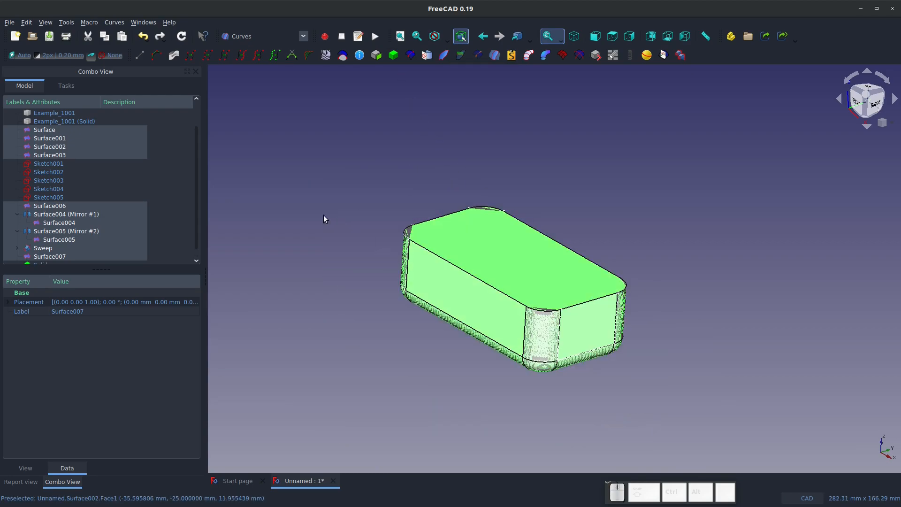
pyautogui.click(401, 323)
pyautogui.scroll(-1, 66, 258)
pyautogui.click(46, 256)
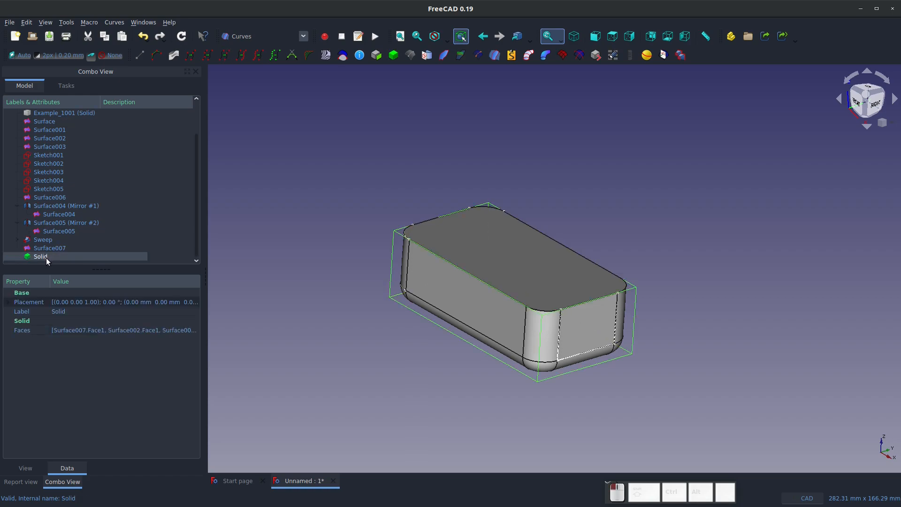
# Hide the Solid, the top filling Surface007 and the front long wall Surface002
pyautogui.click(530, 279)
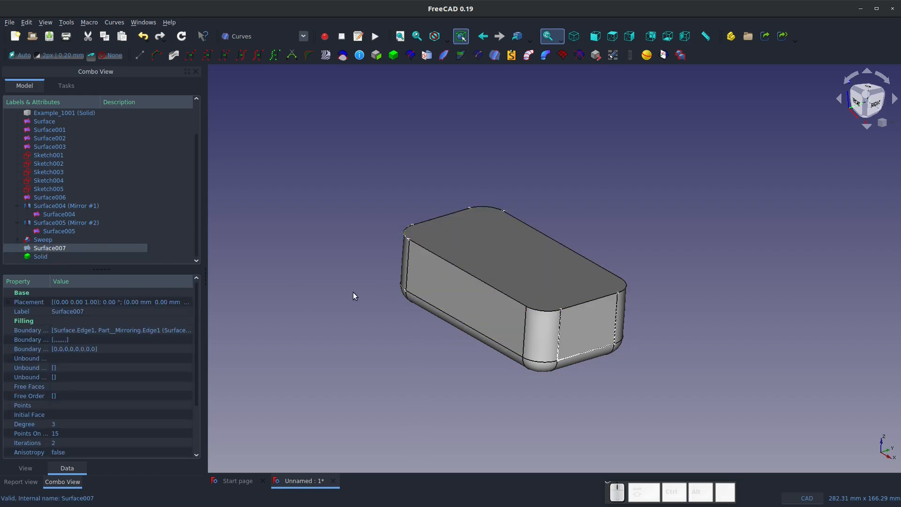
pyautogui.scroll(3, 486, 269)
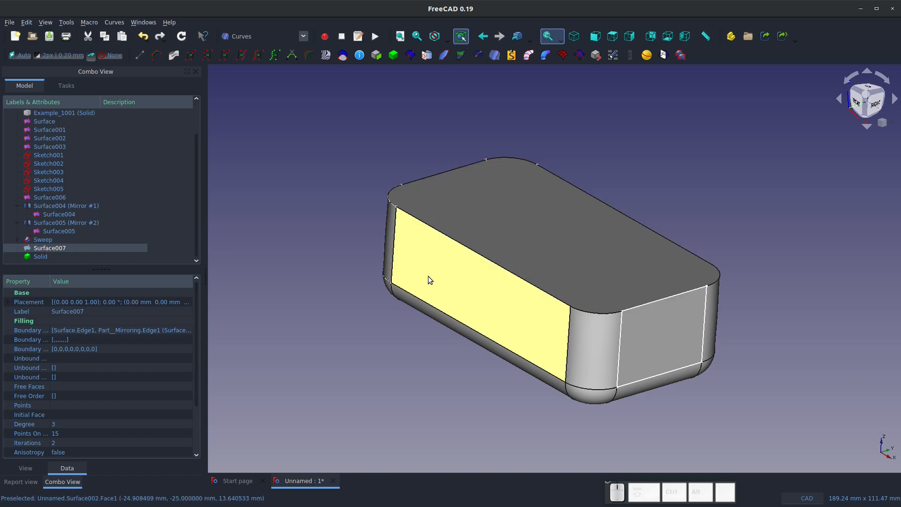
pyautogui.press('Down')
pyautogui.press('space')
pyautogui.click(516, 311)
pyautogui.press('space')
# Hide the rounded Sweep faces and the walls and rounded corner at the far end of the box
pyautogui.click(489, 241)
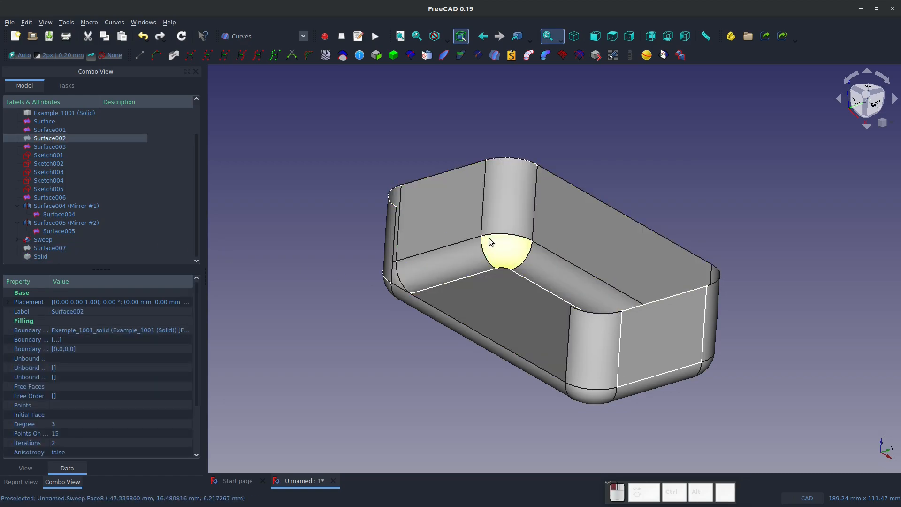
pyautogui.press('space')
pyautogui.click(486, 234)
pyautogui.press('space')
pyautogui.click(529, 223)
pyautogui.press('space')
pyautogui.click(508, 222)
pyautogui.press('space')
# Hide the remaining corner surfaces, end wall and flat bottom Surface003, leaving only the Solid shown
pyautogui.click(392, 228)
pyautogui.press('space')
pyautogui.click(600, 318)
pyautogui.press('space')
pyautogui.click(703, 318)
pyautogui.press('space')
pyautogui.click(711, 319)
pyautogui.press('space')
pyautogui.click(572, 342)
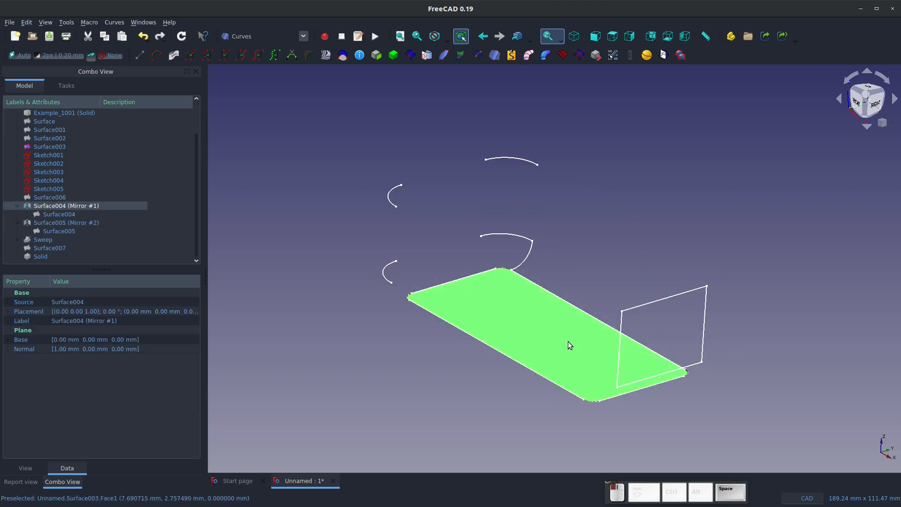
pyautogui.press('space')
pyautogui.click(41, 257)
pyautogui.press('space')
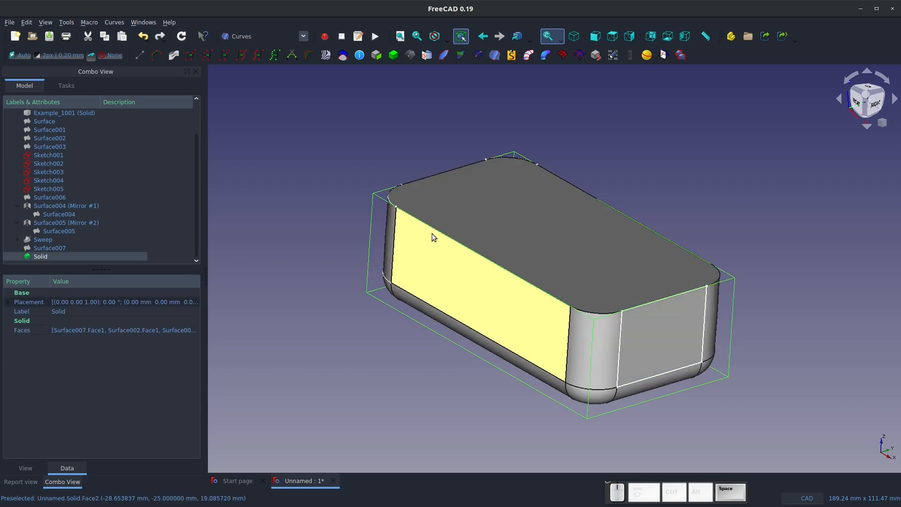
# Start a Part workbench Thickness on the Solid with its top face open and a thickness of -1 mm
pyautogui.click(505, 156)
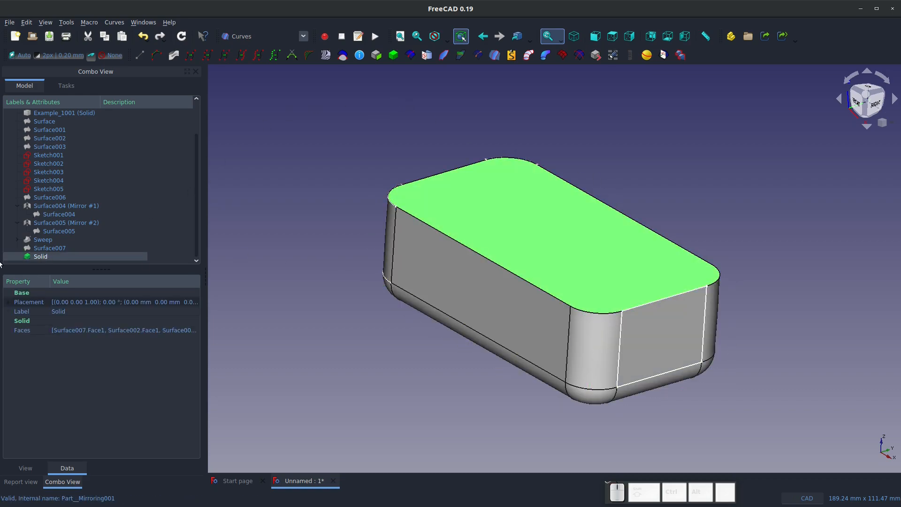
pyautogui.click(303, 36)
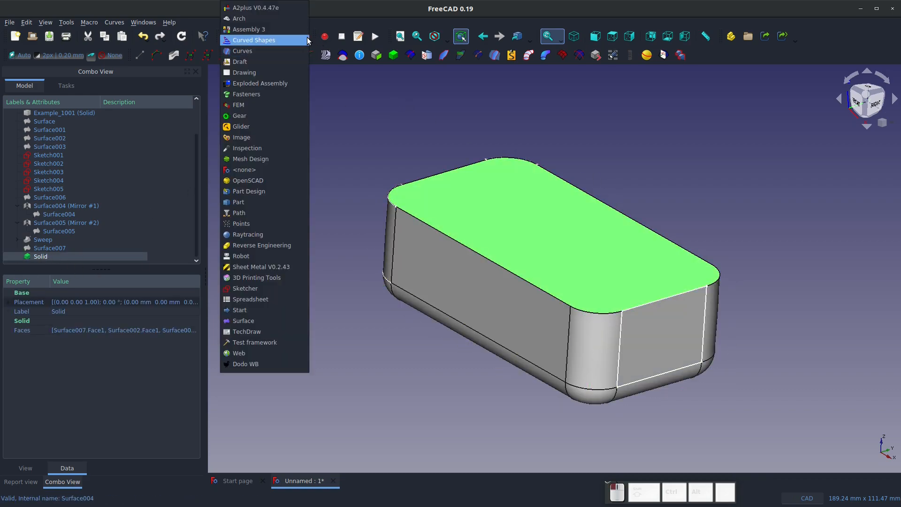
pyautogui.click(259, 206)
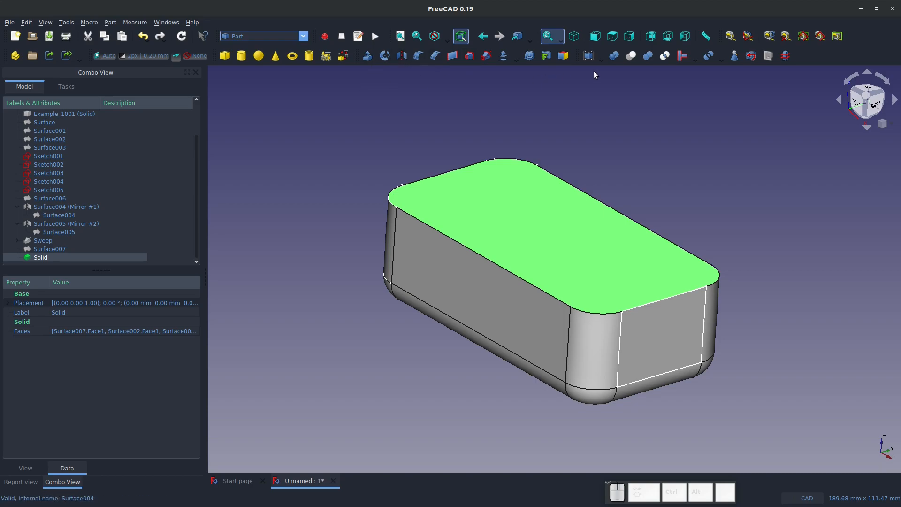
pyautogui.click(530, 56)
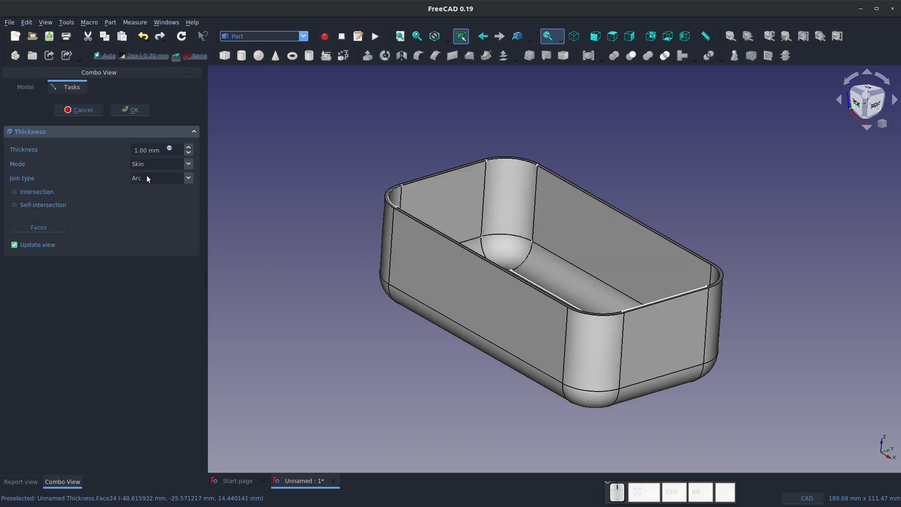
pyautogui.tripleClick(160, 150)
pyautogui.write('-1')
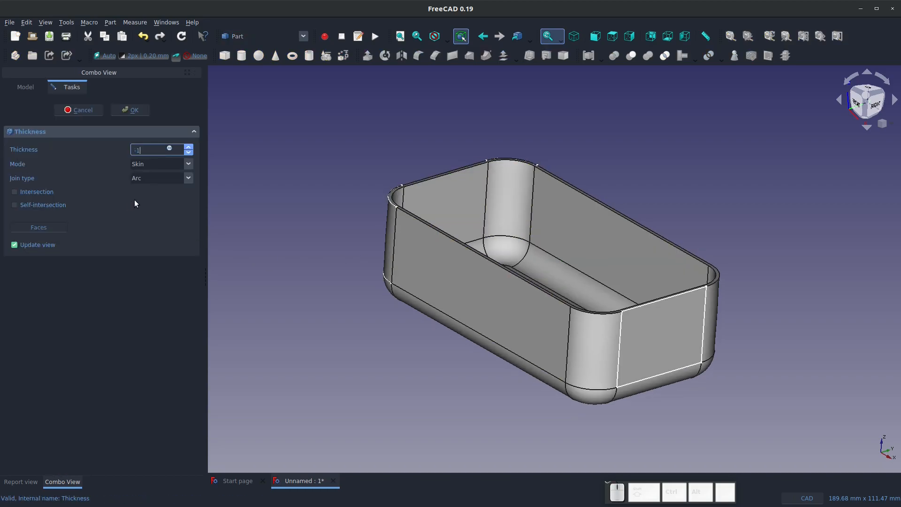
# Set the inward wall thickness to -3.5 mm, accept it and select the Thickness object
pyautogui.click(188, 153)
pyautogui.click(188, 153)
pyautogui.click(188, 153)
pyautogui.click(188, 153)
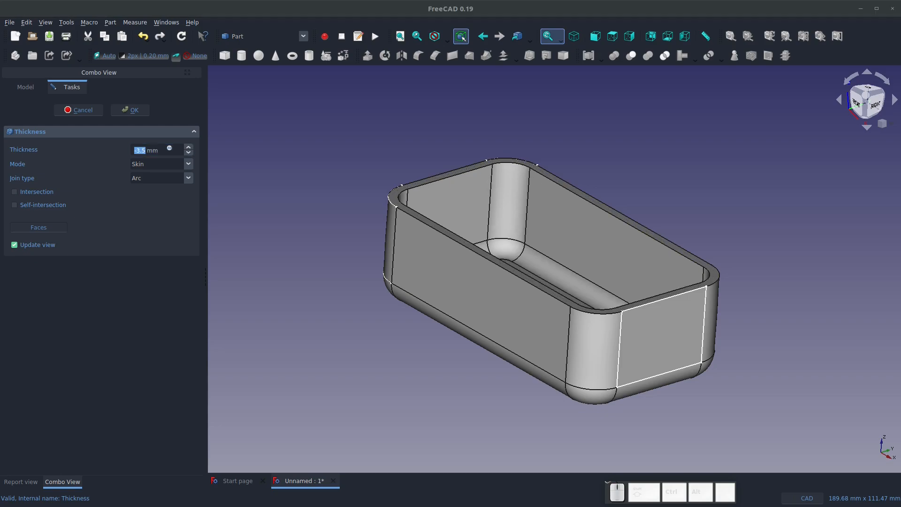
pyautogui.click(145, 115)
pyautogui.scroll(-2, 359, 204)
pyautogui.moveTo(441, 266); pyautogui.dragTo(443, 289, button='middle')
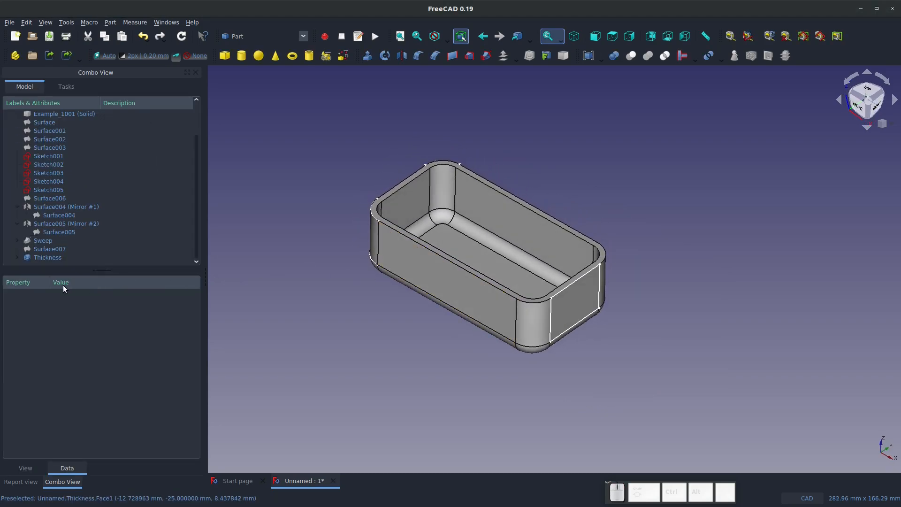
pyautogui.click(53, 259)
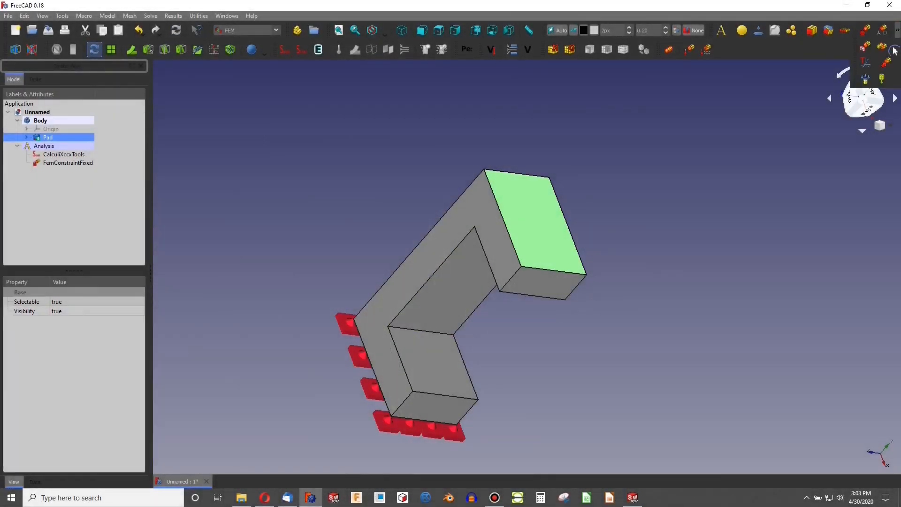
pyautogui.click(81, 213)
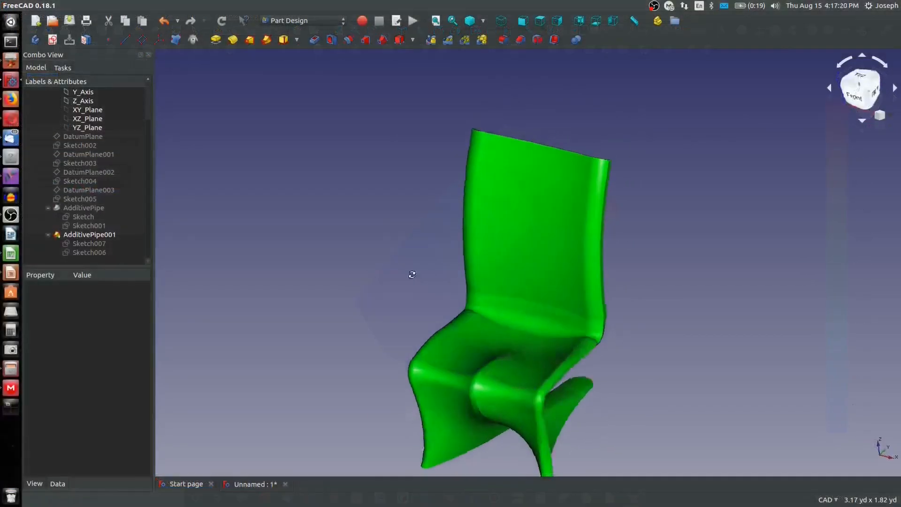
pyautogui.moveTo(412, 275); pyautogui.dragTo(541, 225, button='middle')
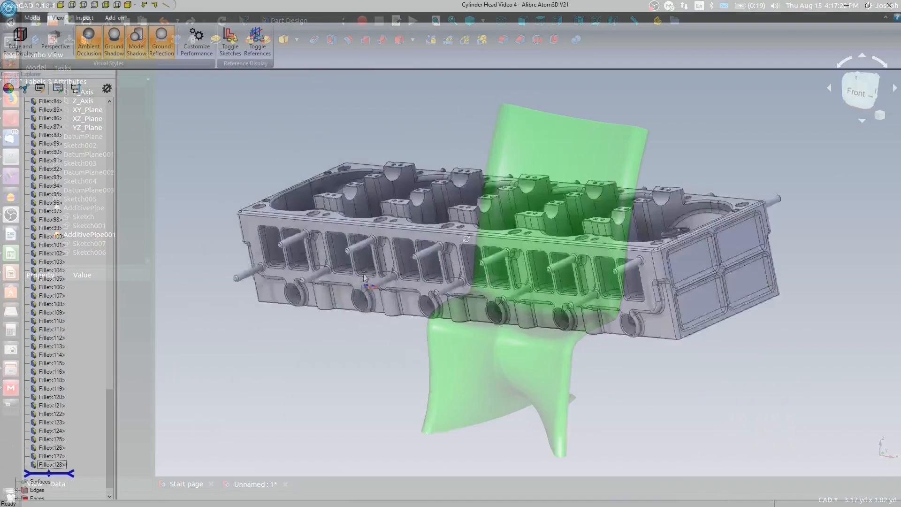
pyautogui.scroll(1, 460, 461)
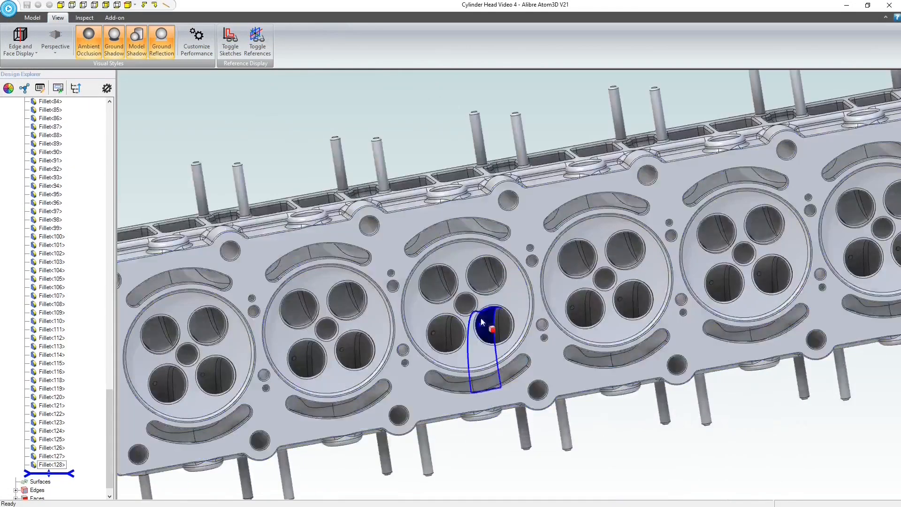
pyautogui.scroll(-2, 481, 317)
pyautogui.moveTo(480, 285); pyautogui.dragTo(558, 300, button='middle')
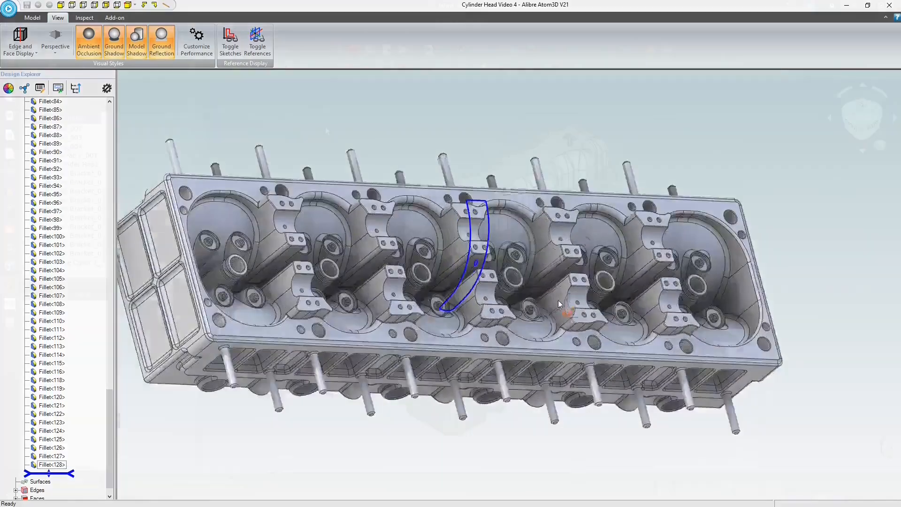